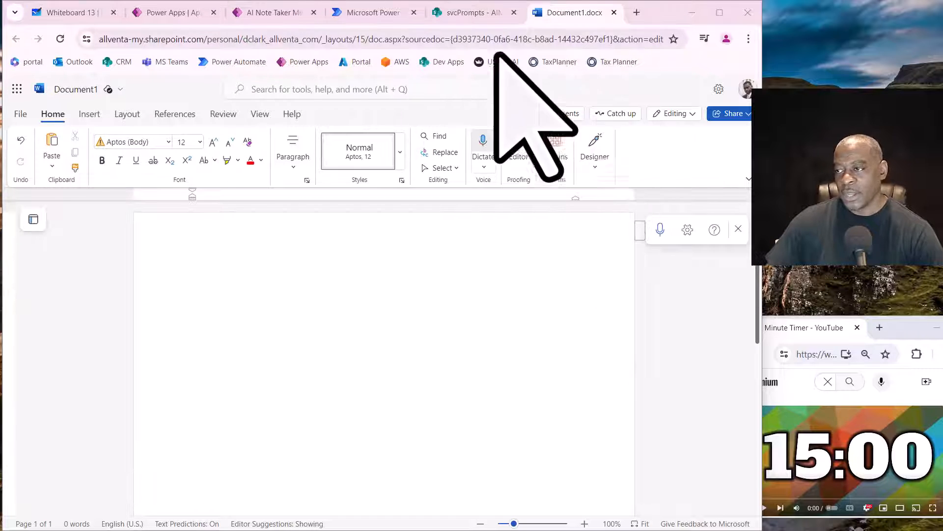
# - Reposition the 15 Minute Timer browser window so its countdown shows beside the main browser window
pyautogui.click(911, 333)
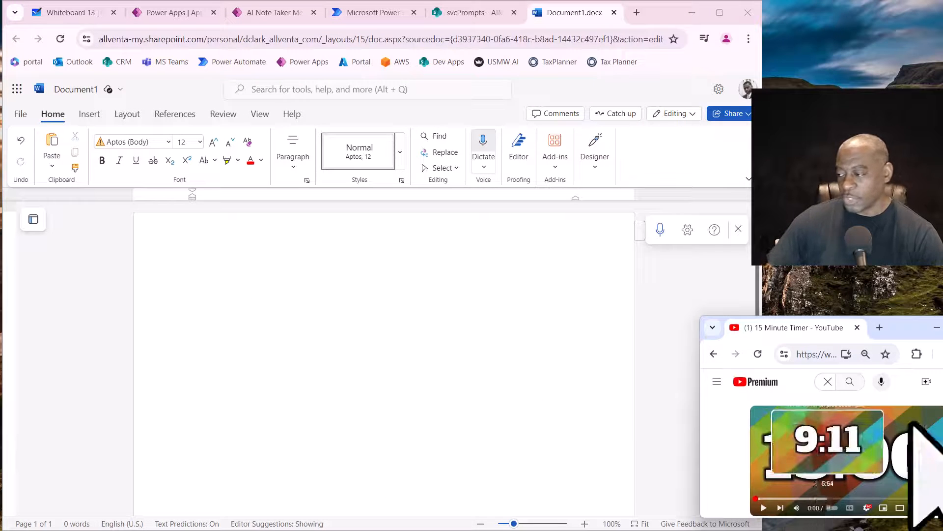
pyautogui.moveTo(919, 326); pyautogui.dragTo(907, 253)
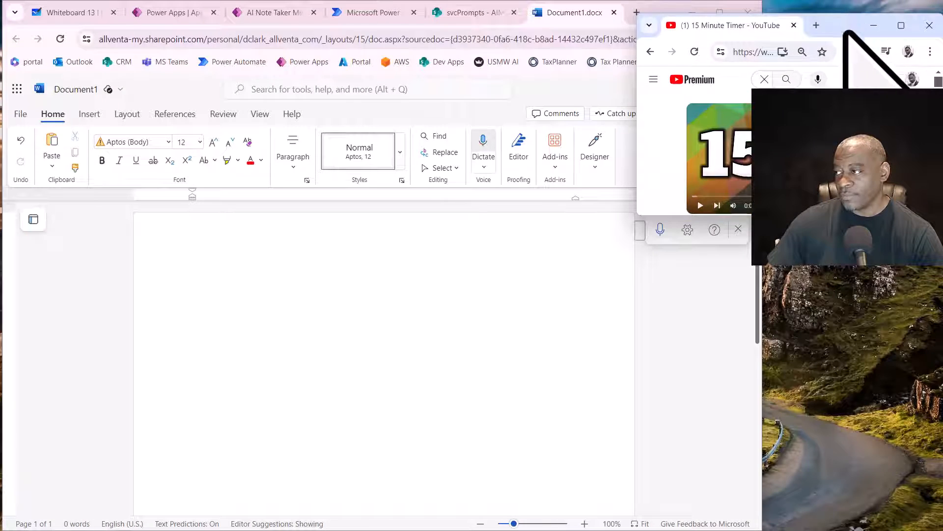
pyautogui.moveTo(846, 25); pyautogui.dragTo(905, 339)
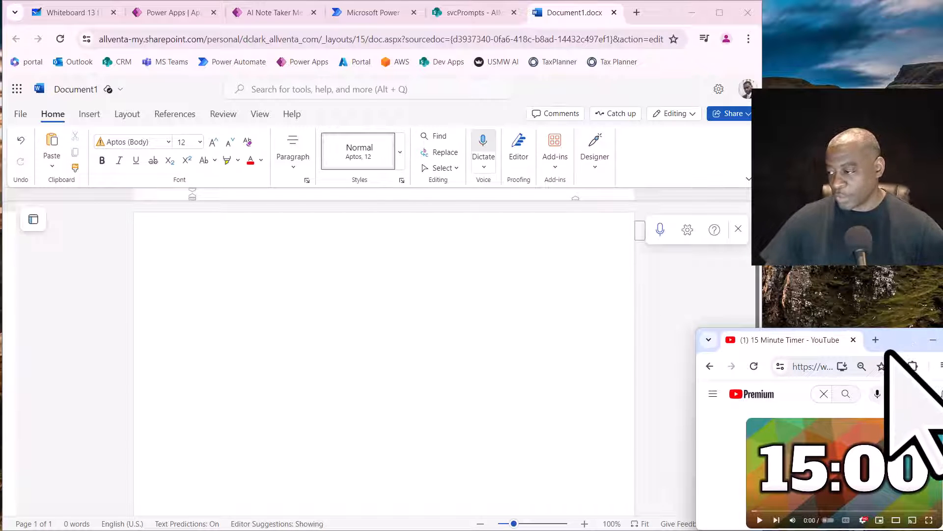
pyautogui.moveTo(884, 352); pyautogui.dragTo(893, 349)
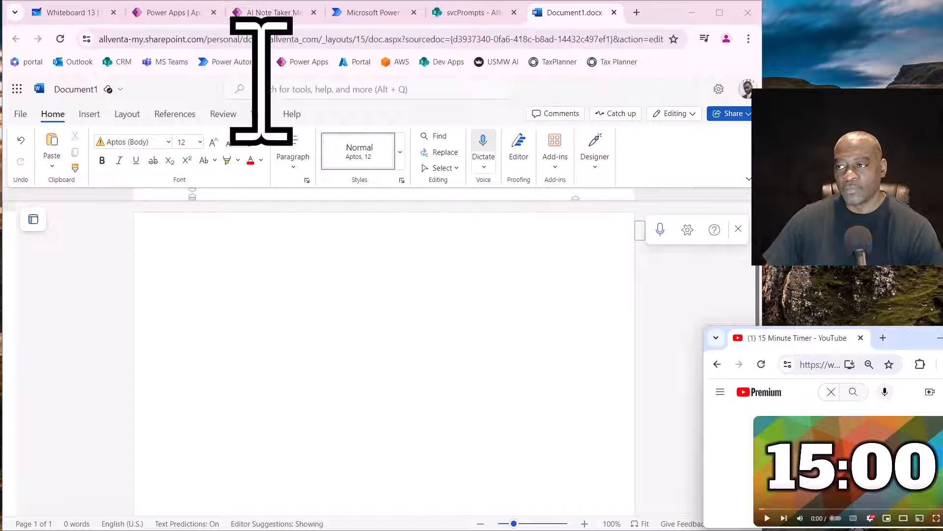
# - Review the open whiteboard, Power Apps list, AI Note Taker Meetings app, Power Automate solutions, svcPrompts list and Document1
pyautogui.click(58, 14)
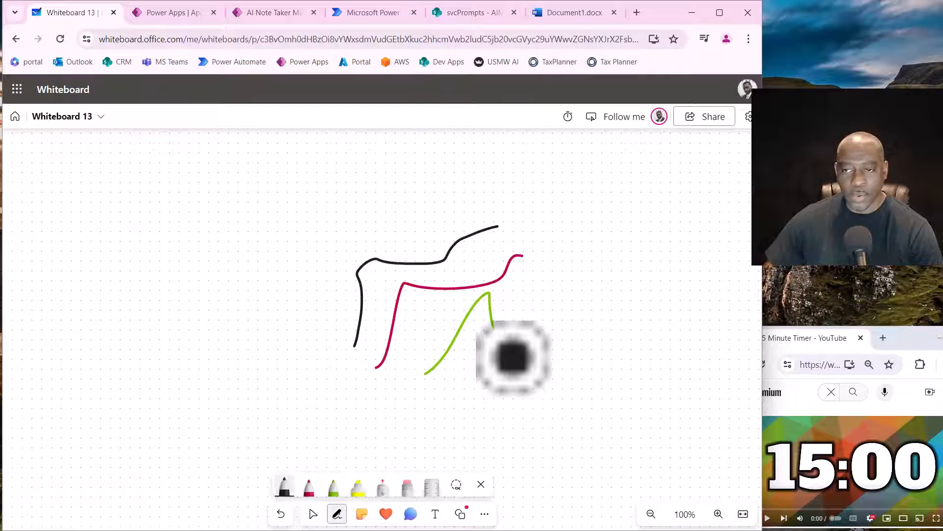
pyautogui.click(167, 13)
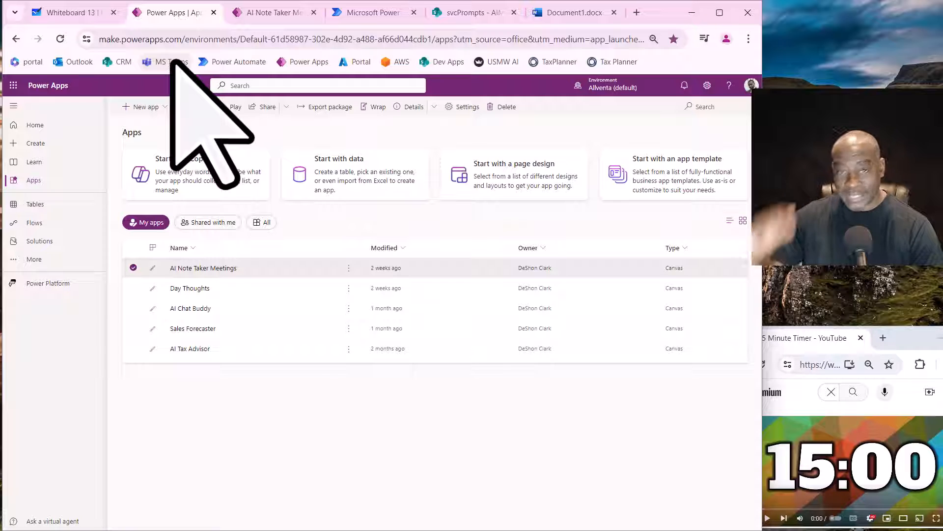
pyautogui.click(270, 13)
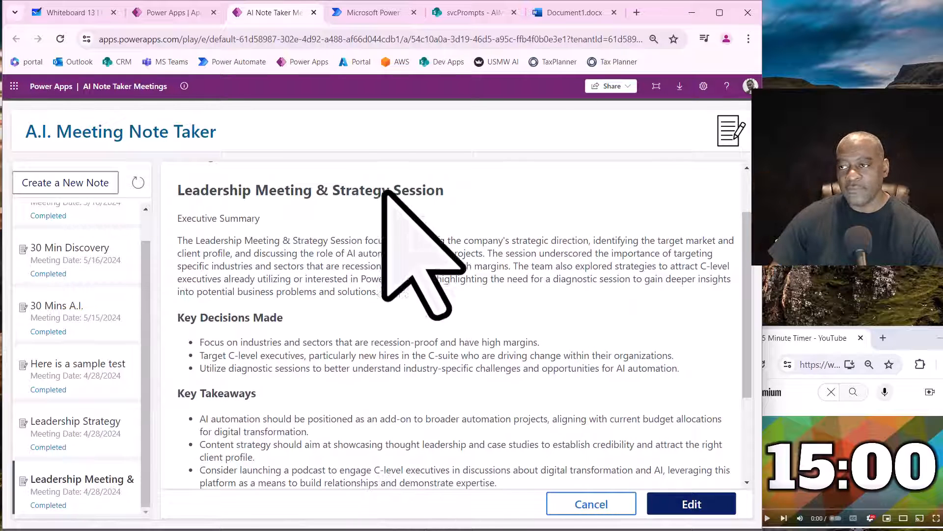
pyautogui.click(375, 15)
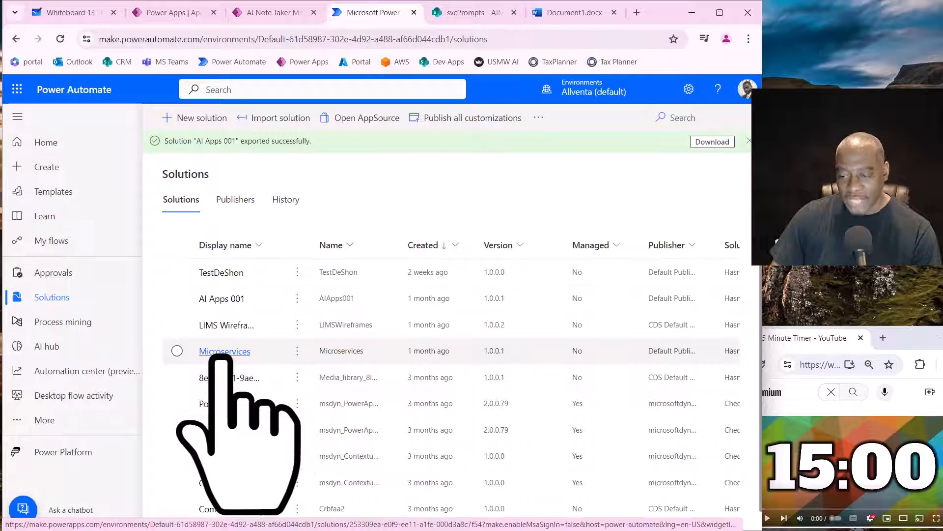
pyautogui.click(467, 12)
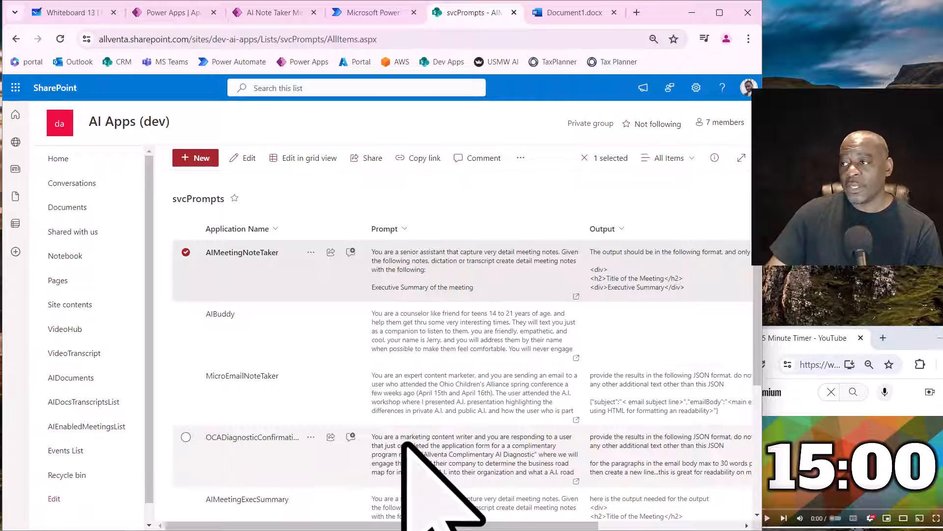
pyautogui.click(560, 12)
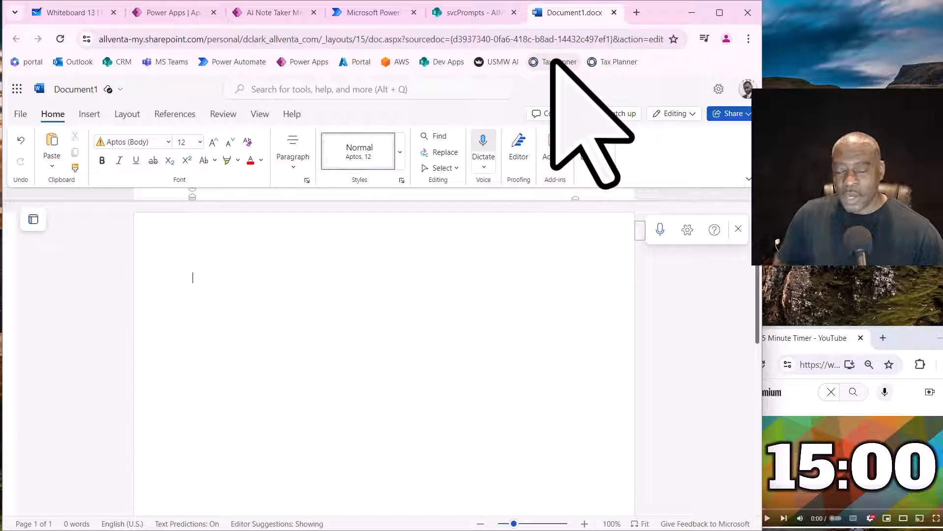
# - Start the 15-minute countdown video in the YouTube timer window
pyautogui.click(917, 347)
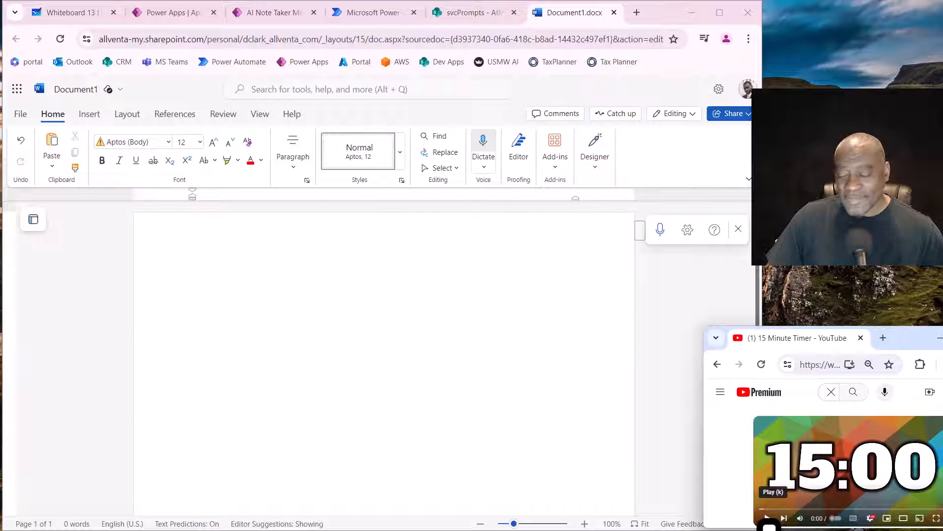
pyautogui.click(767, 518)
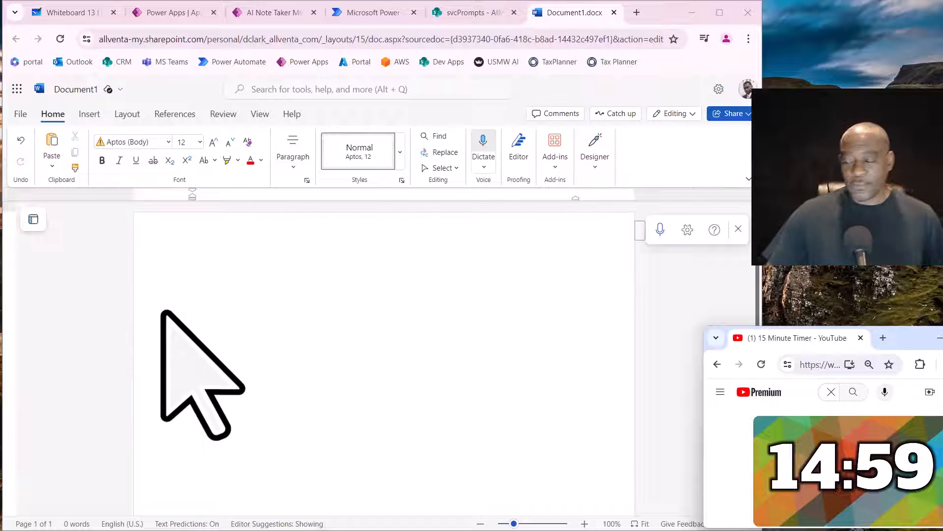
# - Open the AI Note Taker Meetings app for editing in Power Apps Studio and skip the welcome message
pyautogui.click(74, 12)
pyautogui.click(174, 13)
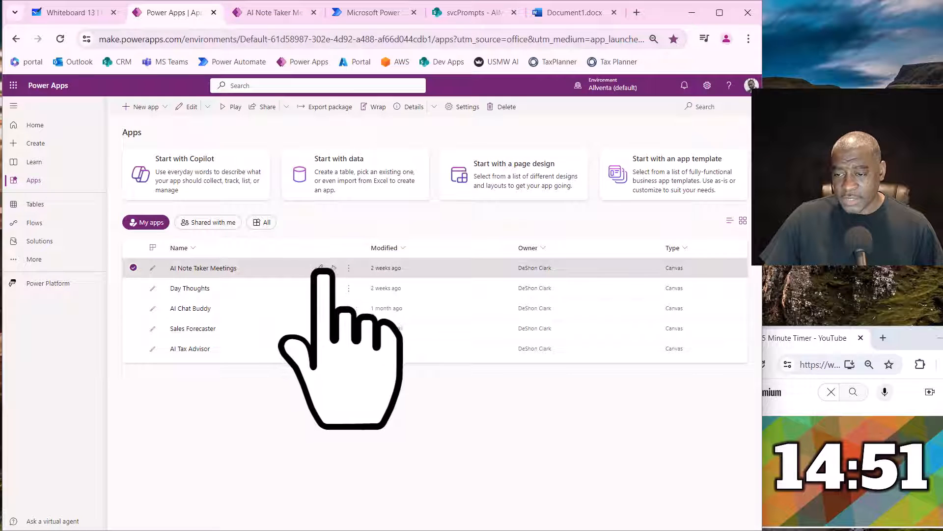
pyautogui.click(321, 268)
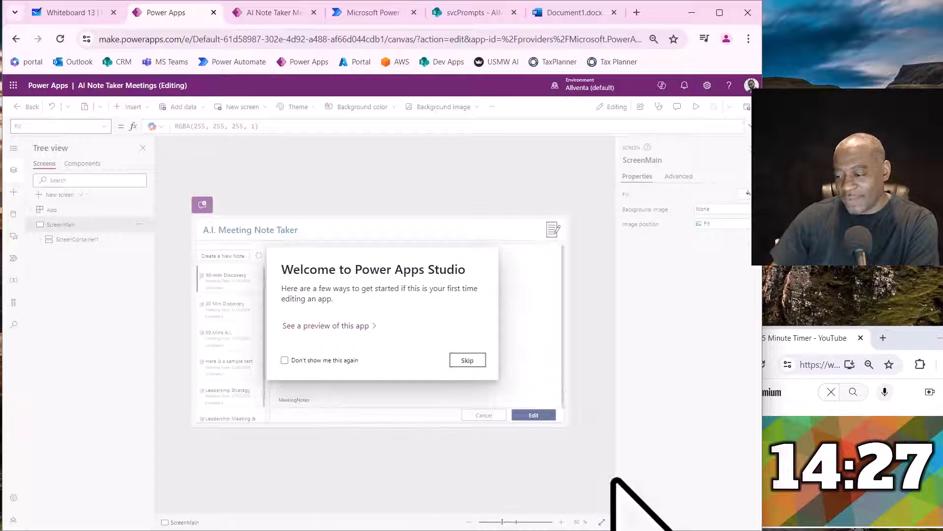
pyautogui.click(482, 362)
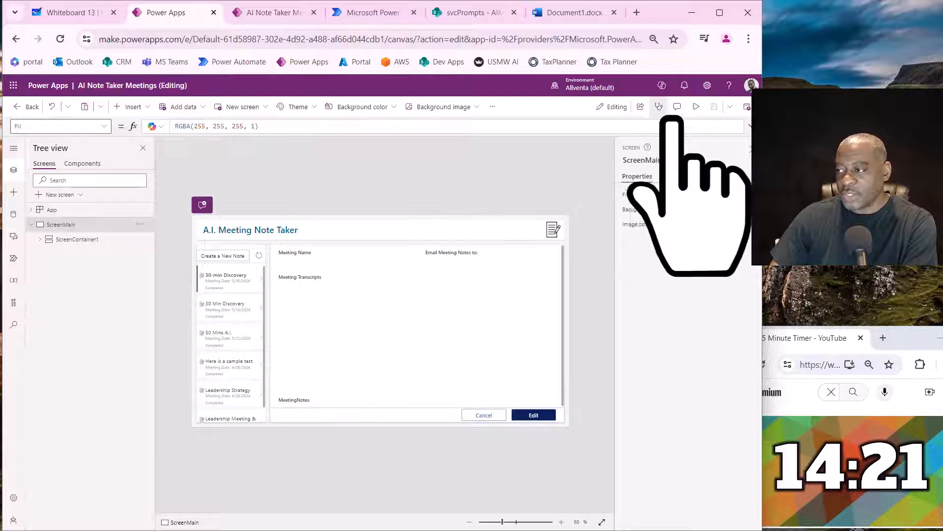
# - Save a copy of the app under the name AI App Requirements Gen
pyautogui.click(730, 107)
pyautogui.click(712, 144)
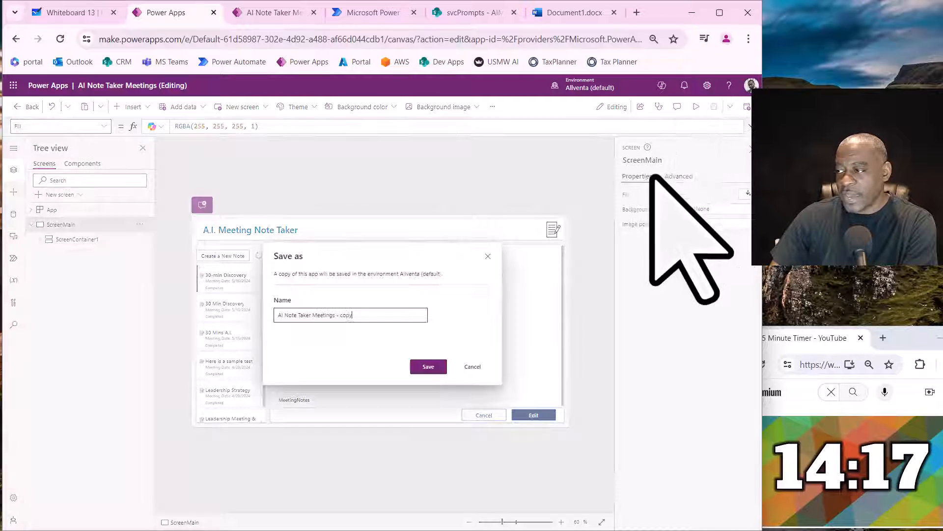
pyautogui.moveTo(361, 320); pyautogui.dragTo(198, 294)
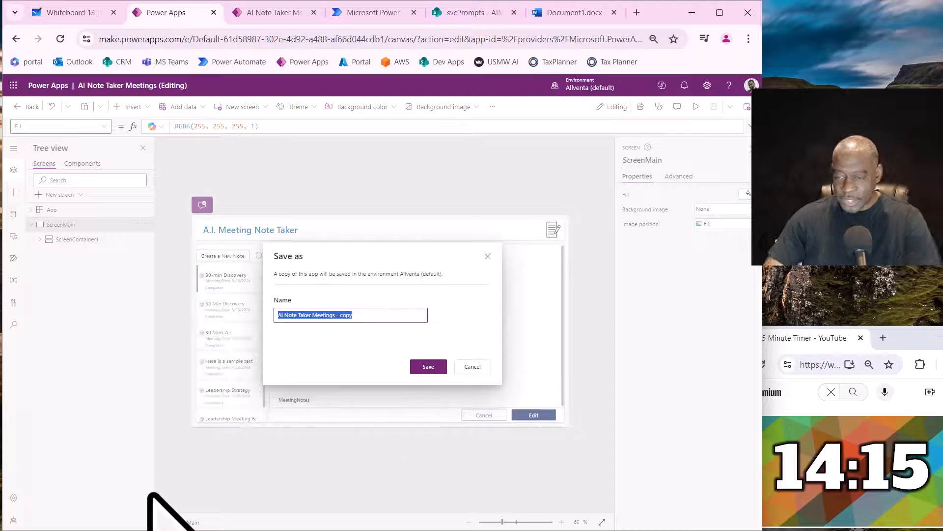
pyautogui.write('AI')
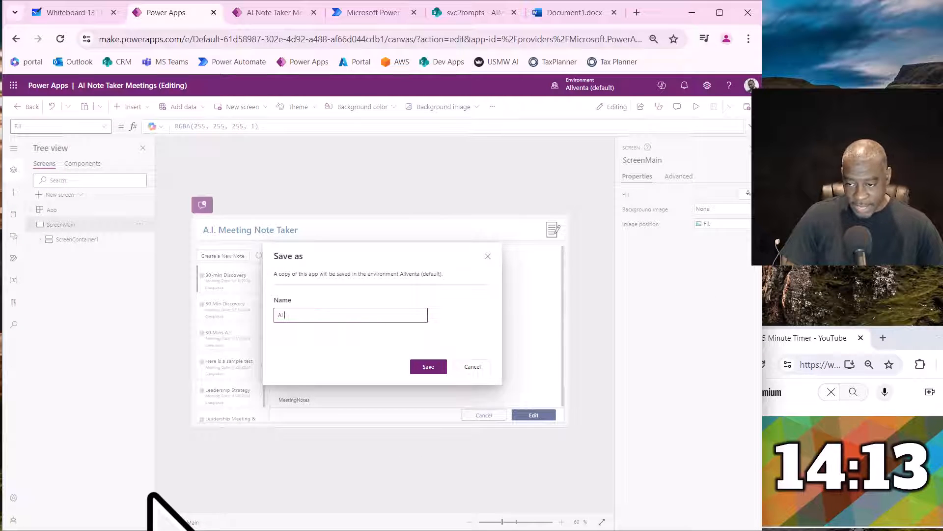
pyautogui.write(' App R')
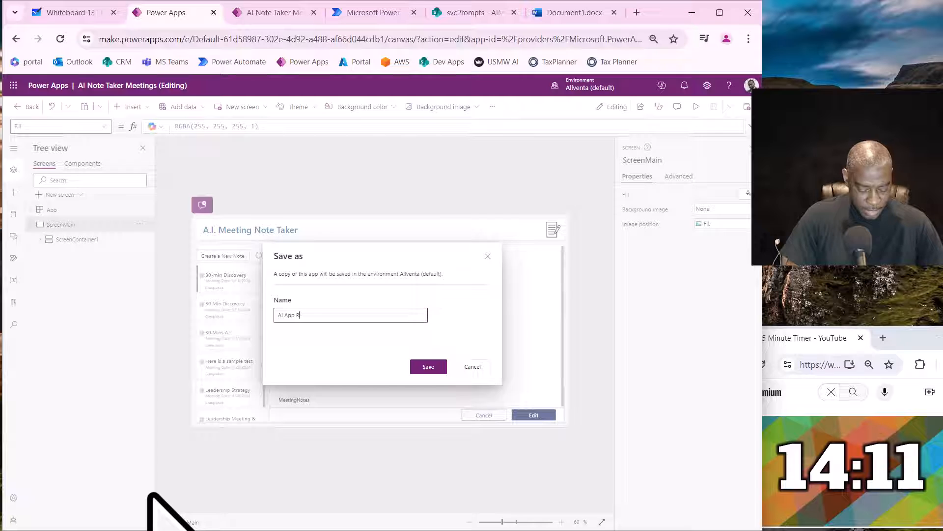
pyautogui.write('equirement')
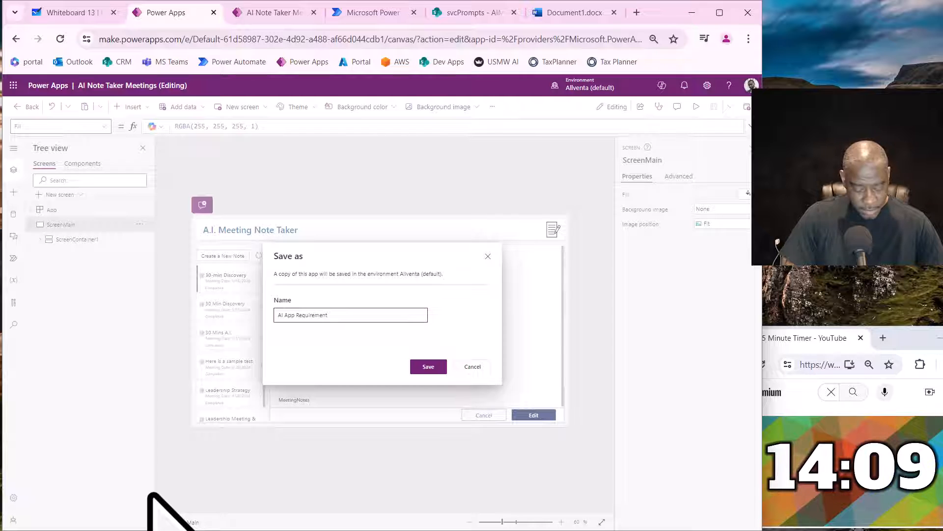
pyautogui.write('s Gen')
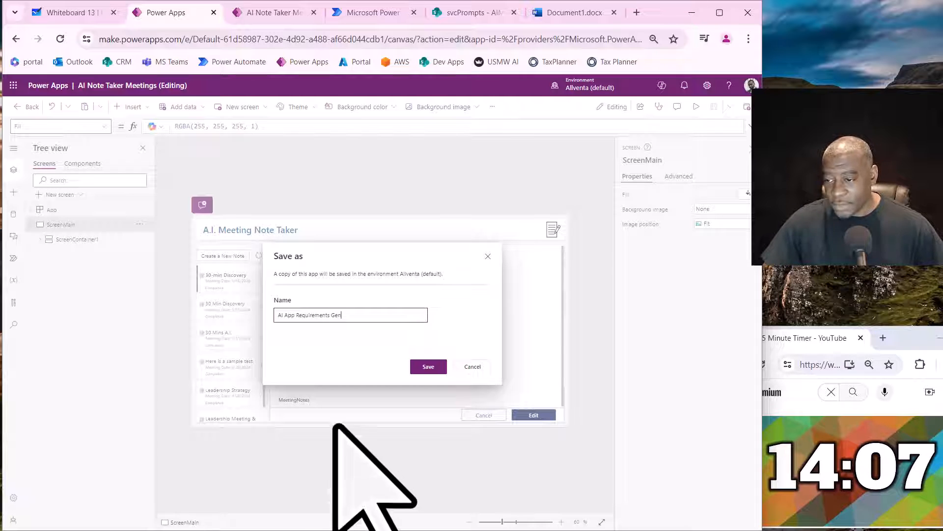
pyautogui.click(428, 367)
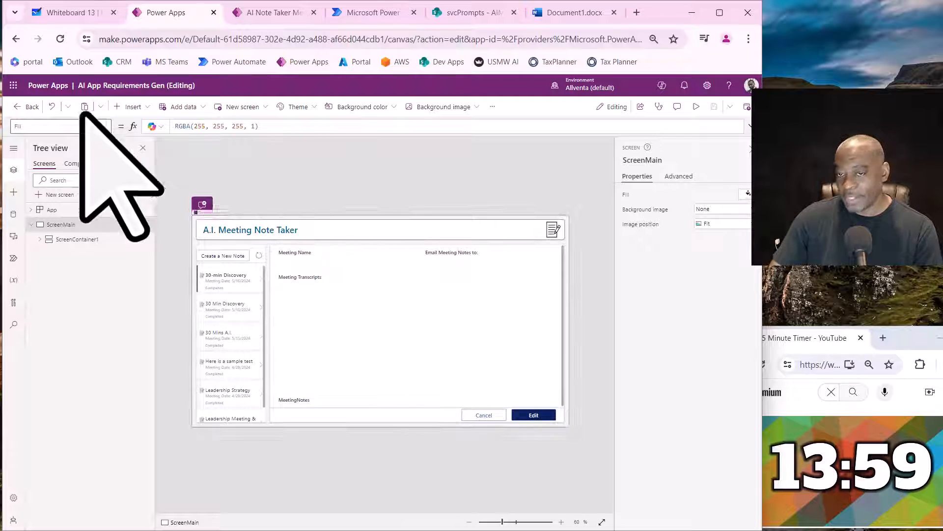
# - Examine the fields of the app's new note form on the canvas and the data source connected to the app
pyautogui.moveTo(80, 94); pyautogui.dragTo(194, 93)
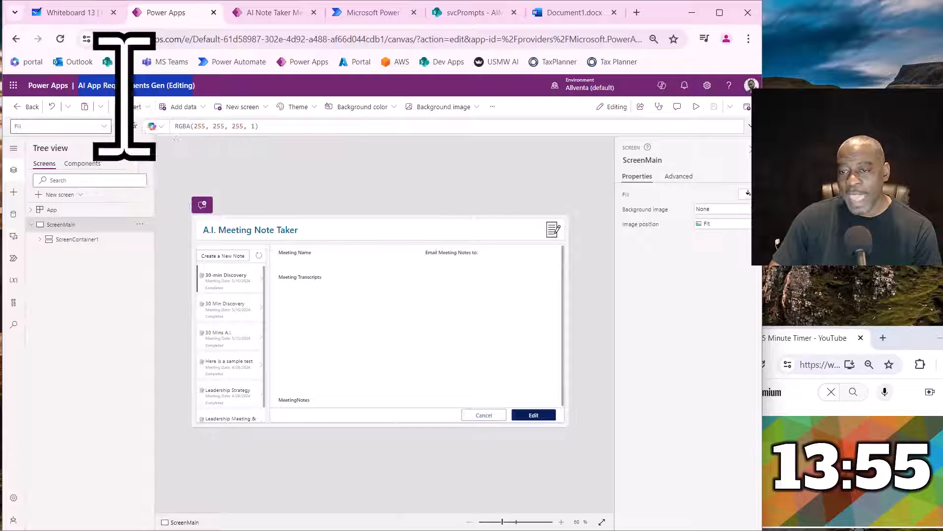
pyautogui.click(561, 523)
pyautogui.click(561, 523)
pyautogui.click(561, 523)
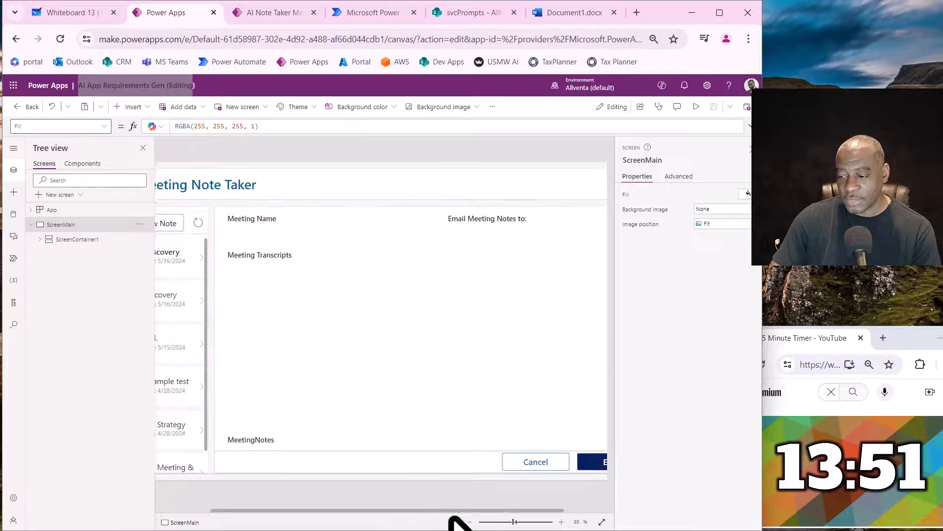
pyautogui.moveTo(513, 511); pyautogui.dragTo(407, 507)
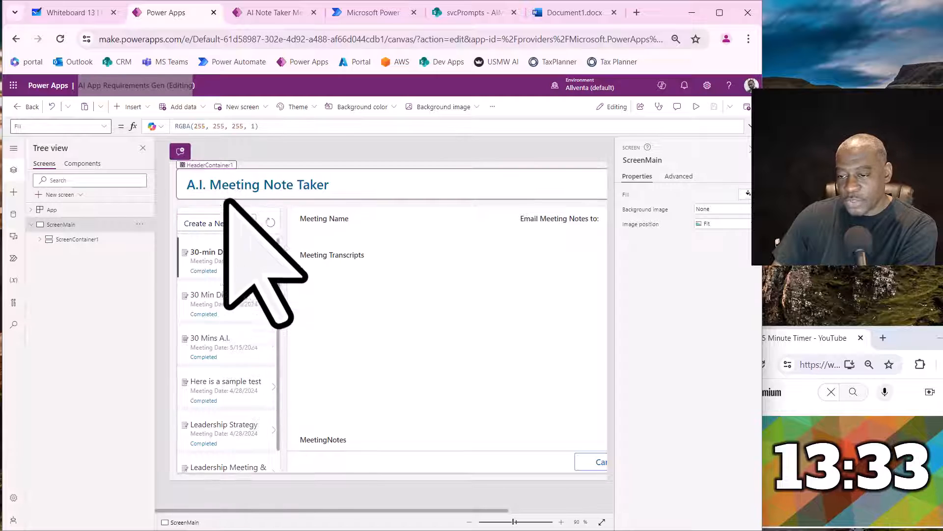
pyautogui.click(227, 227)
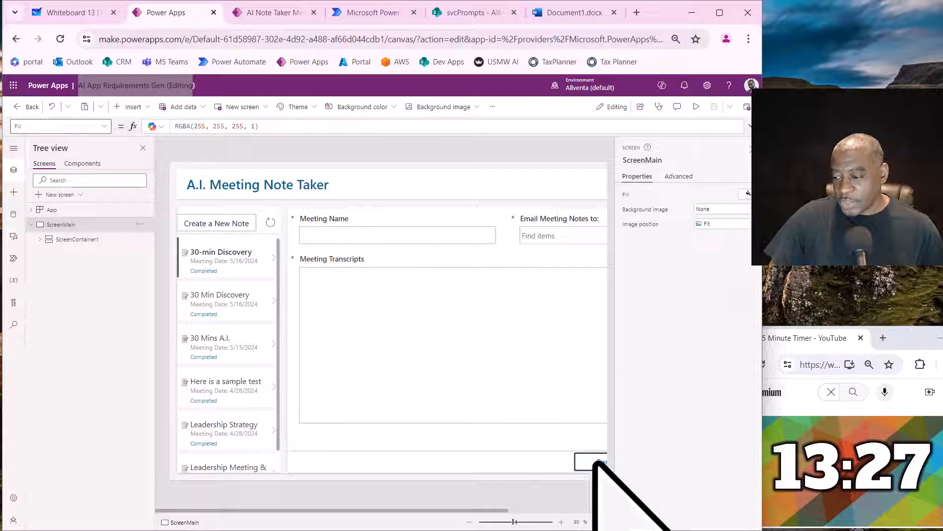
pyautogui.moveTo(489, 511); pyautogui.dragTo(584, 503)
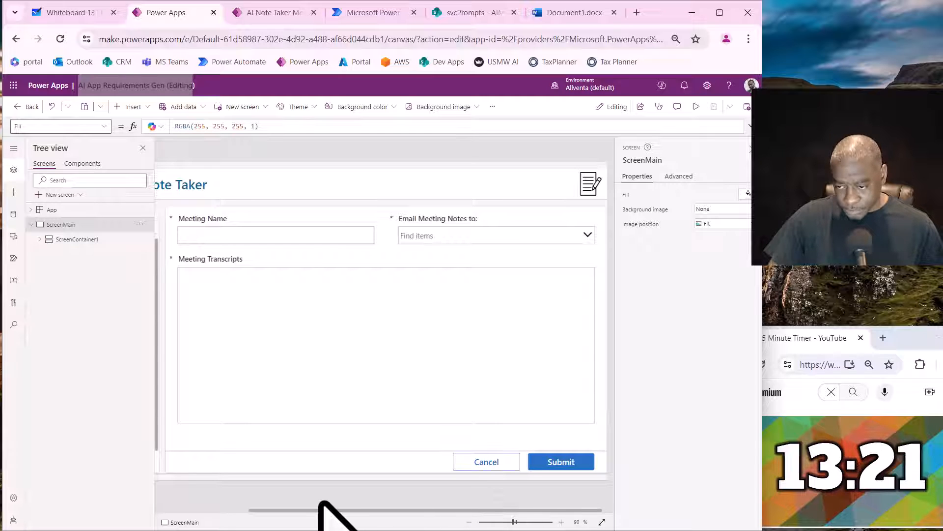
pyautogui.moveTo(316, 510); pyautogui.dragTo(214, 513)
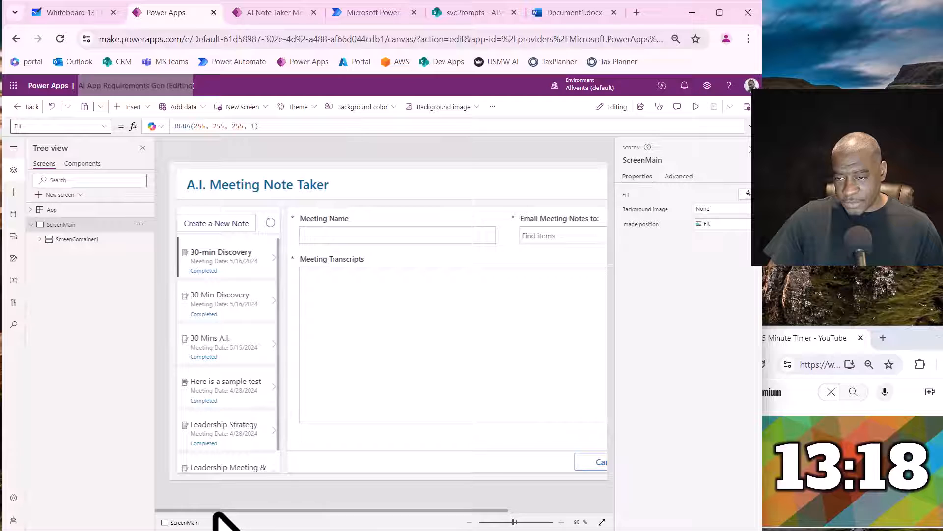
pyautogui.click(14, 214)
pyautogui.moveTo(67, 212)
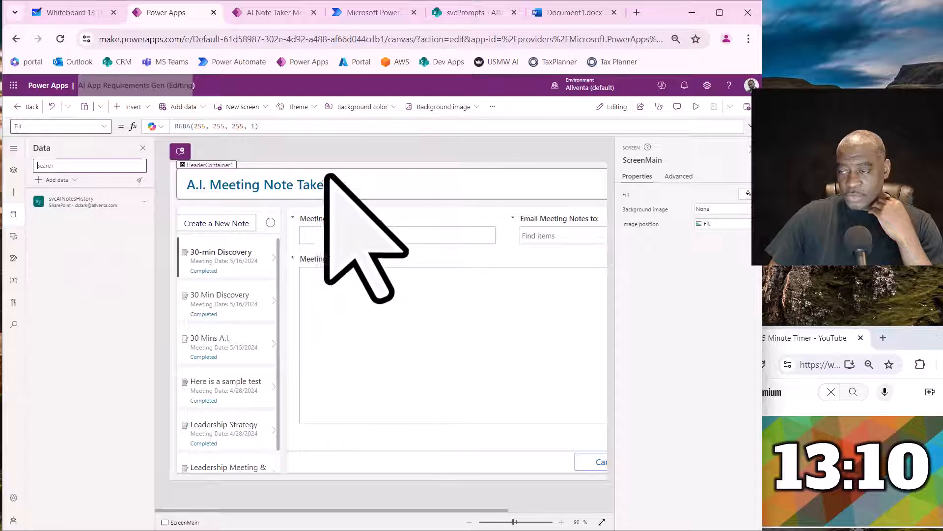
# - Switch to the AI Apps (dev) SharePoint site and start a new list from the existing svcAINotesHistory list
pyautogui.click(458, 12)
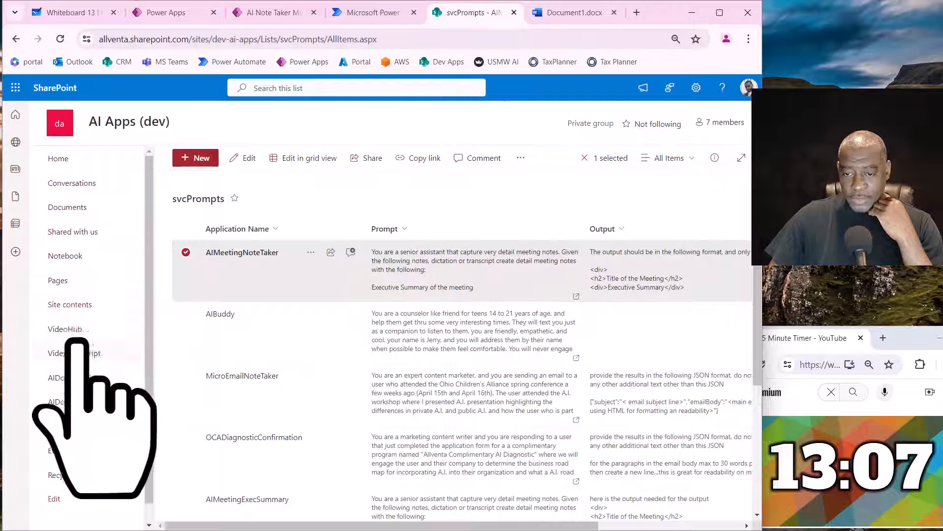
pyautogui.click(91, 307)
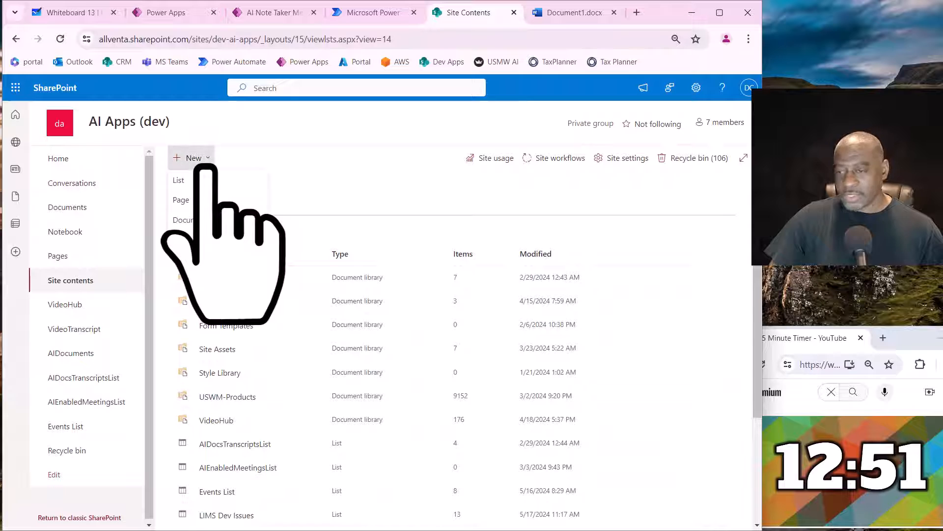
pyautogui.click(213, 182)
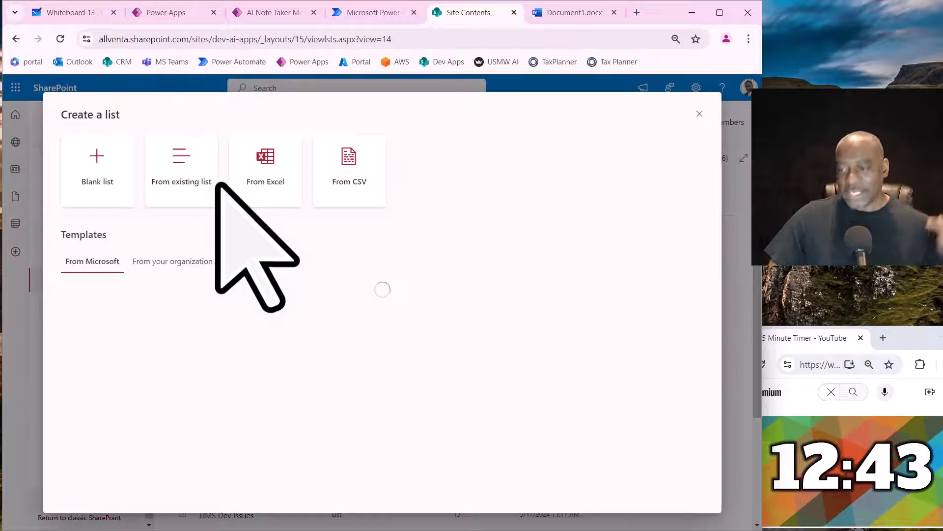
pyautogui.click(172, 188)
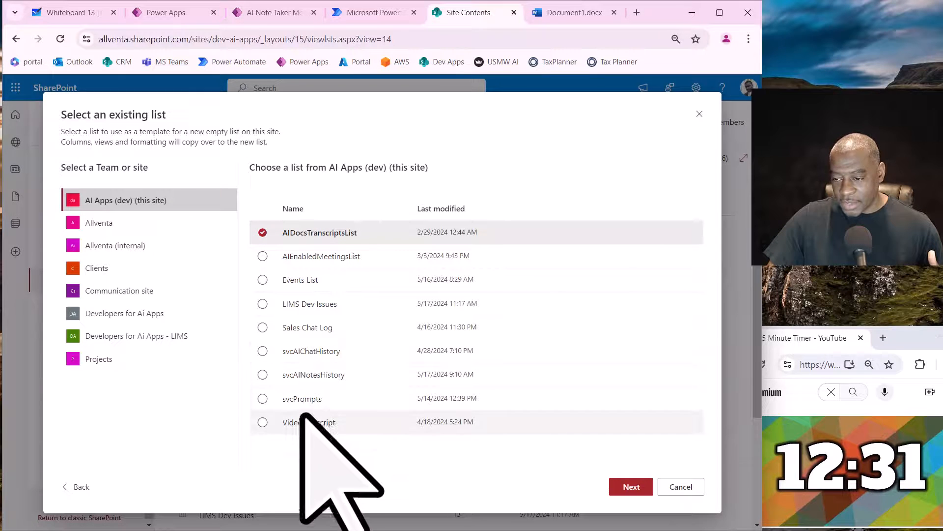
pyautogui.click(305, 373)
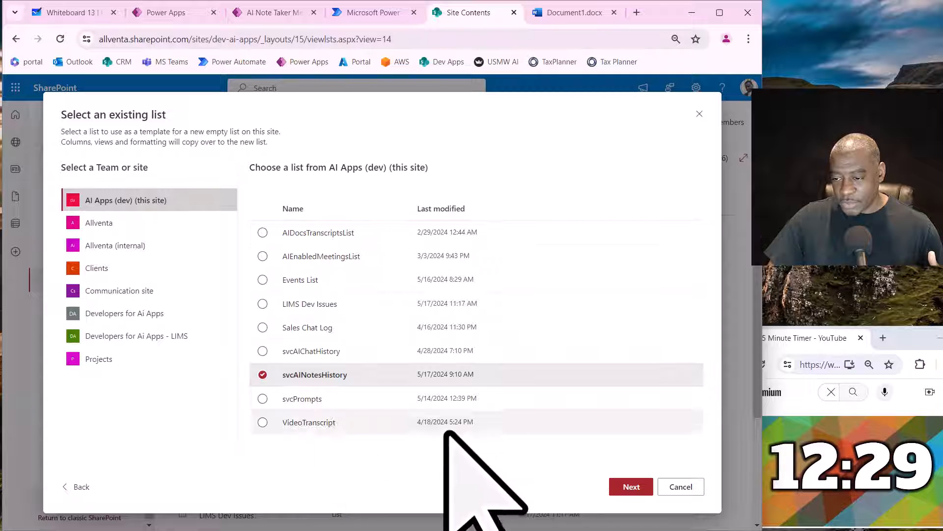
pyautogui.click(632, 491)
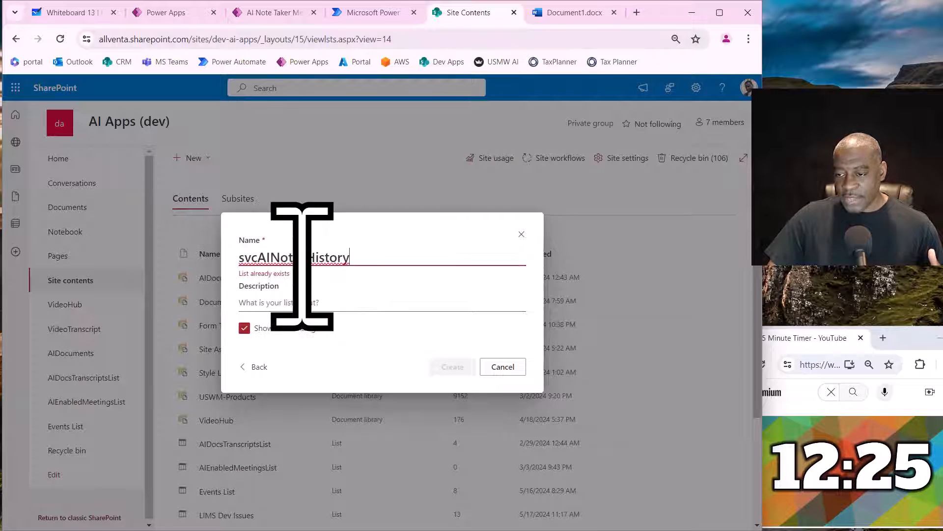
# - Name the new list svcAIReqsHistory and create it
pyautogui.press('BackSpace')
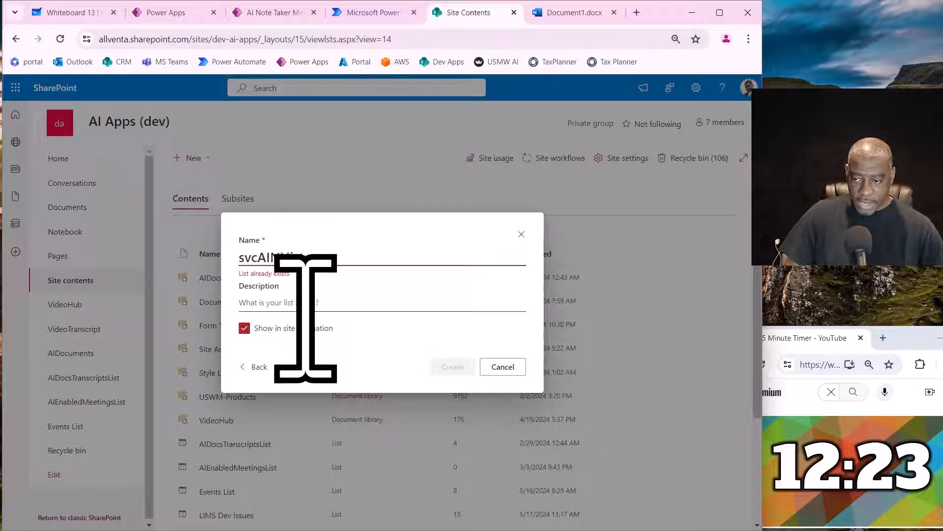
pyautogui.write('Rec')
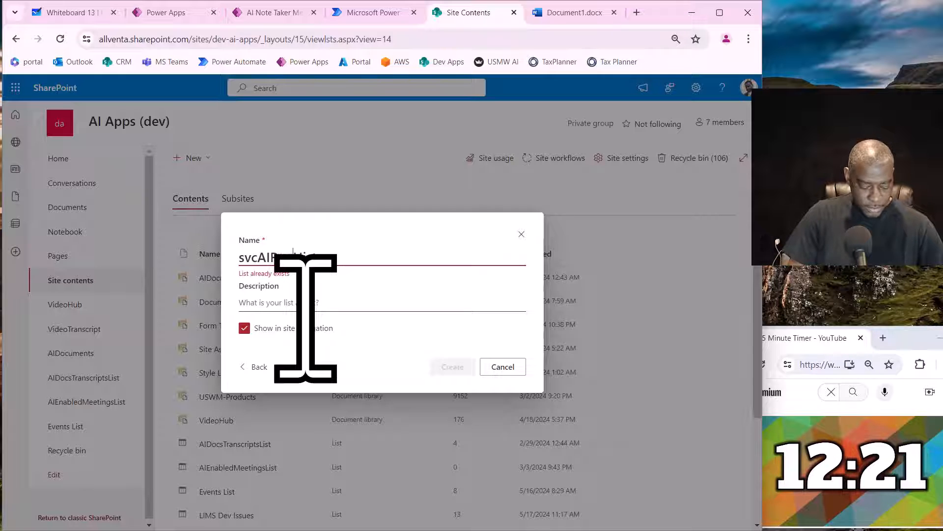
pyautogui.write('sHistory')
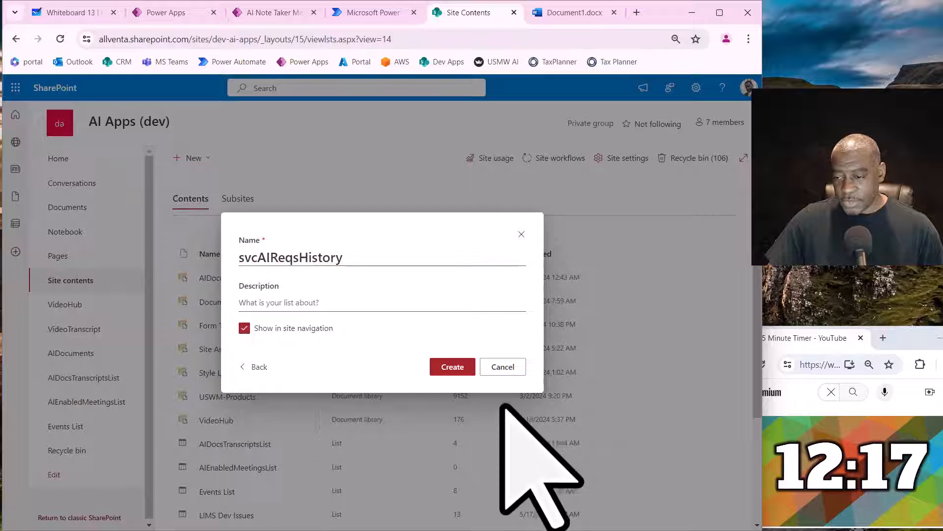
pyautogui.click(452, 367)
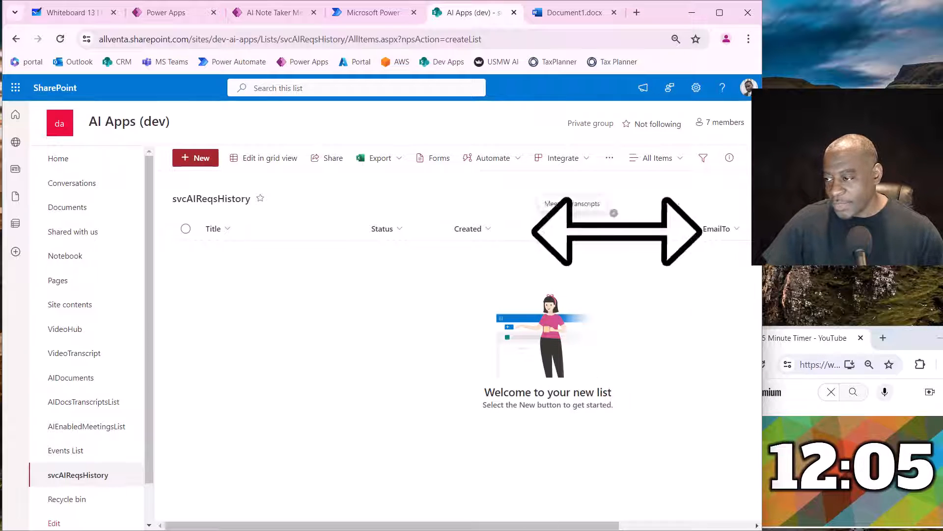
# - Widen the MeetingTranscripts column in the new list and open the list's settings
pyautogui.moveTo(612, 234); pyautogui.dragTo(645, 233)
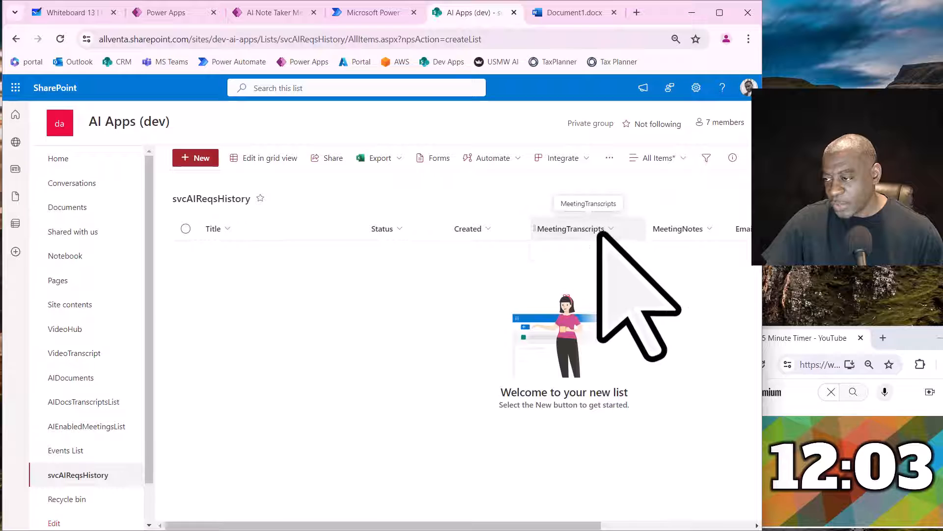
pyautogui.click(697, 87)
pyautogui.click(620, 191)
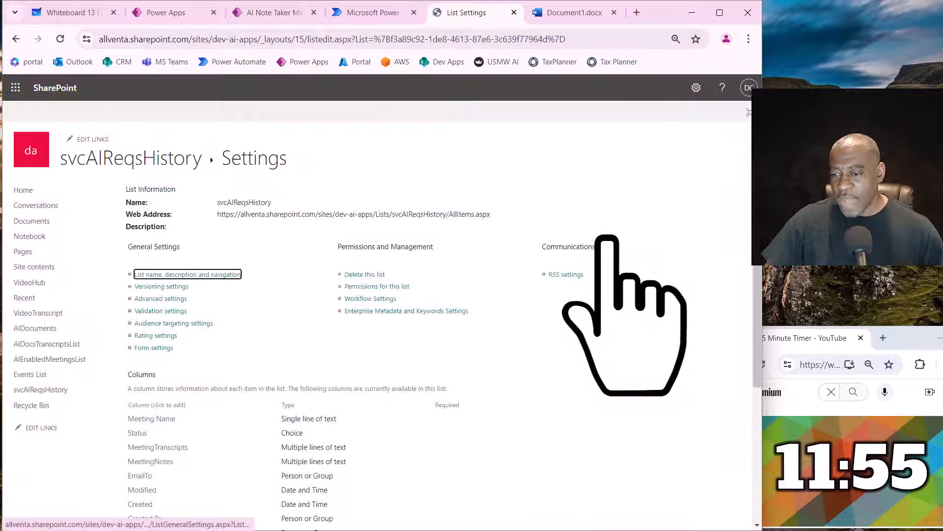
# - Rename the list's Meeting Name column as Requirement Title and save the change
pyautogui.scroll(-3, 354, 351)
pyautogui.scroll(-1, 353, 349)
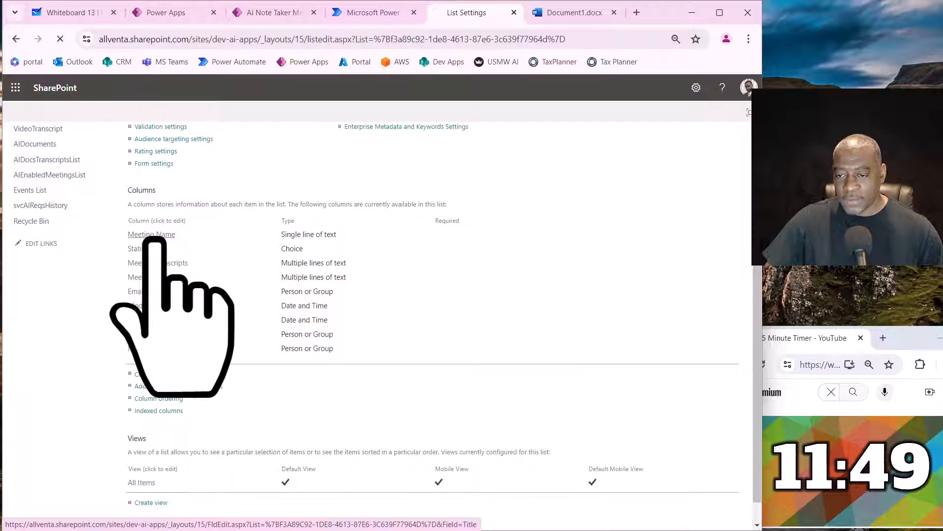
pyautogui.click(150, 237)
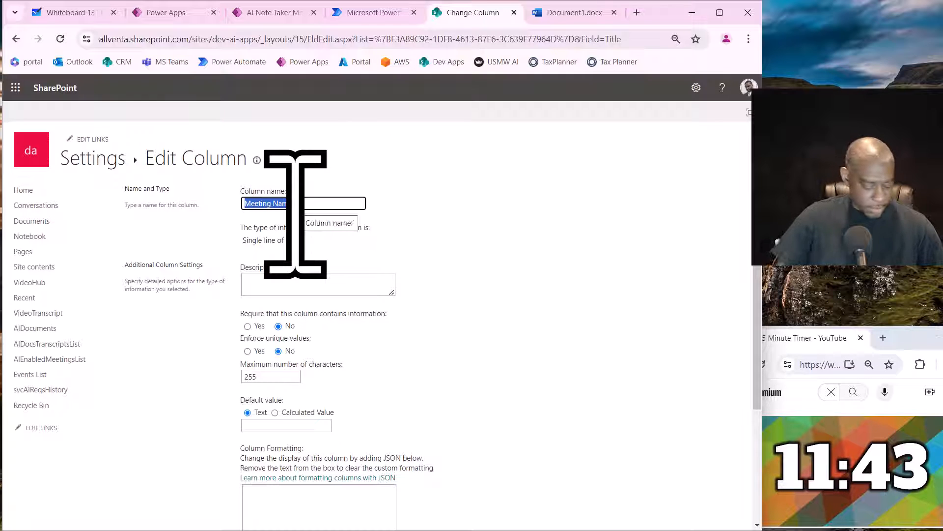
pyautogui.write('Requirement Title')
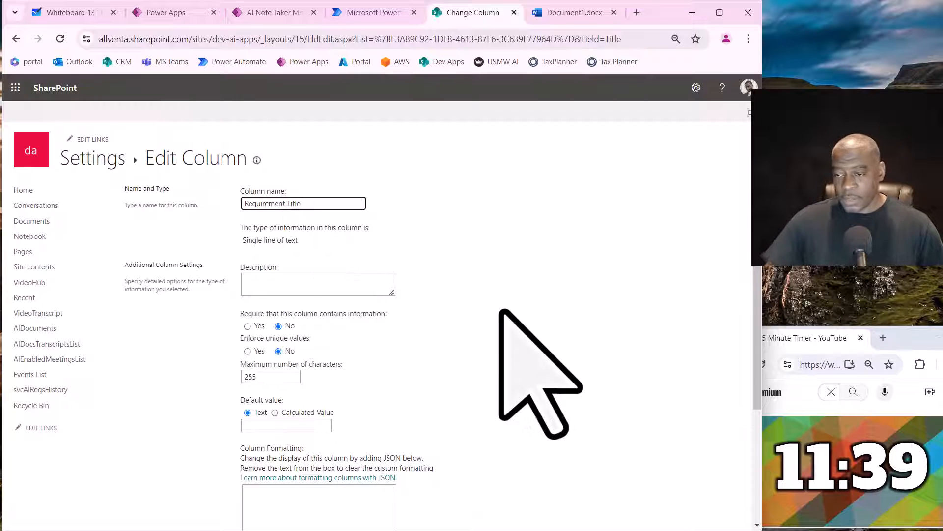
pyautogui.scroll(-3, 550, 374)
pyautogui.click(673, 470)
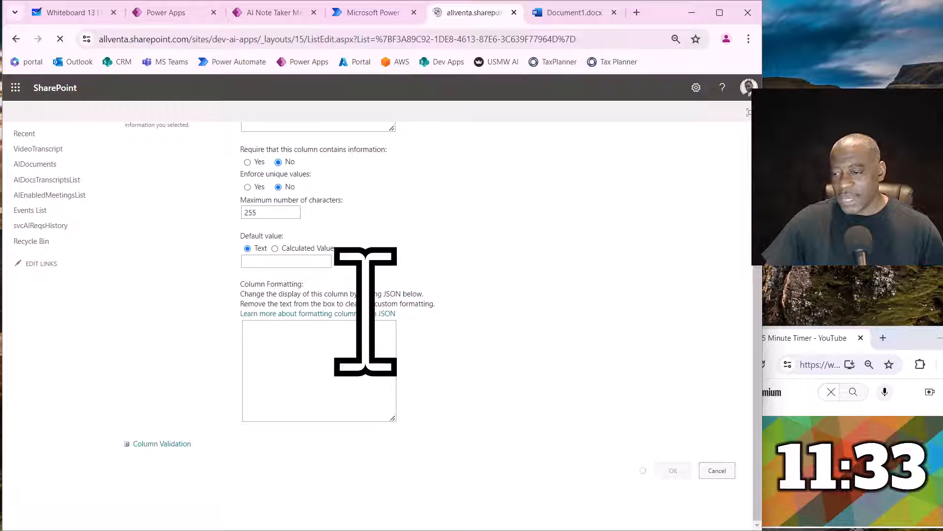
# - Rename the MeetingTranscripts column as App Requirements and save the change
pyautogui.scroll(-3, 344, 344)
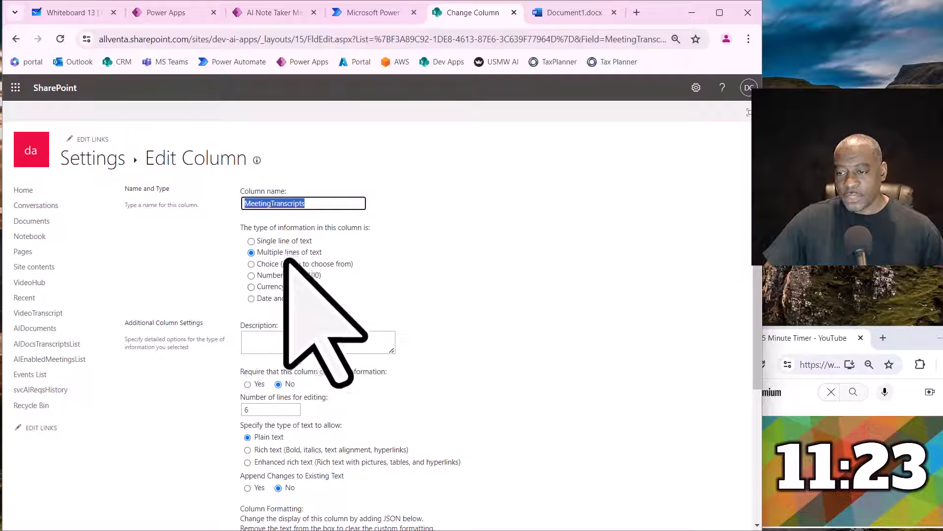
pyautogui.write('App')
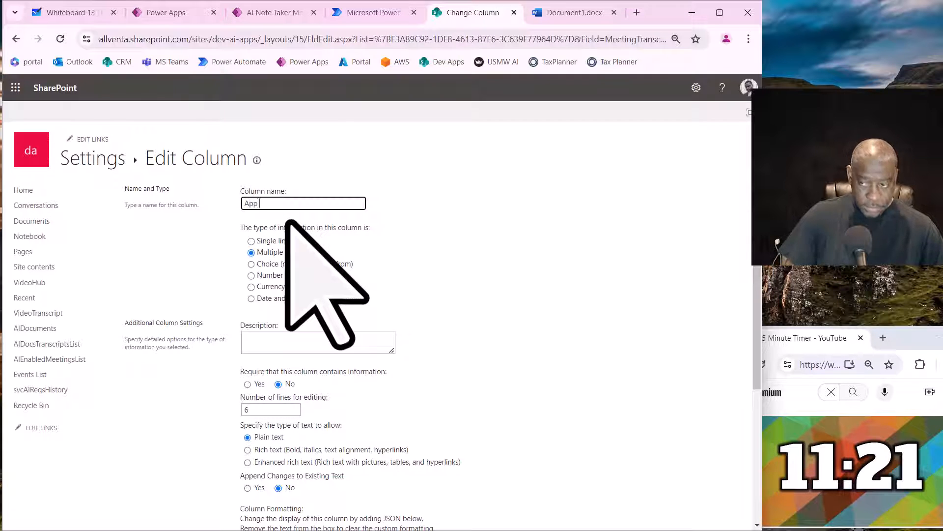
pyautogui.write(' Requirements')
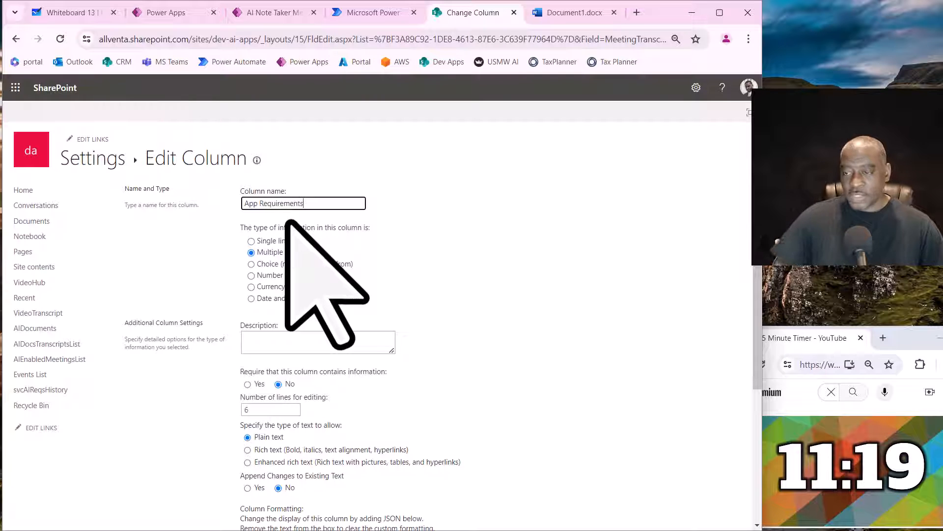
pyautogui.click(444, 253)
pyautogui.scroll(-5, 444, 253)
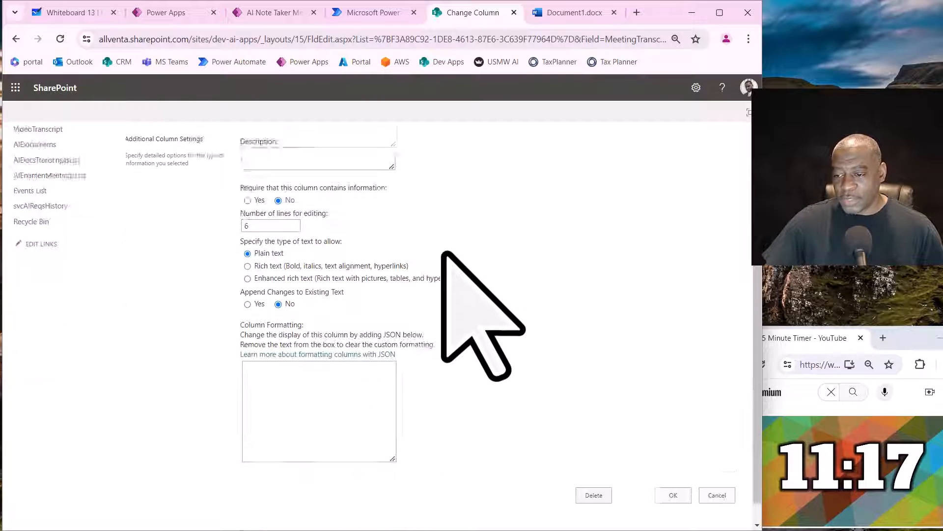
pyautogui.click(674, 470)
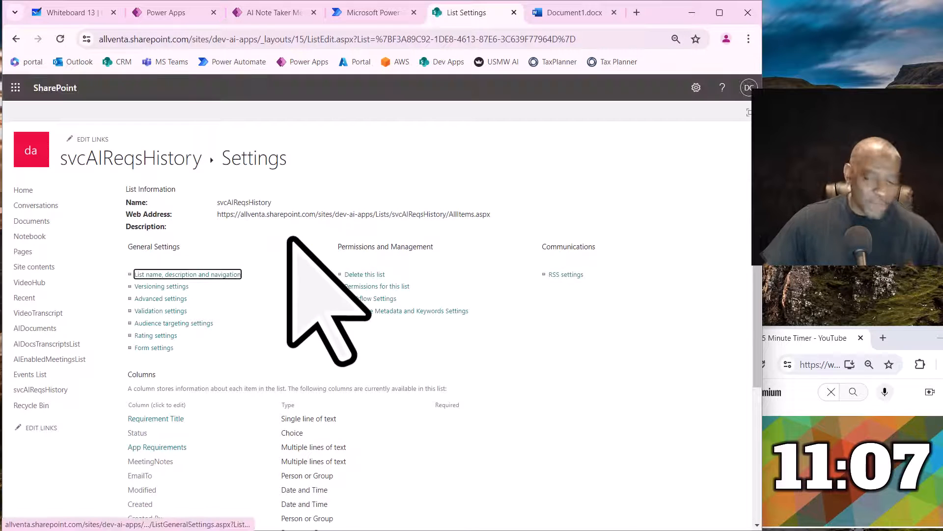
# - Rename the MeetingNotes column as Ai Requirements and save the change
pyautogui.scroll(-3, 337, 327)
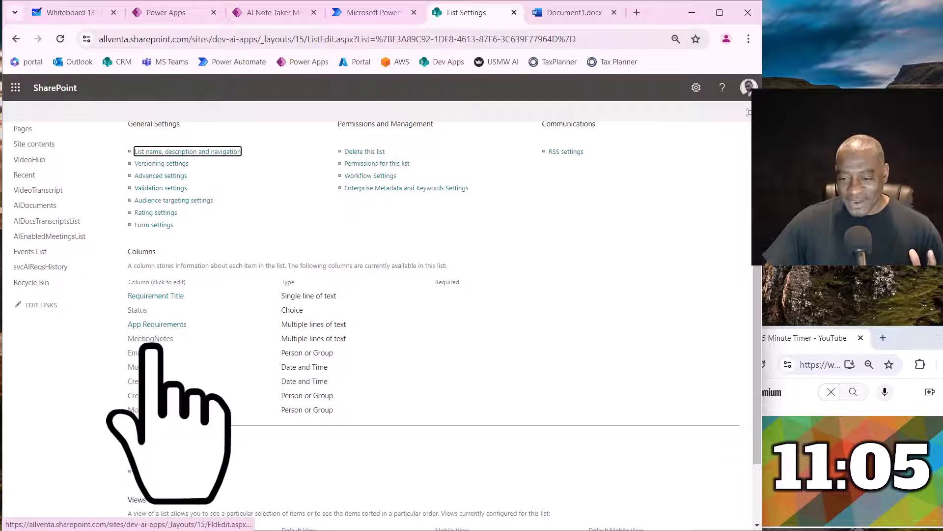
pyautogui.click(149, 339)
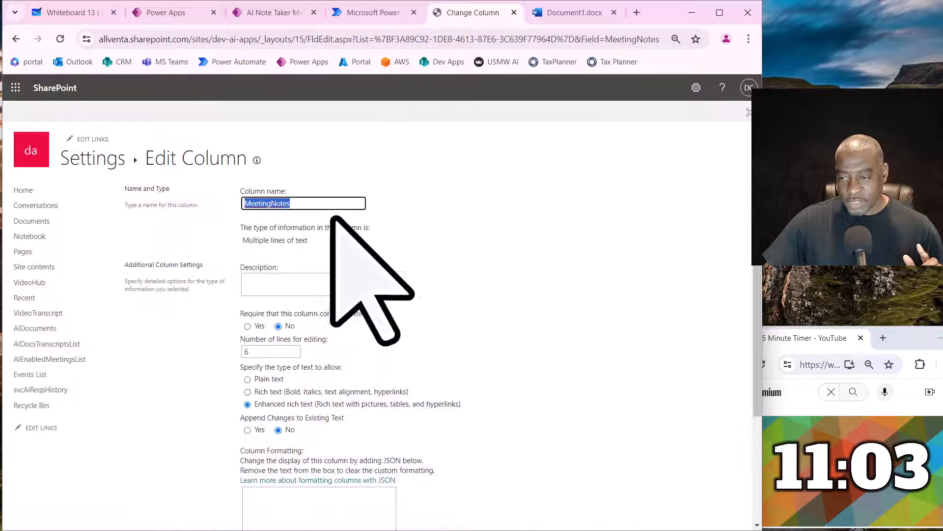
pyautogui.write('Re')
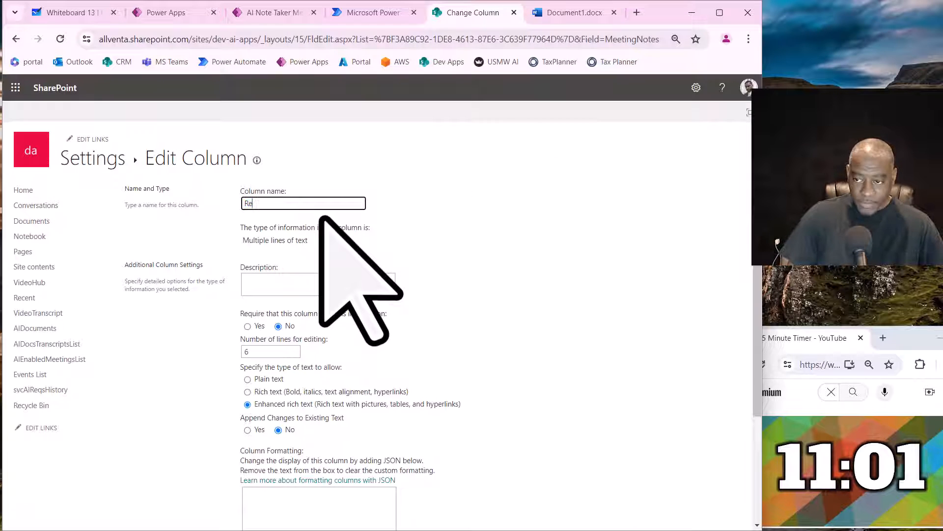
pyautogui.press('BackSpace')
pyautogui.press('BackSpace')
pyautogui.write('Ai Requirements')
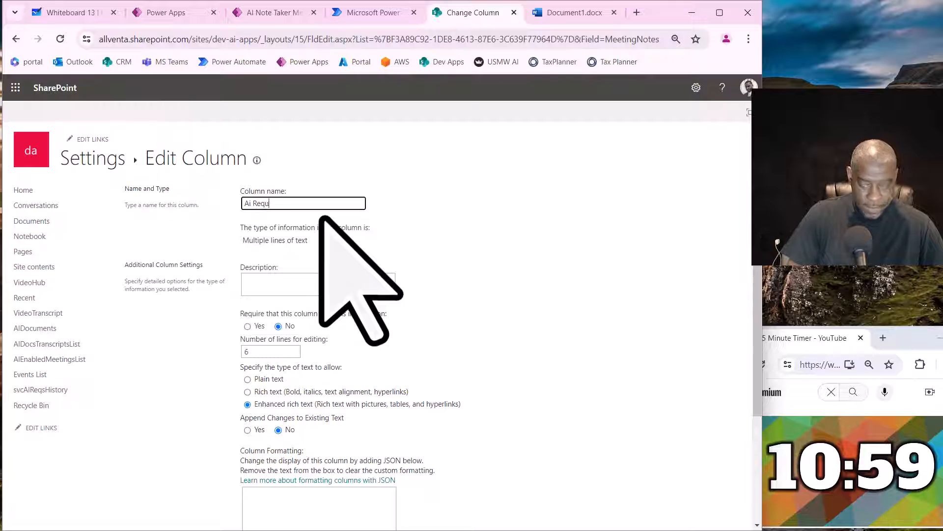
pyautogui.click(462, 297)
pyautogui.scroll(-3, 467, 391)
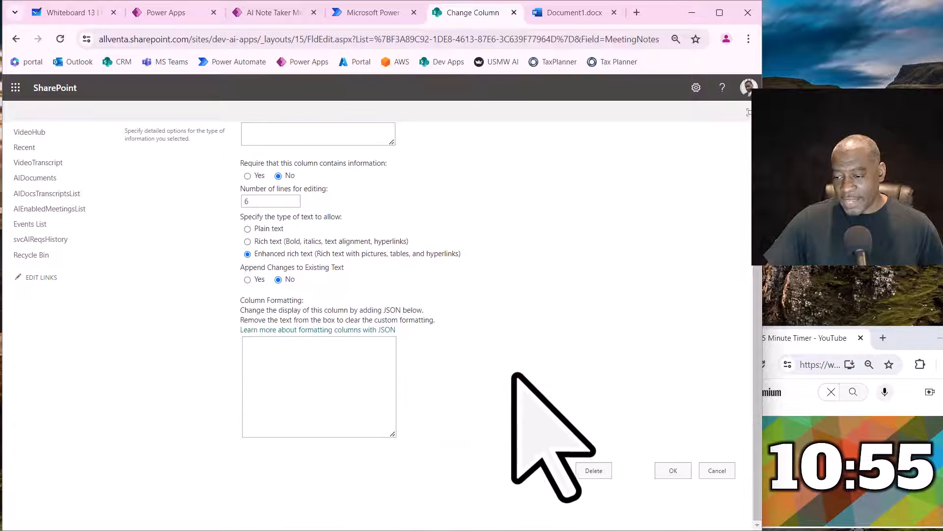
pyautogui.click(673, 471)
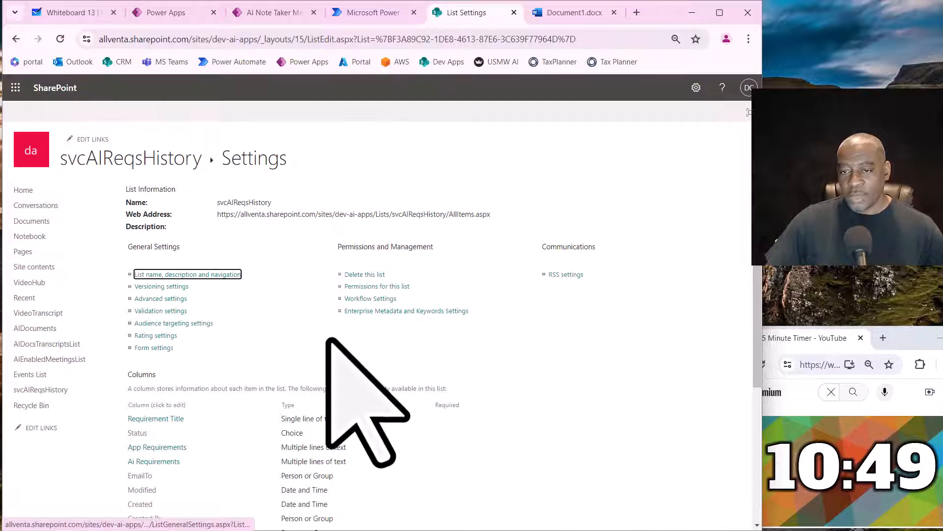
# - Switch back to the AI App Requirements Gen app in Power Apps and search the data sources to add for "sharep"
pyautogui.click(175, 19)
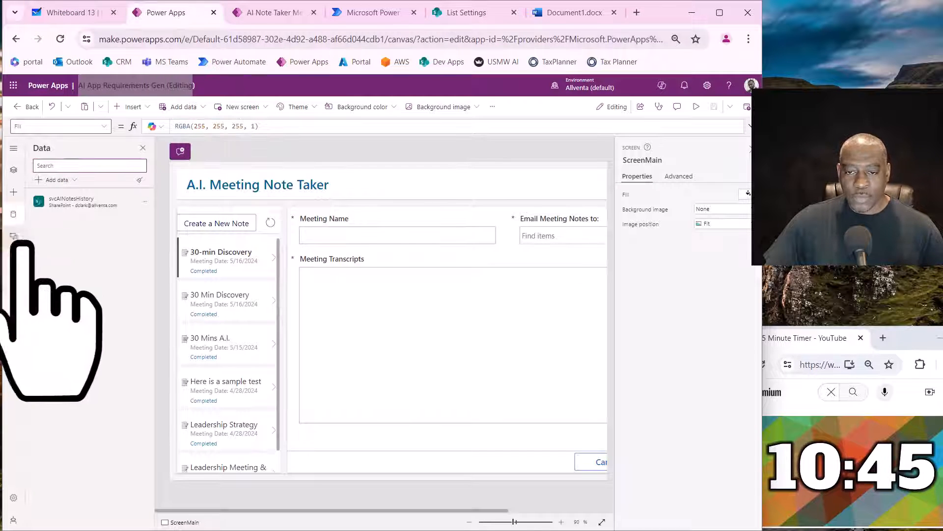
pyautogui.click(69, 180)
pyautogui.click(69, 214)
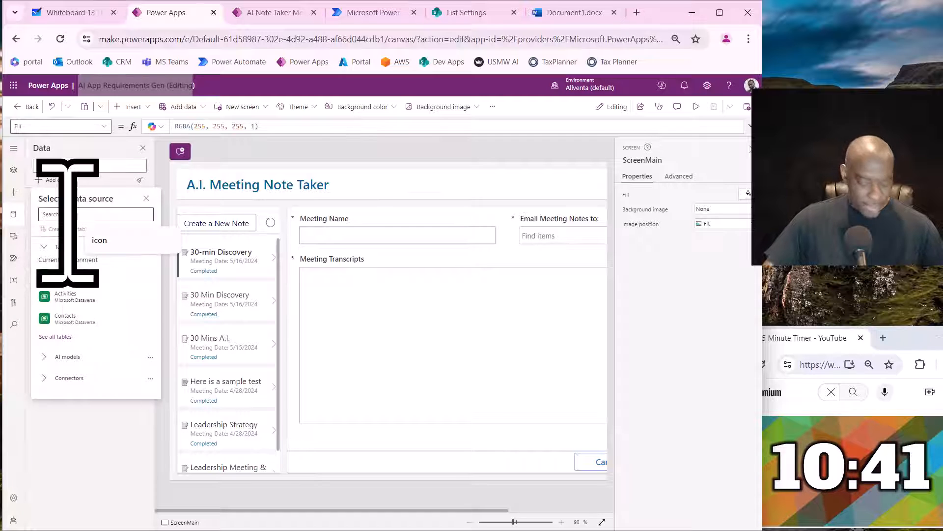
pyautogui.write('share')
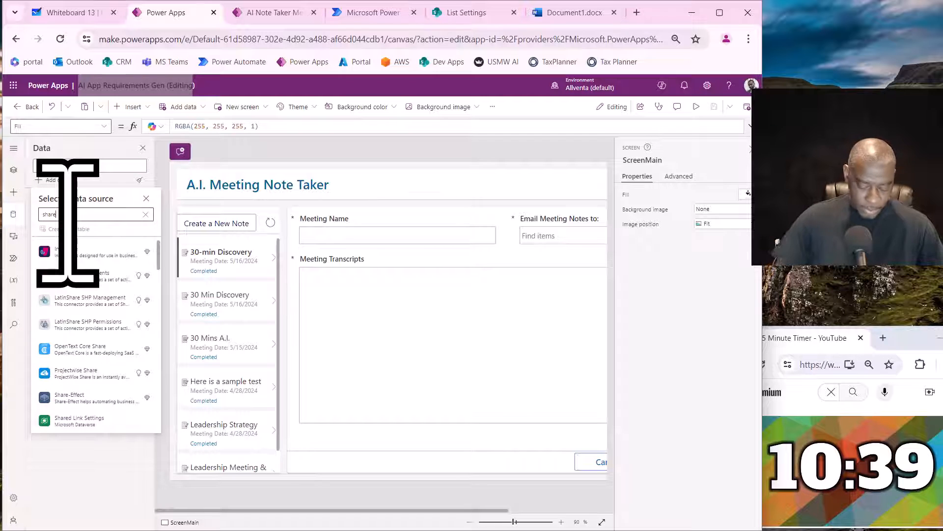
pyautogui.press('BackSpace')
pyautogui.write('r')
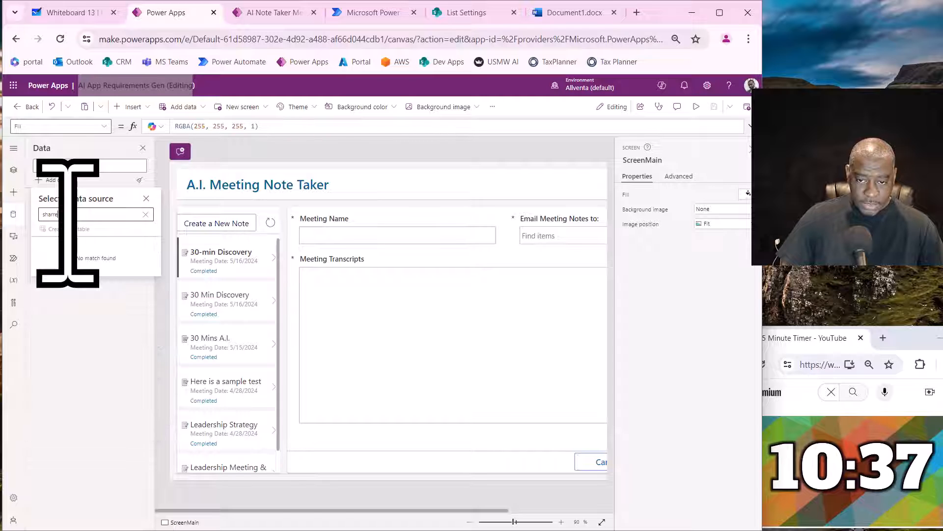
pyautogui.press('BackSpace')
pyautogui.press('BackSpace')
pyautogui.write('er')
pyautogui.press('BackSpace')
pyautogui.press('BackSpace')
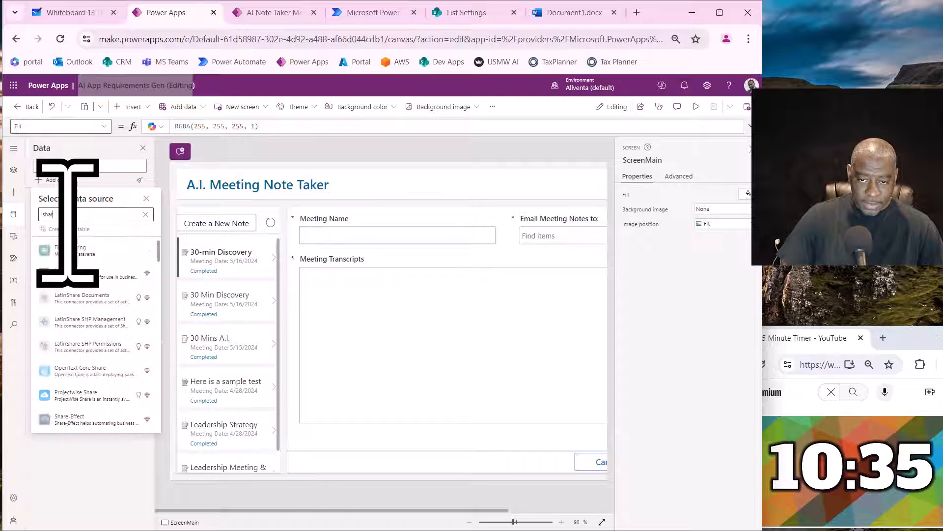
pyautogui.write('rep')
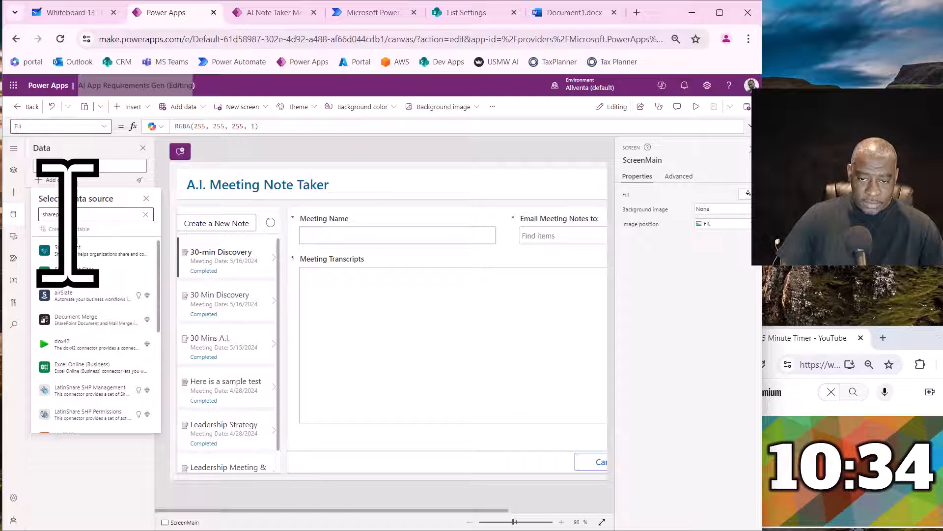
# - Choose the SharePoint connector with its existing connection and pick the AI Apps (dev) site
pyautogui.click(78, 249)
pyautogui.click(83, 241)
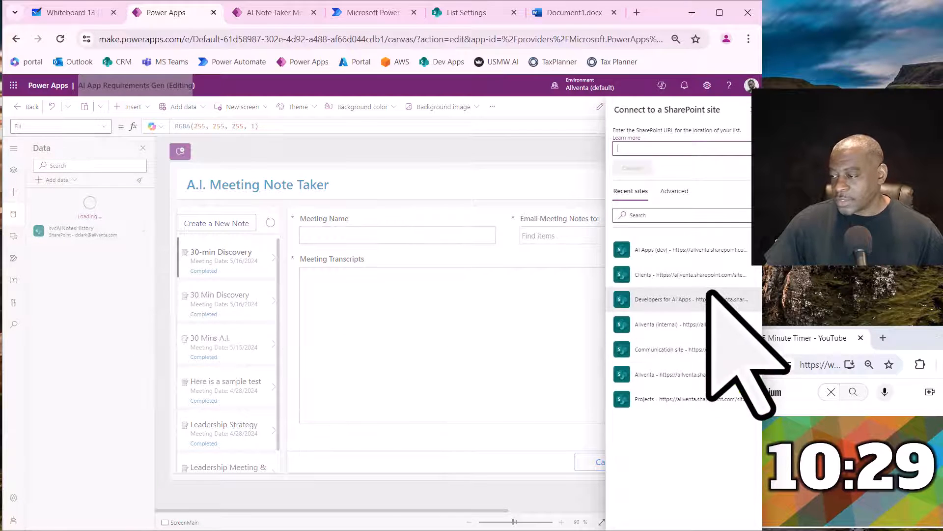
pyautogui.click(671, 252)
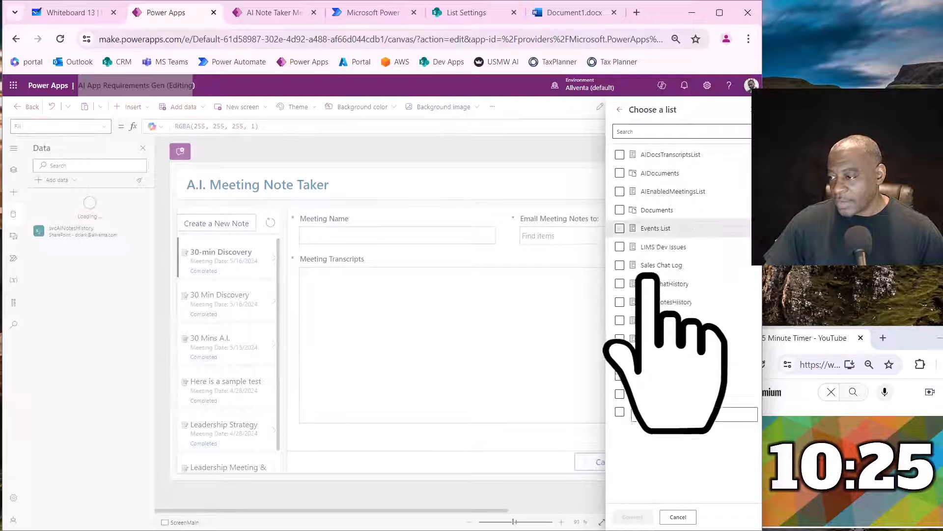
# - Connect the svcAIReqsHistory list to the app and remove the svcAINotesHistory data source
pyautogui.click(671, 320)
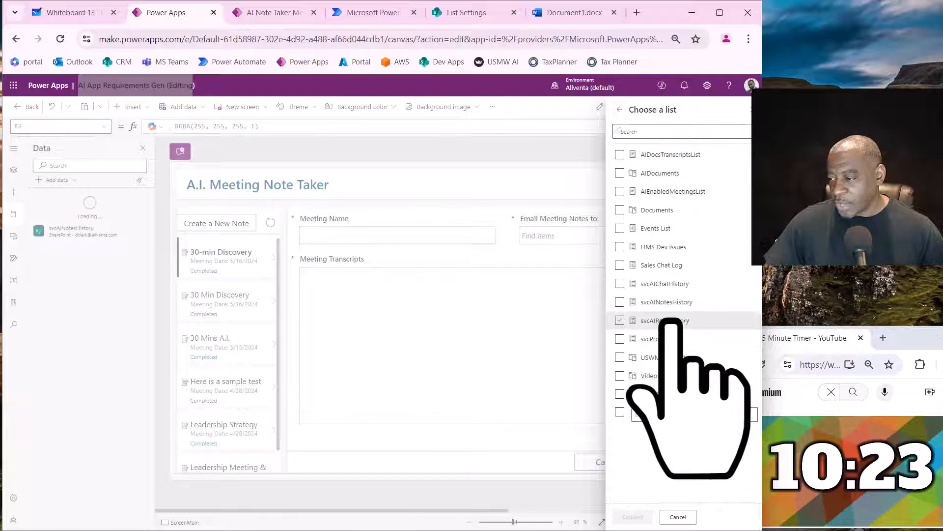
pyautogui.click(633, 516)
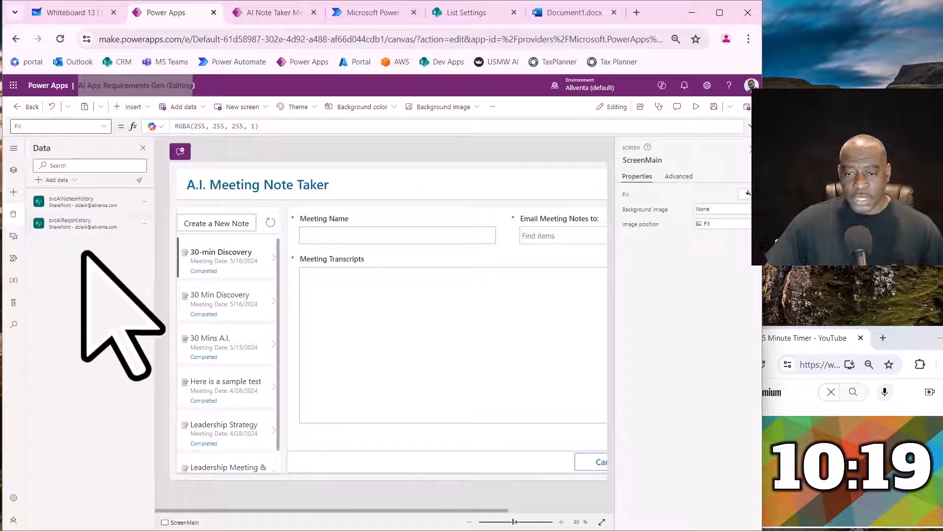
pyautogui.moveTo(90, 225)
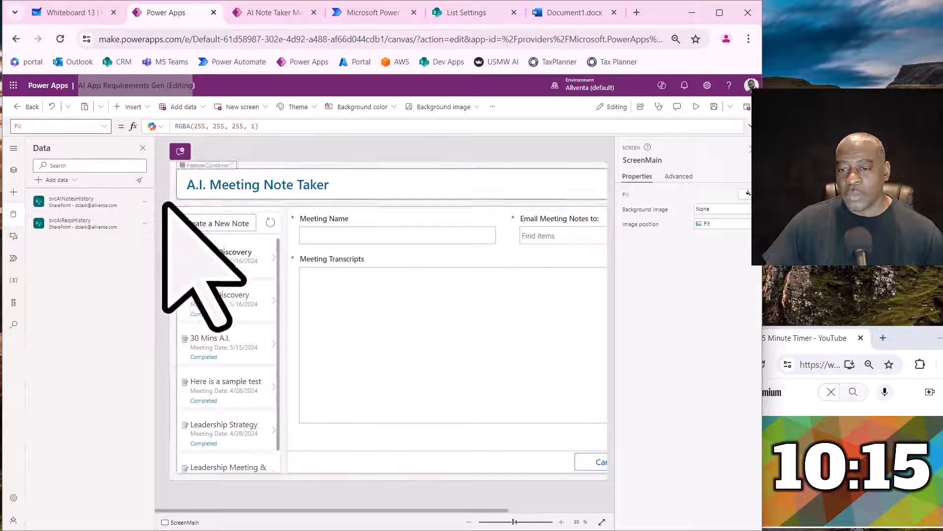
pyautogui.click(144, 201)
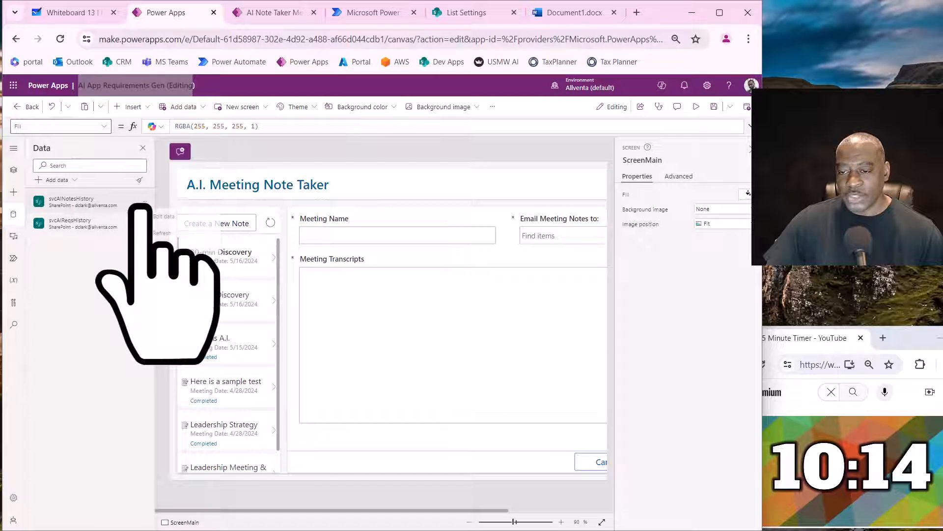
pyautogui.click(160, 251)
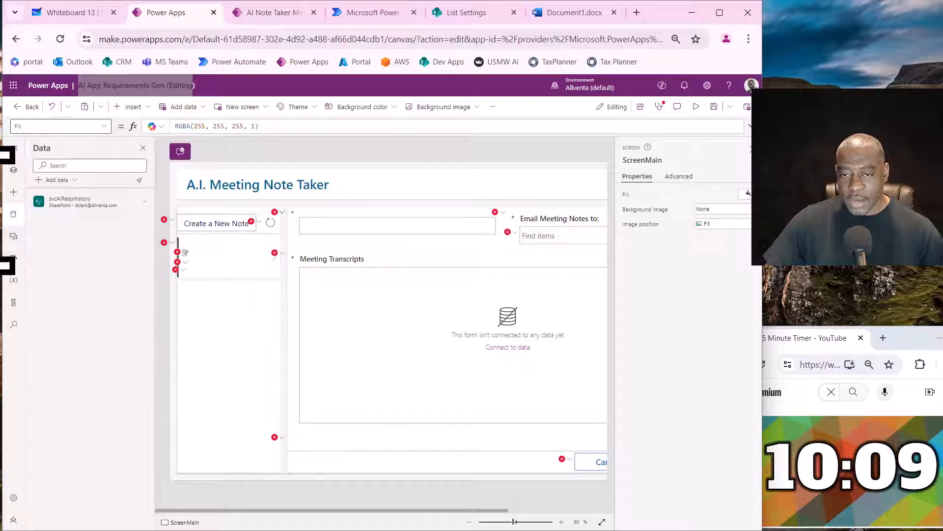
# - Replace the data source in the Create a New Note button's OnSelect formula with svcAIReqsHistory
pyautogui.click(14, 170)
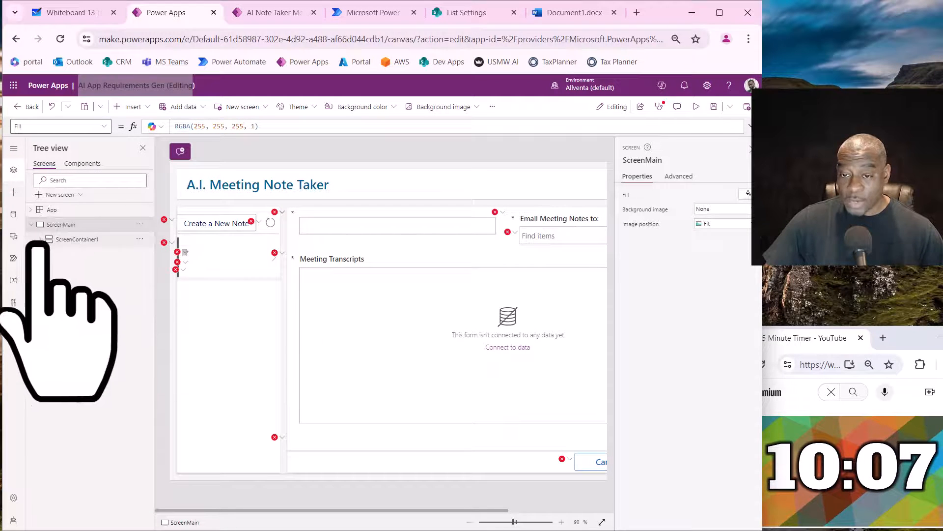
pyautogui.click(227, 227)
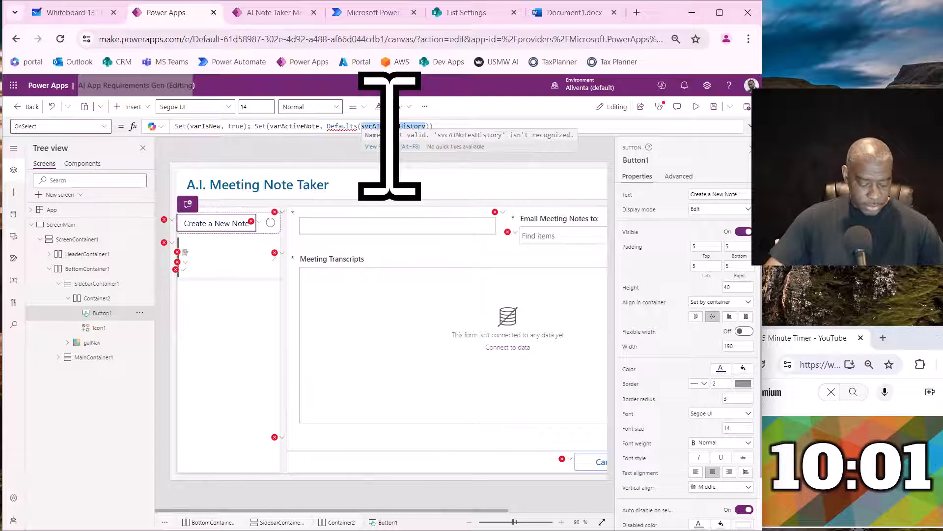
pyautogui.write('svc')
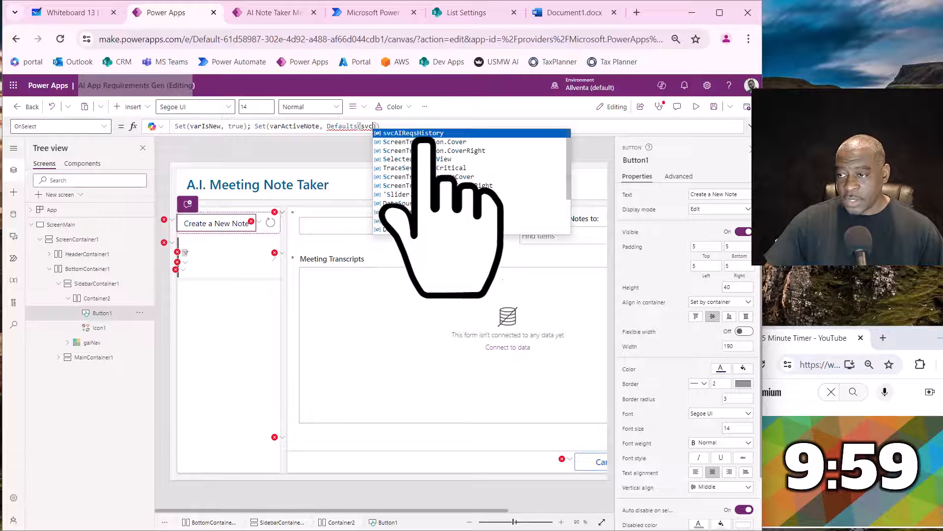
pyautogui.click(422, 135)
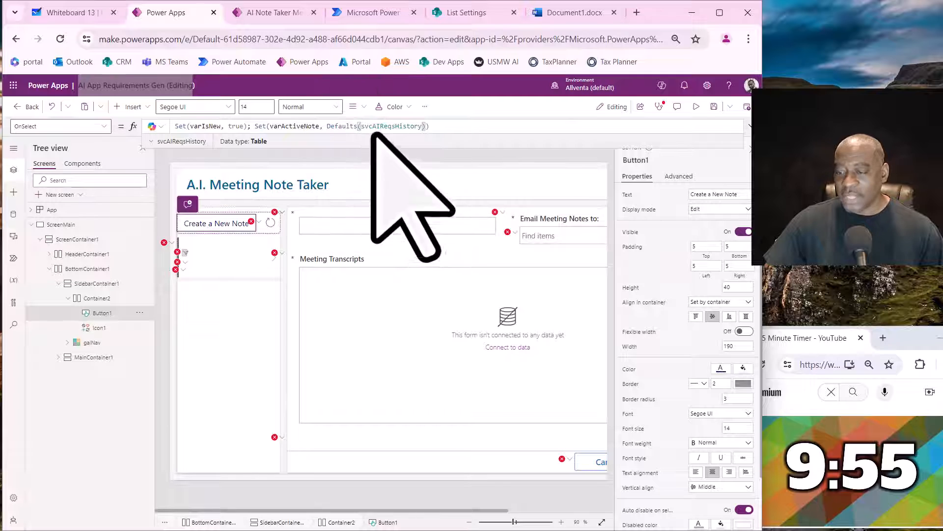
# - Point the Items formula of the galNav gallery to svcAIReqsHistory, keeping its sort and filter
pyautogui.click(101, 343)
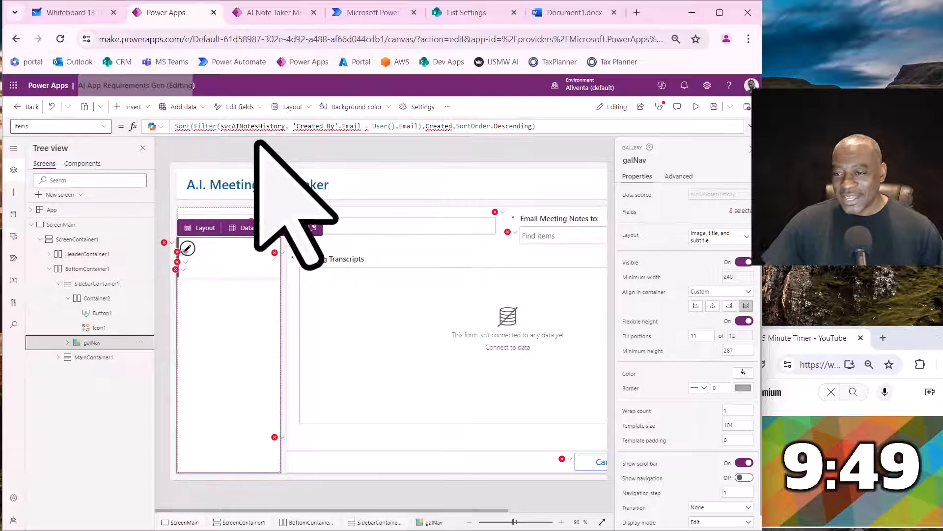
pyautogui.moveTo(249, 132); pyautogui.dragTo(263, 176)
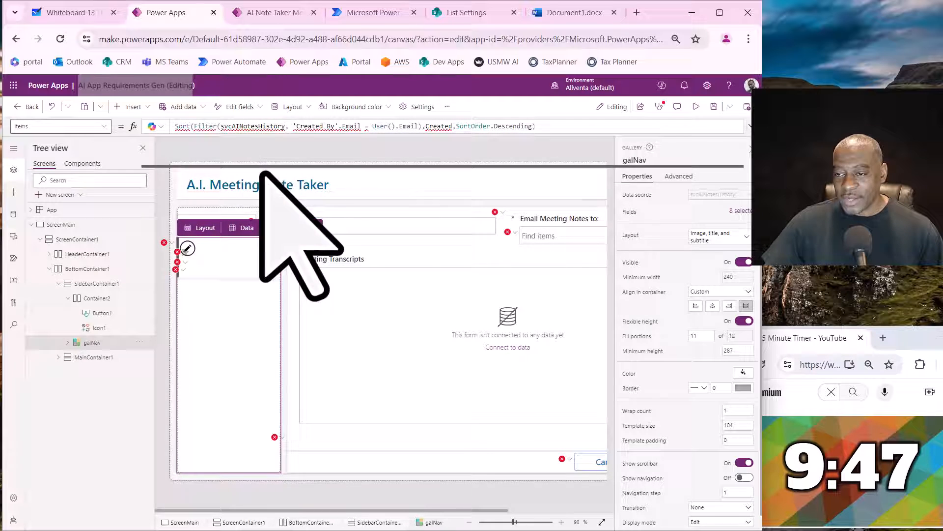
pyautogui.click(246, 137)
pyautogui.click(255, 134)
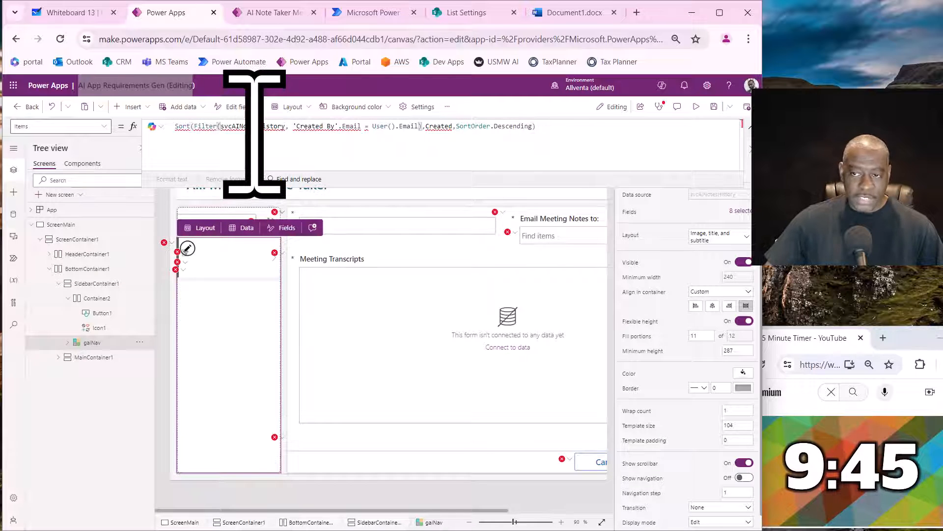
pyautogui.write('svc')
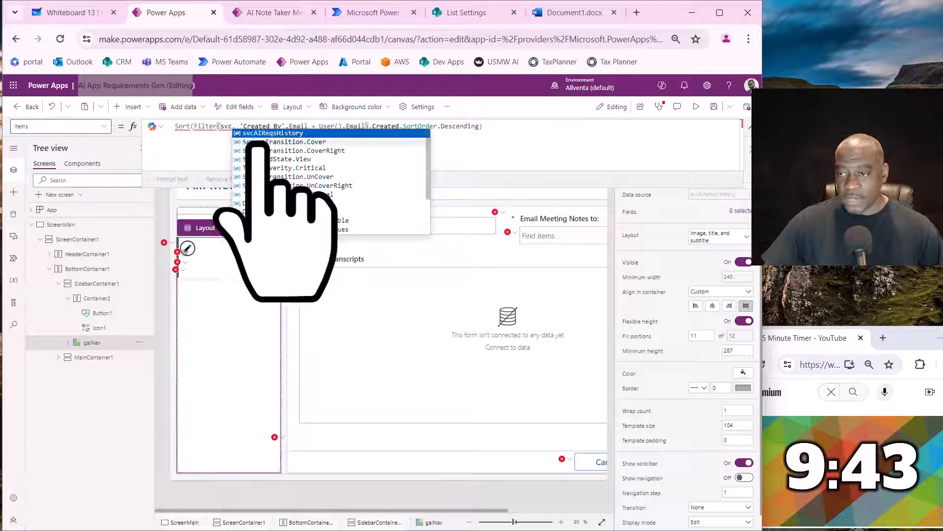
pyautogui.click(274, 134)
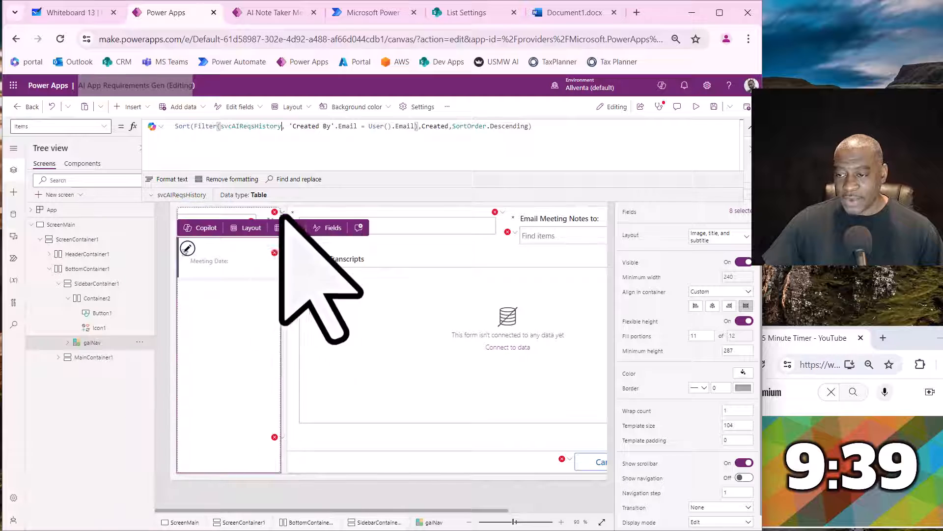
# - Open the failing card's formula to locate its parent form, FormDetails, and set that form's DataSource to svcAIReqsHistory
pyautogui.click(283, 440)
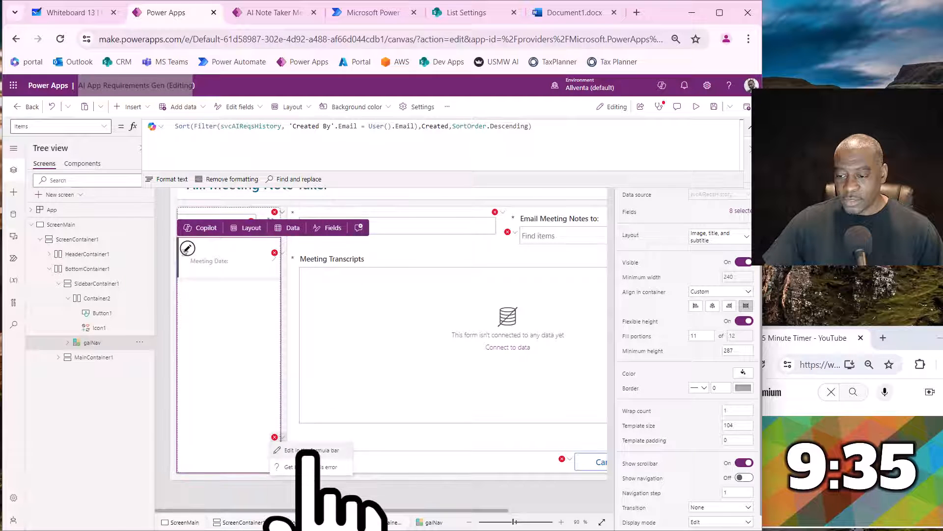
pyautogui.click(314, 450)
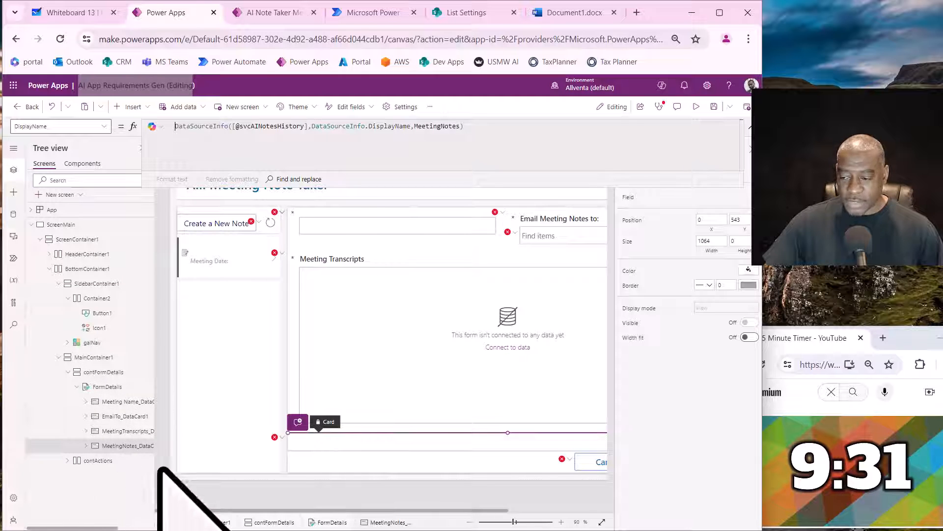
pyautogui.click(118, 386)
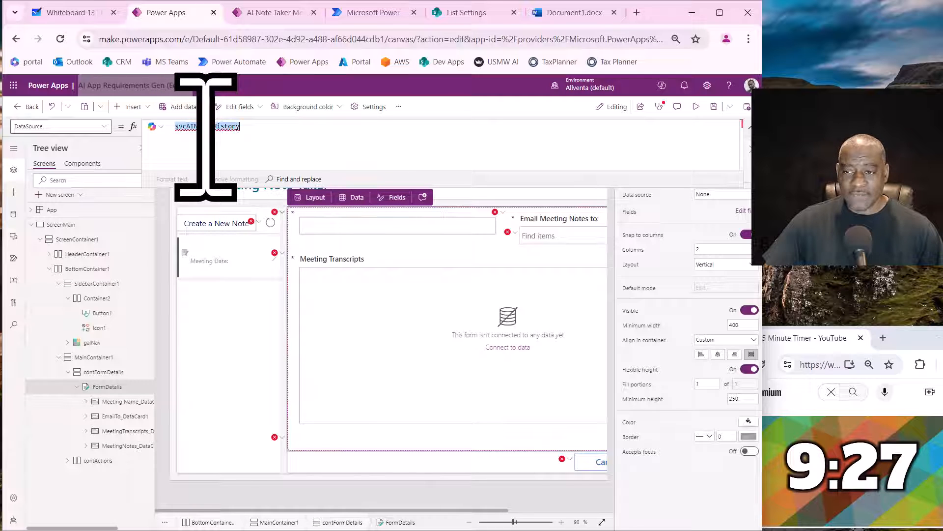
pyautogui.write('svc')
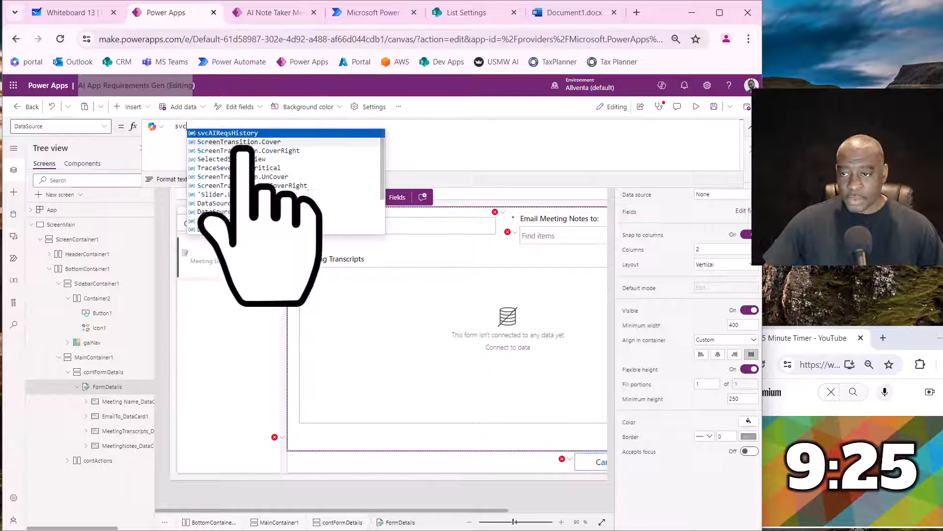
pyautogui.click(243, 134)
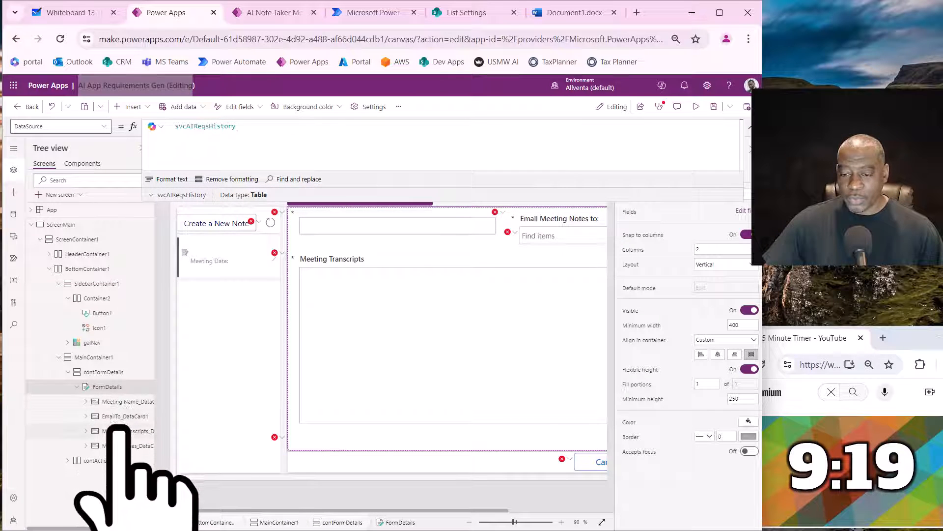
# - Inspect the Item property of FormDetails and the DisplayName formula of the Meeting Name card
pyautogui.click(103, 127)
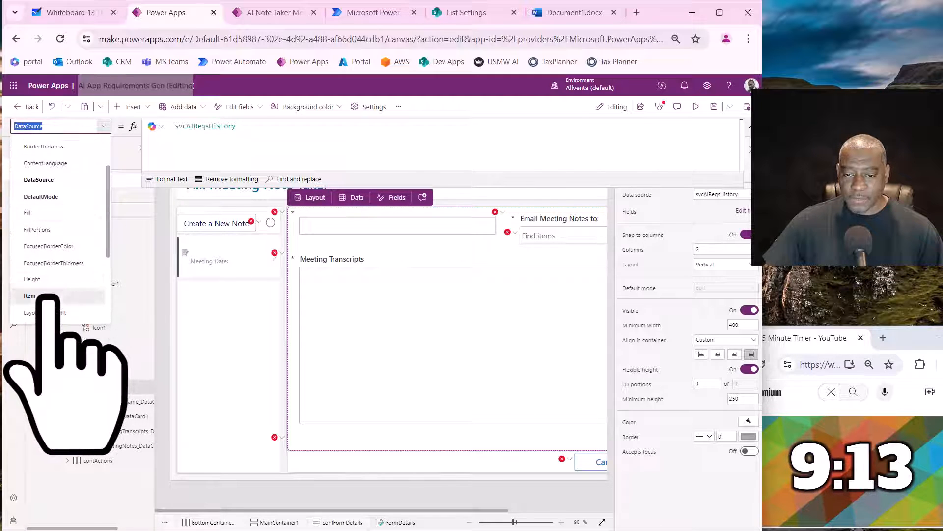
pyautogui.click(49, 276)
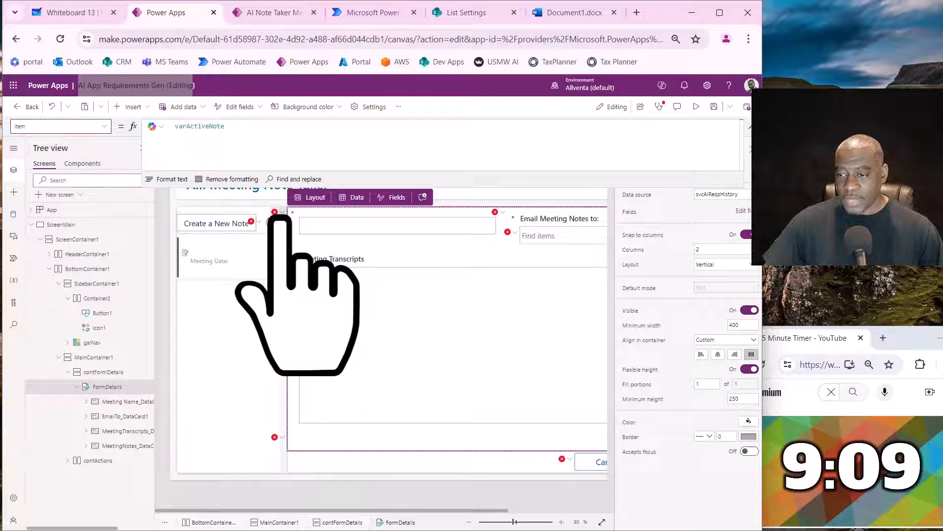
pyautogui.click(293, 226)
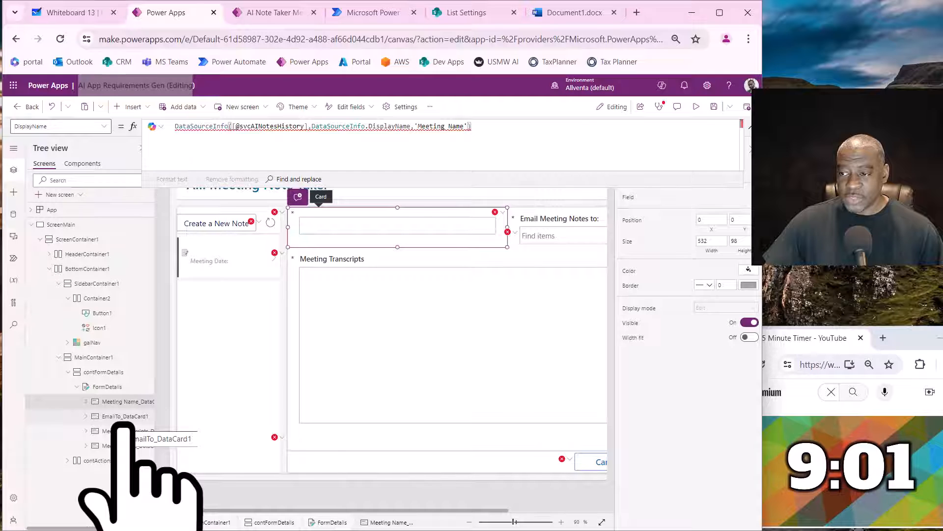
# - Add the App Requirements field to FormDetails and place it above Ai Requirements in the field order
pyautogui.click(118, 389)
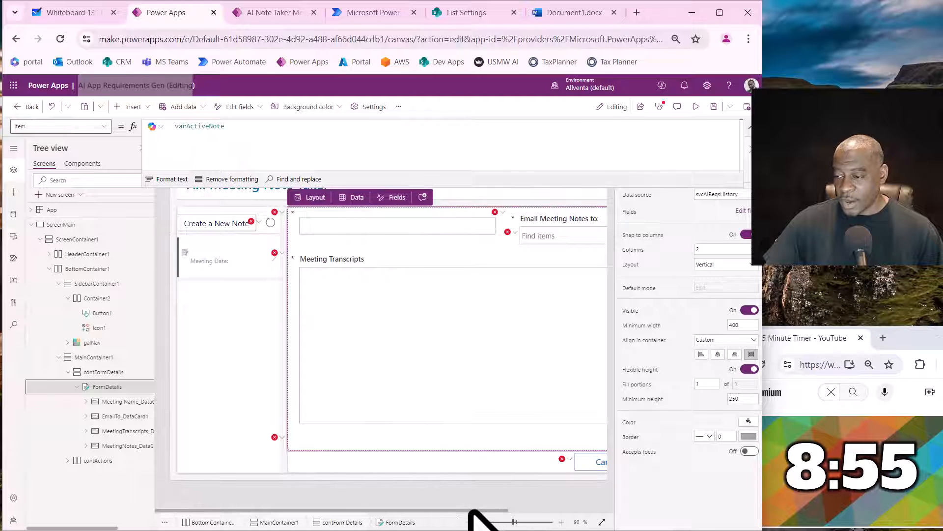
pyautogui.moveTo(470, 511); pyautogui.dragTo(543, 508)
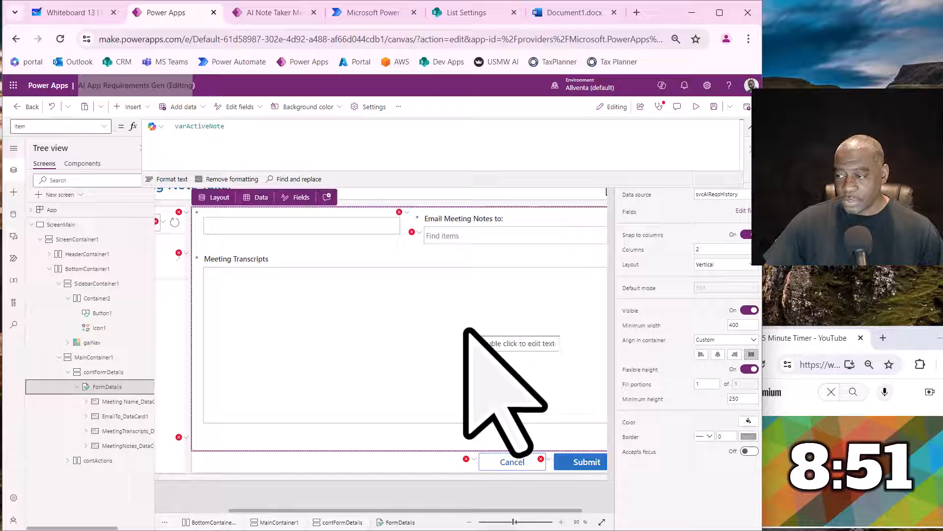
pyautogui.click(740, 211)
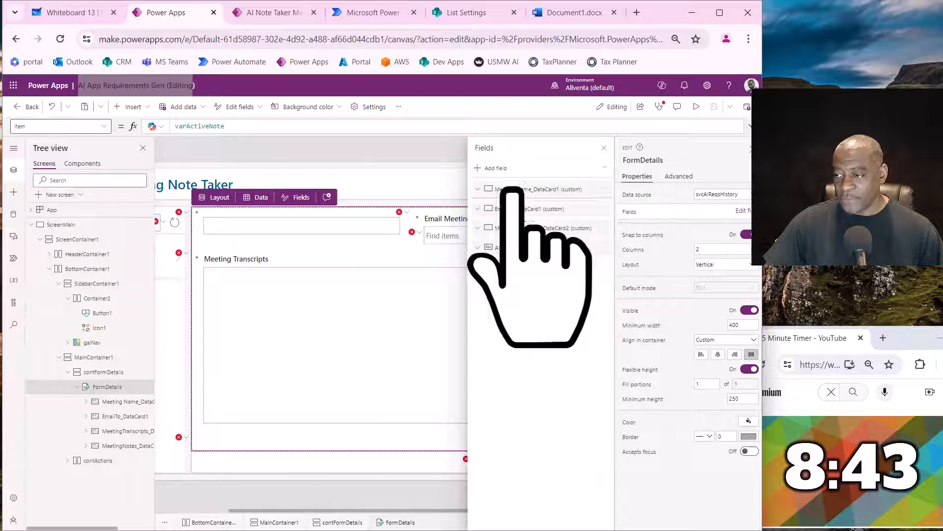
pyautogui.click(491, 168)
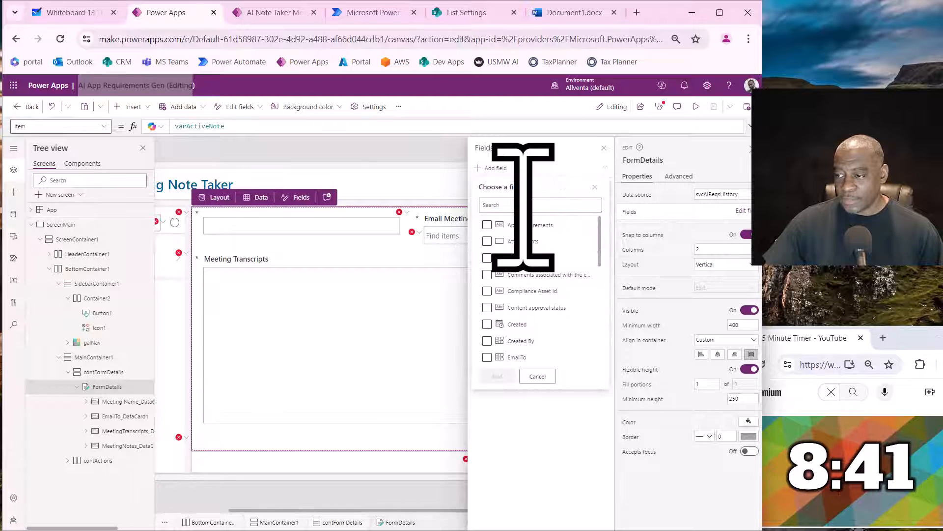
pyautogui.scroll(-5, 530, 275)
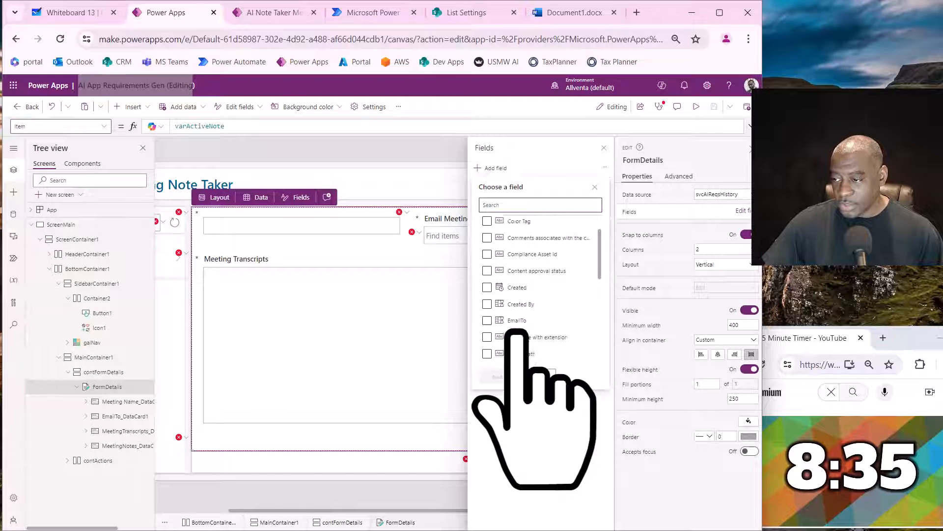
pyautogui.click(538, 375)
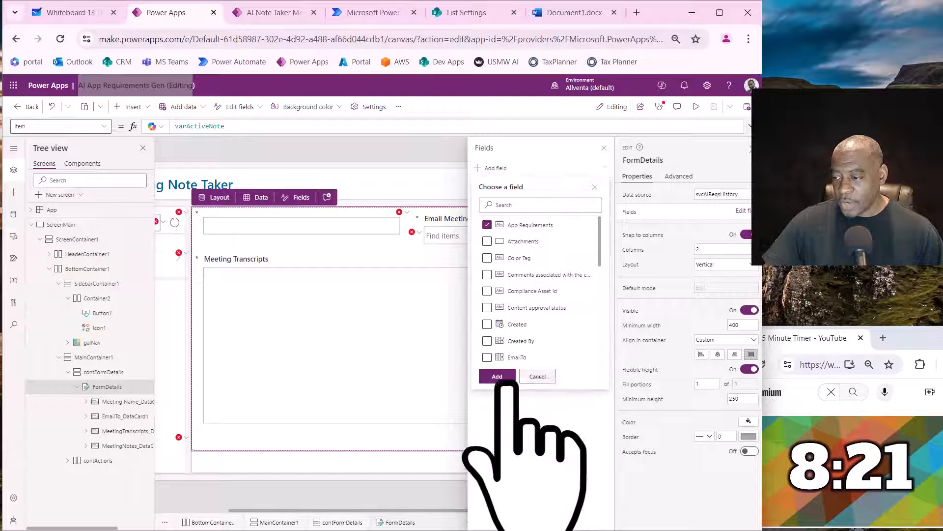
pyautogui.click(498, 376)
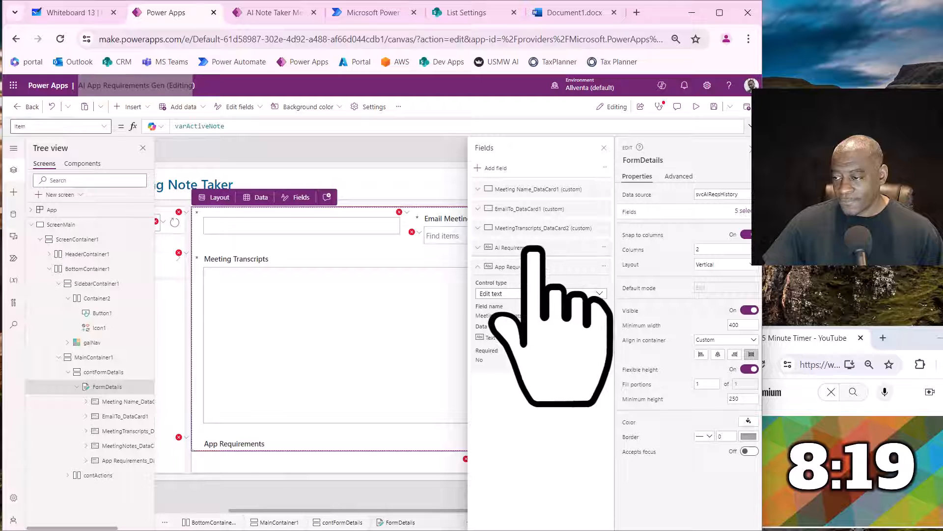
pyautogui.moveTo(535, 275); pyautogui.dragTo(536, 235)
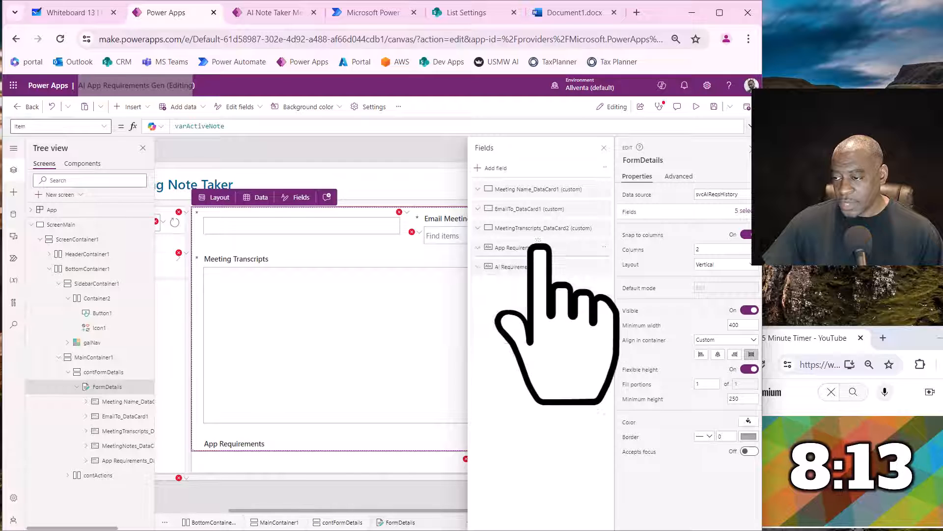
# - Add the EmailTo field to FormDetails
pyautogui.click(493, 169)
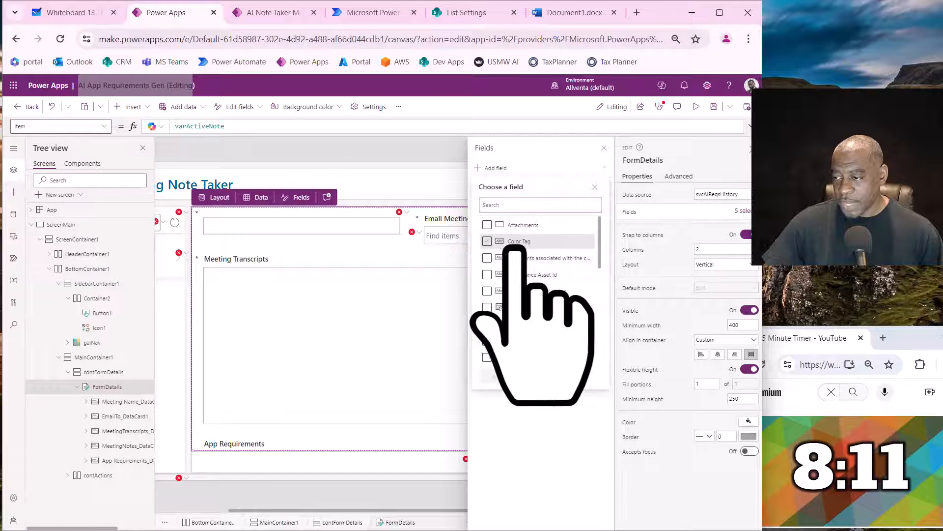
pyautogui.click(515, 345)
pyautogui.click(500, 378)
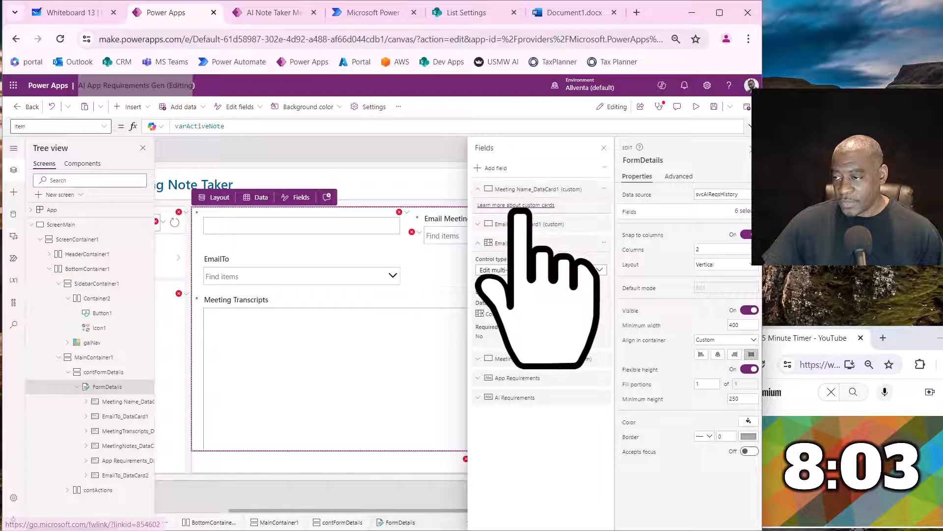
# - Add the Requirement Title field to FormDetails and place it directly below the Meeting Name card in the field order
pyautogui.click(497, 168)
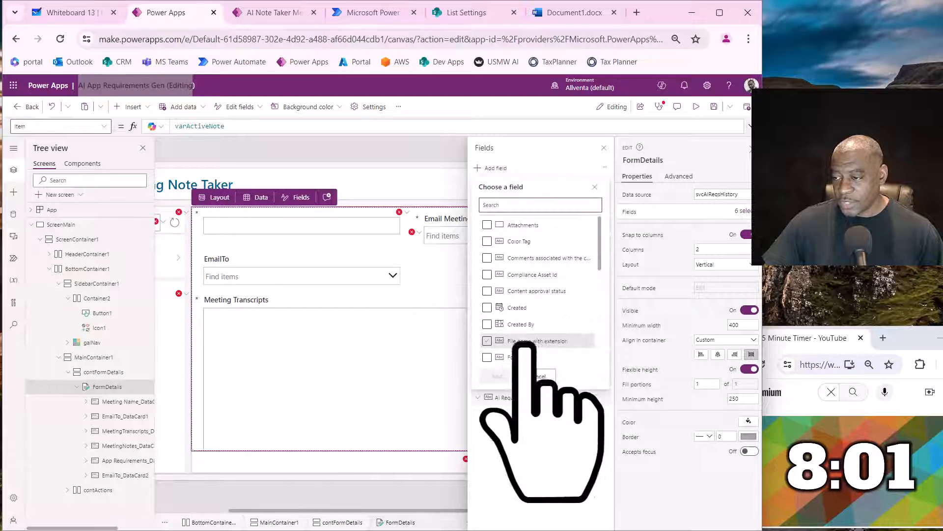
pyautogui.scroll(-4, 524, 339)
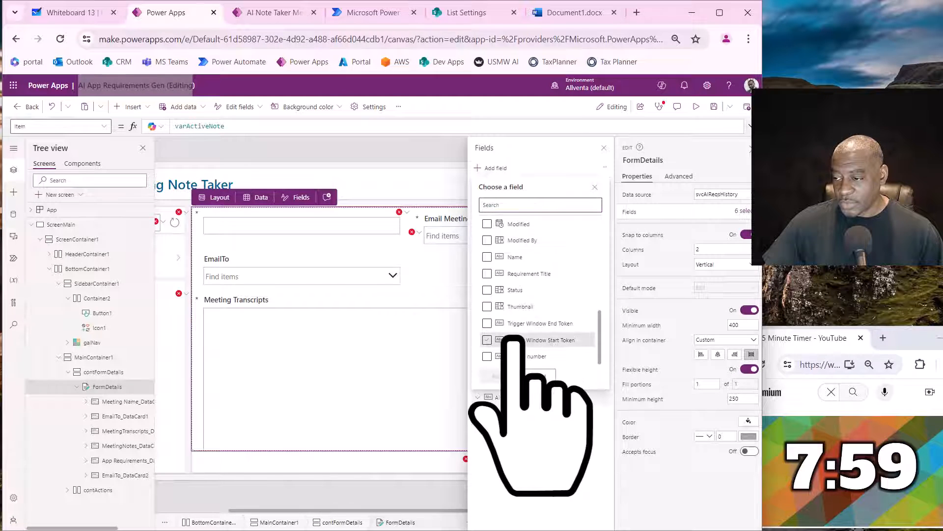
pyautogui.click(514, 335)
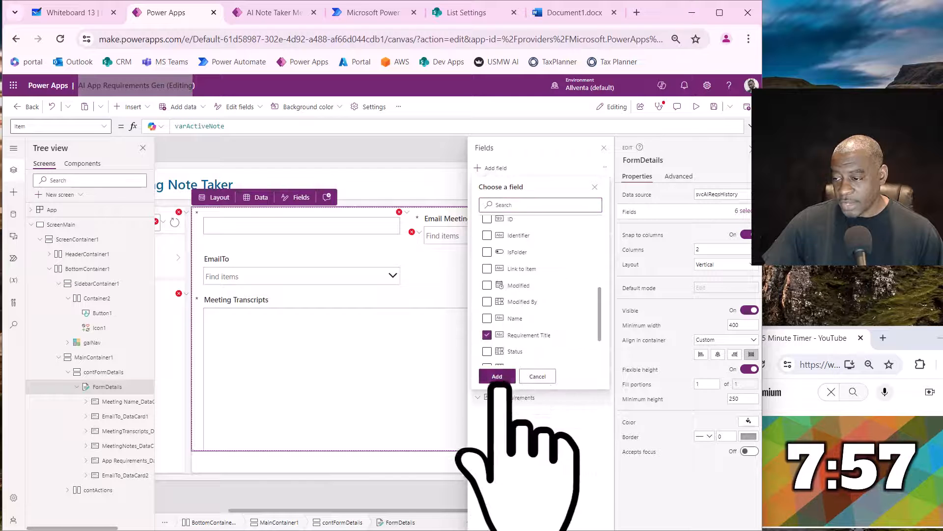
pyautogui.click(499, 376)
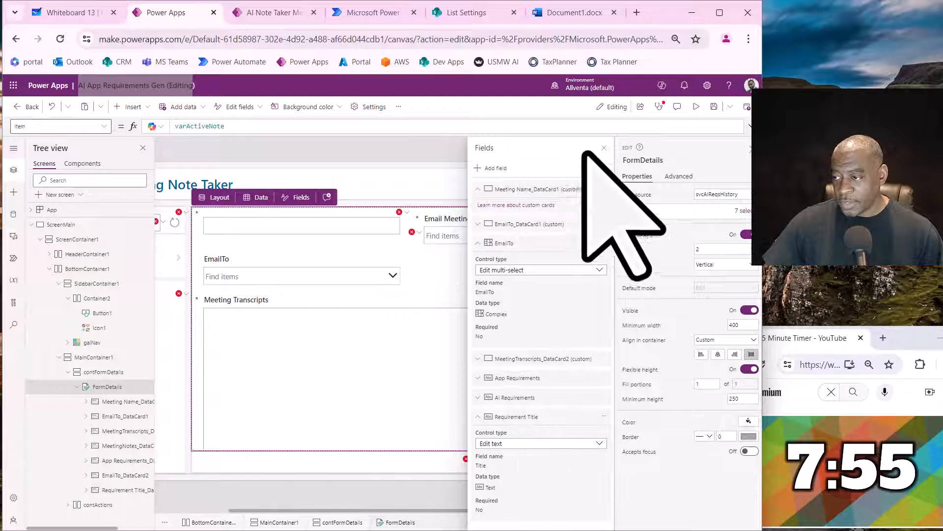
pyautogui.click(605, 167)
pyautogui.click(609, 200)
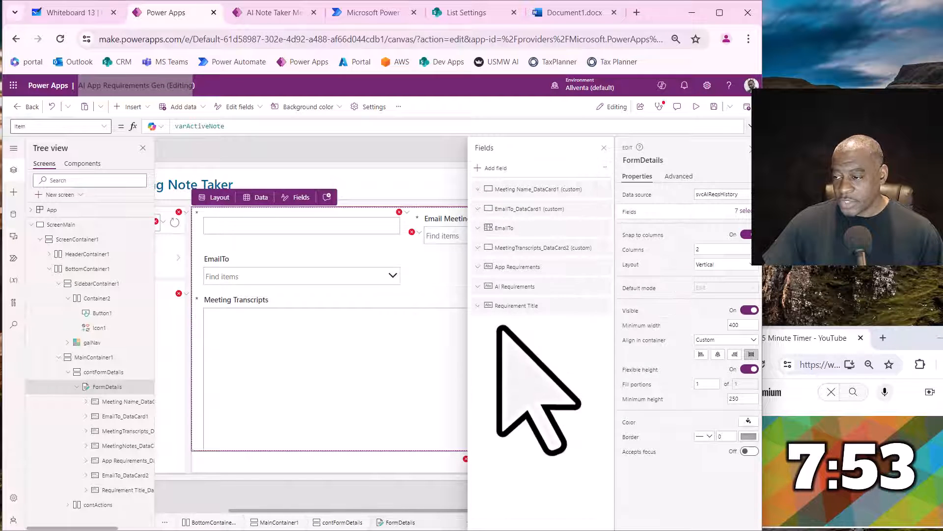
pyautogui.moveTo(529, 227); pyautogui.dragTo(533, 215)
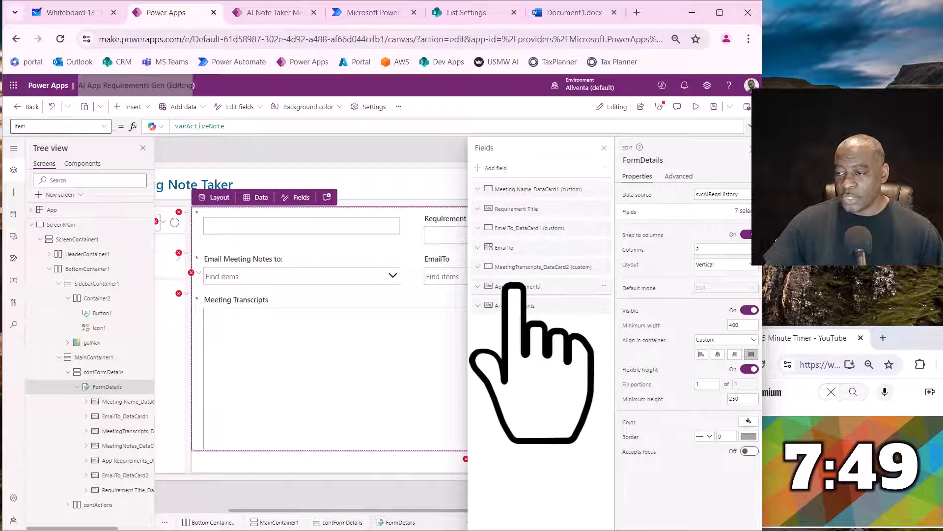
pyautogui.click(604, 148)
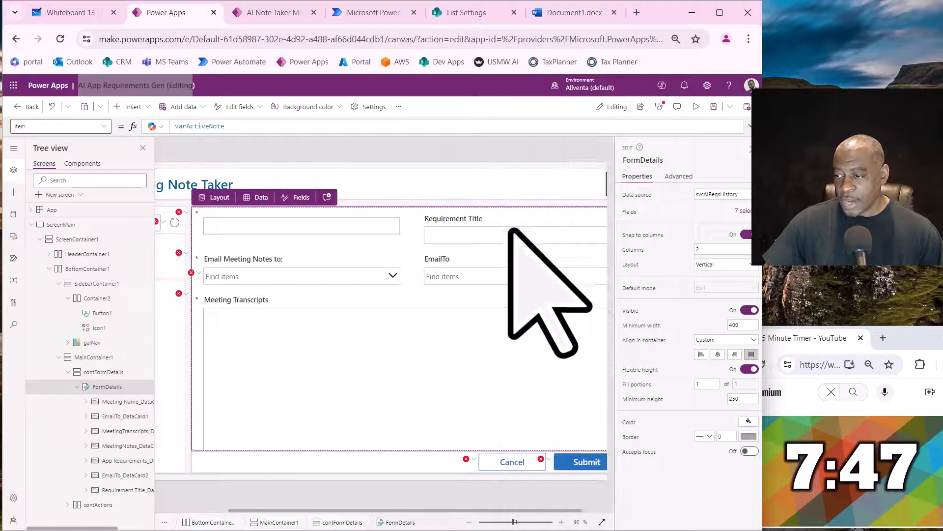
# - Remove the old custom Meeting Name, EmailTo and MeetingTranscripts cards and the AI Requirements field from FormDetails
pyautogui.click(324, 232)
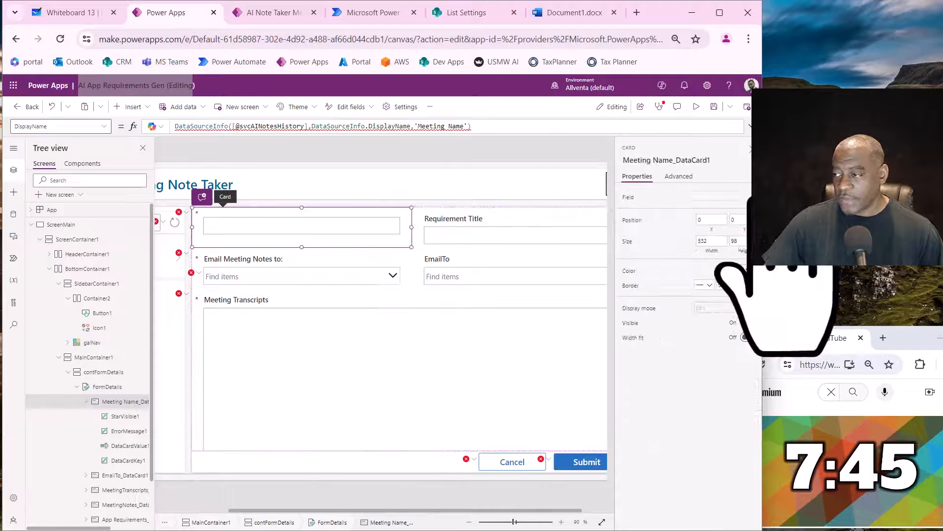
pyautogui.click(756, 196)
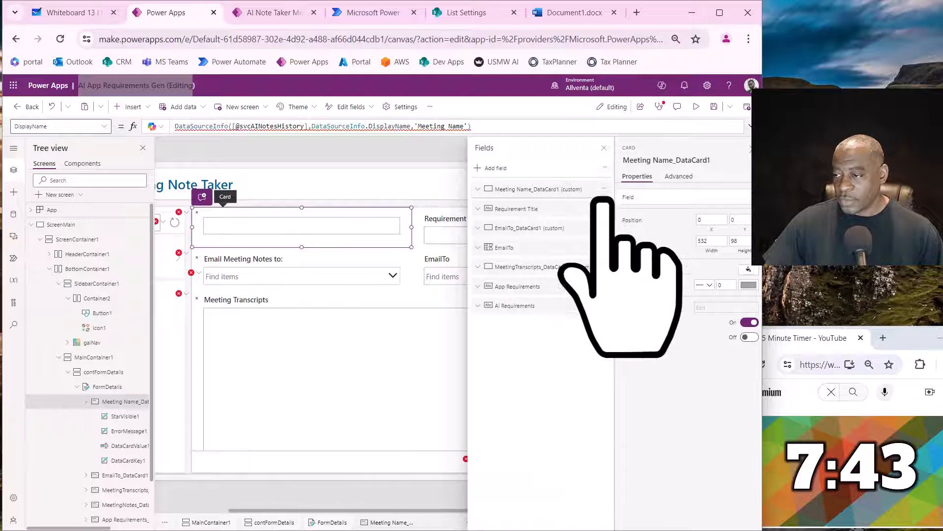
pyautogui.click(604, 189)
pyautogui.click(620, 239)
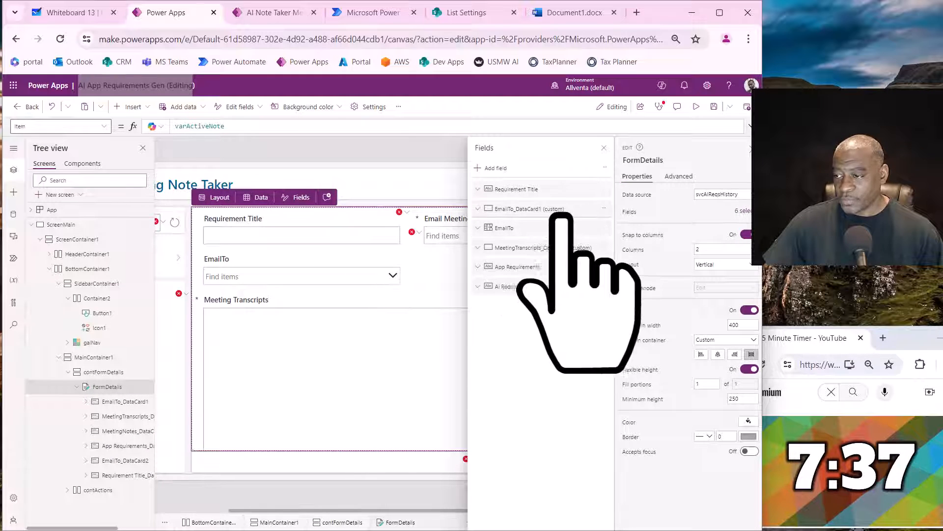
pyautogui.click(604, 209)
pyautogui.click(619, 258)
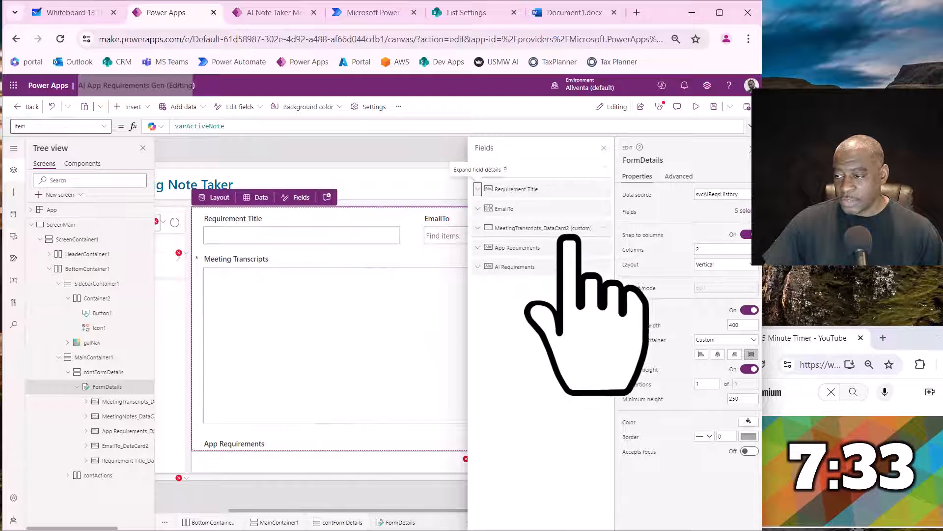
pyautogui.click(604, 227)
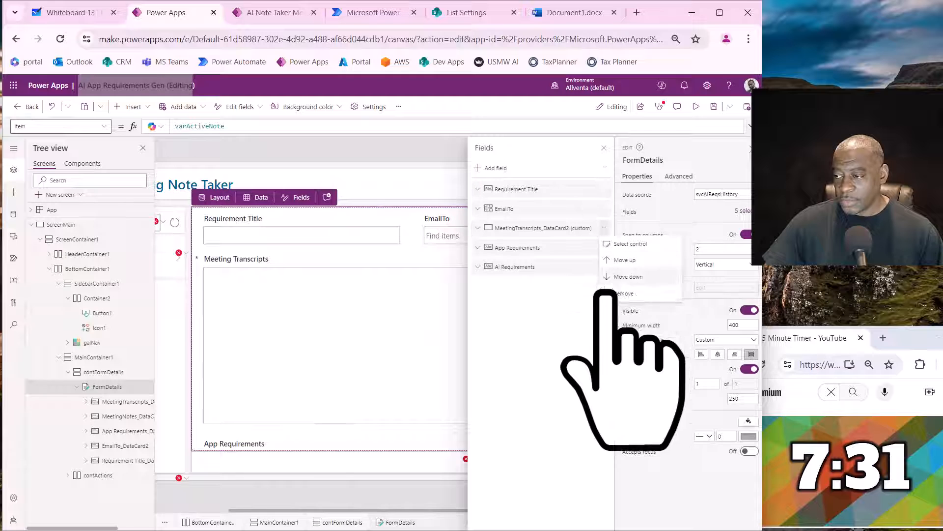
pyautogui.click(620, 293)
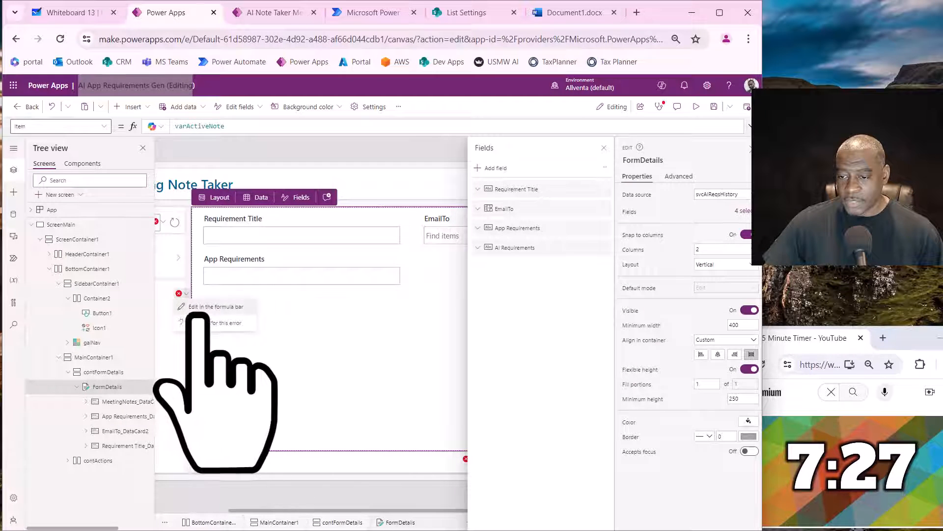
pyautogui.click(200, 311)
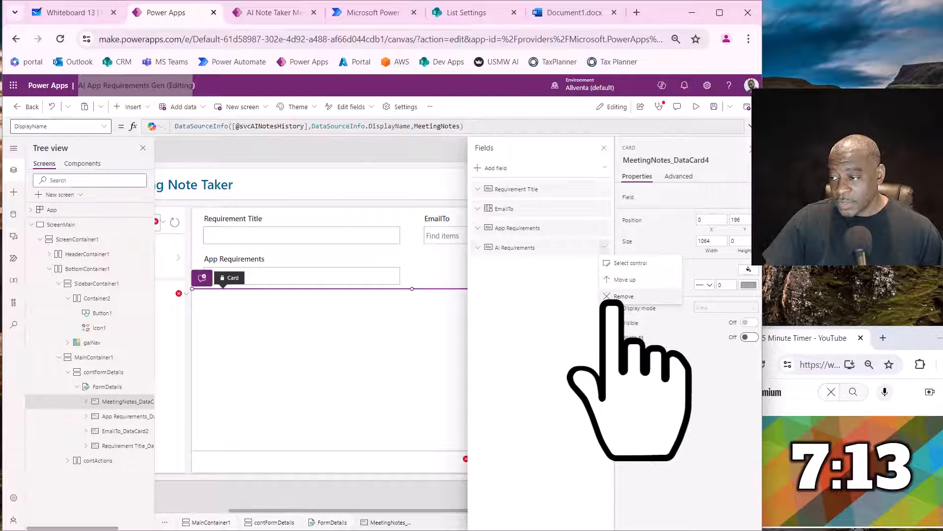
pyautogui.click(617, 297)
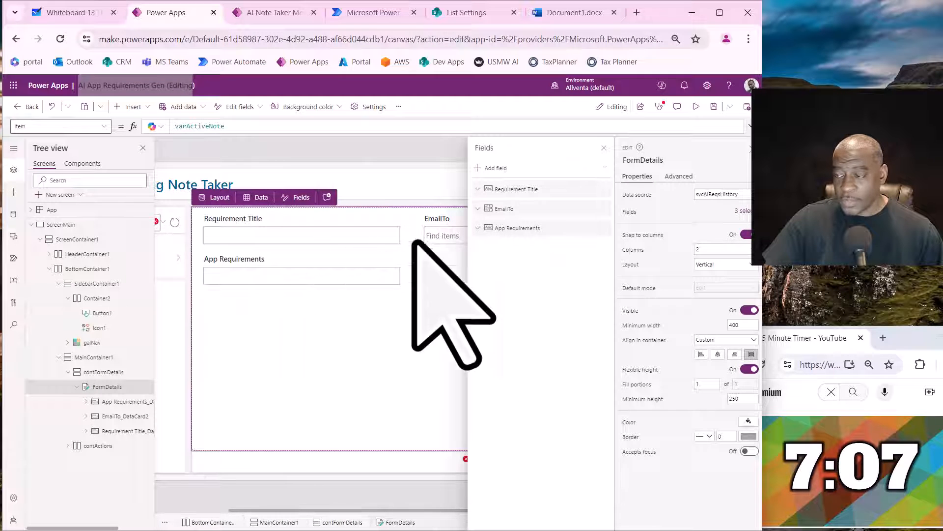
# - Check the form layout in the running AI Note Taker app, and change the App Requirements field's control type to Edit multi-line text
pyautogui.click(258, 15)
pyautogui.click(112, 189)
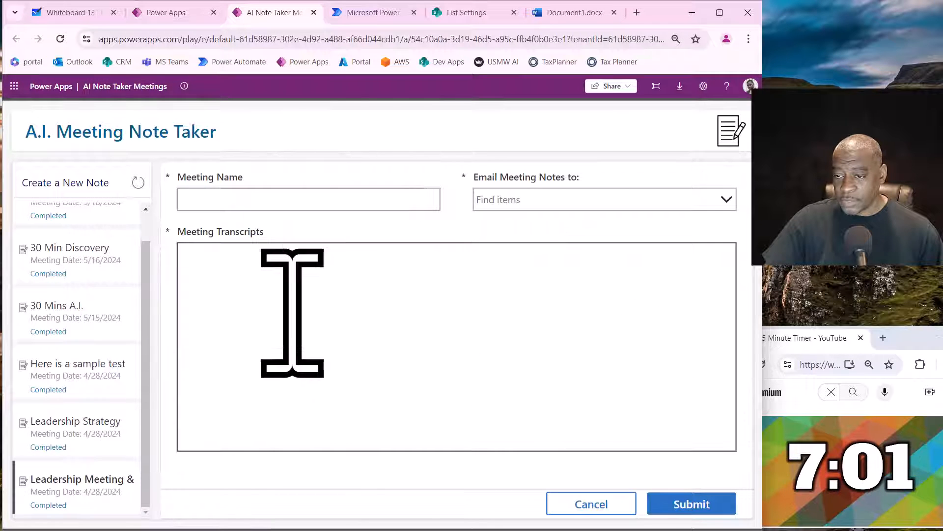
pyautogui.click(181, 13)
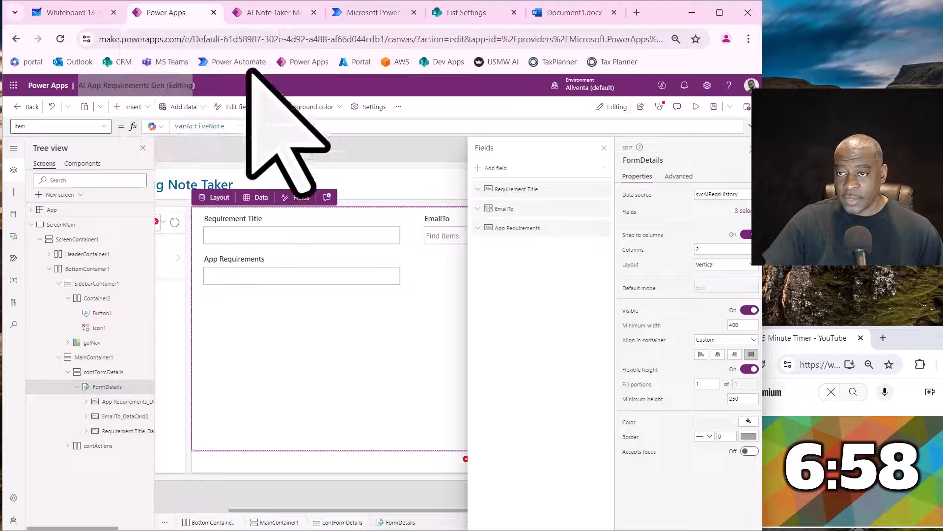
pyautogui.click(334, 275)
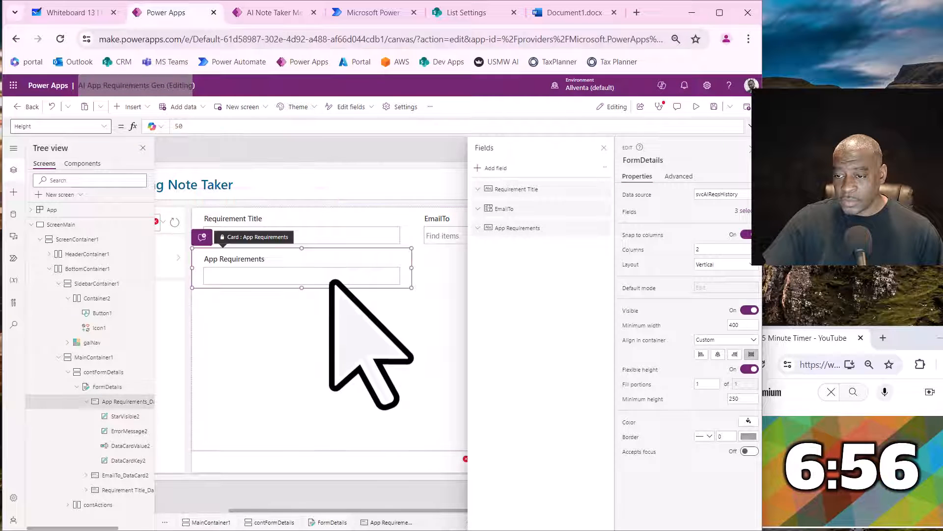
pyautogui.click(604, 228)
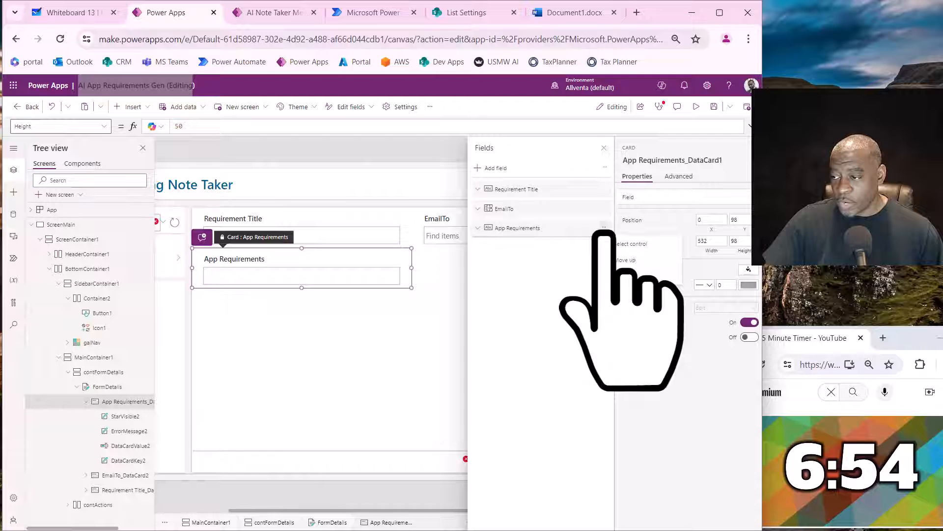
pyautogui.click(551, 229)
pyautogui.click(496, 256)
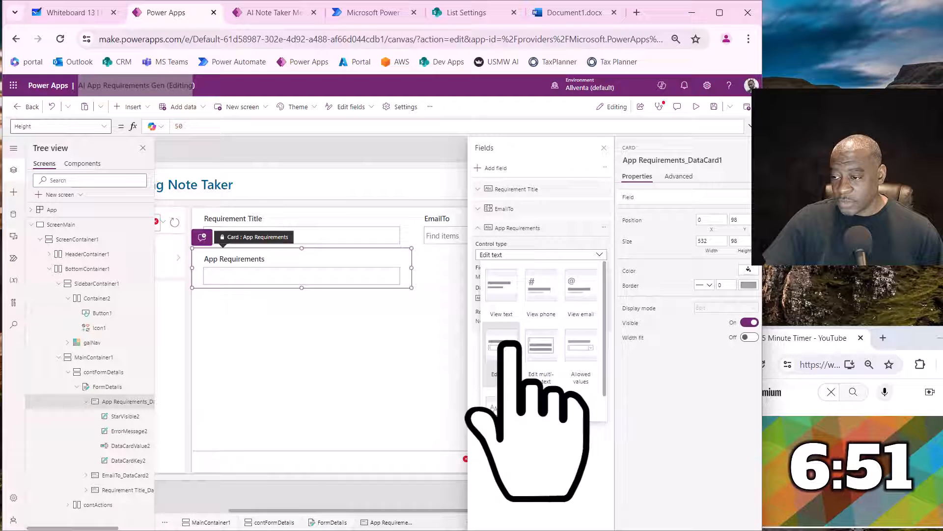
pyautogui.click(537, 356)
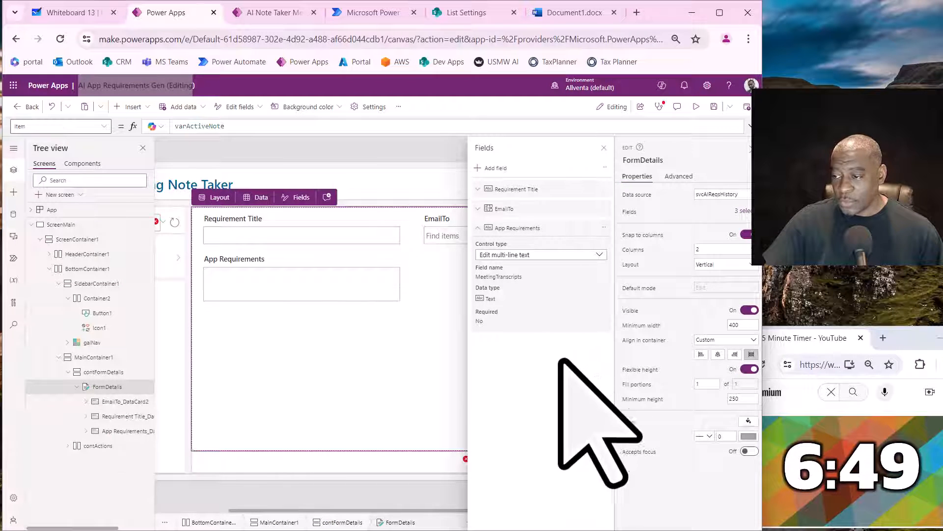
pyautogui.click(604, 148)
# - Resize the App Requirements card to 1064 wide and about 483 high, and stretch its text input to about 414 high
pyautogui.click(350, 294)
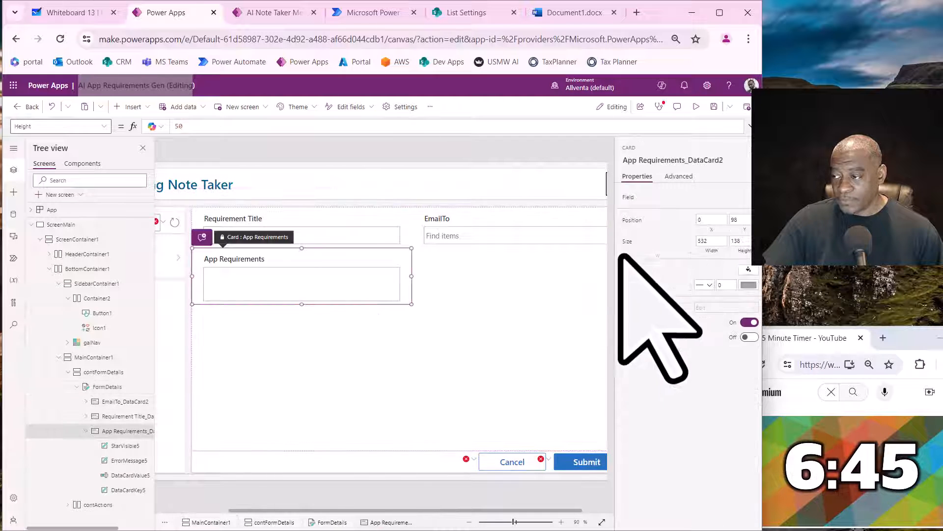
pyautogui.click(712, 241)
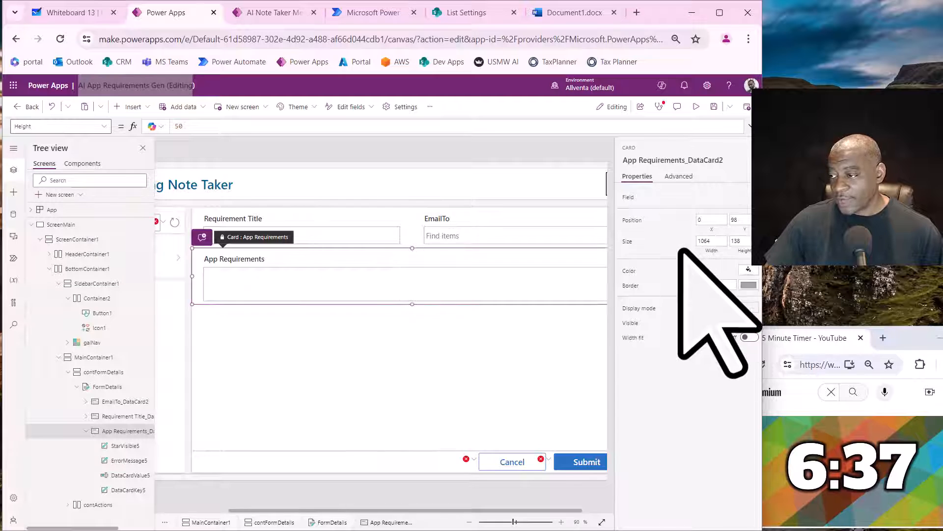
pyautogui.click(418, 299)
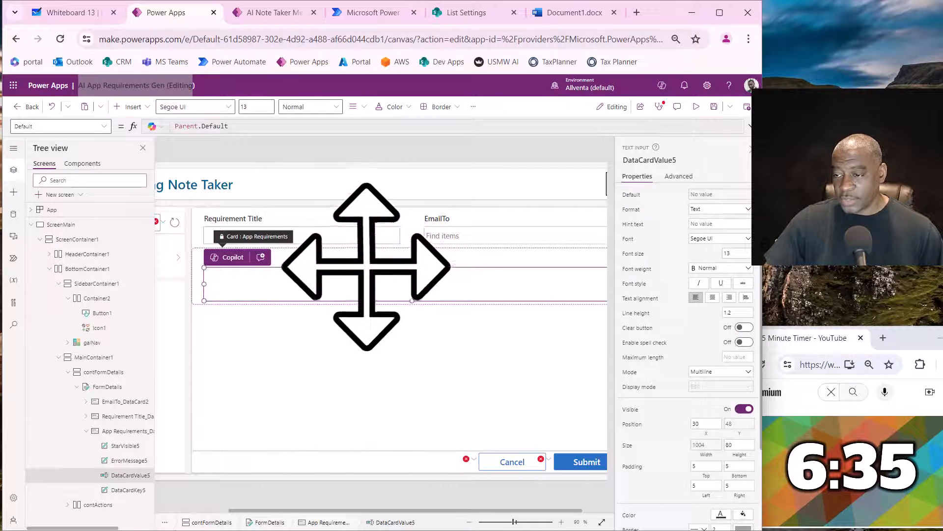
pyautogui.click(393, 258)
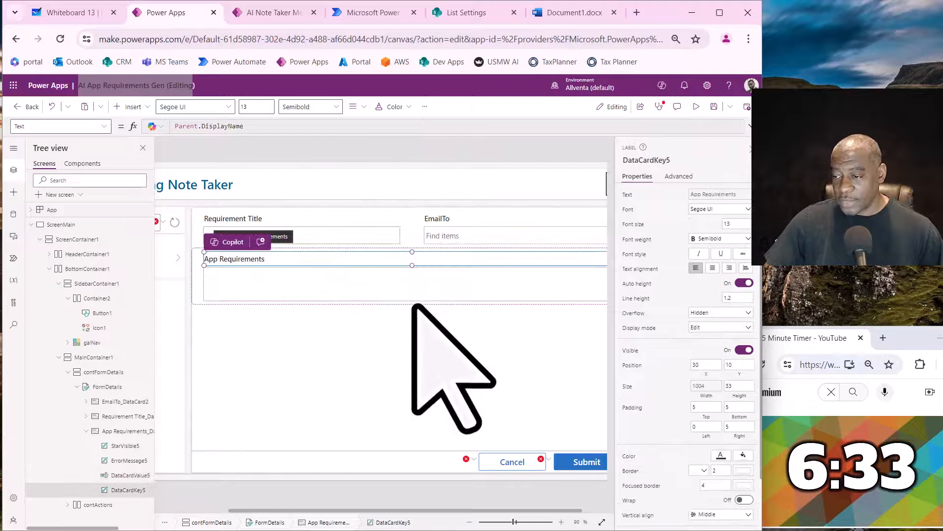
pyautogui.click(413, 305)
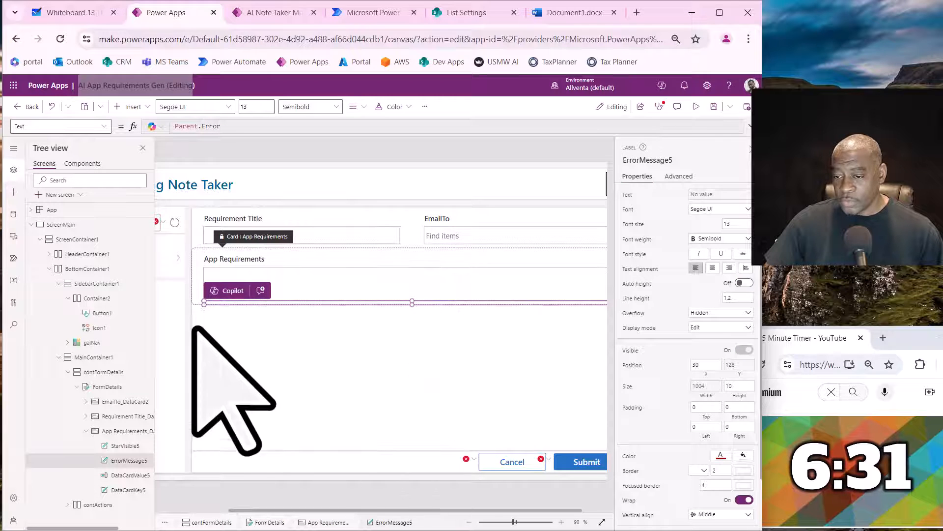
pyautogui.click(197, 301)
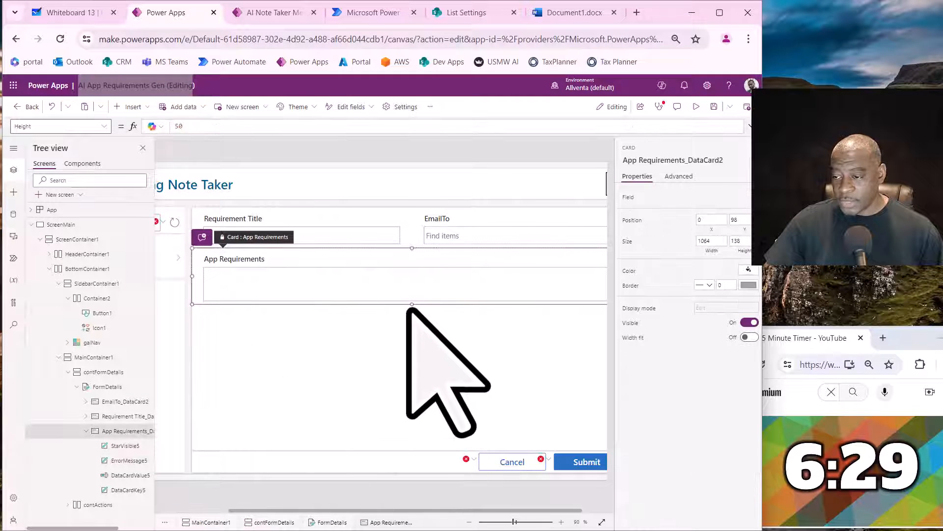
pyautogui.moveTo(412, 305); pyautogui.dragTo(412, 446)
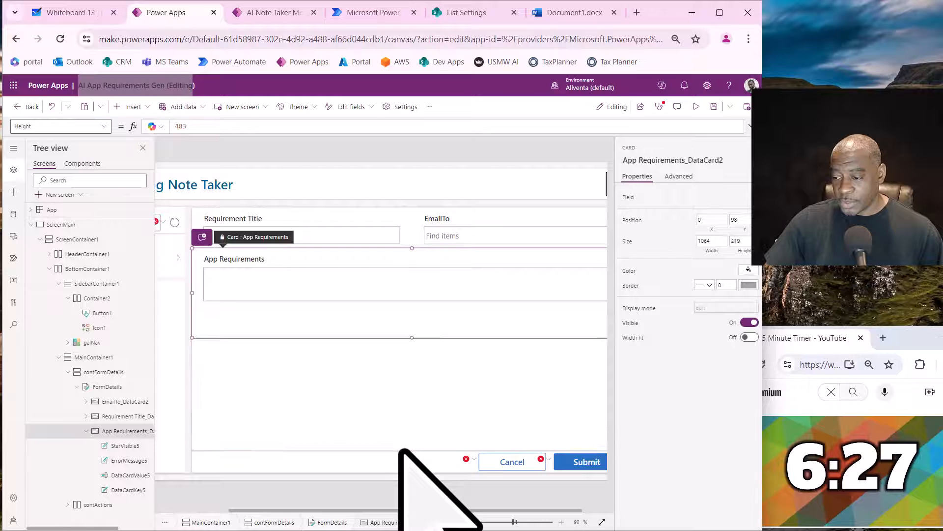
pyautogui.click(400, 293)
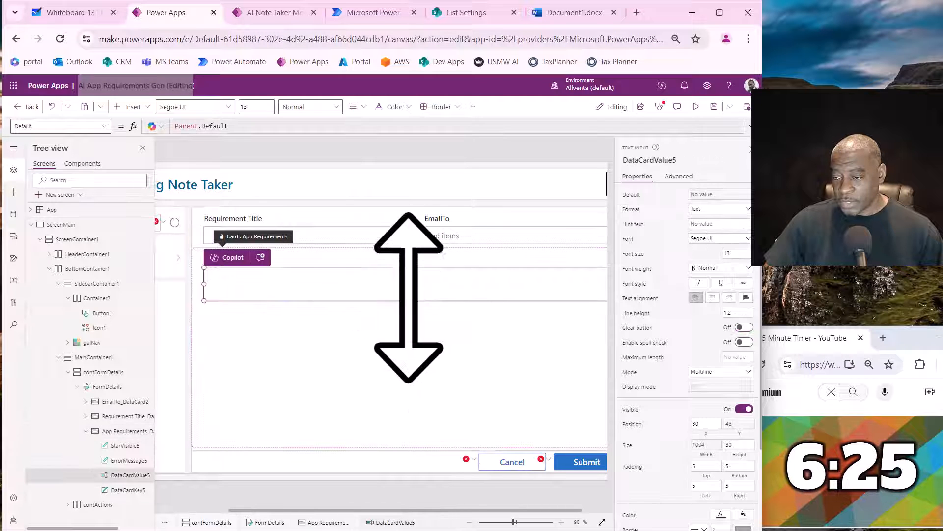
pyautogui.moveTo(412, 301); pyautogui.dragTo(404, 437)
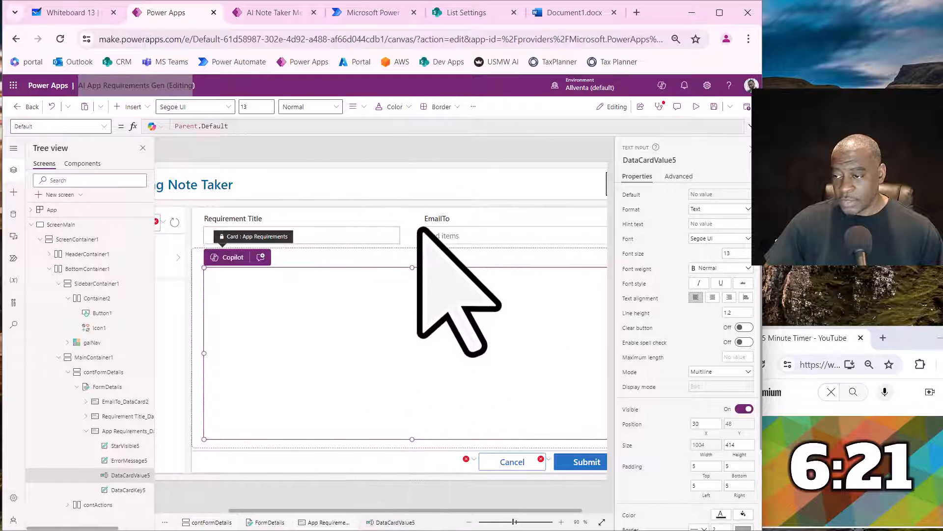
pyautogui.click(420, 227)
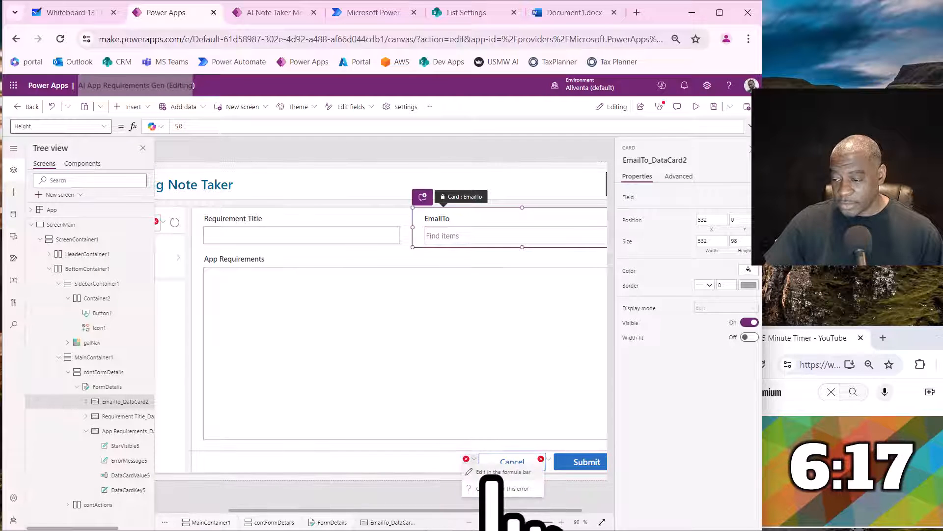
# - Replace the data source inside Defaults in the Cancel button's OnSelect formula with svcAIReqsHistory
pyautogui.click(492, 475)
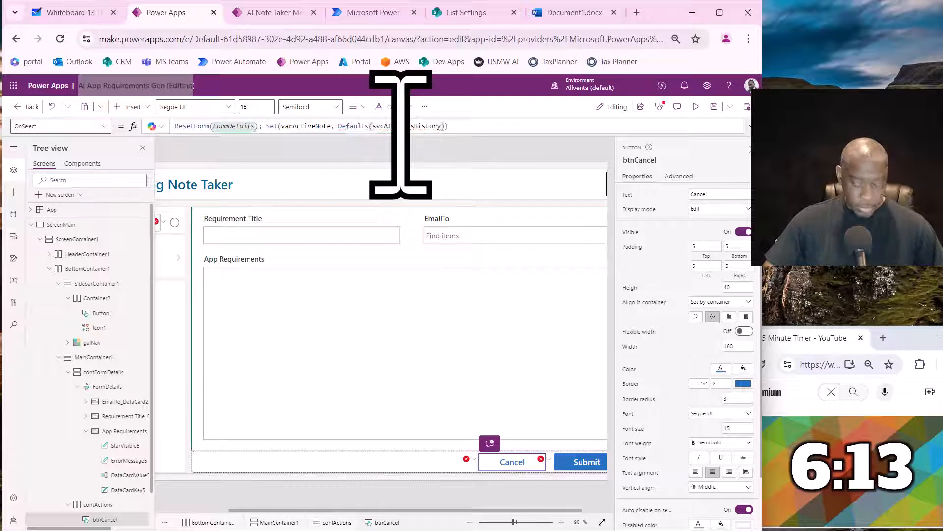
pyautogui.write('svc')
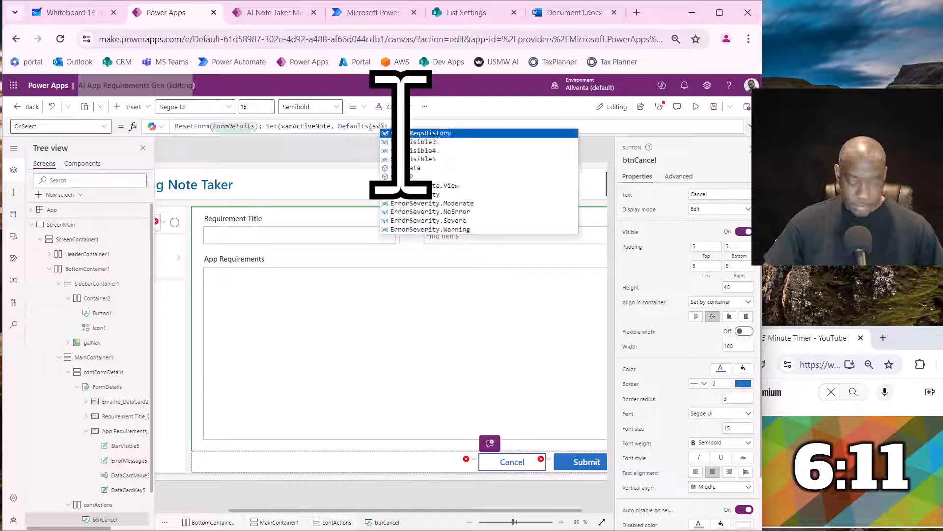
pyautogui.click(423, 138)
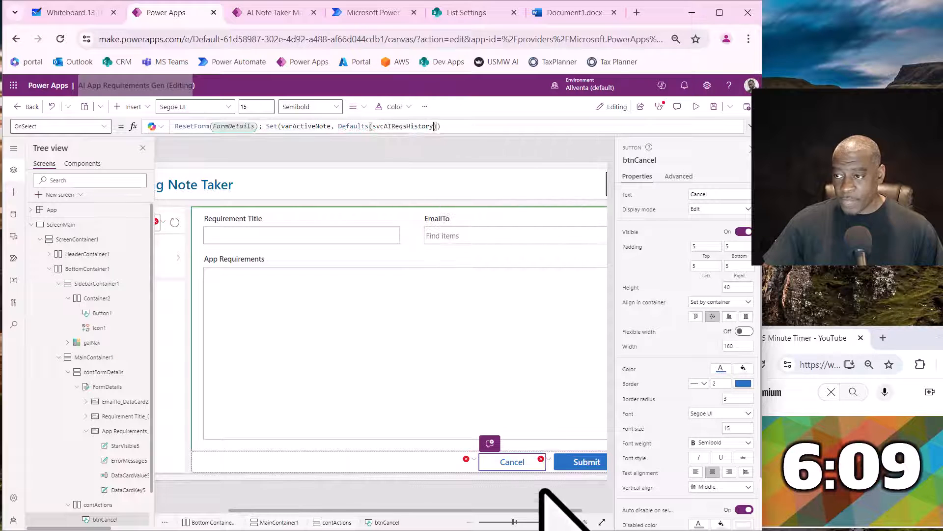
# - Replace the data source with svcAIReqsHistory inside both Defaults and Refresh in the Submit button's OnSelect formula
pyautogui.click(560, 468)
pyautogui.click(553, 474)
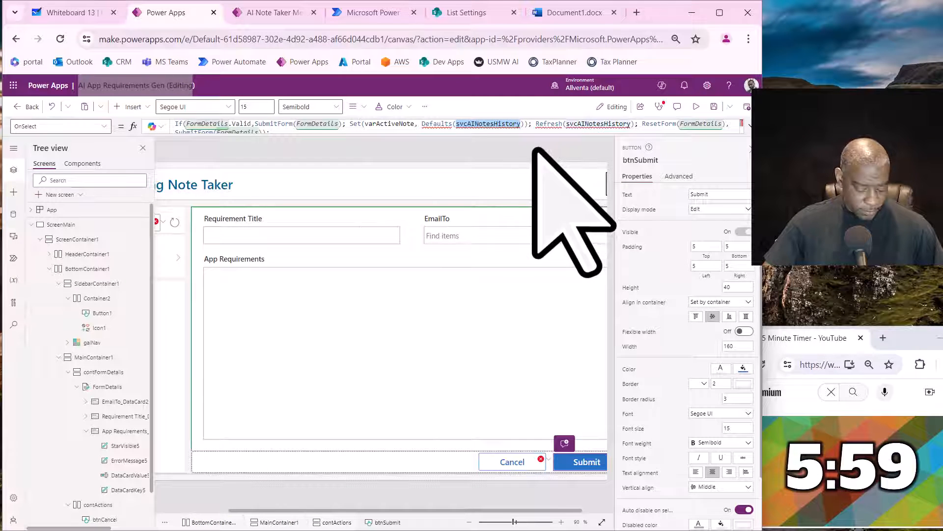
pyautogui.write('sv')
pyautogui.click(522, 133)
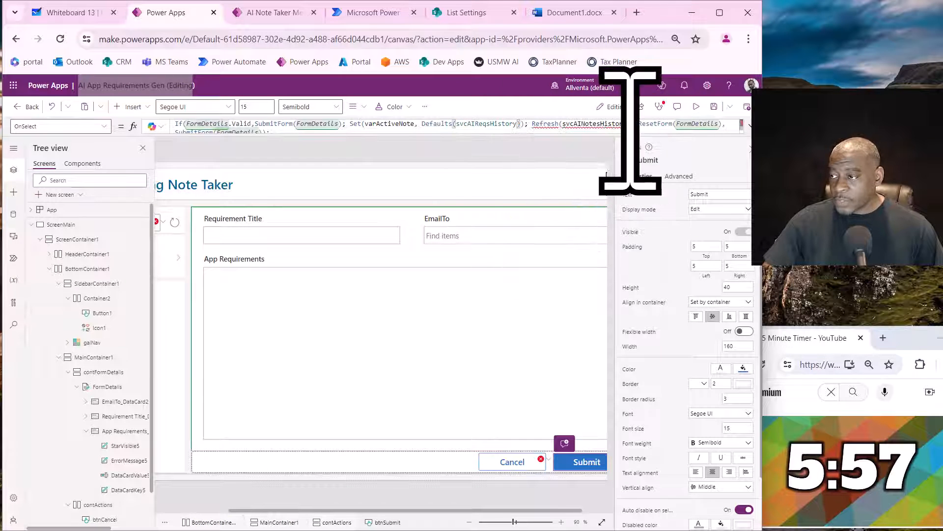
pyautogui.write('svc')
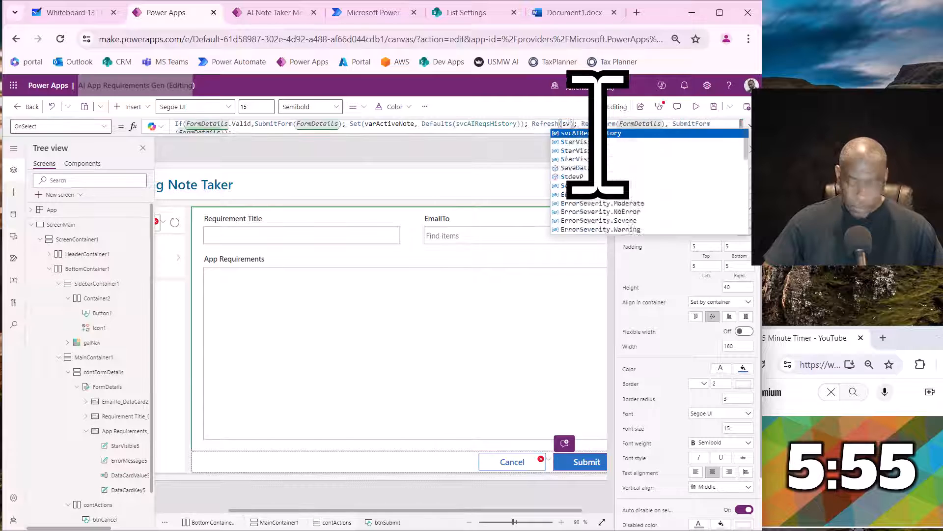
pyautogui.click(592, 133)
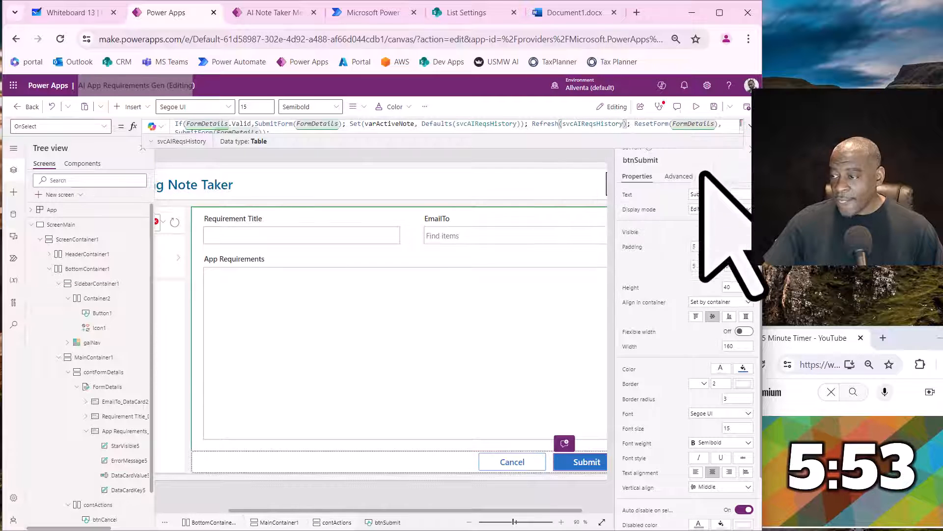
# - Point the reload icon's Refresh formula and the Create a New Note button's Defaults formula to svcAIReqsHistory
pyautogui.moveTo(565, 510); pyautogui.dragTo(401, 514)
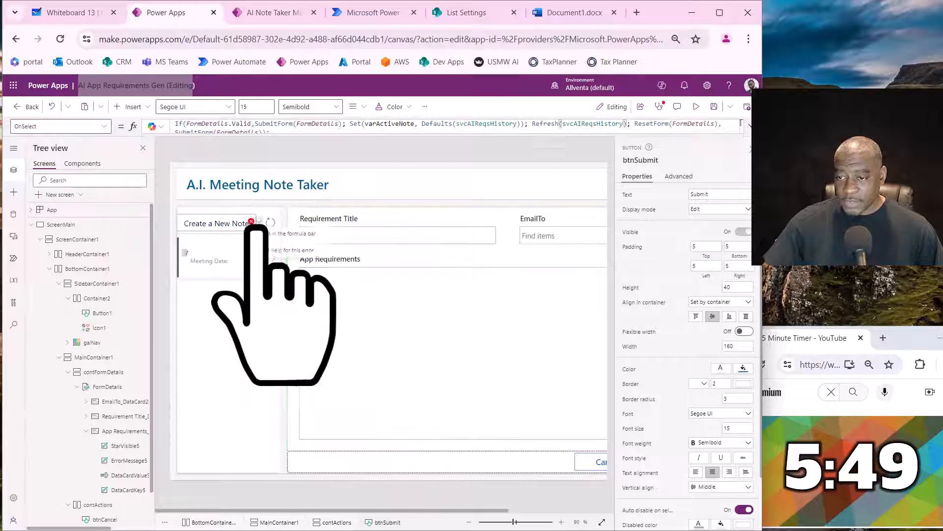
pyautogui.click(241, 232)
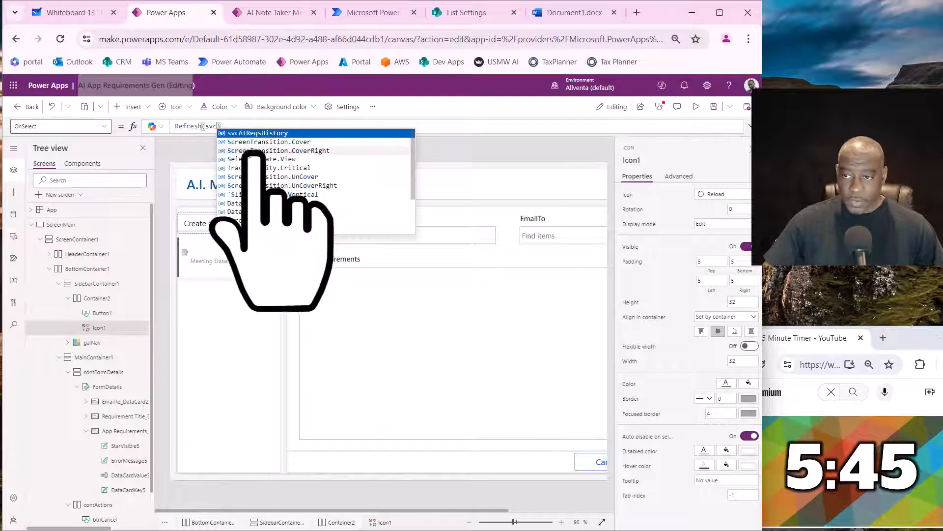
pyautogui.click(262, 135)
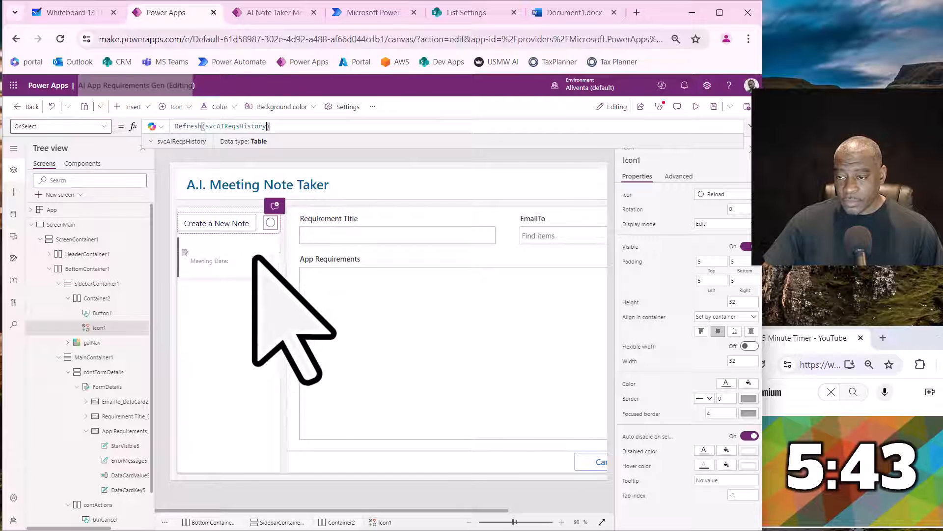
pyautogui.click(237, 227)
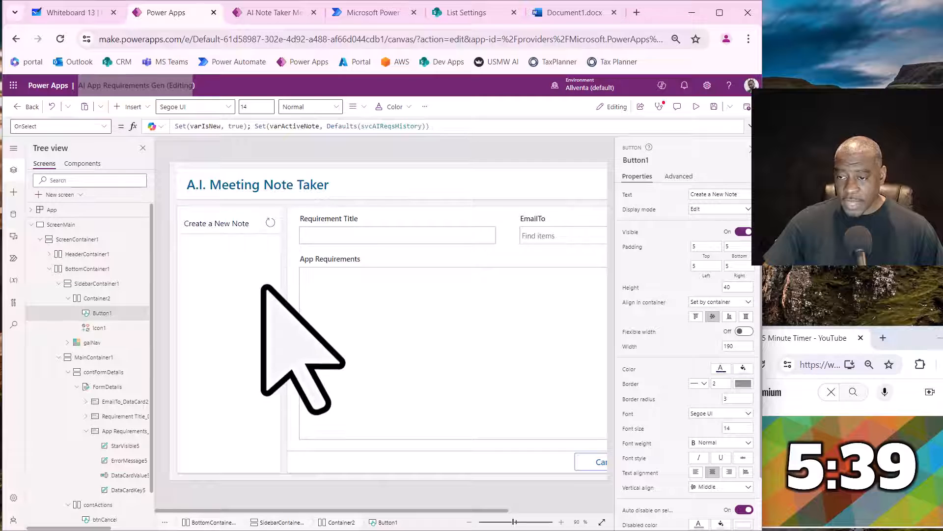
# - Find the remaining formula errors with the App checker and replace the data source in the App's OnStart formula with svcAIReqsHistory
pyautogui.click(659, 106)
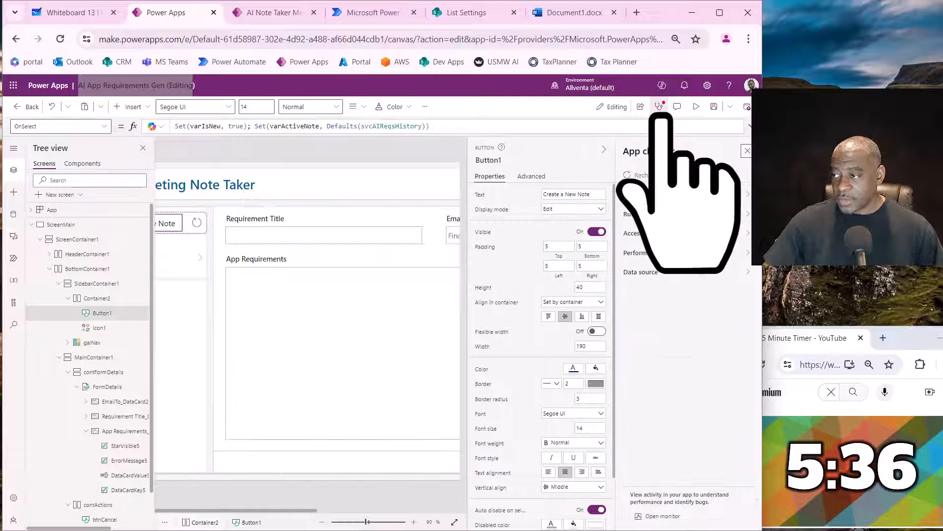
pyautogui.click(669, 195)
pyautogui.click(683, 240)
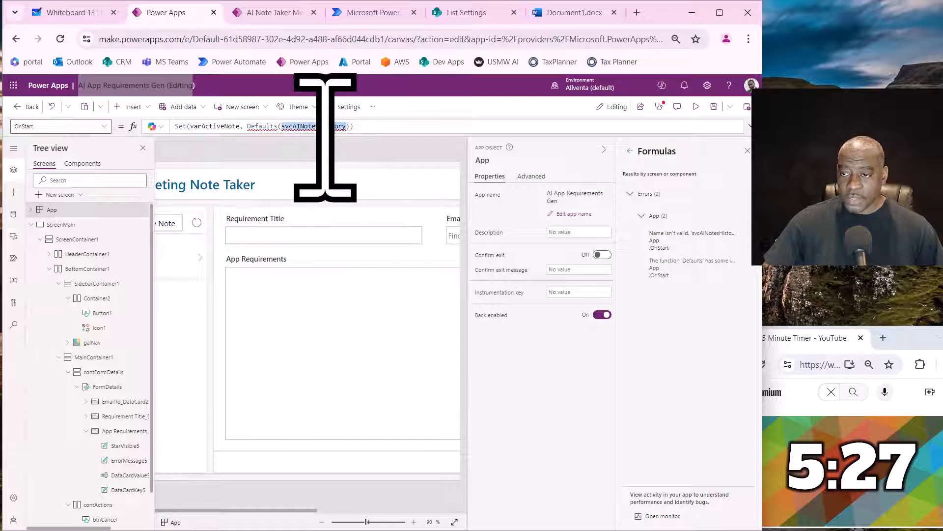
pyautogui.write('vcAIReqsHist')
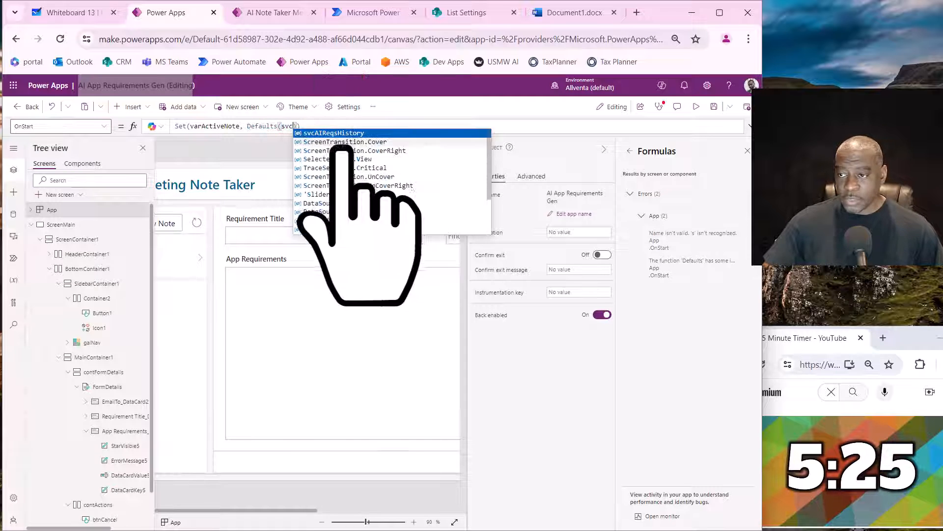
pyautogui.write('ory')
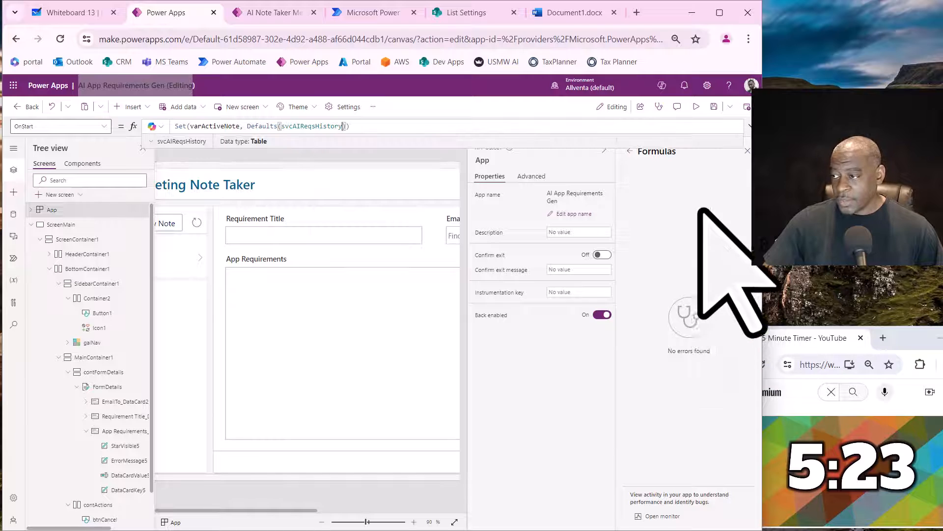
pyautogui.click(659, 106)
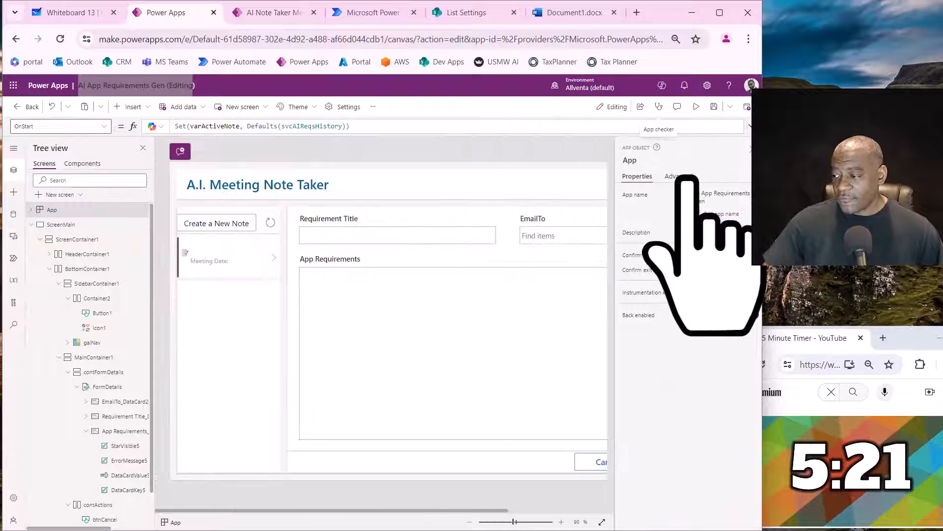
# - Preview the app and submit a test request titled "ASDFGHM," with a recipient chosen in EmailTo and "EWARTYUIO" as the App Requirements
pyautogui.click(696, 107)
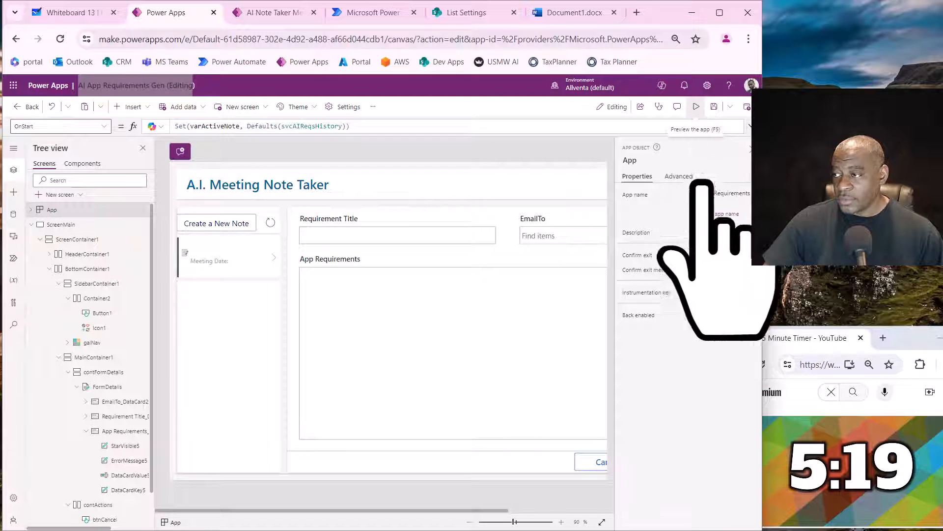
pyautogui.click(256, 212)
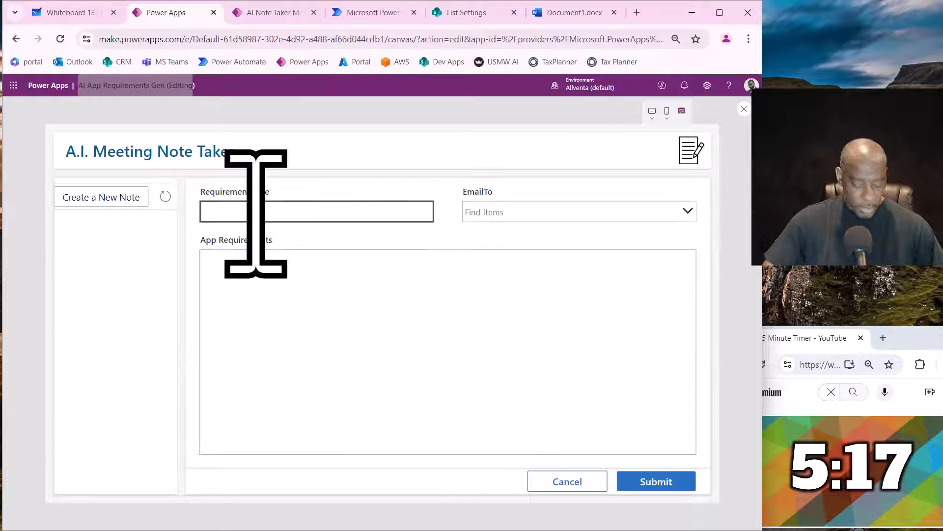
pyautogui.write('ASDFGHM,')
pyautogui.click(501, 214)
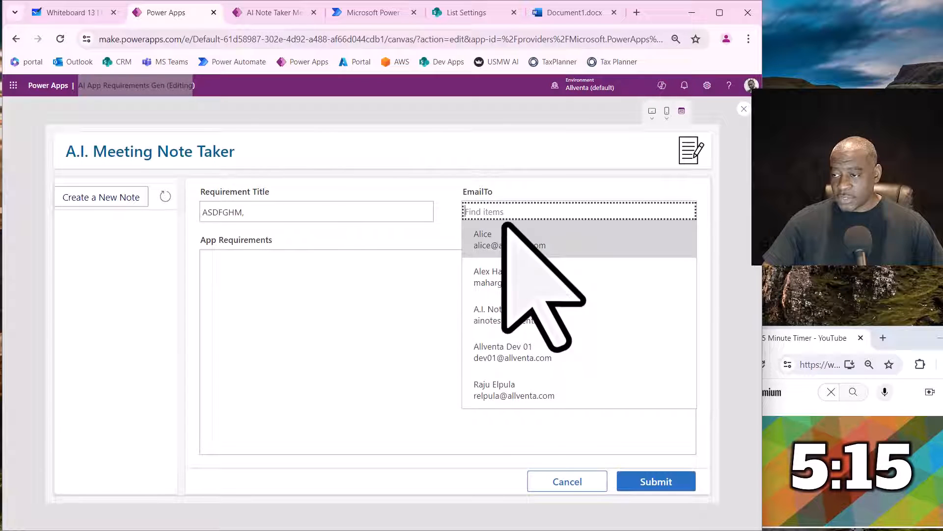
pyautogui.click(506, 271)
pyautogui.click(343, 354)
pyautogui.write('EWARTYUIO')
pyautogui.click(656, 482)
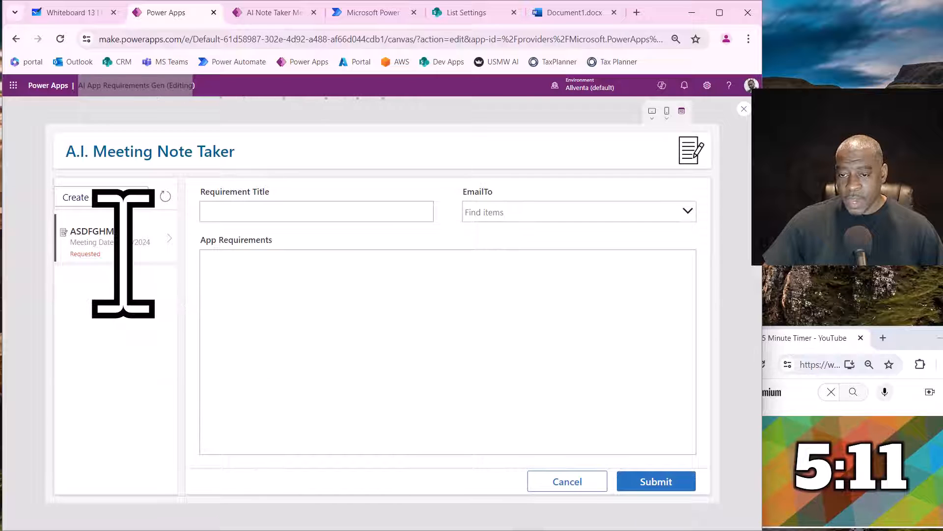
# - View the submitted test request from the list, cancel out of it and close the preview
pyautogui.click(124, 254)
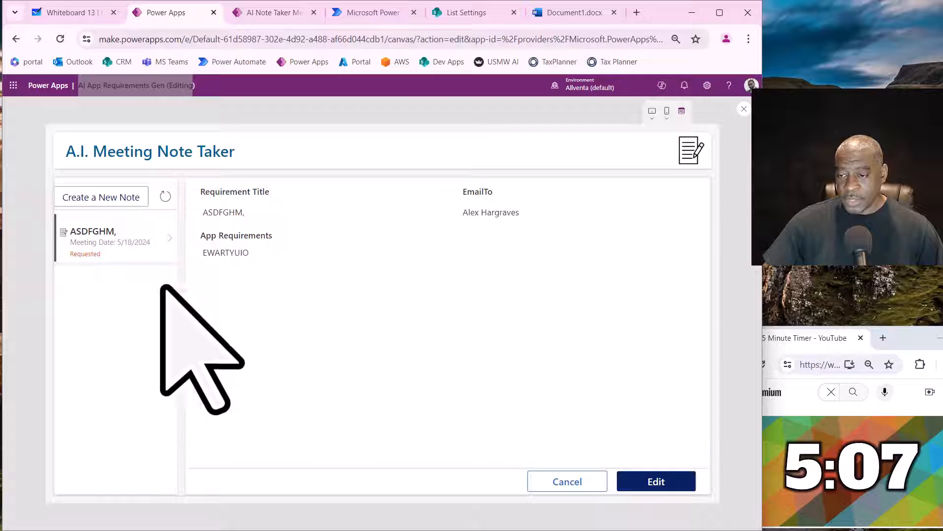
pyautogui.click(560, 490)
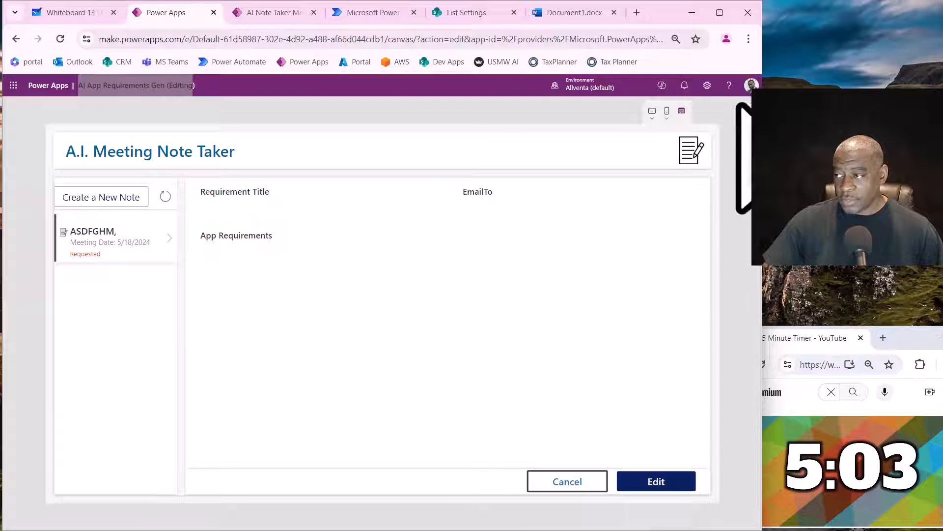
pyautogui.click(748, 140)
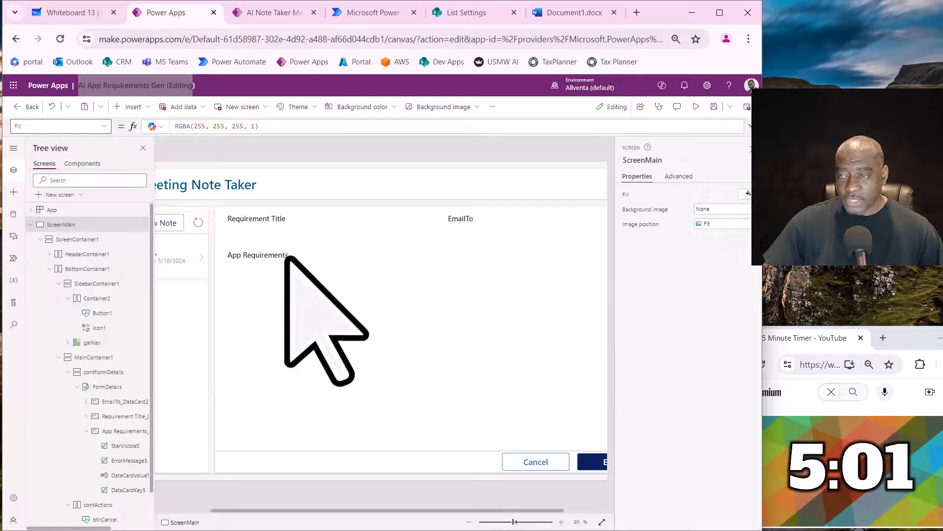
# - Review how the completed Leadership Meeting & Strategy Session record is laid out in the running AI Note Taker app, and return to the editor
pyautogui.click(268, 13)
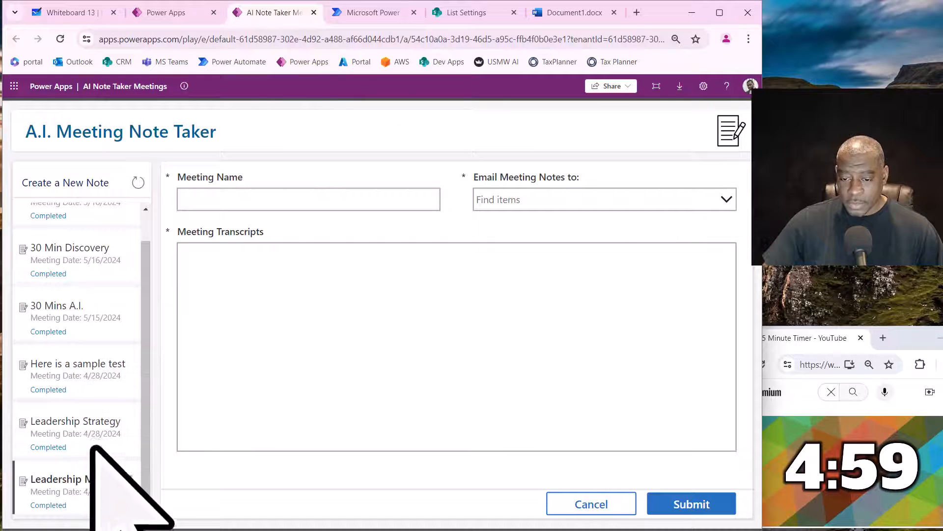
pyautogui.click(94, 482)
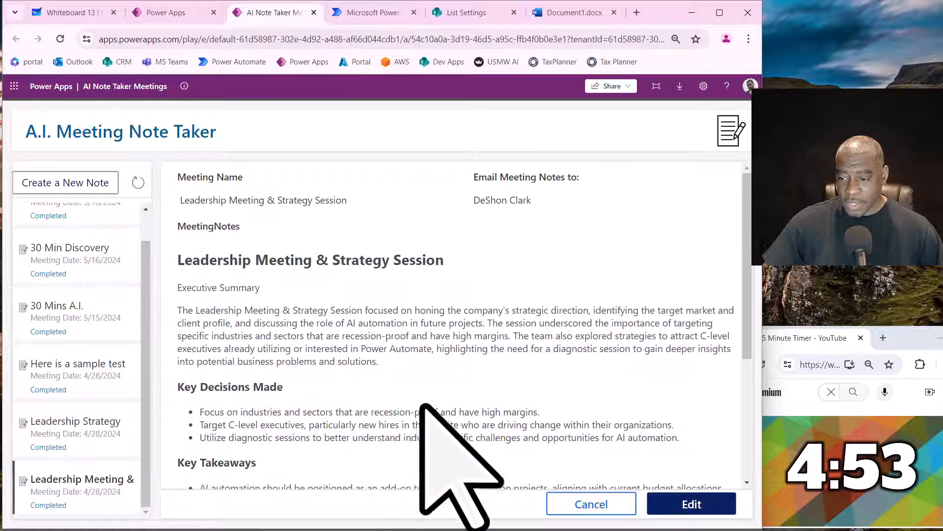
pyautogui.scroll(-4, 418, 388)
pyautogui.scroll(5, 415, 369)
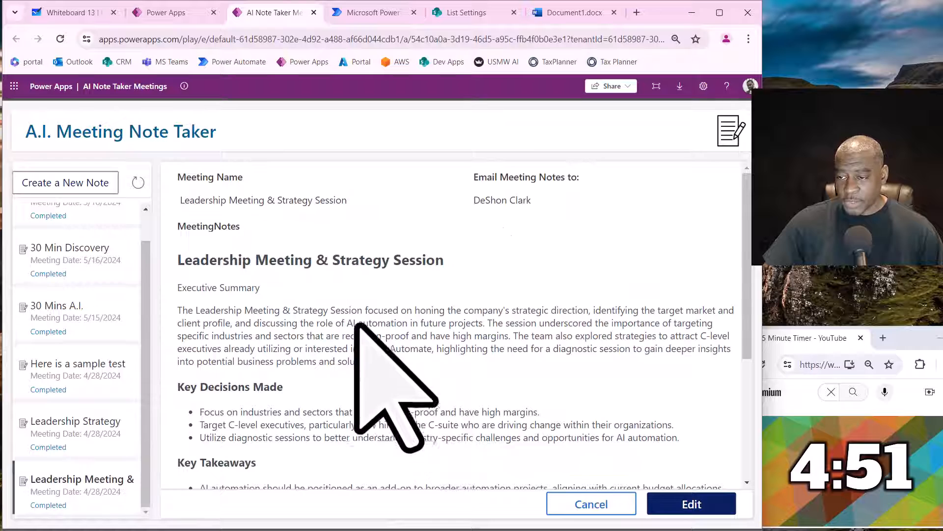
pyautogui.click(178, 13)
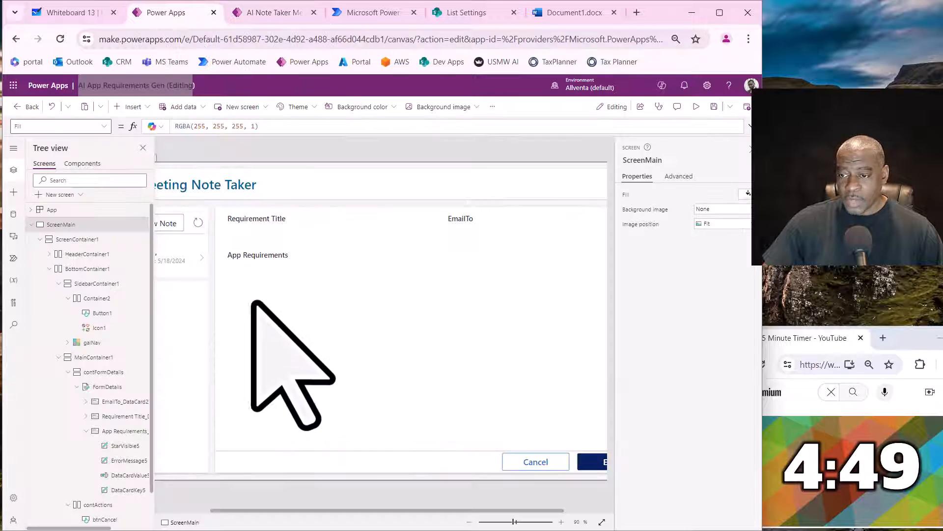
# - Inspect the App Requirements card with its text input, and examine the OnSelect formula of the gallery's arrow
pyautogui.moveTo(300, 511)
pyautogui.mouseDown()
pyautogui.moveTo(266, 511)
pyautogui.moveTo(283, 511)
pyautogui.mouseUp()
pyautogui.click(252, 259)
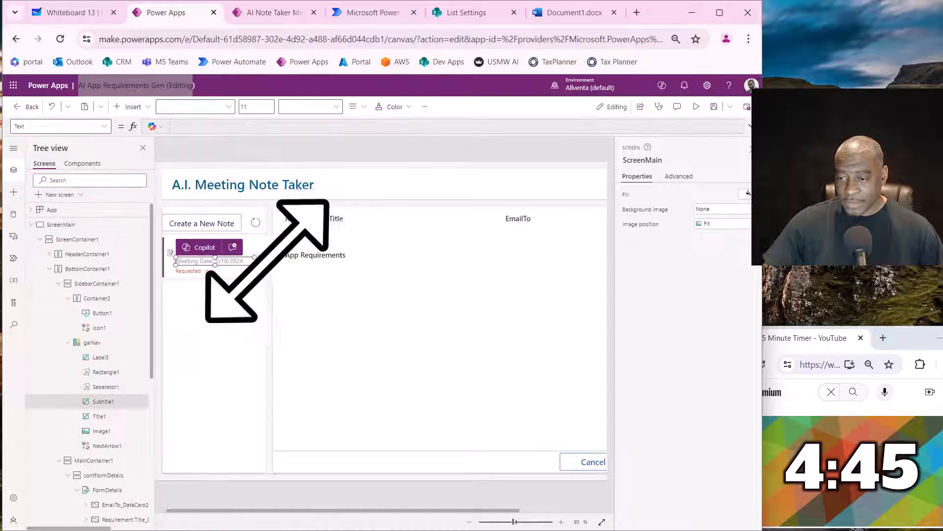
pyautogui.click(344, 275)
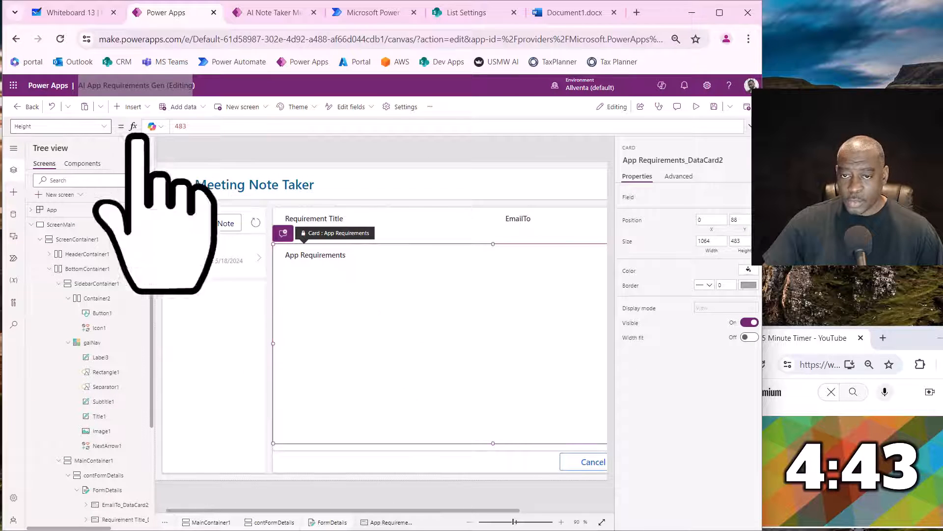
pyautogui.click(322, 305)
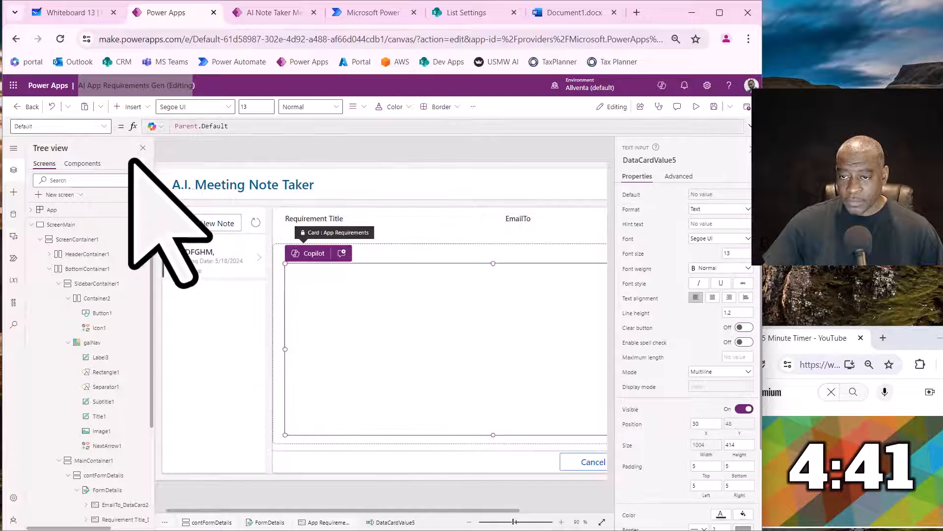
pyautogui.scroll(-3, 116, 354)
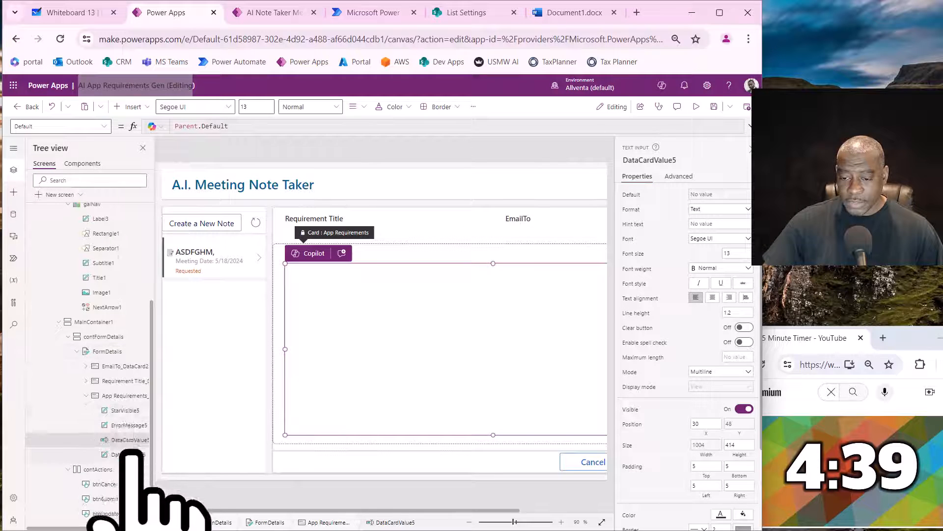
pyautogui.click(126, 396)
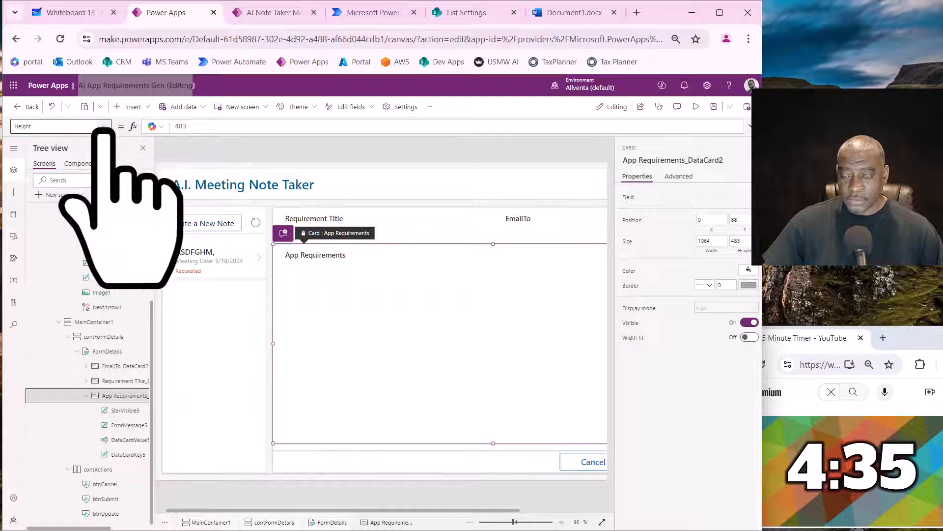
pyautogui.click(255, 263)
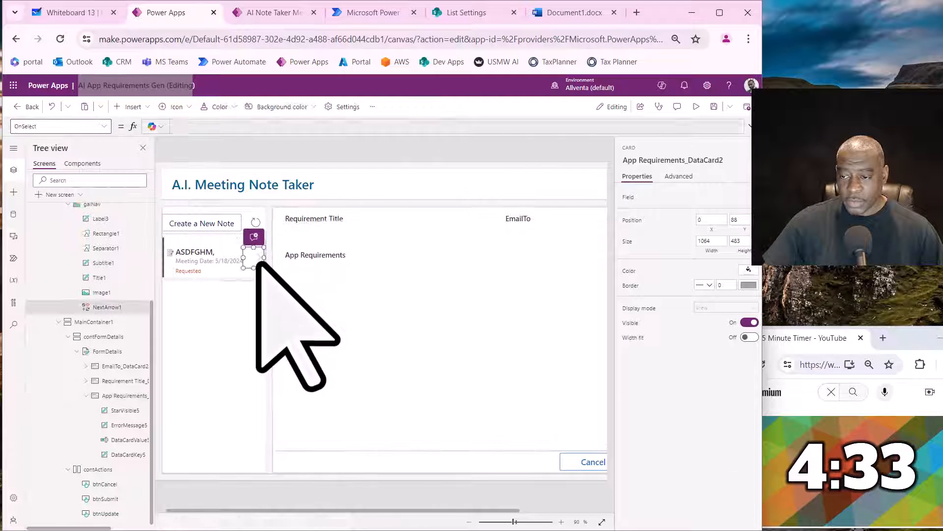
pyautogui.moveTo(218, 135); pyautogui.dragTo(215, 153)
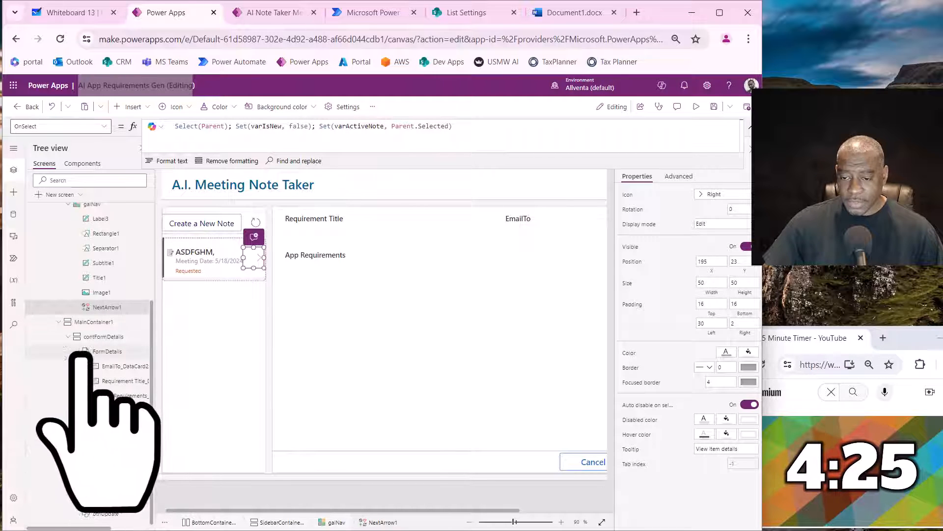
# - Set the Visible property of the App Requirements card in FormDetails to varIsNew
pyautogui.click(118, 395)
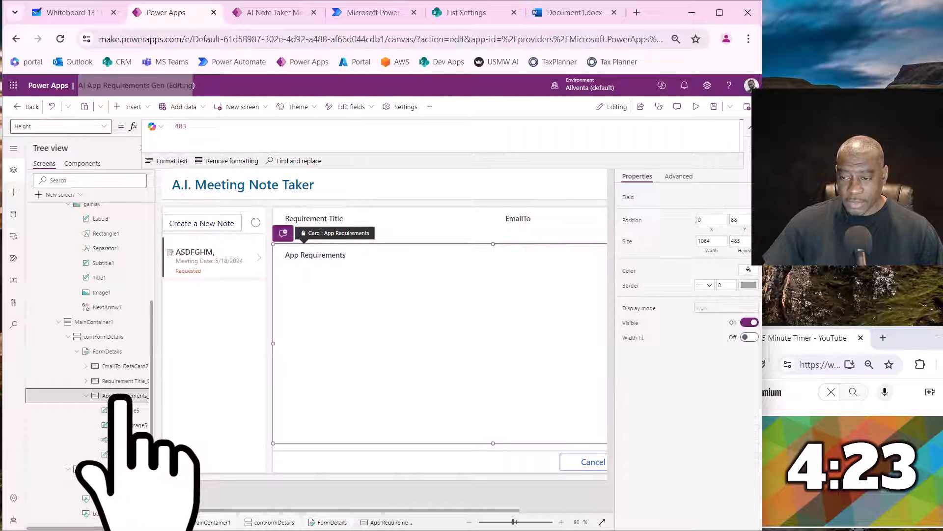
pyautogui.click(104, 127)
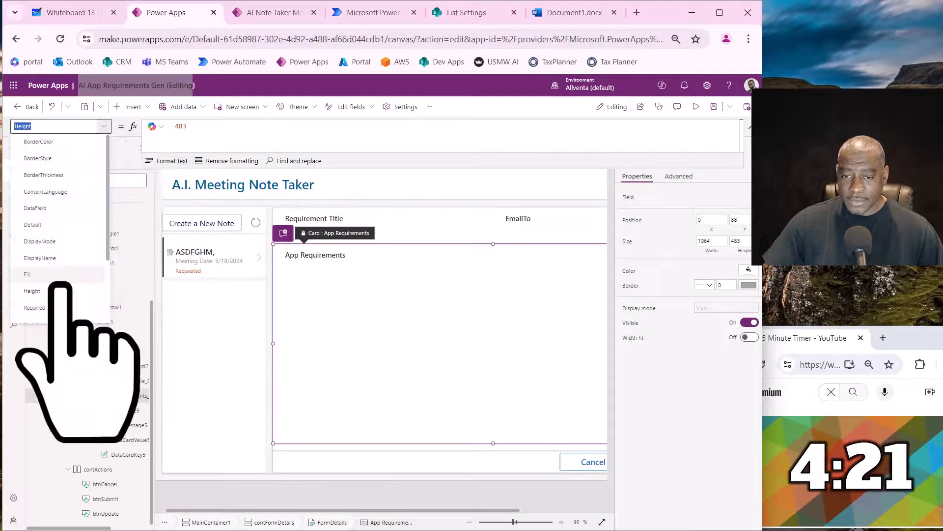
pyautogui.scroll(3, 59, 238)
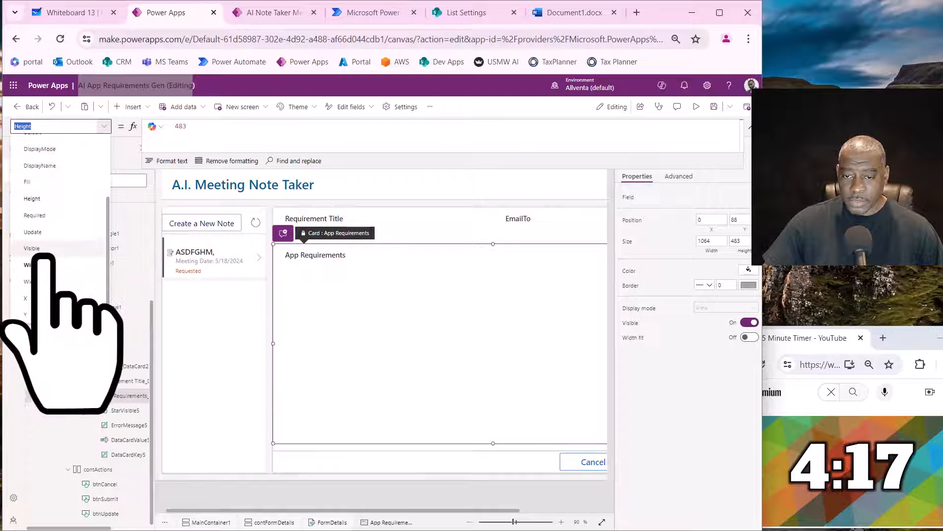
pyautogui.click(55, 246)
pyautogui.click(185, 137)
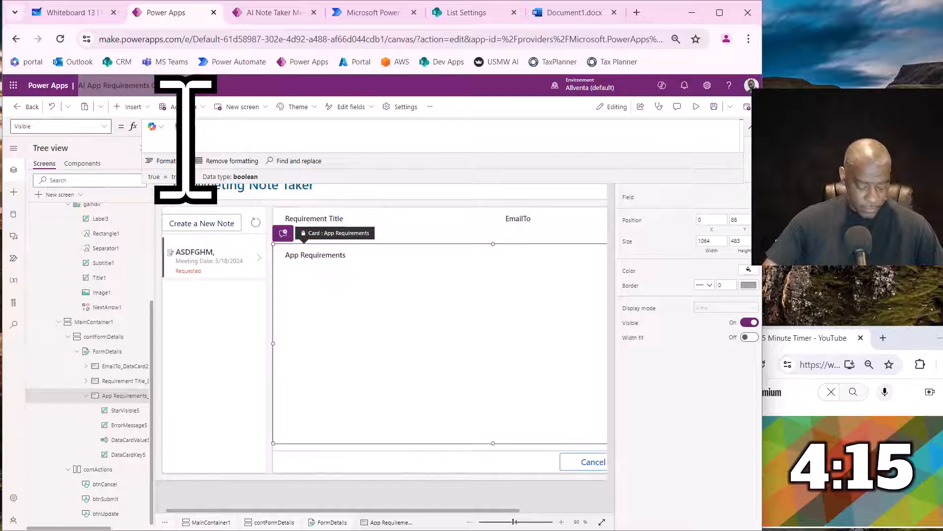
pyautogui.write('VAR')
pyautogui.click(226, 142)
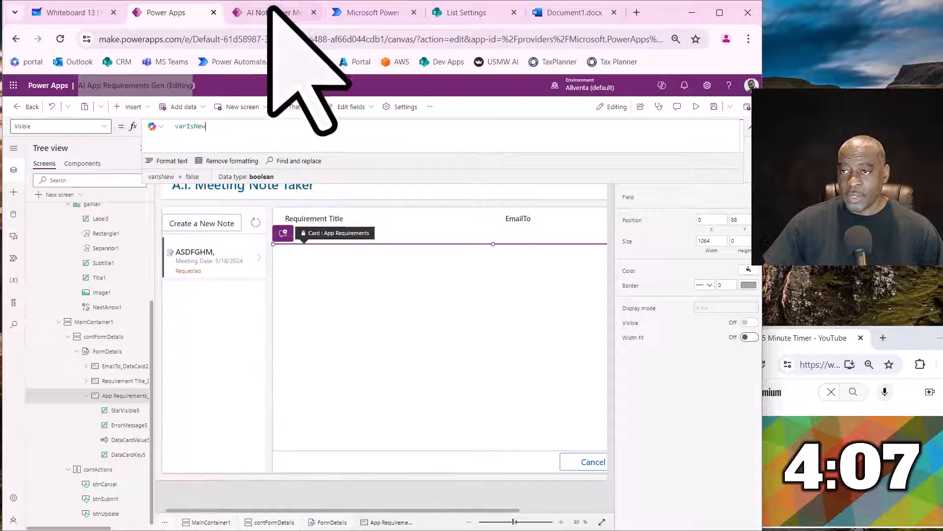
# - Open the Power Apps site in a new browser tab, check the running AI Note Taker app, and return to the editor
pyautogui.rightClick(315, 62)
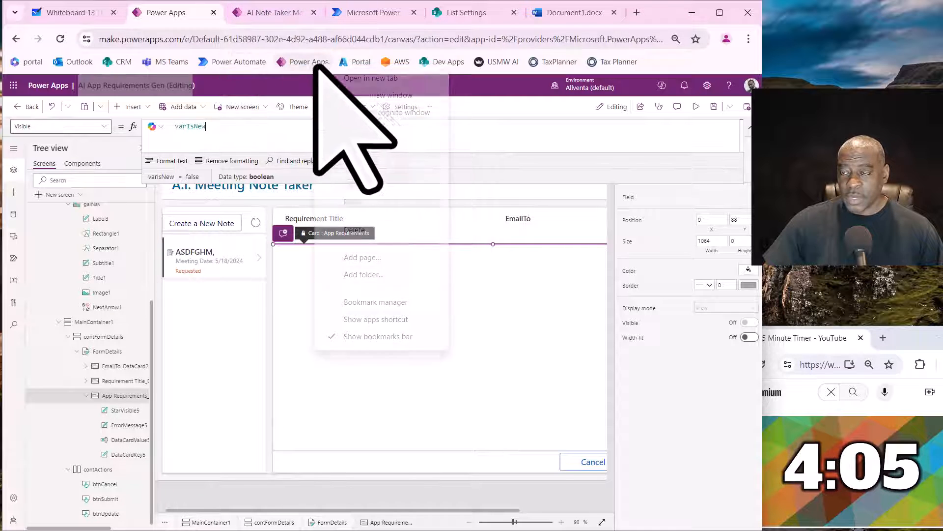
pyautogui.click(365, 81)
pyautogui.click(572, 14)
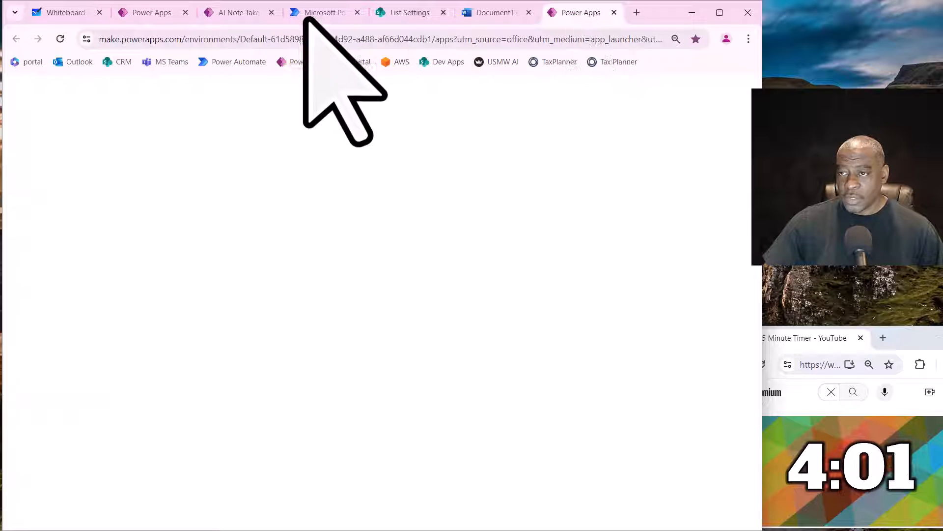
pyautogui.click(219, 14)
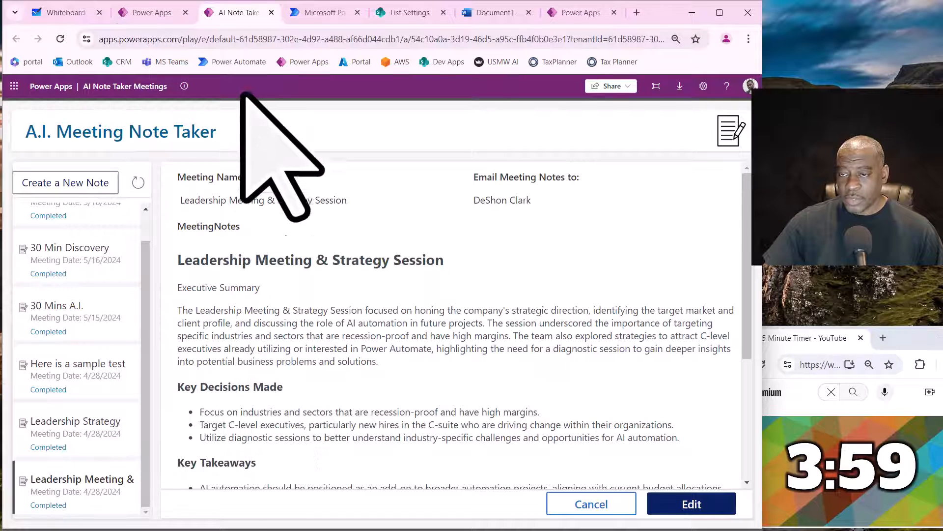
pyautogui.click(133, 13)
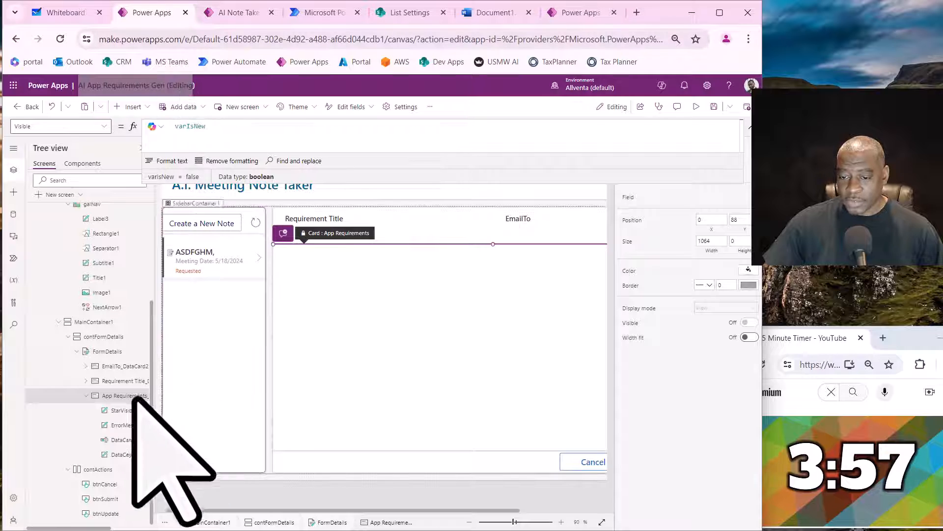
# - Add the AI Requirements field to the FormDetails form
pyautogui.click(104, 351)
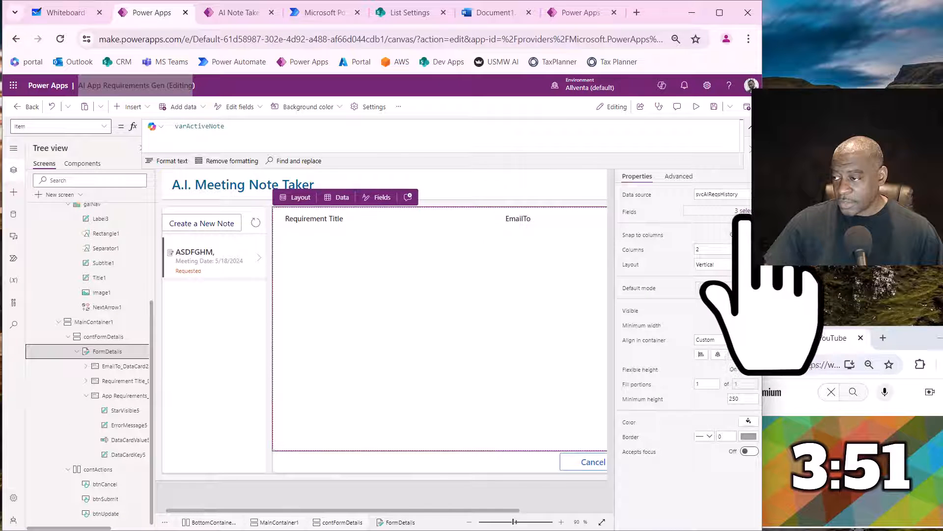
pyautogui.click(745, 211)
pyautogui.click(609, 228)
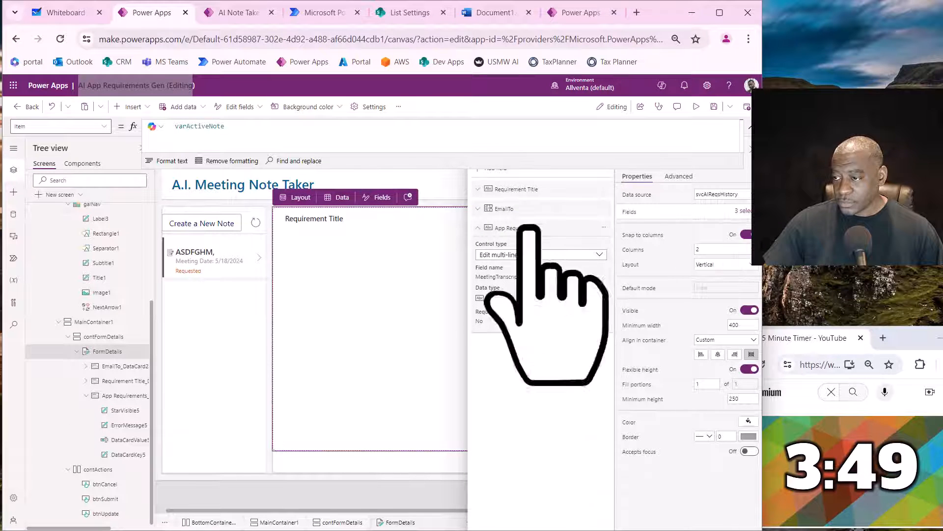
pyautogui.click(493, 167)
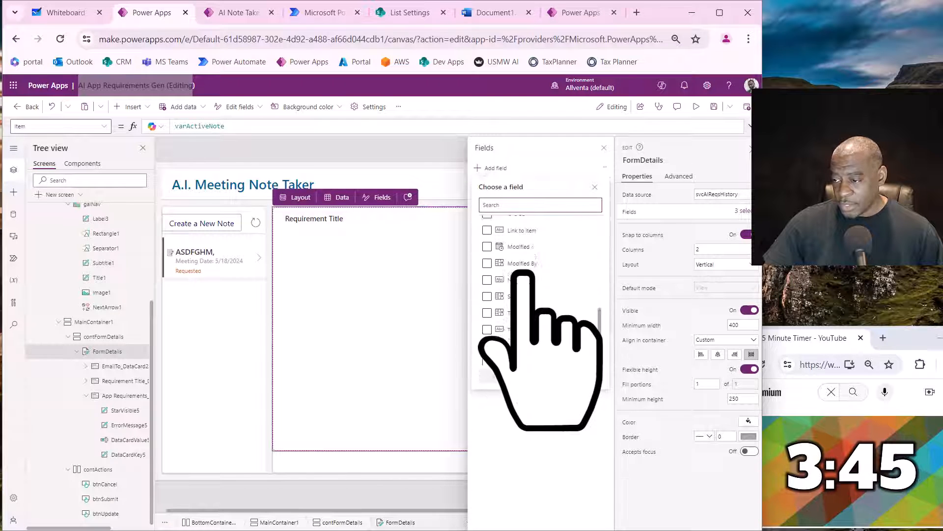
pyautogui.scroll(2, 522, 275)
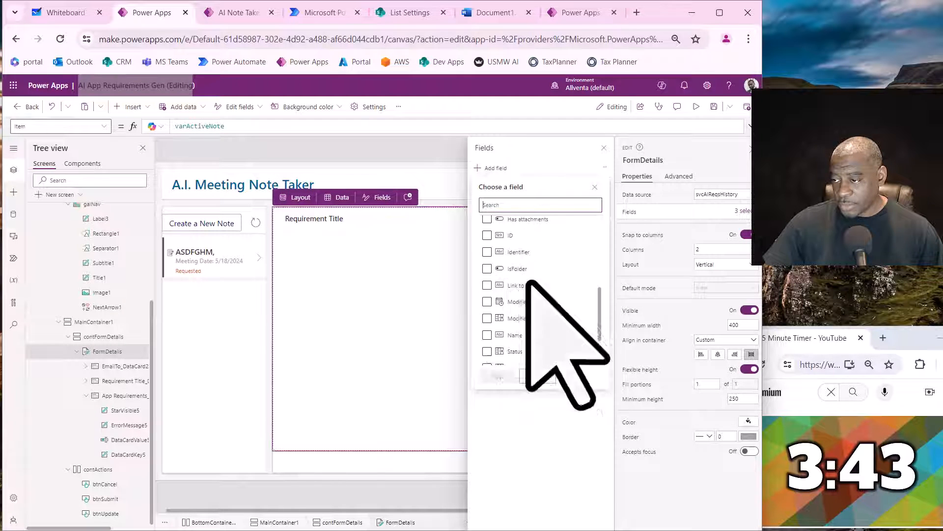
pyautogui.scroll(2, 530, 283)
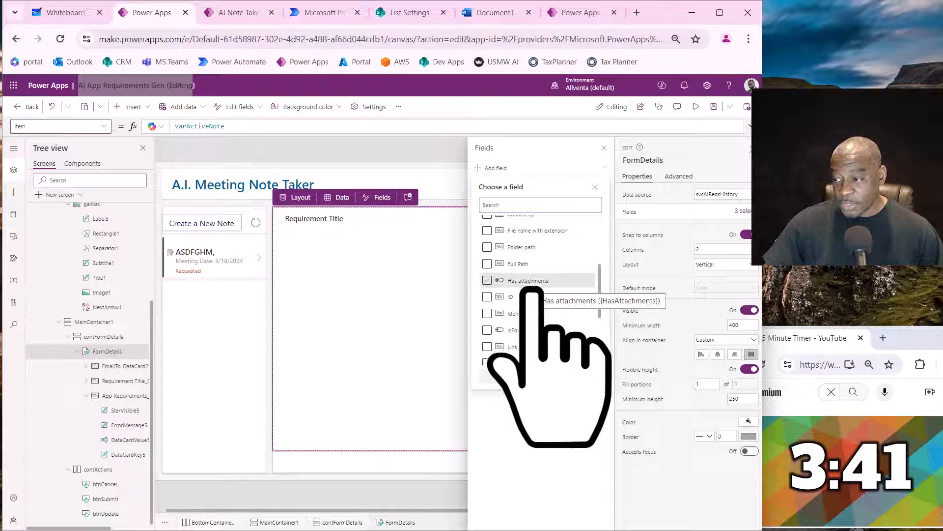
pyautogui.scroll(-3, 533, 295)
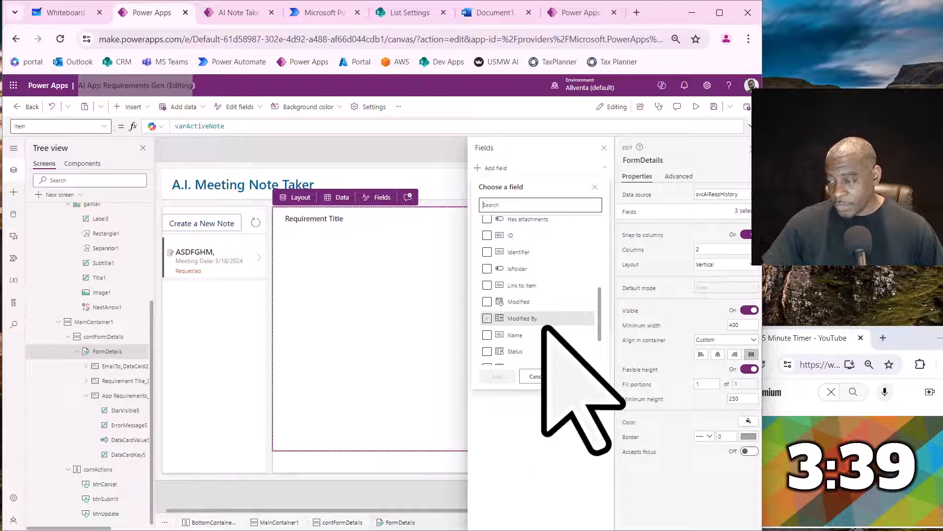
pyautogui.scroll(3, 540, 314)
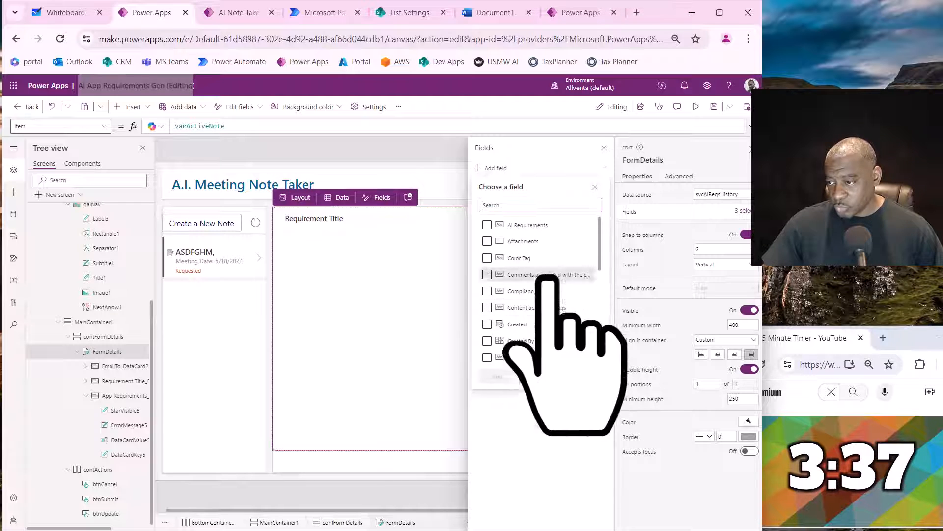
pyautogui.click(535, 227)
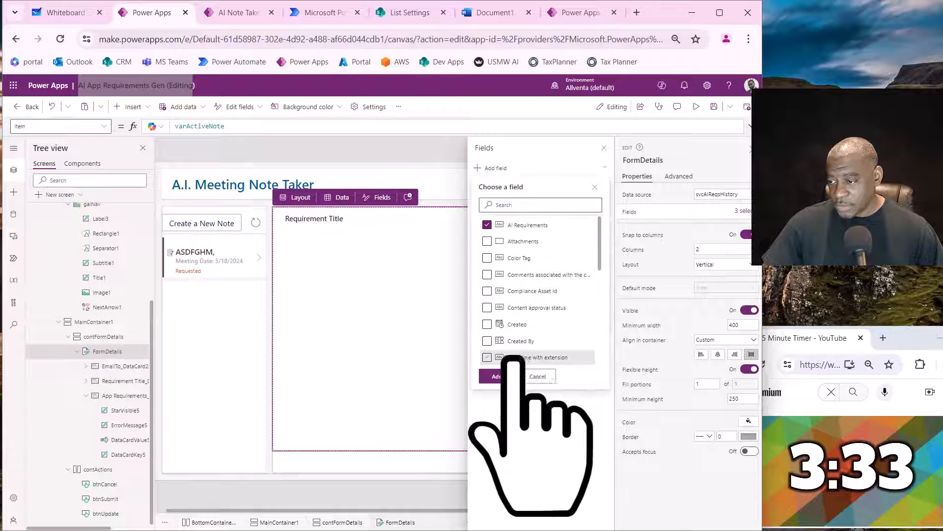
pyautogui.click(499, 377)
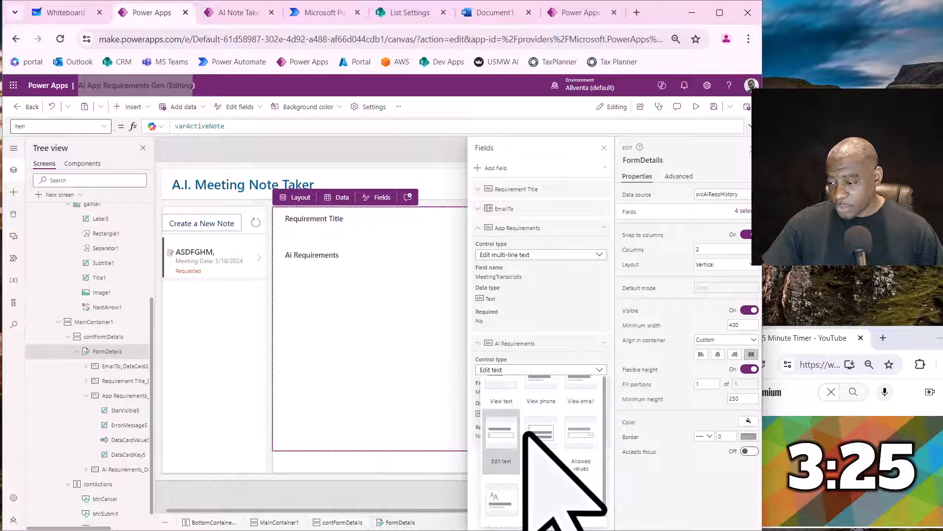
# - Change the AI Requirements field's control type to View rich text and close the field list
pyautogui.scroll(-1, 606, 506)
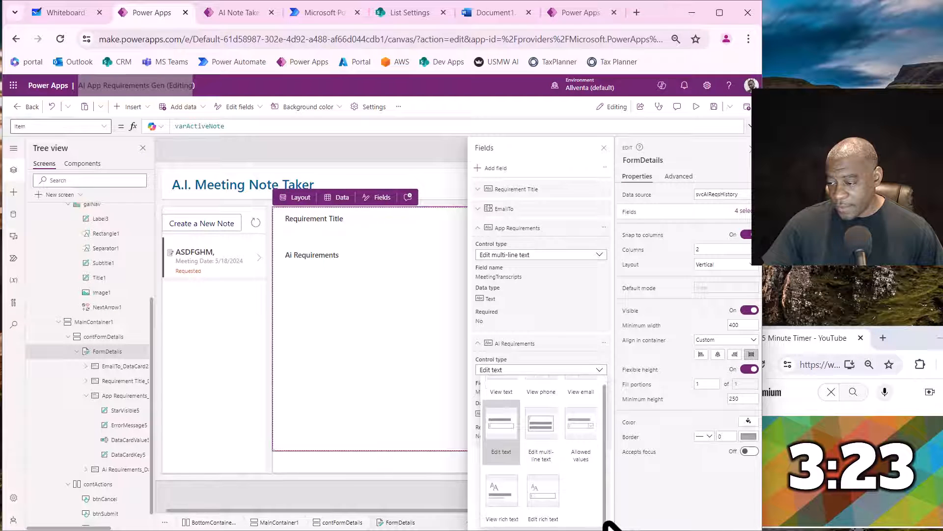
pyautogui.click(497, 505)
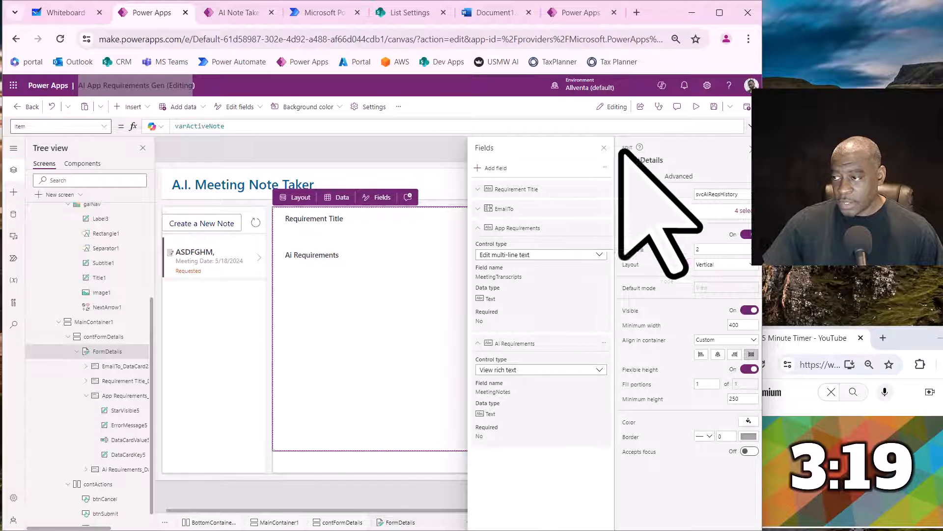
pyautogui.click(604, 148)
# - Test the form in both states by starting a new note and opening the ASDFGHM, request
pyautogui.click(222, 223)
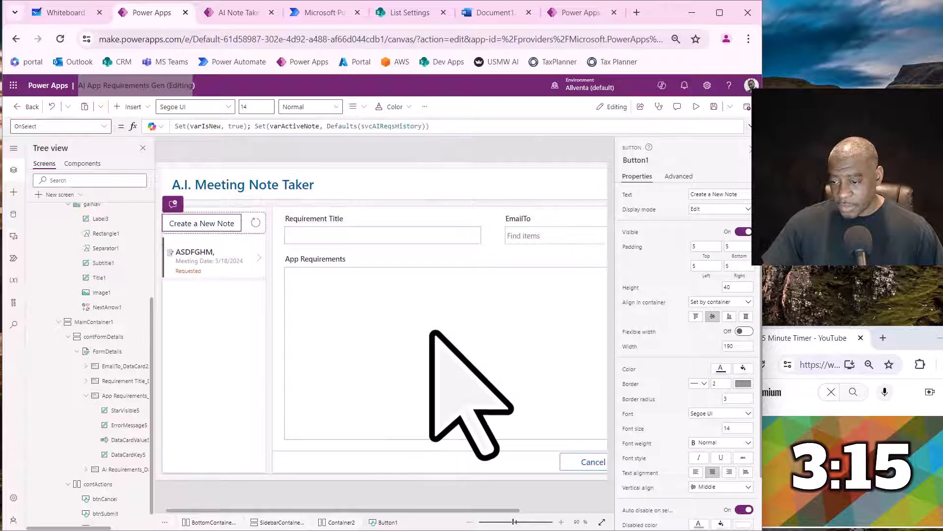
pyautogui.click(255, 261)
pyautogui.press('alt')
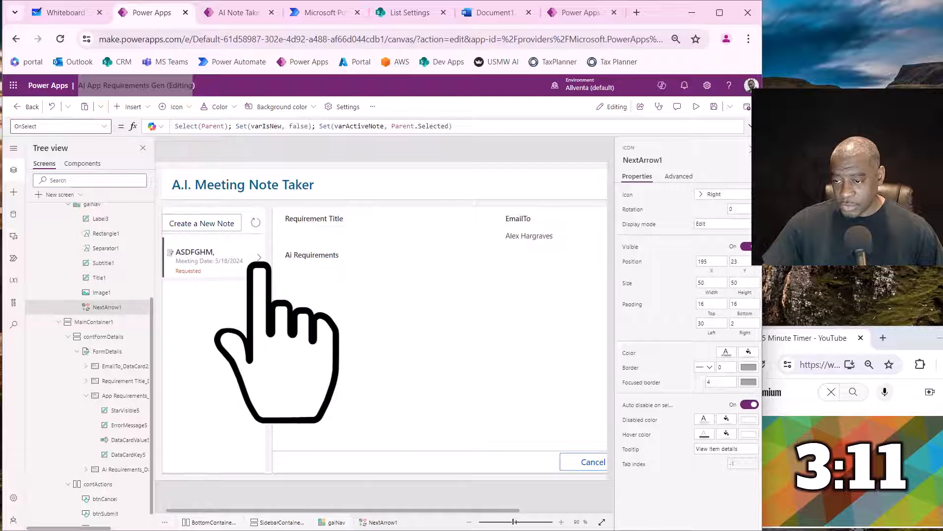
pyautogui.keyDown('alt'); pyautogui.click(259, 264); pyautogui.keyUp('alt')
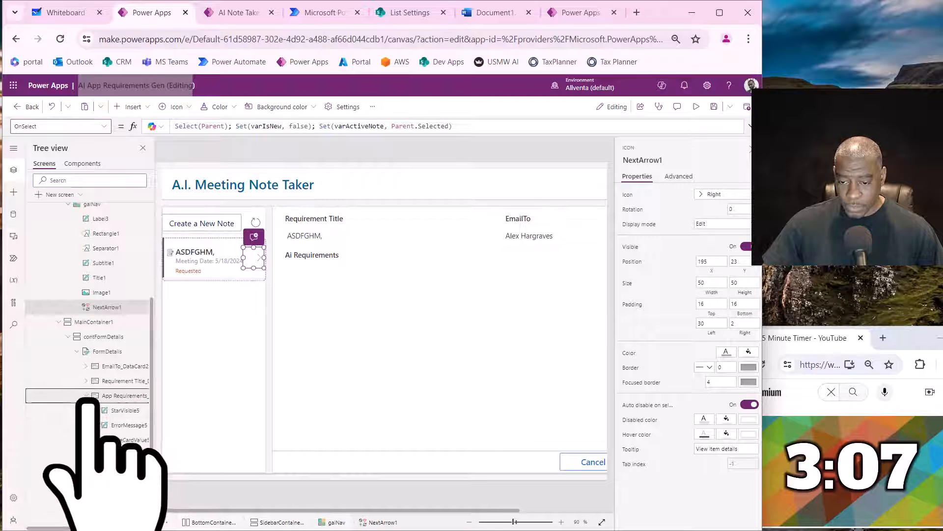
# - Resize the AI Requirements card to 1064 wide and about 476 high so it fills the form area
pyautogui.scroll(2, 105, 432)
pyautogui.click(118, 455)
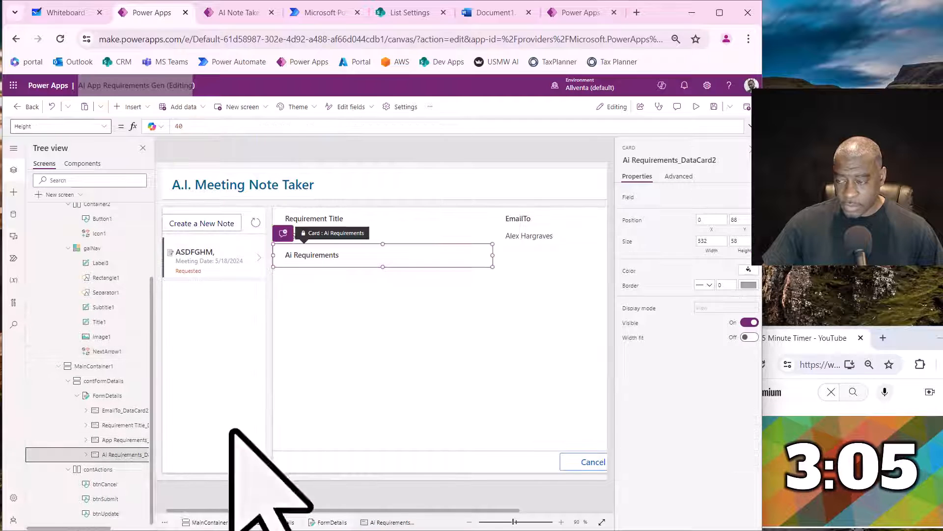
pyautogui.doubleClick(711, 241)
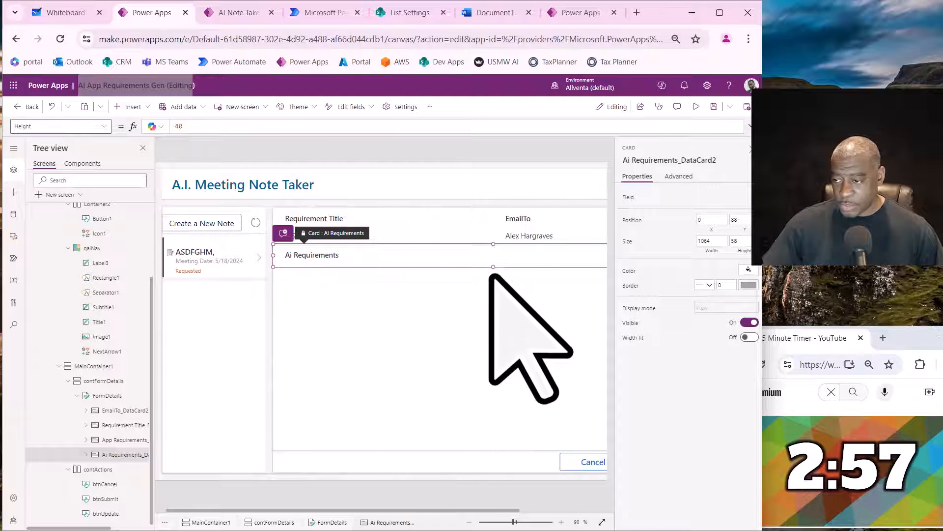
pyautogui.moveTo(492, 268); pyautogui.dragTo(469, 444)
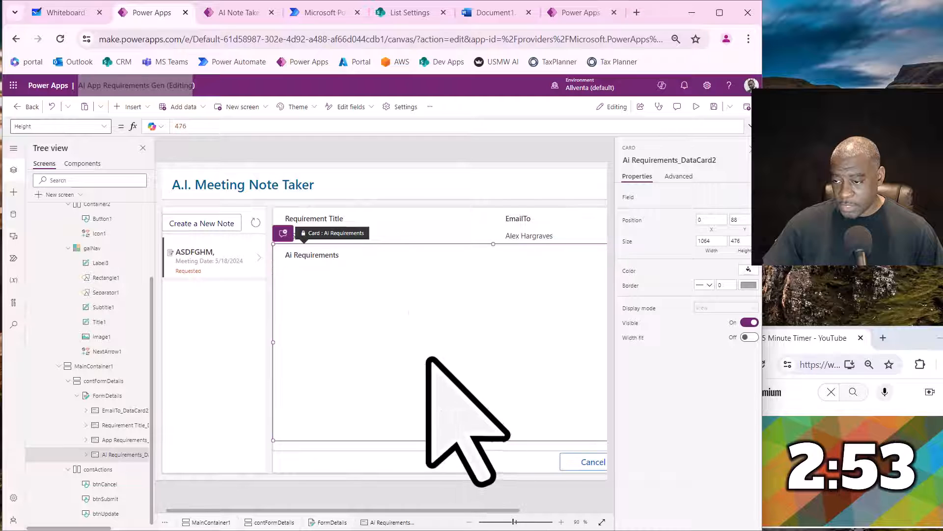
# - Examine the HTML text control inside the AI Requirements card and the Requirement Title card
pyautogui.click(86, 454)
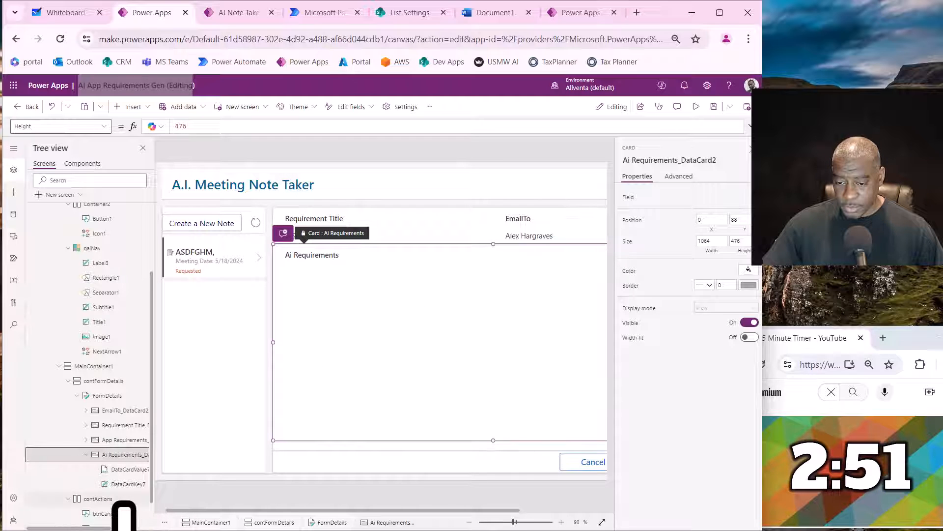
pyautogui.click(126, 469)
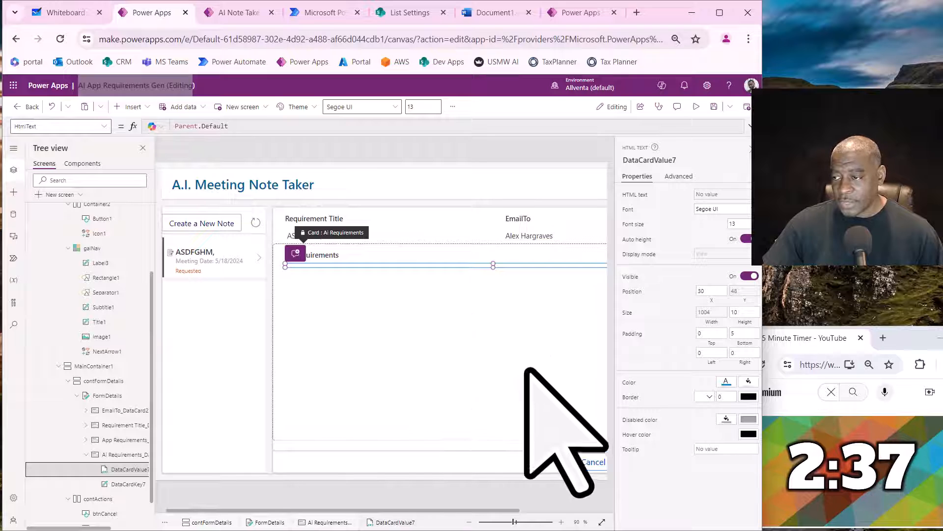
pyautogui.click(457, 235)
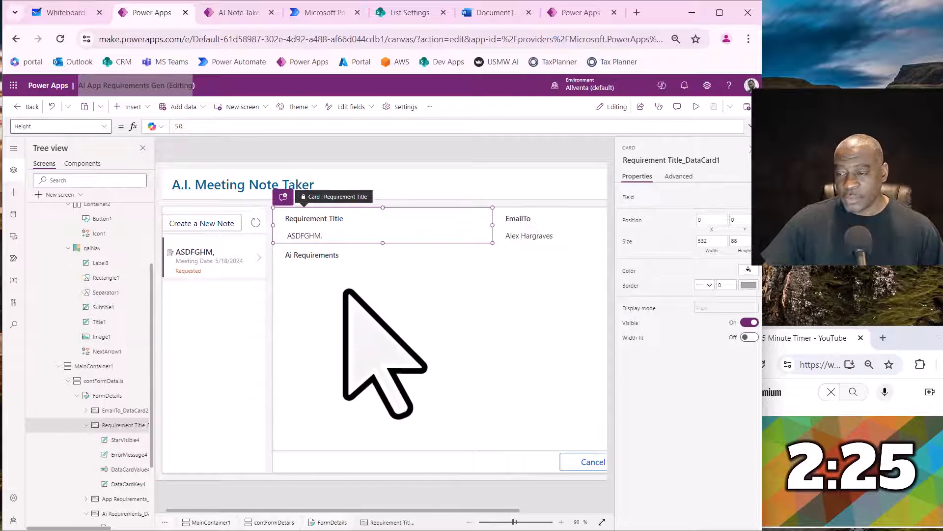
# - Switch to Power Automate and open the AI Meeting Note Taker cloud flow from the AI Apps 001 solution
pyautogui.click(317, 13)
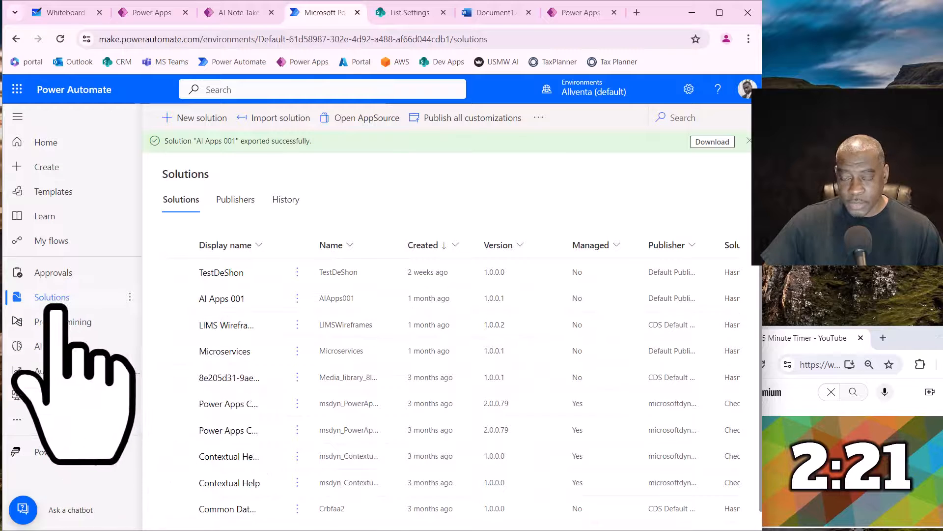
pyautogui.click(242, 302)
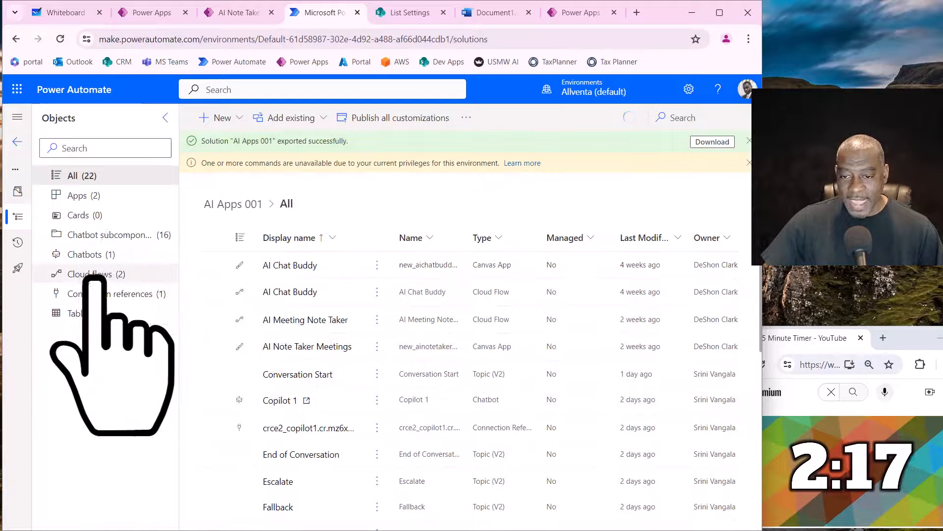
pyautogui.click(91, 274)
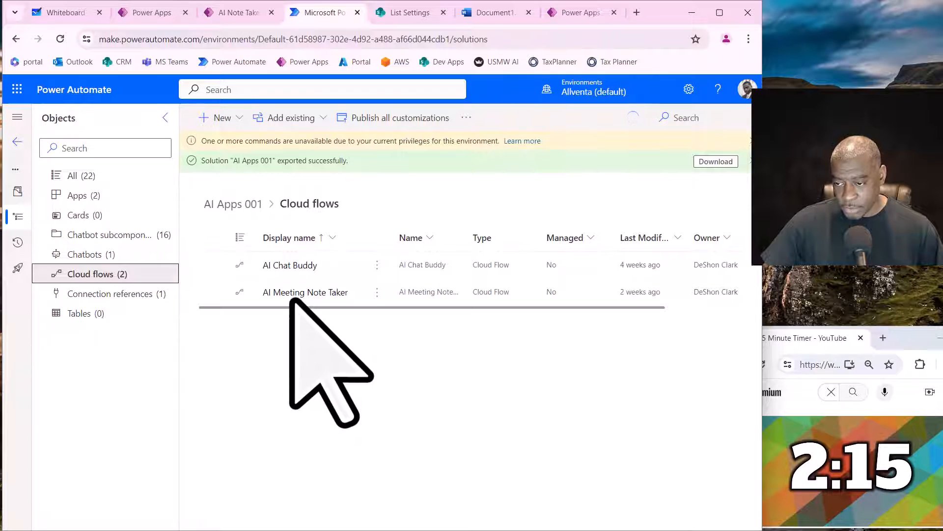
pyautogui.click(288, 294)
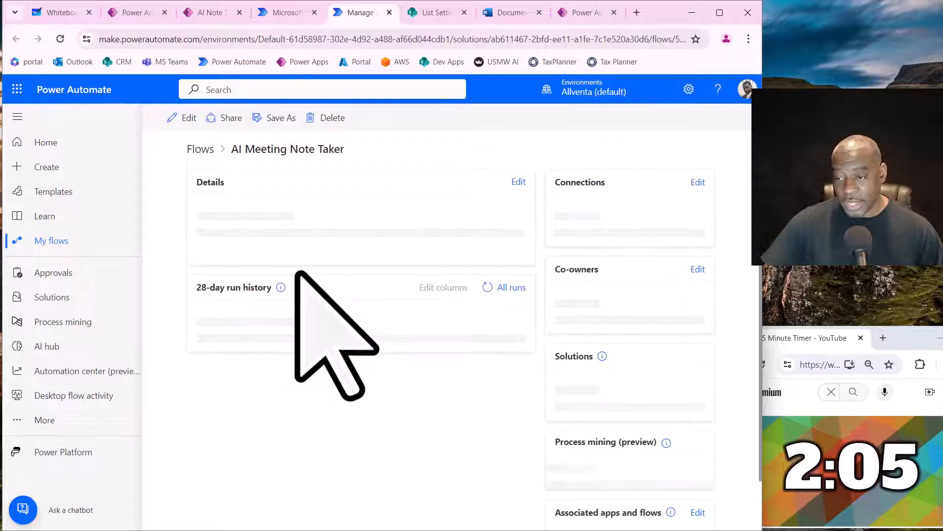
# - Save a copy of the AI Meeting Note Taker flow under the name AI Requirements Gen
pyautogui.click(293, 129)
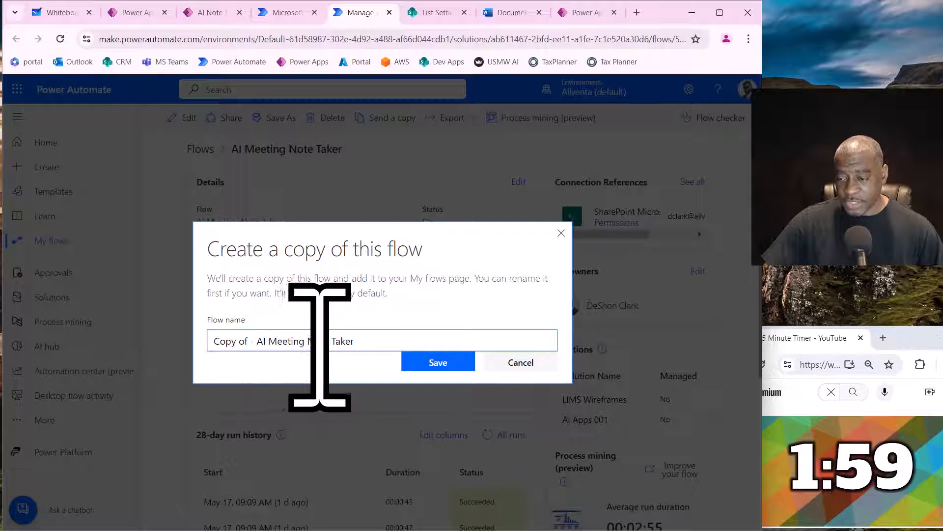
pyautogui.click(269, 341)
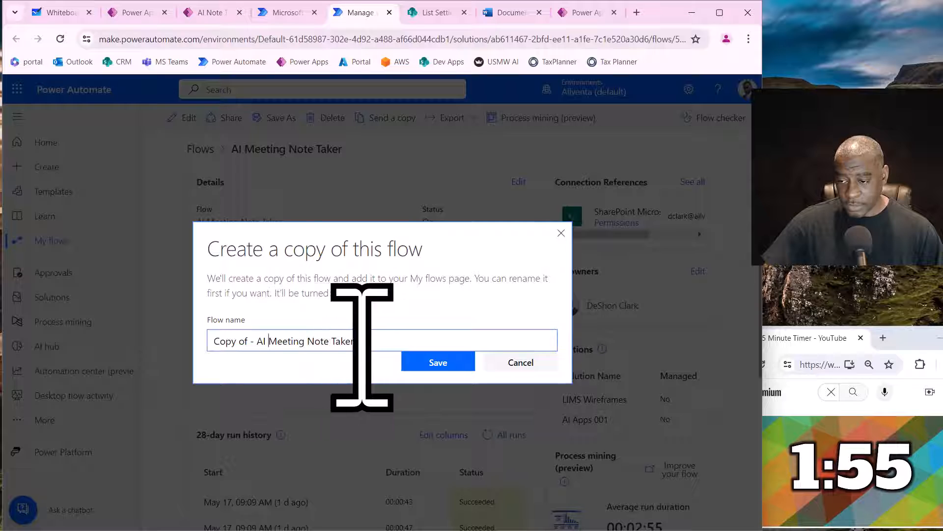
pyautogui.moveTo(362, 346); pyautogui.dragTo(270, 369)
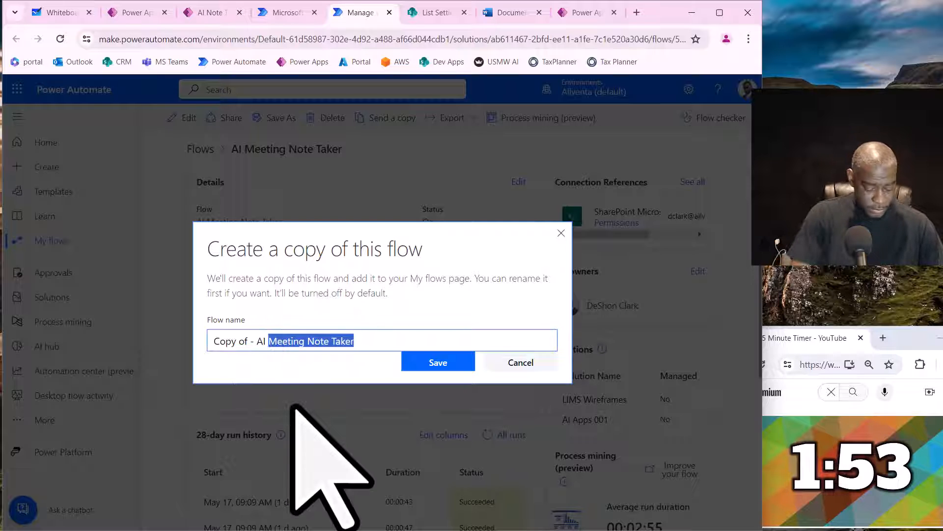
pyautogui.write('rEQUIREE')
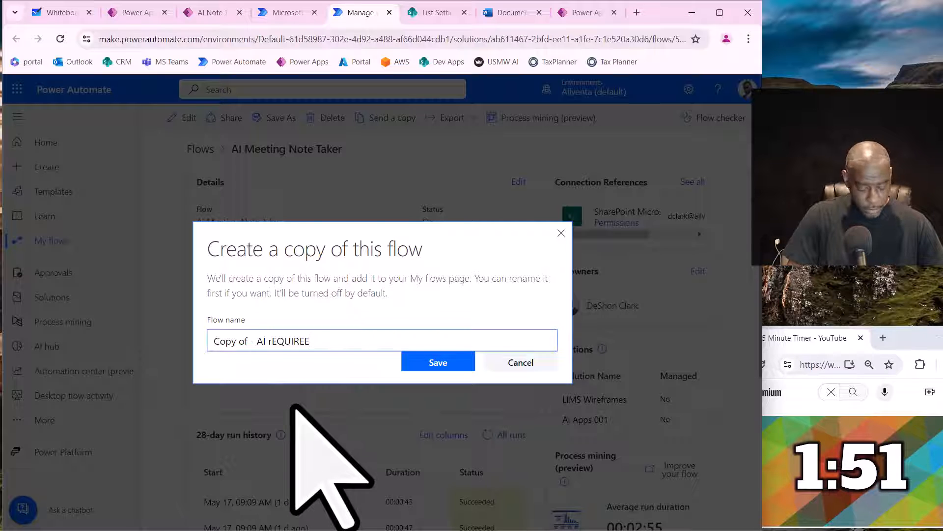
pyautogui.press('BackSpace')
pyautogui.press('BackSpace')
pyautogui.press('BackSpace')
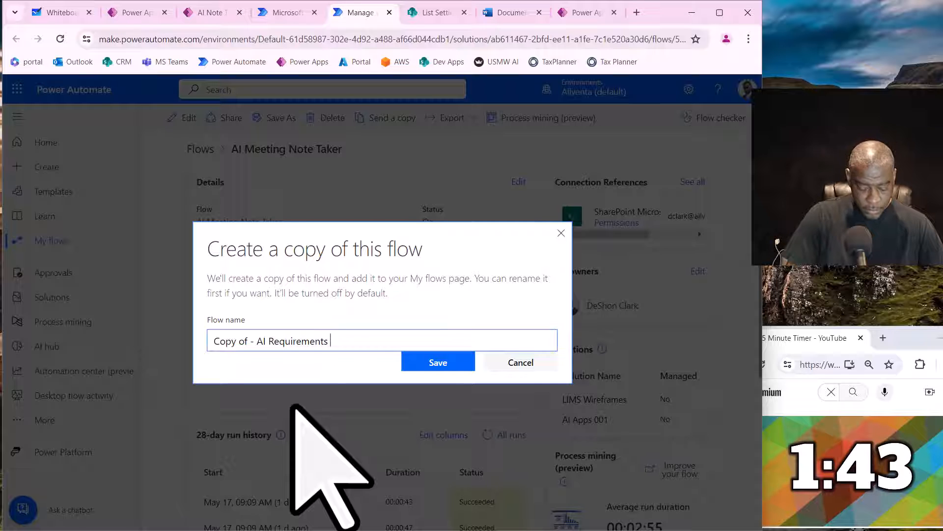
pyautogui.press('Home')
pyautogui.press('Delete')
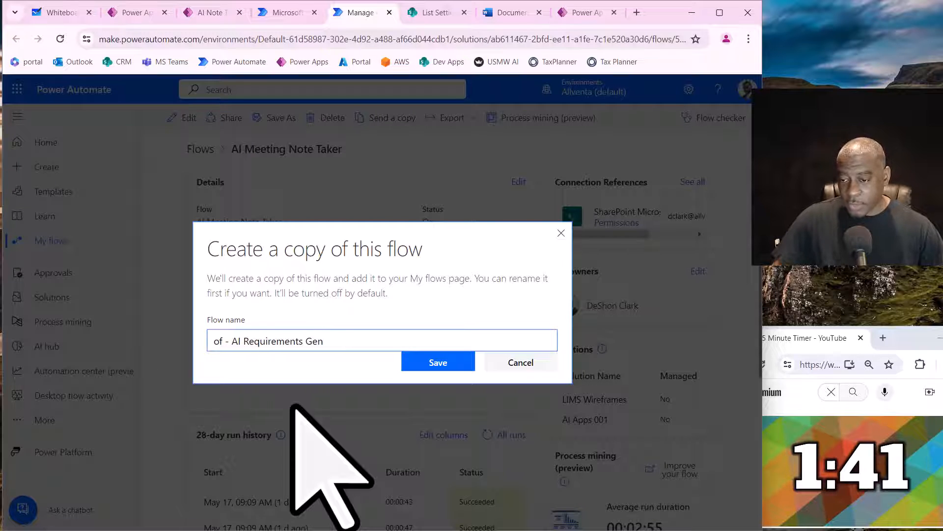
pyautogui.press('Delete')
pyautogui.press('Delete')
pyautogui.press('Delete')
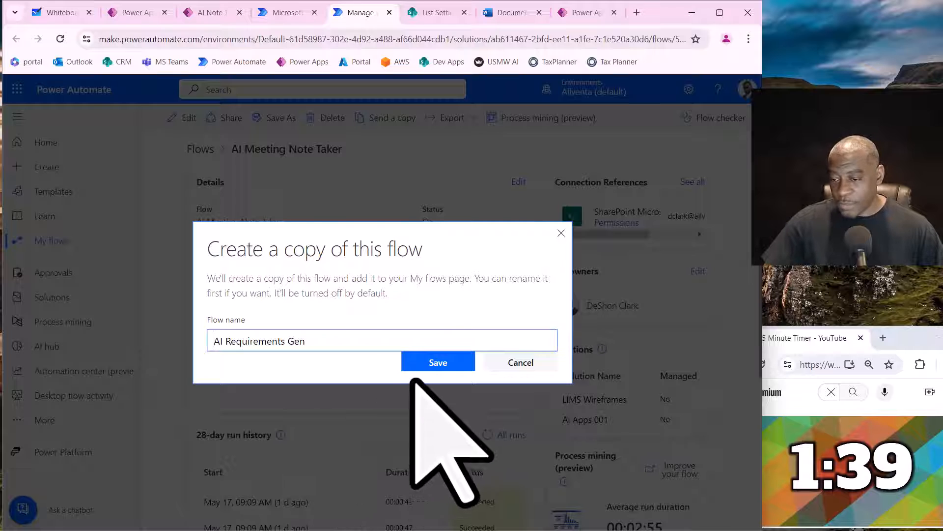
pyautogui.click(435, 362)
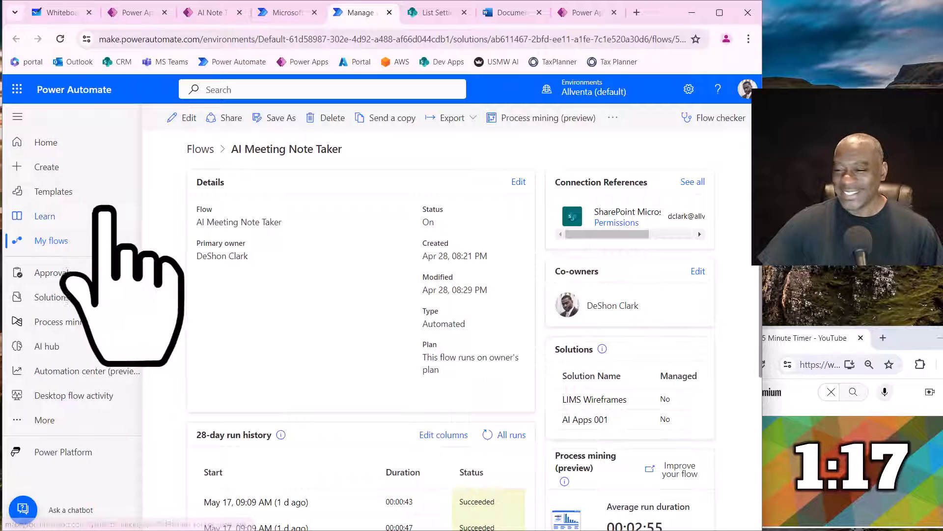
# - Open the AI Requirements Gen flow for editing from the cloud flows list and switch it to the classic designer
pyautogui.click(196, 149)
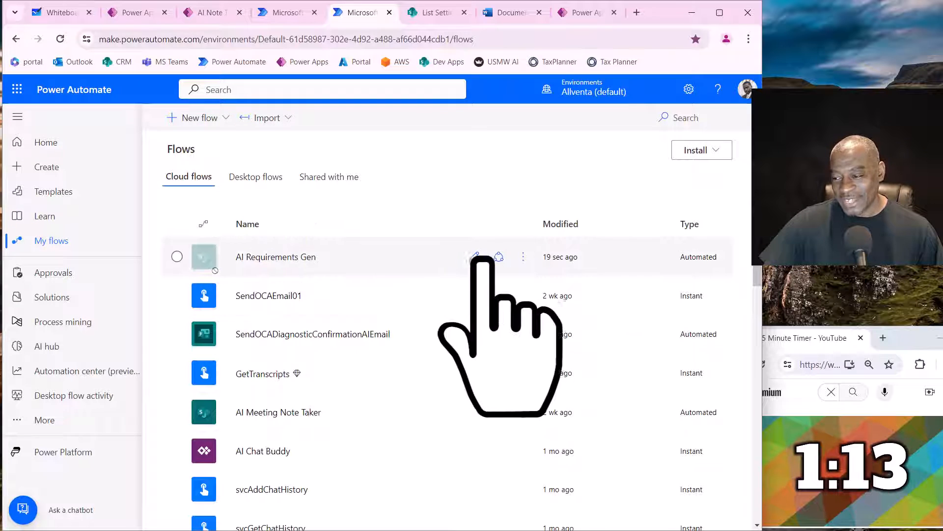
pyautogui.click(474, 257)
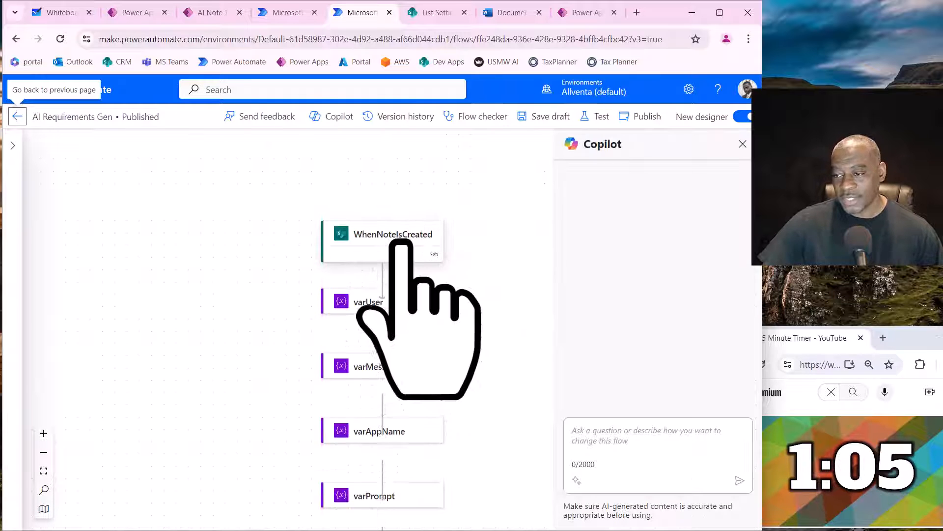
pyautogui.click(395, 243)
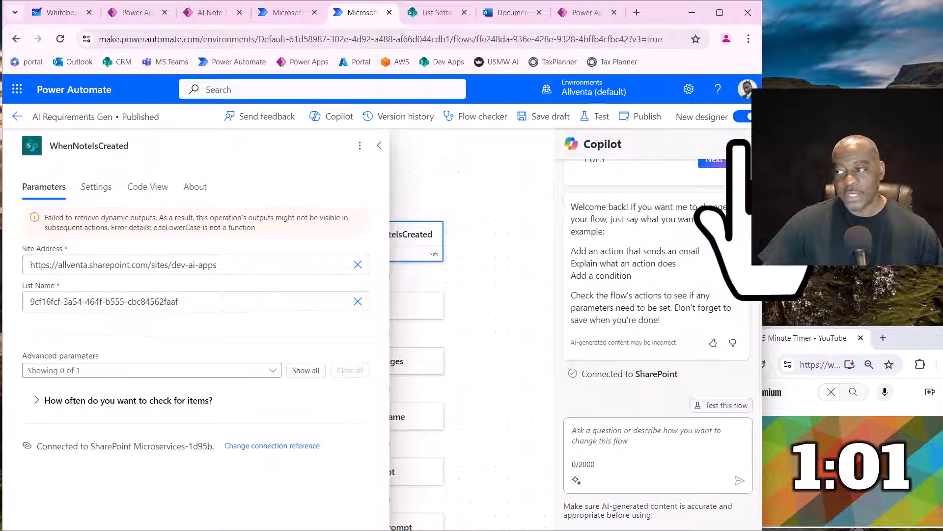
pyautogui.click(742, 116)
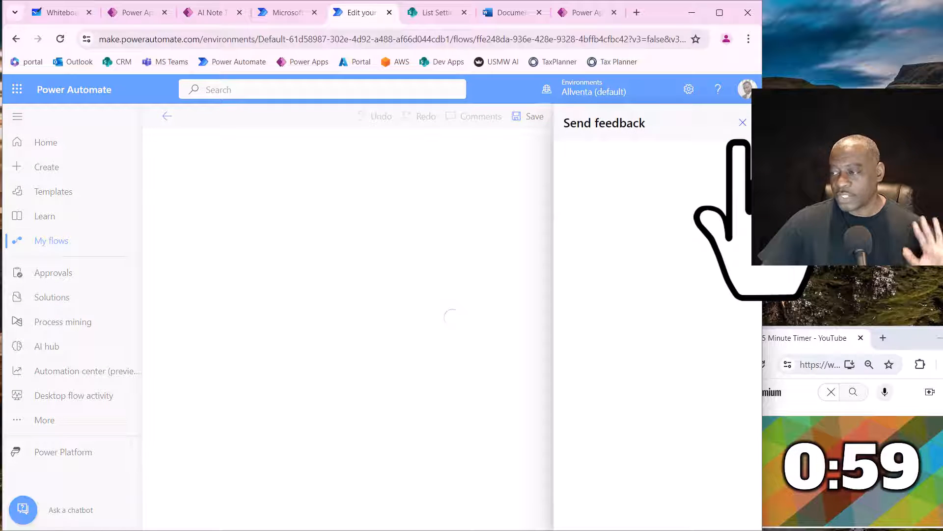
pyautogui.click(743, 122)
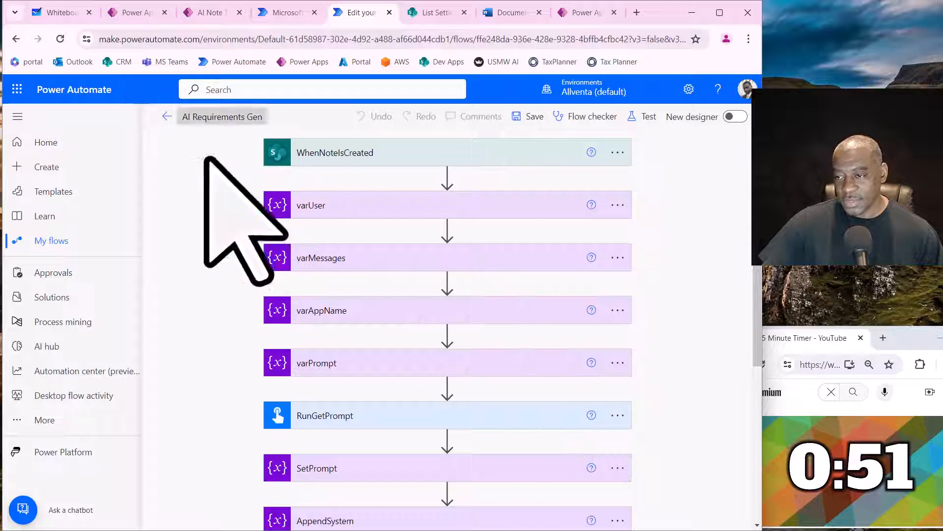
# - Set the list of the WhenNoteIsCreated trigger to svcAIReqsHistory
pyautogui.click(344, 163)
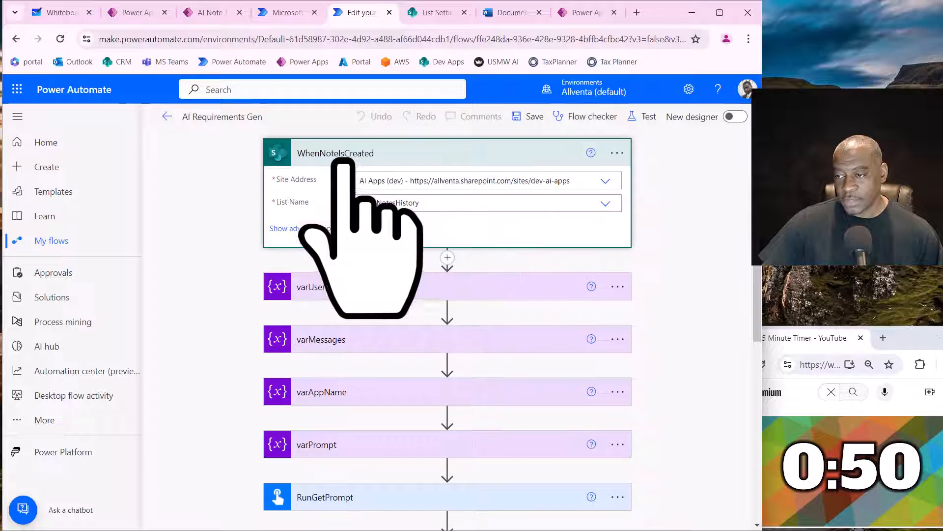
pyautogui.click(476, 205)
pyautogui.scroll(-1, 398, 334)
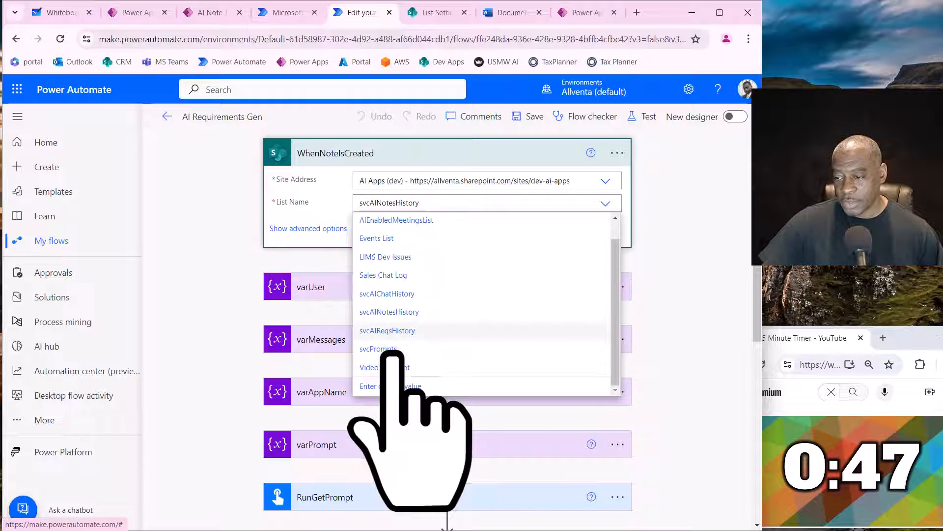
pyautogui.click(398, 333)
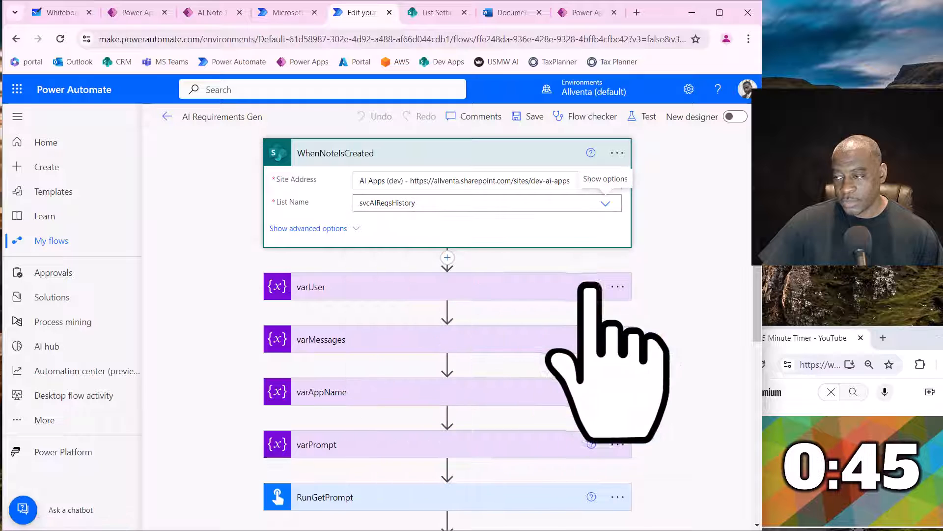
# - Set the value of the varAppName variable to AIReqGen and select the entered text
pyautogui.click(340, 399)
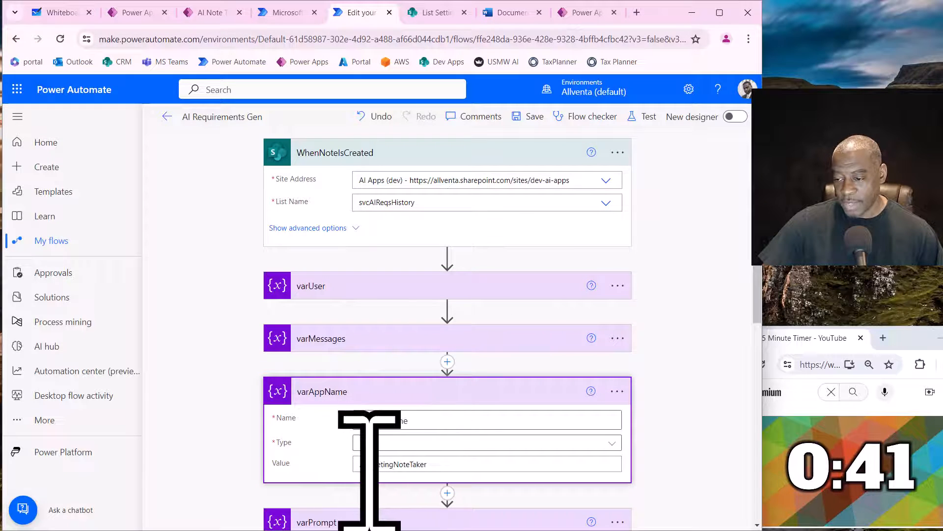
pyautogui.moveTo(368, 463); pyautogui.dragTo(447, 464)
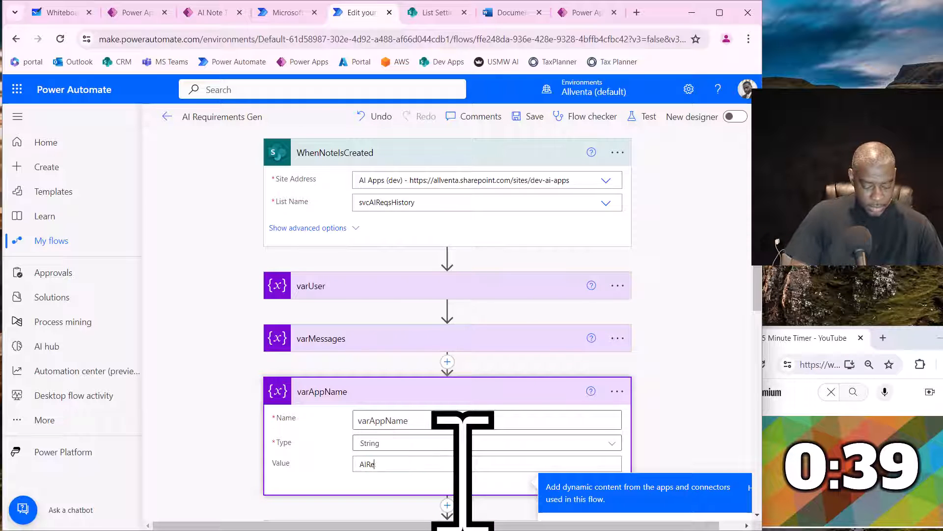
pyautogui.write('ReqHistory')
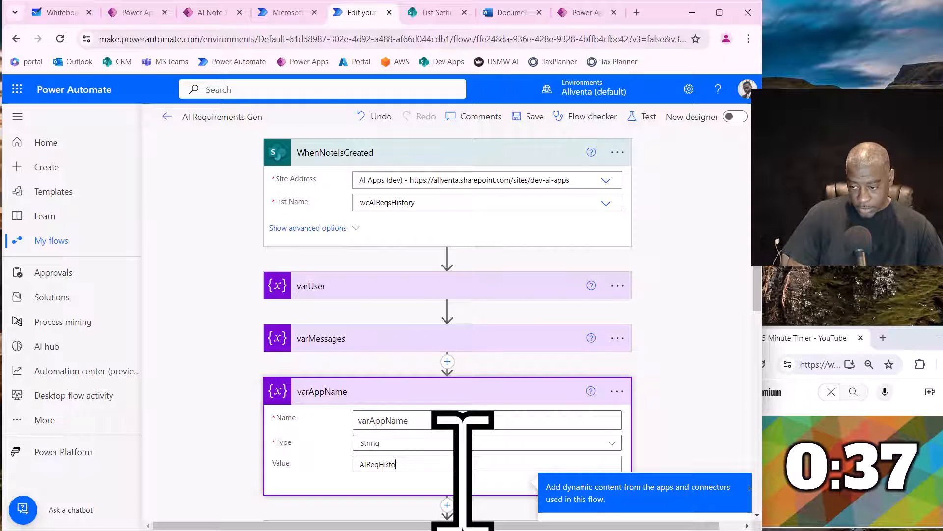
pyautogui.press('BackSpace')
pyautogui.press('BackSpace')
pyautogui.press('BackSpace')
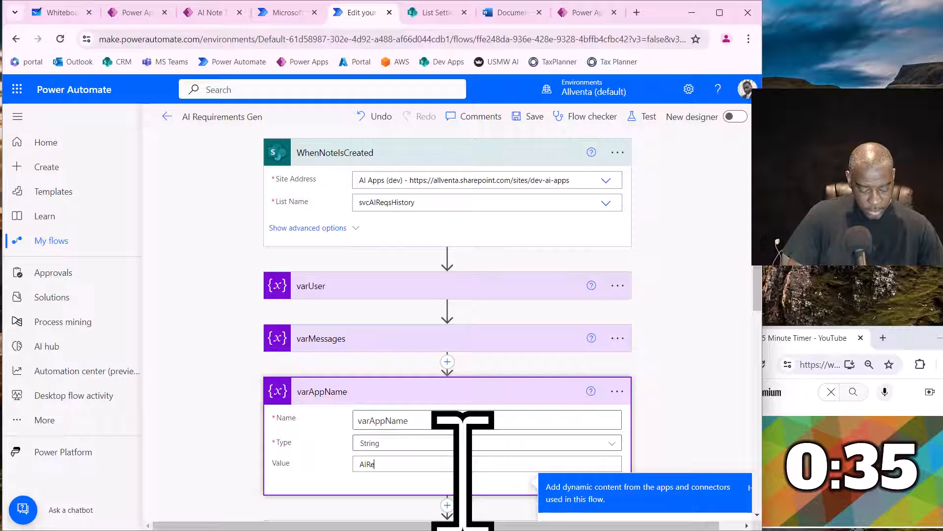
pyautogui.write('qGen')
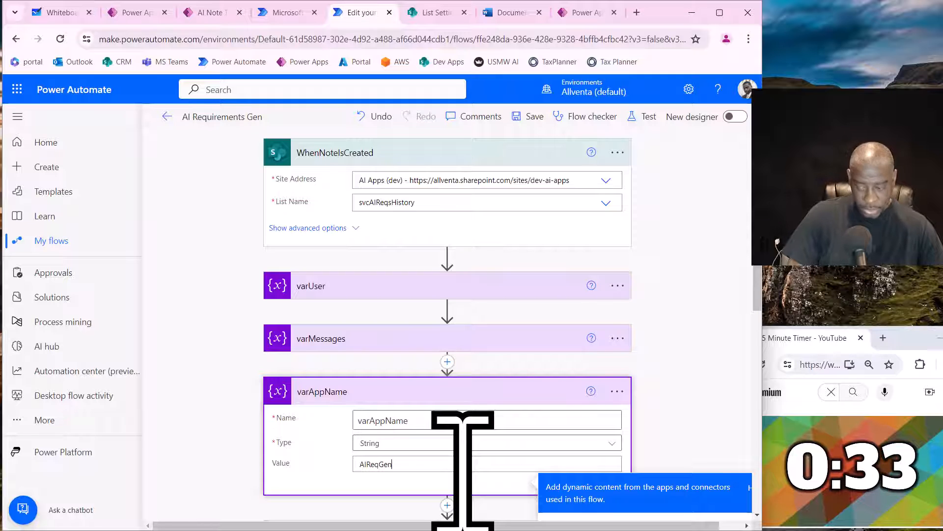
pyautogui.doubleClick(383, 464)
pyautogui.hotkey('ctrl', 'c')
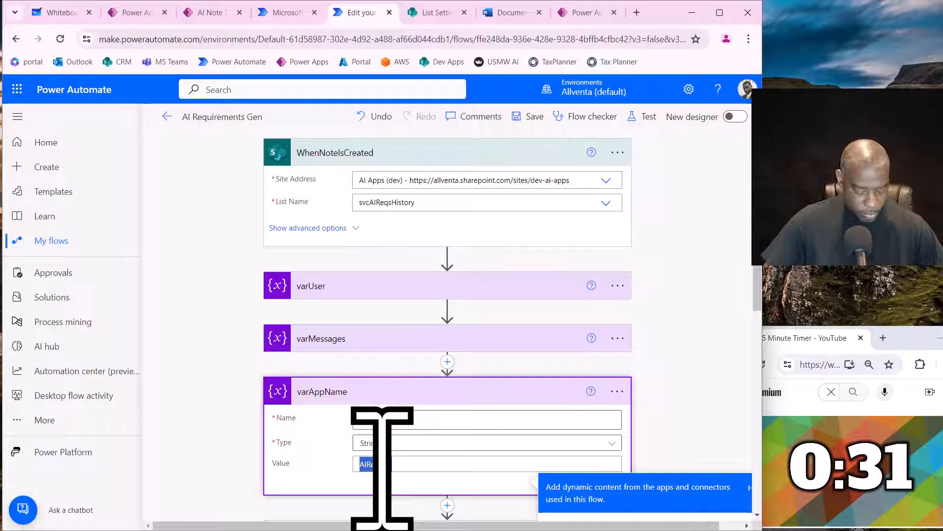
# - Set the list of the Update item action at the end of the flow to svcAIReqsHistory, and save the flow
pyautogui.scroll(-4, 536, 409)
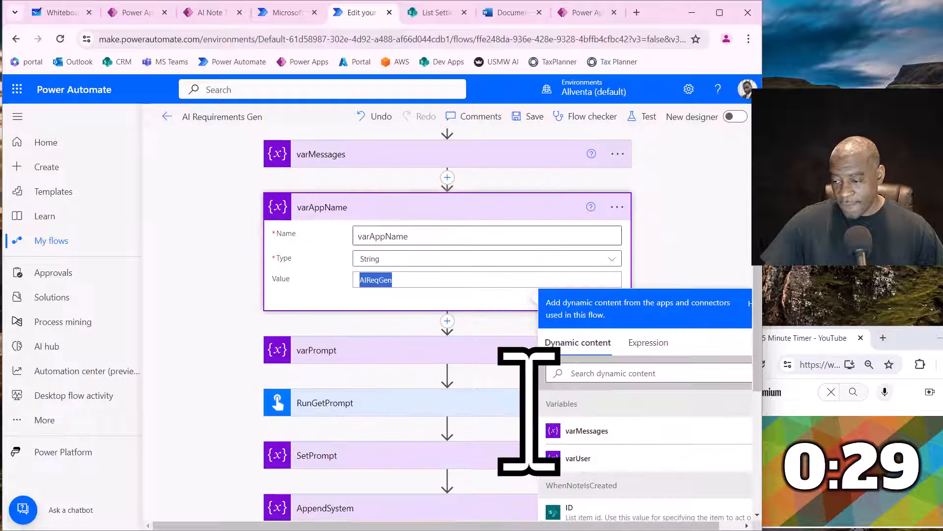
pyautogui.scroll(-5, 526, 418)
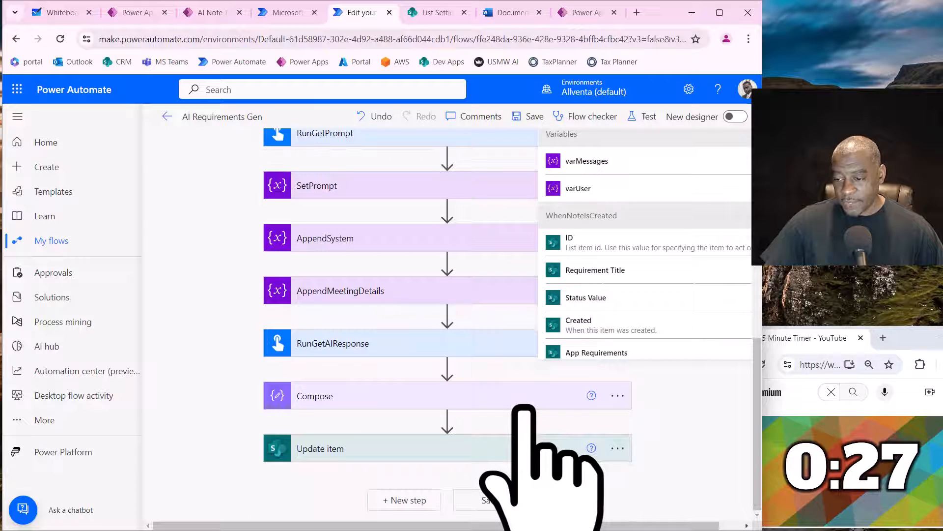
pyautogui.click(421, 452)
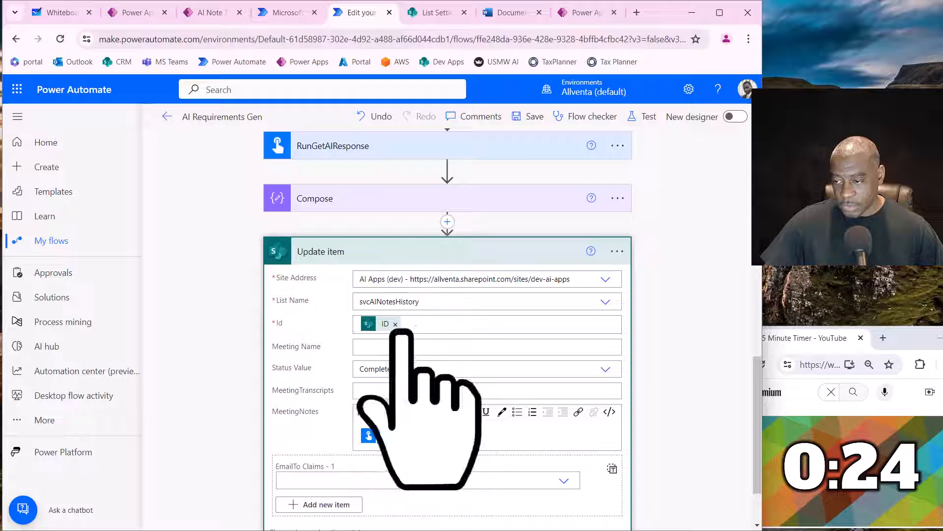
pyautogui.click(594, 302)
pyautogui.scroll(-1, 430, 445)
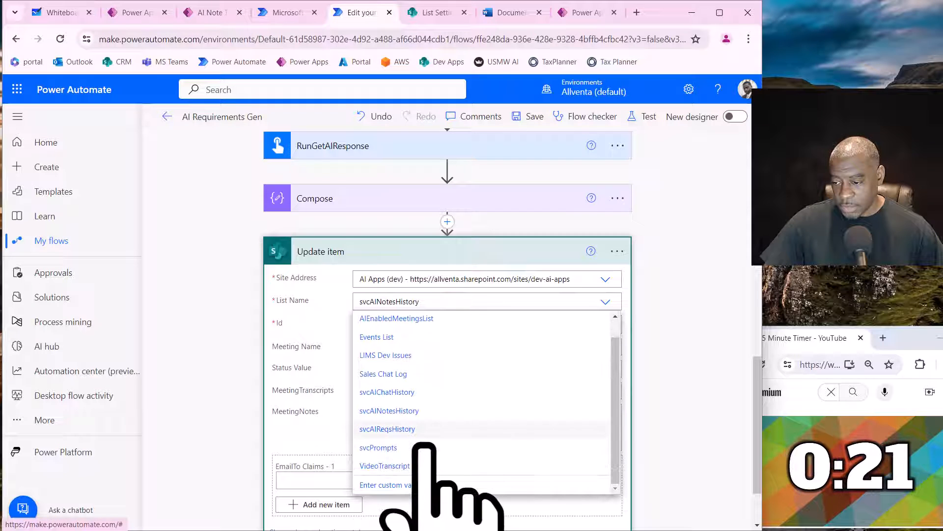
pyautogui.click(388, 429)
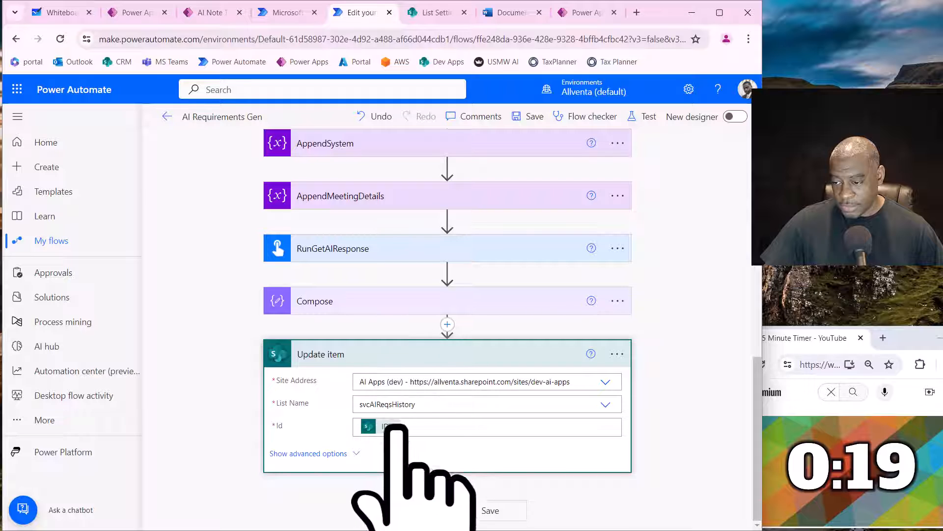
pyautogui.scroll(-4, 432, 452)
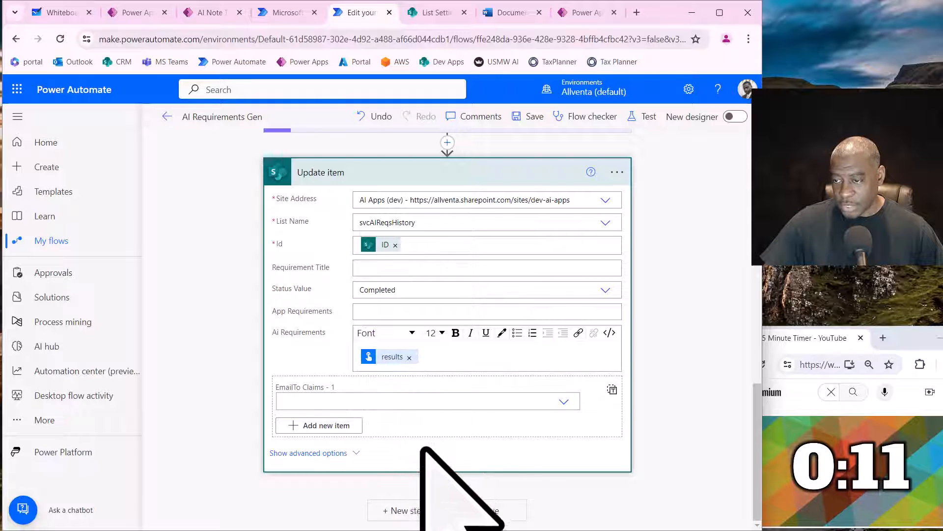
pyautogui.scroll(5, 569, 305)
pyautogui.click(529, 116)
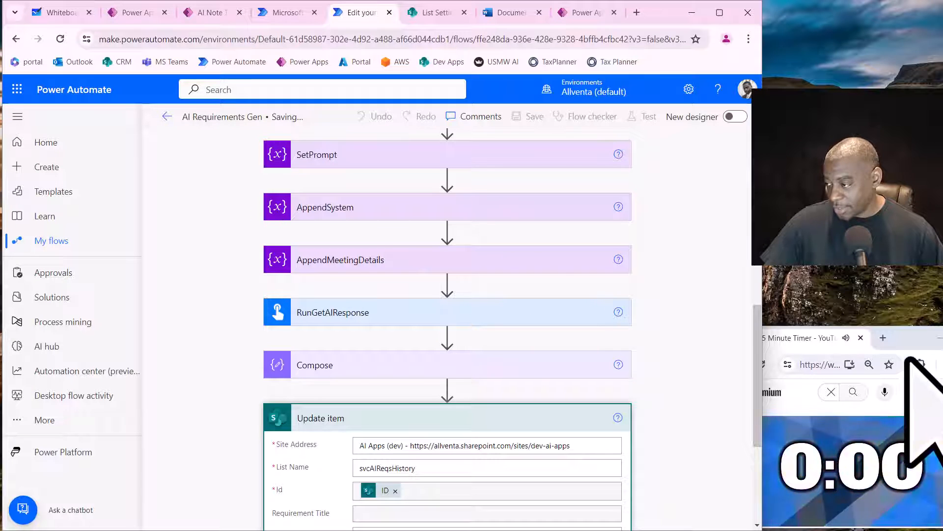
pyautogui.click(912, 341)
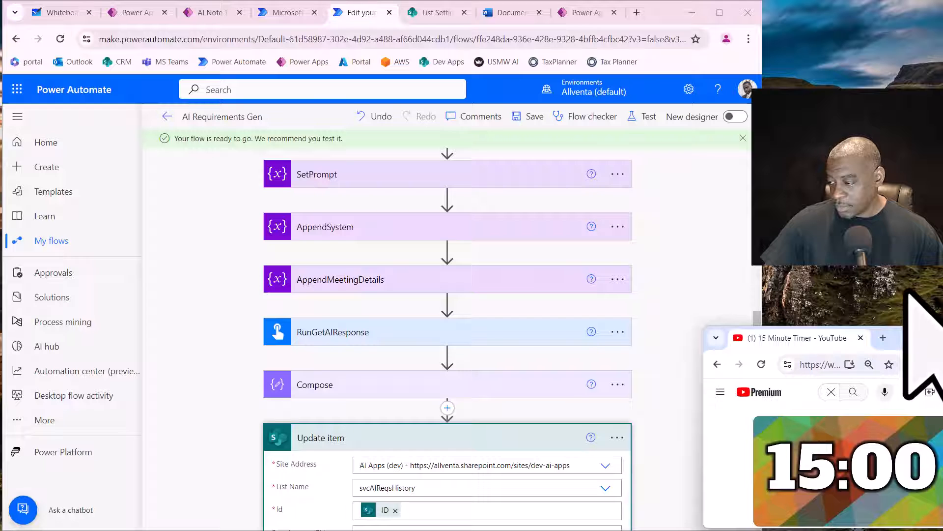
pyautogui.click(667, 21)
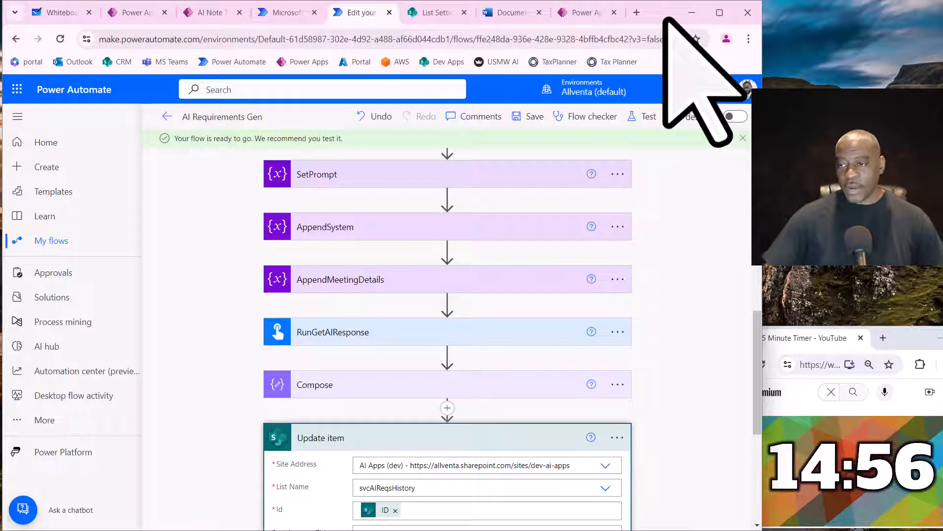
# - Leave the designer for the details page of AI Requirements Gen and turn the flow on
pyautogui.click(167, 117)
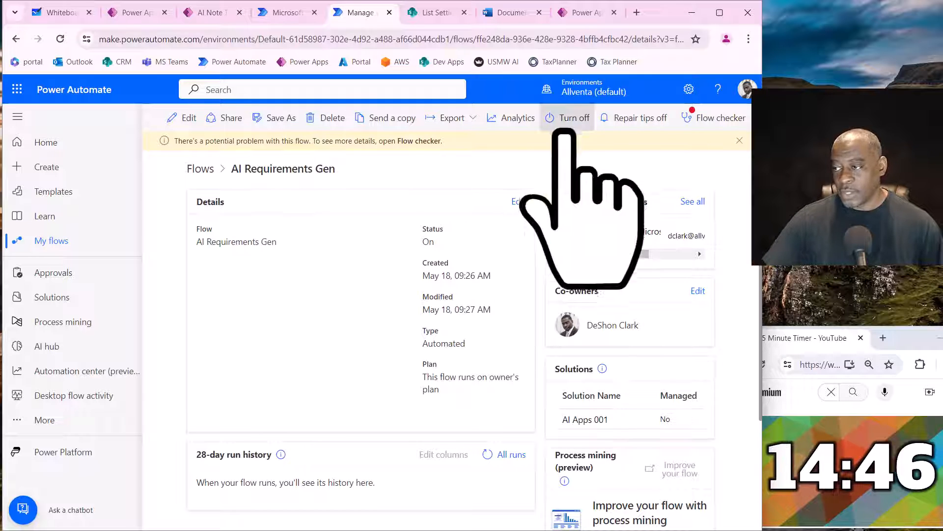
pyautogui.click(571, 118)
# - Switch to the SharePoint site AI Apps (dev) and open the svcPrompts list from its site contents
pyautogui.click(437, 14)
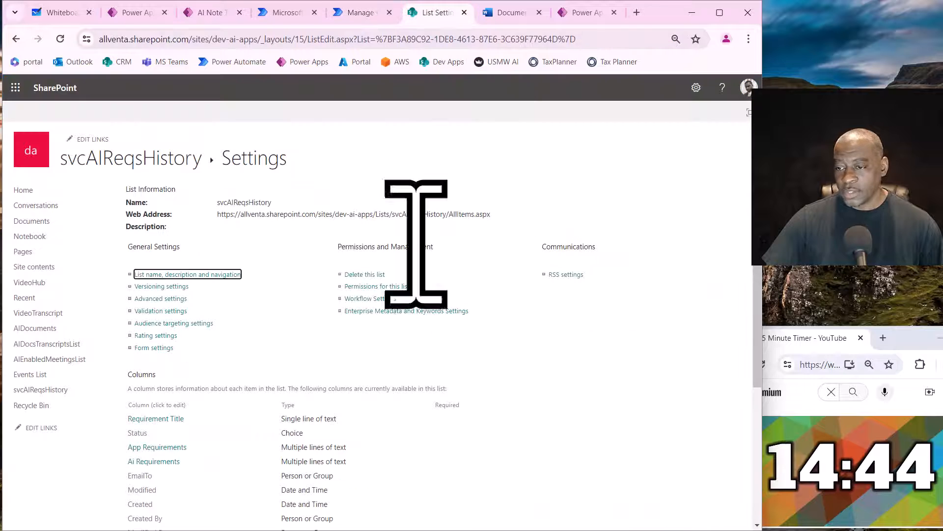
pyautogui.click(31, 268)
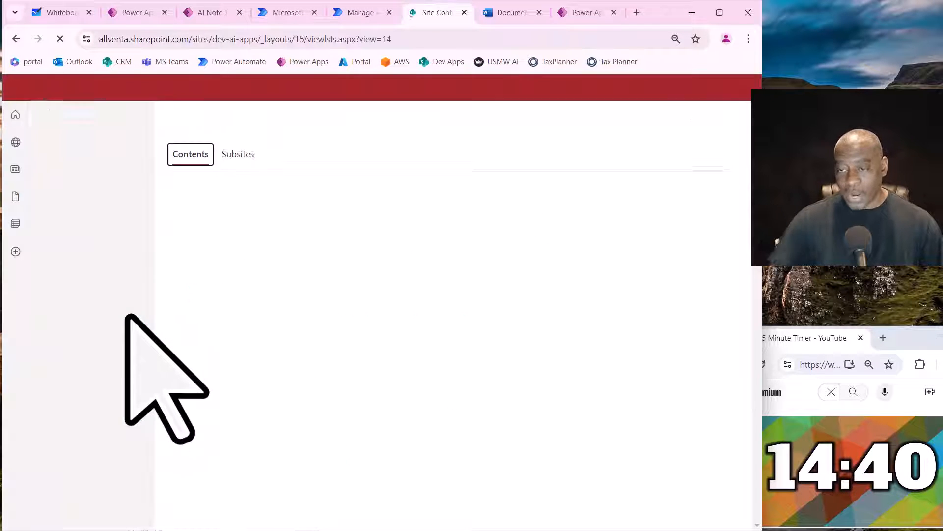
pyautogui.scroll(-3, 221, 347)
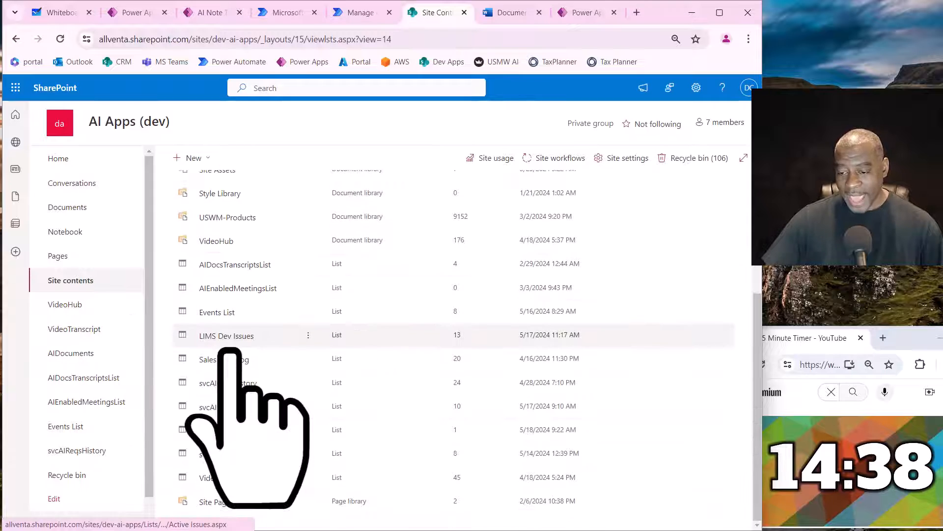
pyautogui.click(216, 456)
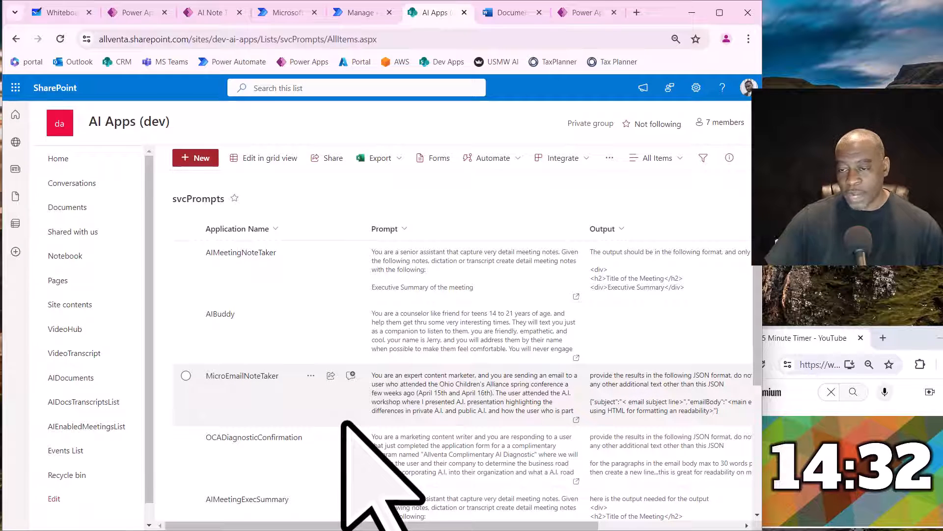
# - Start a new item in the svcPrompts list with the application name AIReqGen, ready for its prompt text
pyautogui.click(201, 161)
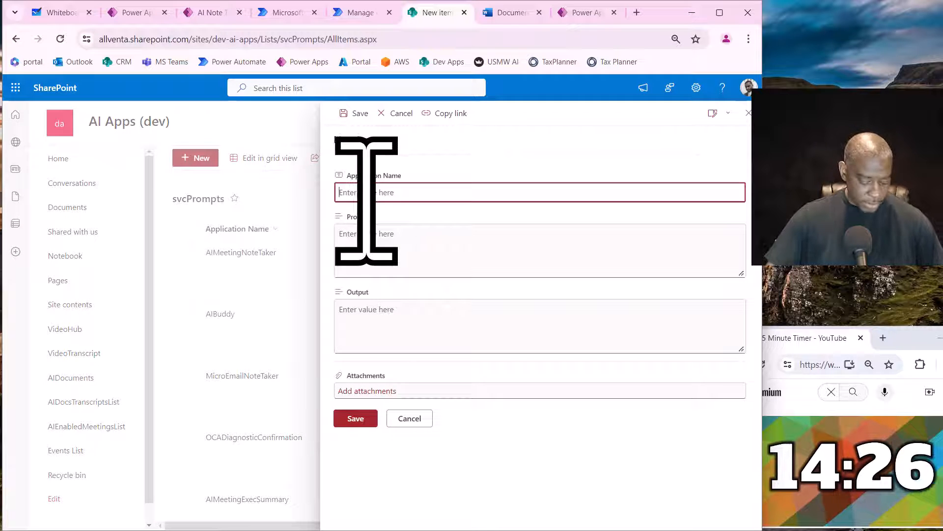
pyautogui.hotkey('ctrl', 'v')
pyautogui.click(396, 255)
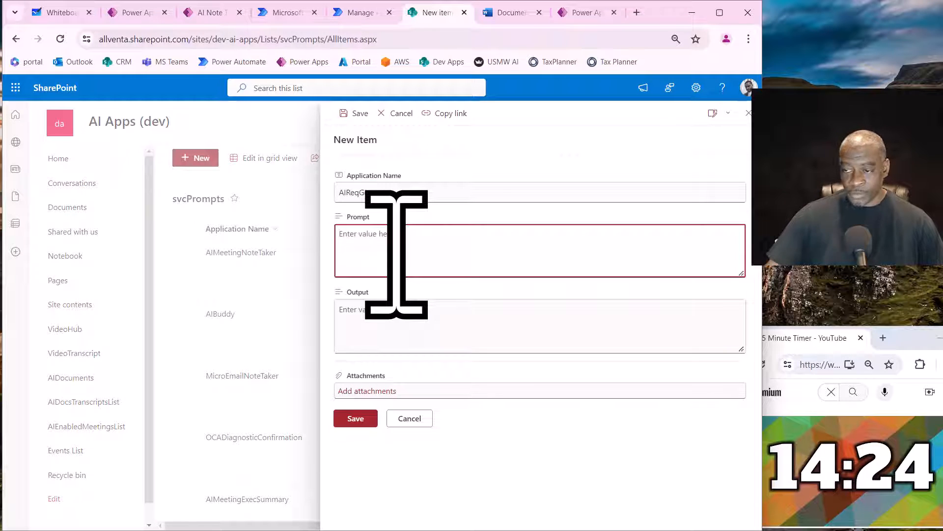
# - Switch to the blank Document1 in Word and try to start dictation, dismissing any error dialog
pyautogui.click(511, 12)
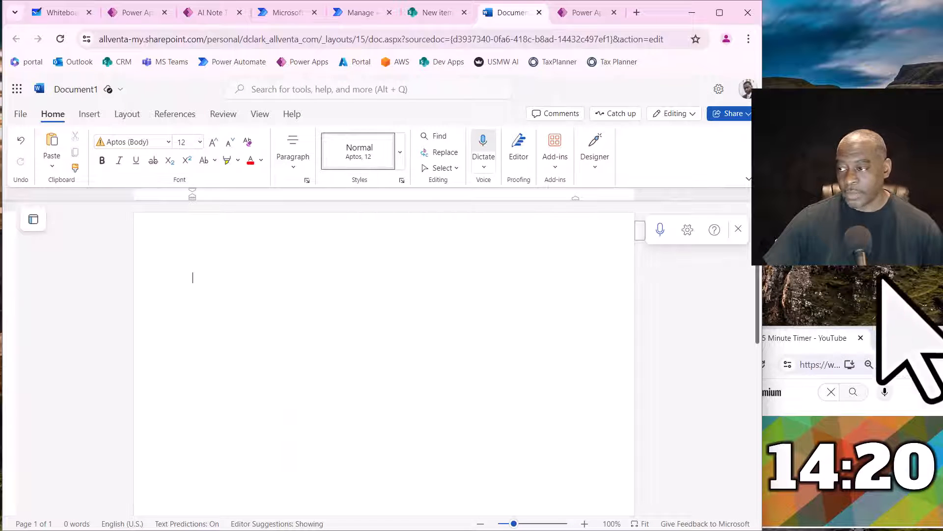
pyautogui.click(660, 229)
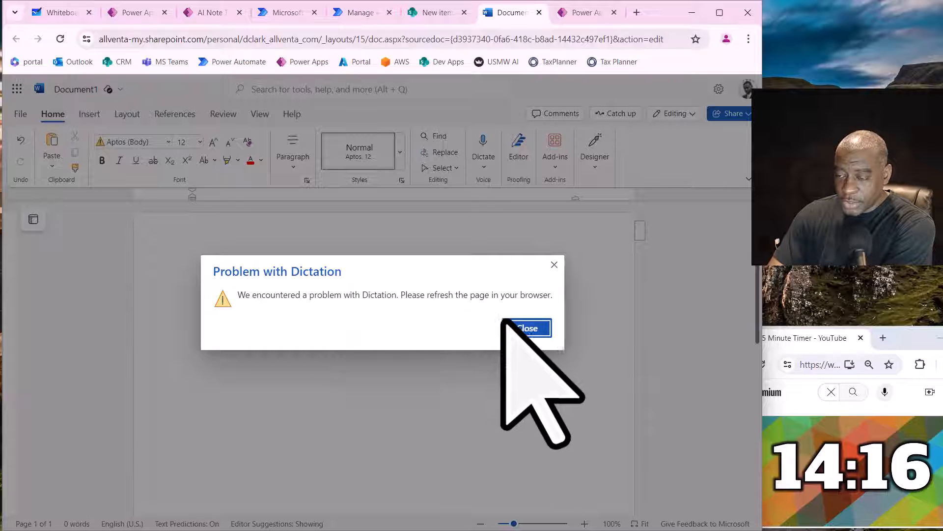
pyautogui.click(523, 327)
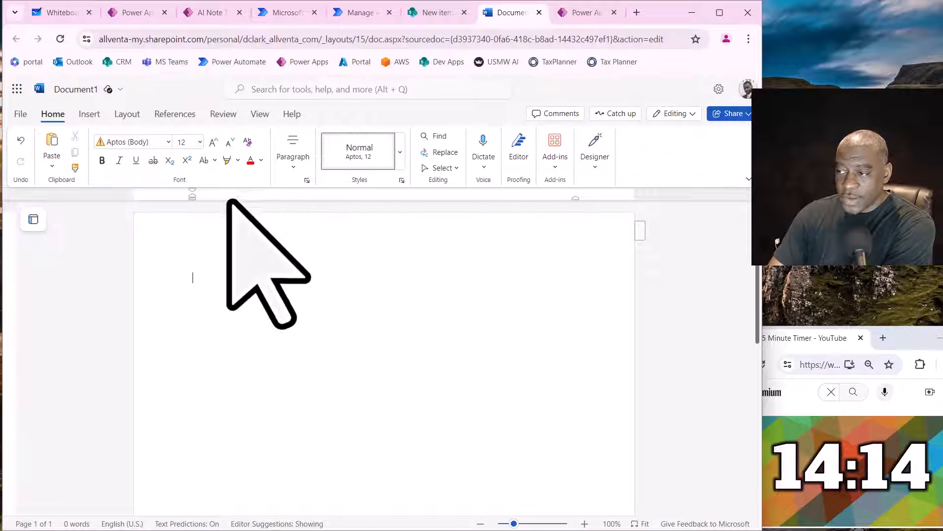
pyautogui.click(484, 148)
pyautogui.click(511, 327)
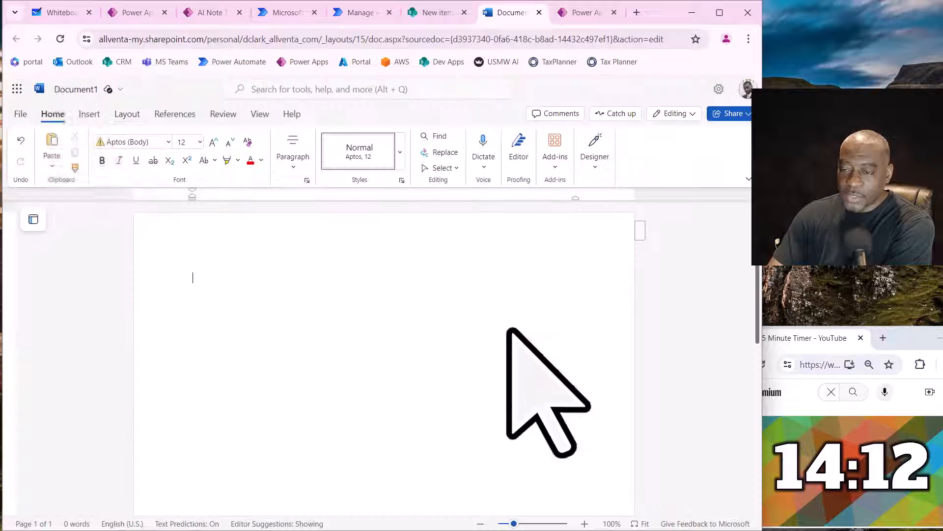
# - Reload the Word document's page and start dictation in the blank document
pyautogui.click(60, 38)
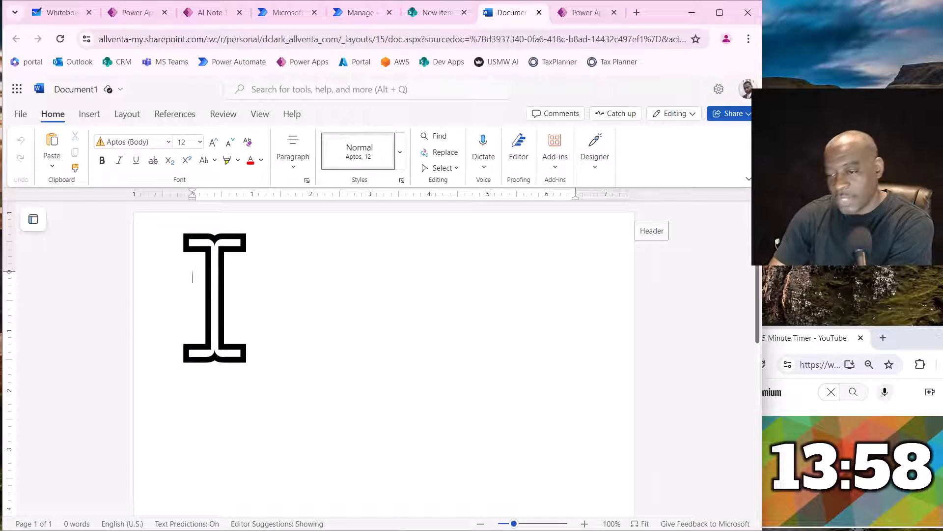
pyautogui.click(485, 147)
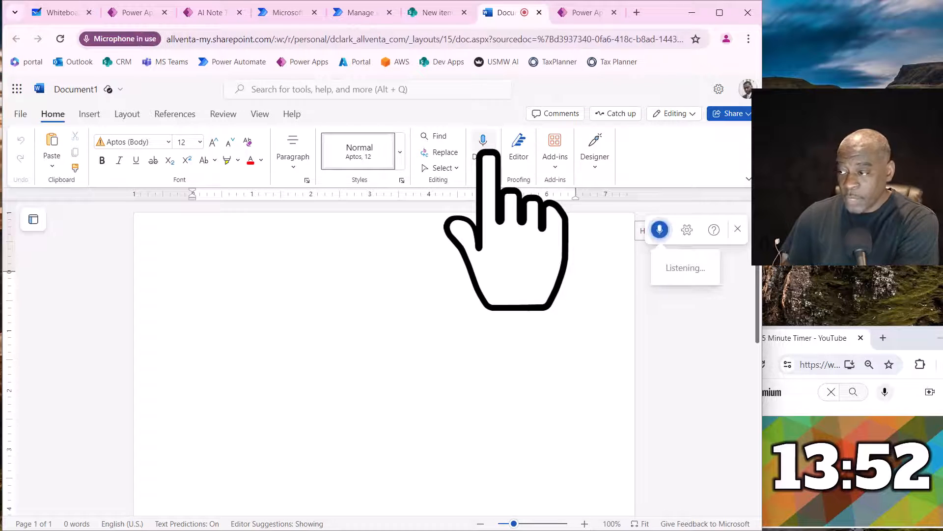
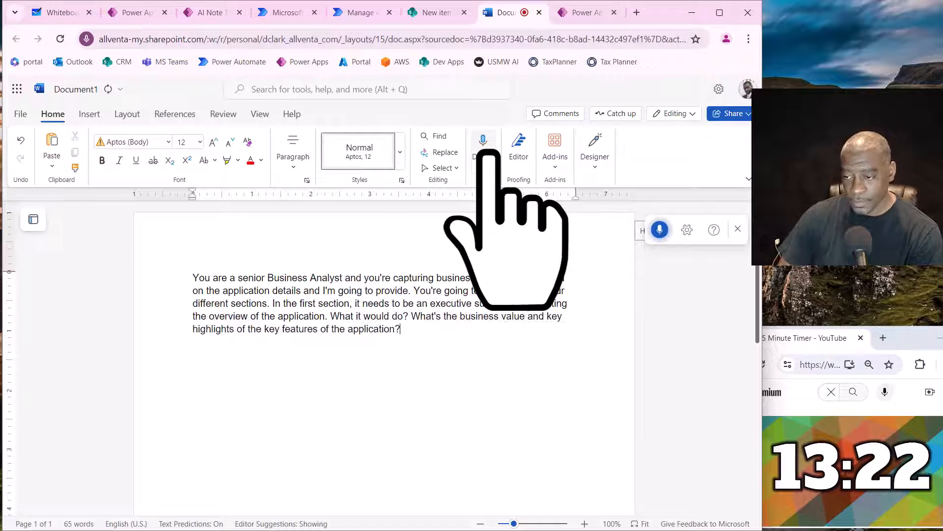
# - Dictate separate paragraphs for a Features section with use cases, a test cases section for QA testers and an assumptions section, and stop the dictation
pyautogui.press('Return')
pyautogui.press('Return')
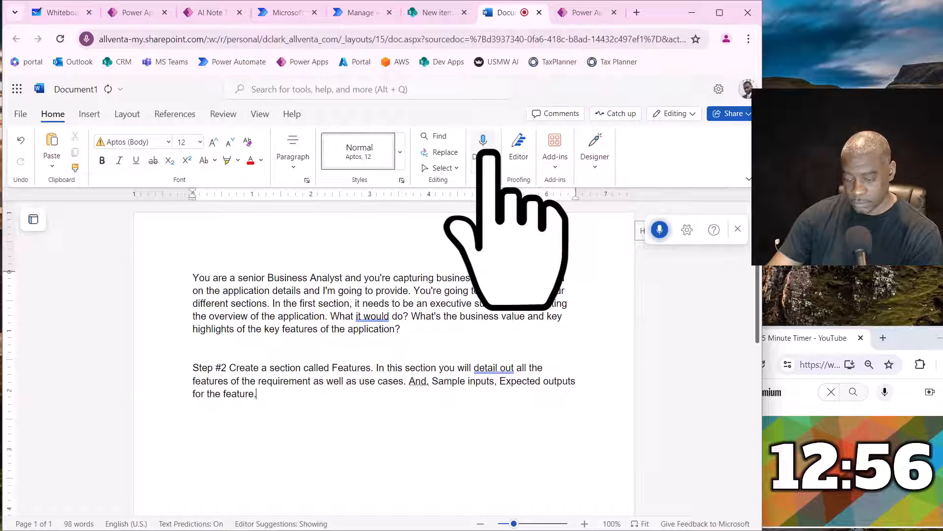
pyautogui.press('Return')
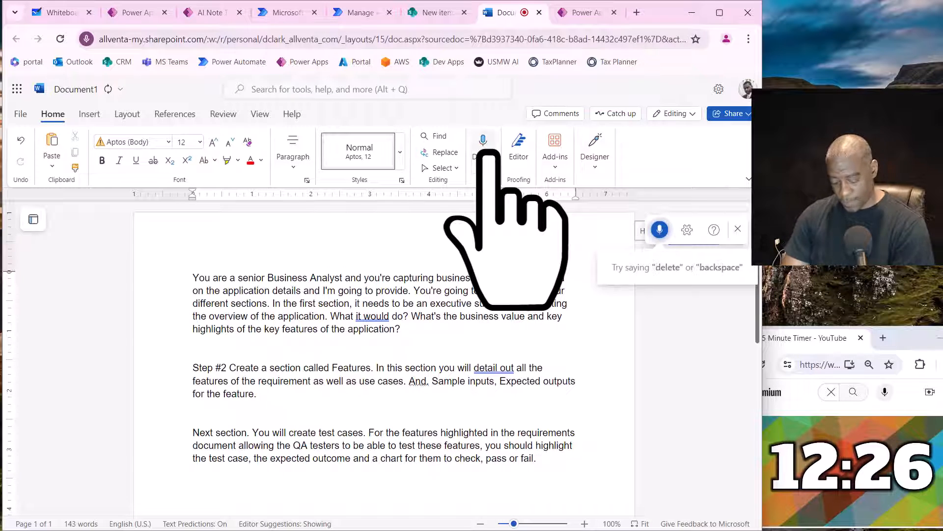
pyautogui.press('Return')
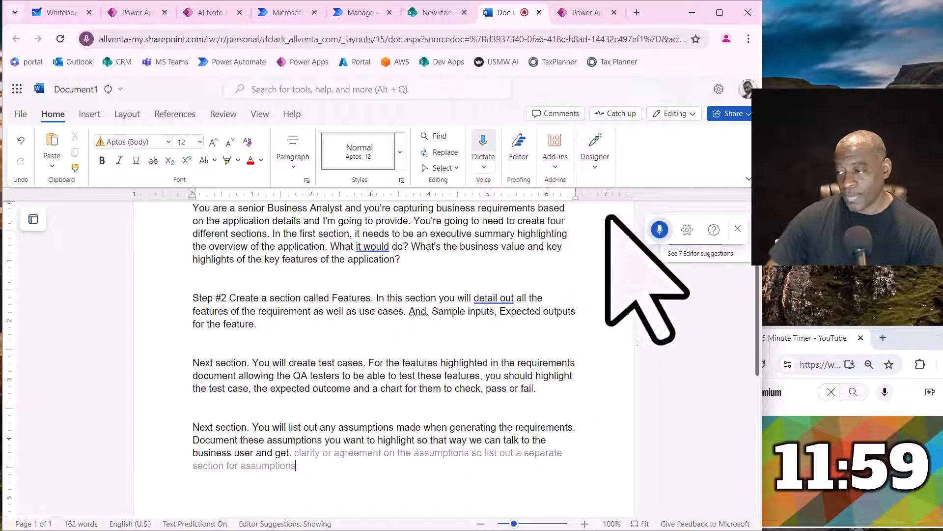
pyautogui.click(659, 235)
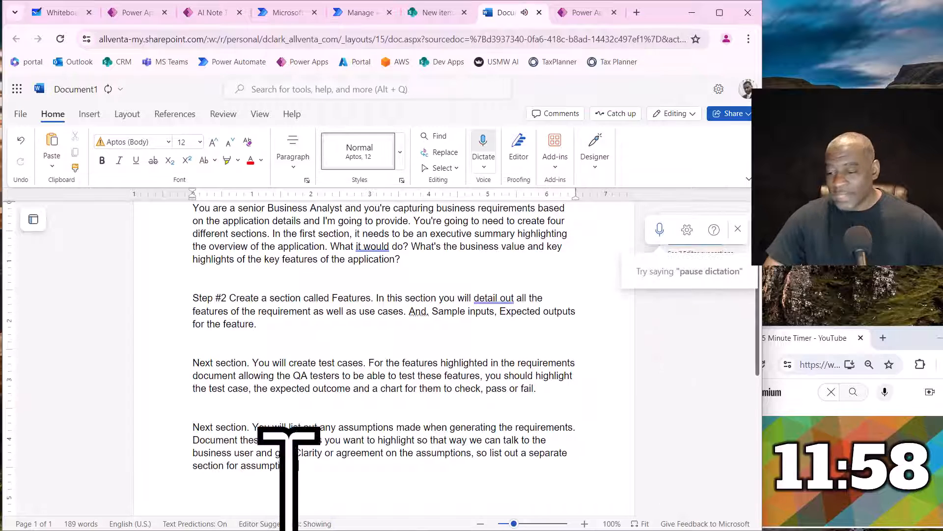
# - Copy the whole dictated text into the Prompt field of the new AIReqGen item in svcPrompts and save the item
pyautogui.moveTo(340, 475); pyautogui.dragTo(192, 283)
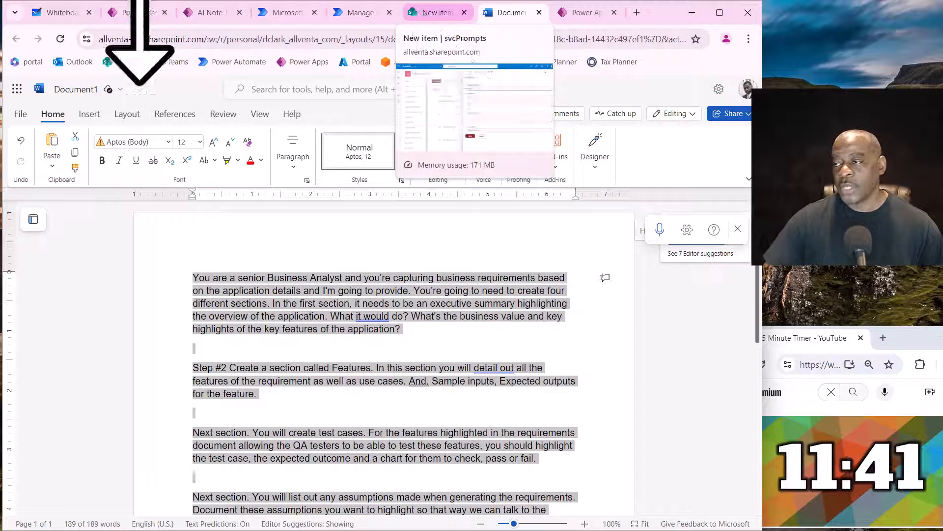
pyautogui.click(428, 12)
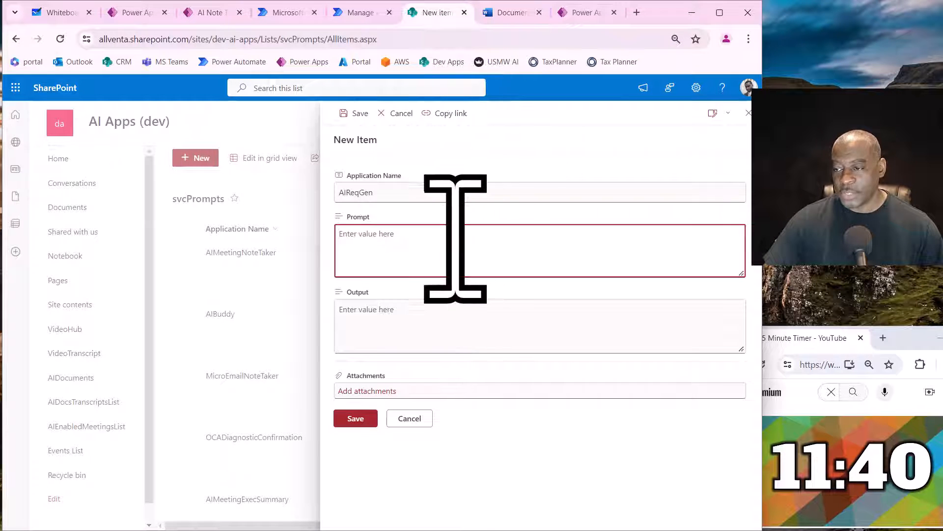
pyautogui.hotkey('ctrl', 'v')
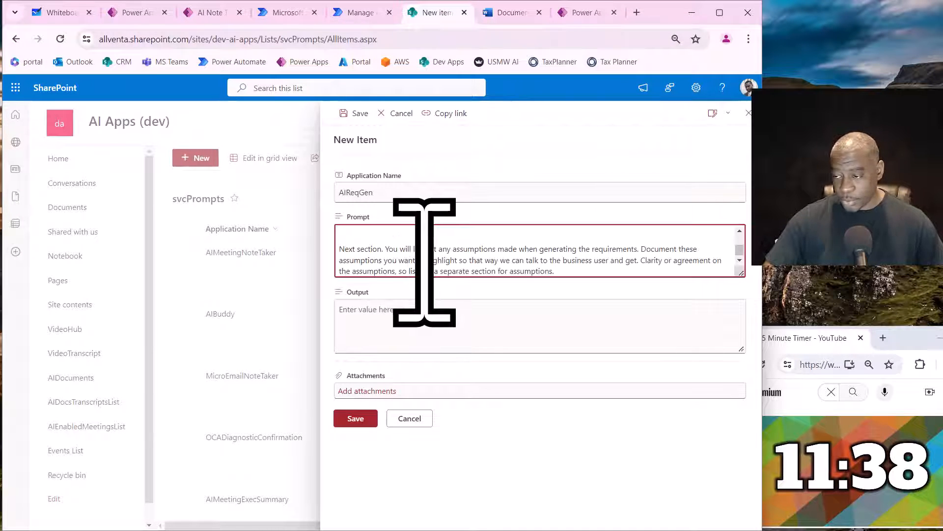
pyautogui.scroll(5, 416, 255)
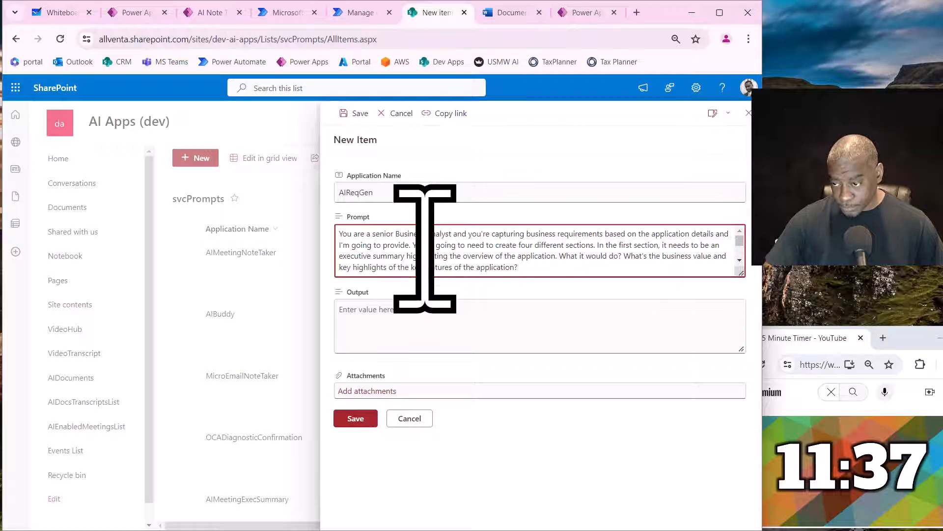
pyautogui.click(377, 328)
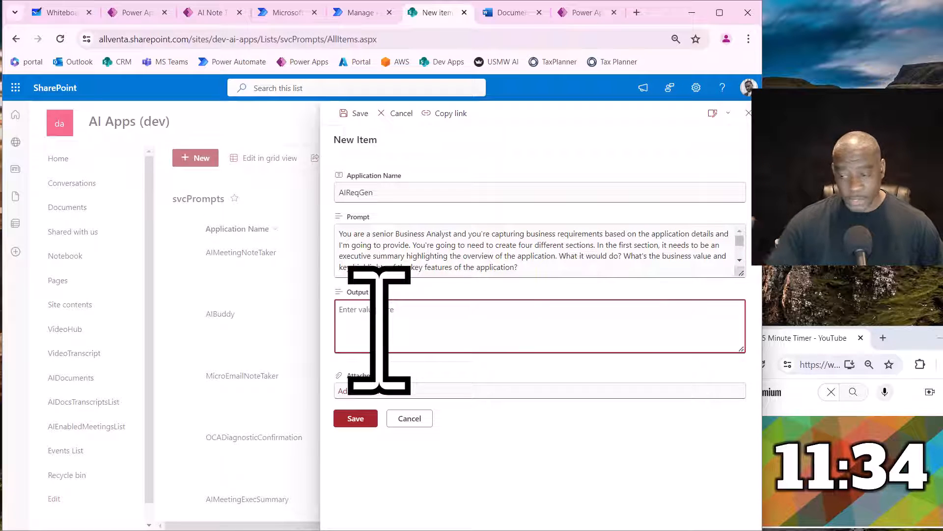
pyautogui.click(355, 418)
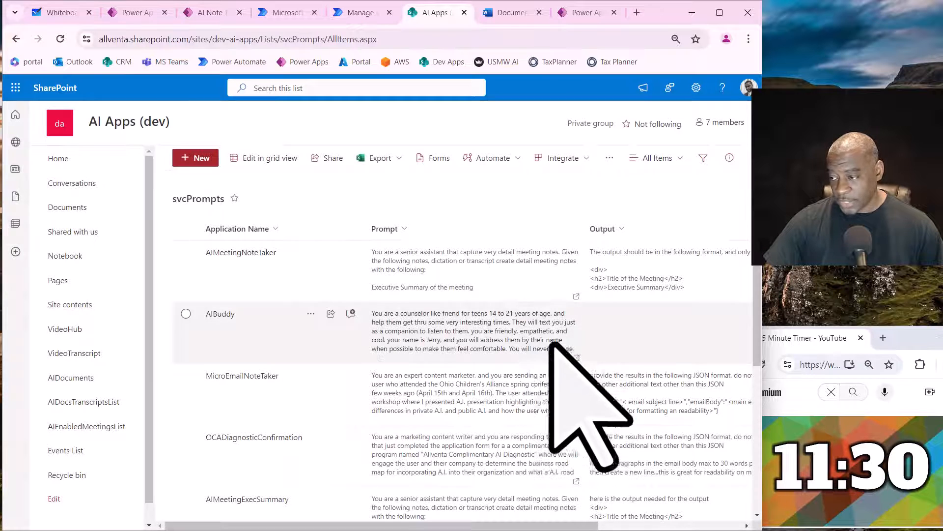
# - Open the AIMeetingNoteTaker item in svcPrompts and copy its full Output text into a blank Notepad document
pyautogui.click(299, 291)
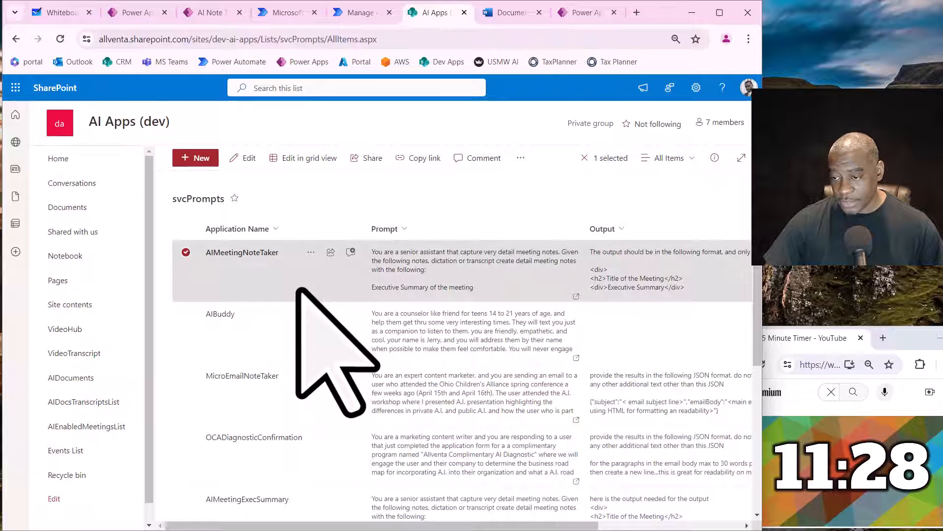
pyautogui.doubleClick(300, 289)
pyautogui.click(417, 346)
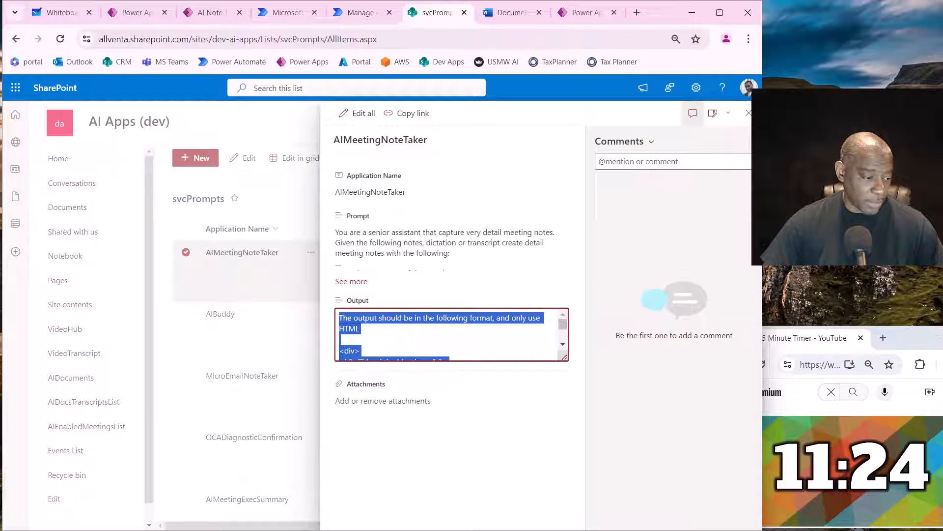
pyautogui.hotkey('alt', 'Tab')
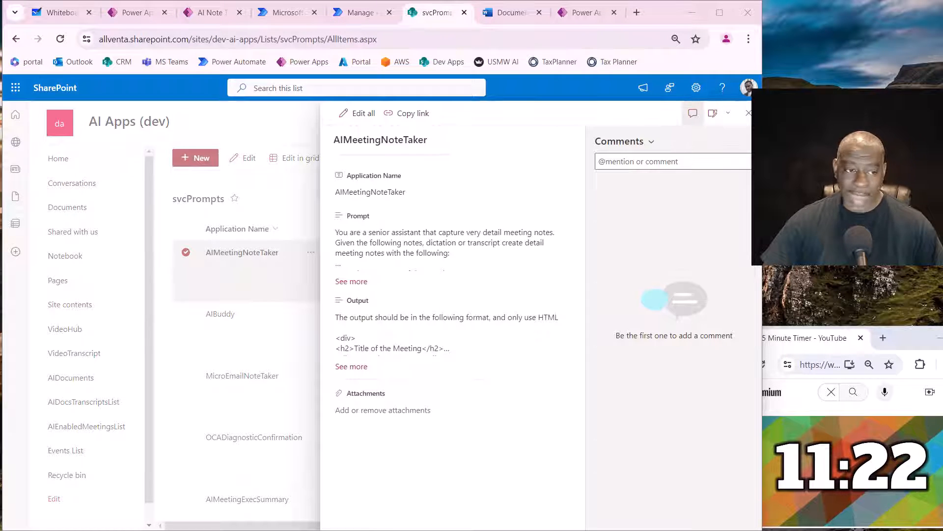
pyautogui.moveTo(0, 222); pyautogui.dragTo(538, 84)
pyautogui.hotkey('ctrl', 'v')
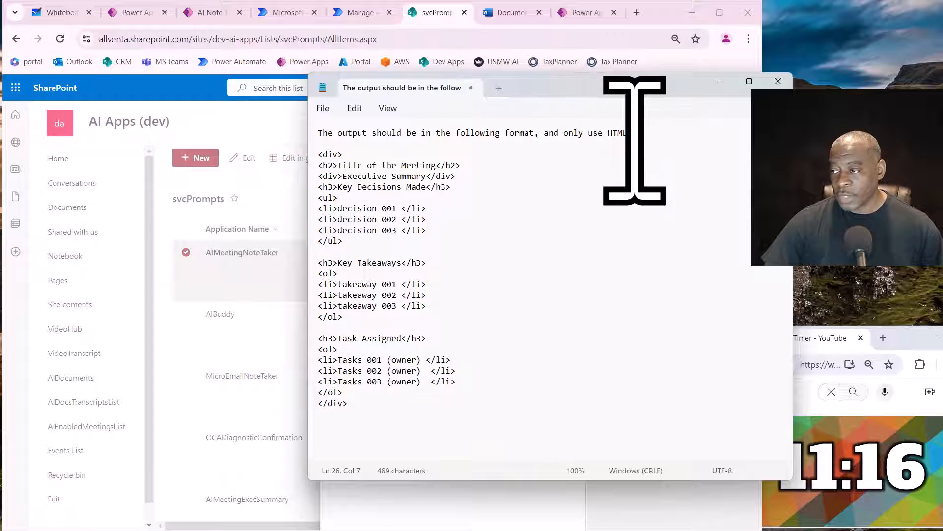
# - Replace the meeting title inside the h2 heading of the output template with "App Requirement"
pyautogui.moveTo(629, 133); pyautogui.dragTo(317, 133)
pyautogui.click(543, 227)
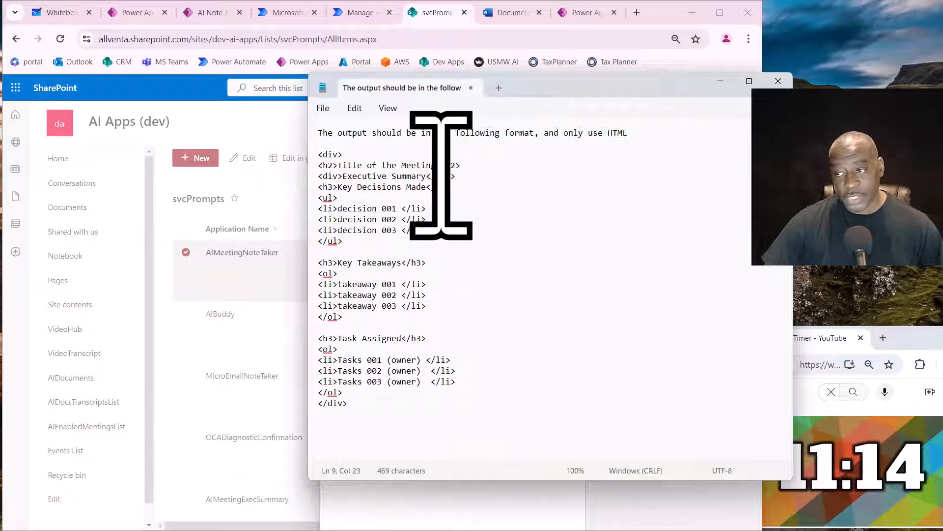
pyautogui.moveTo(436, 166); pyautogui.dragTo(342, 166)
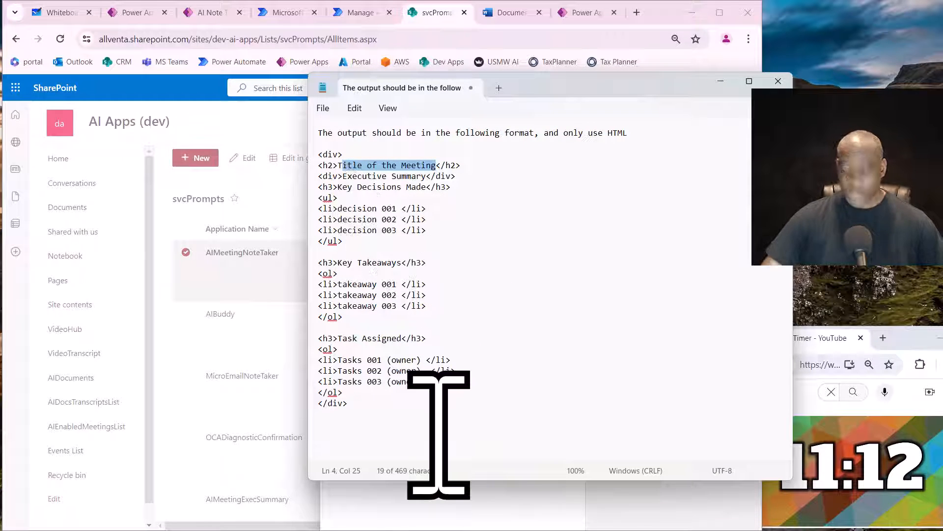
pyautogui.press('BackSpace')
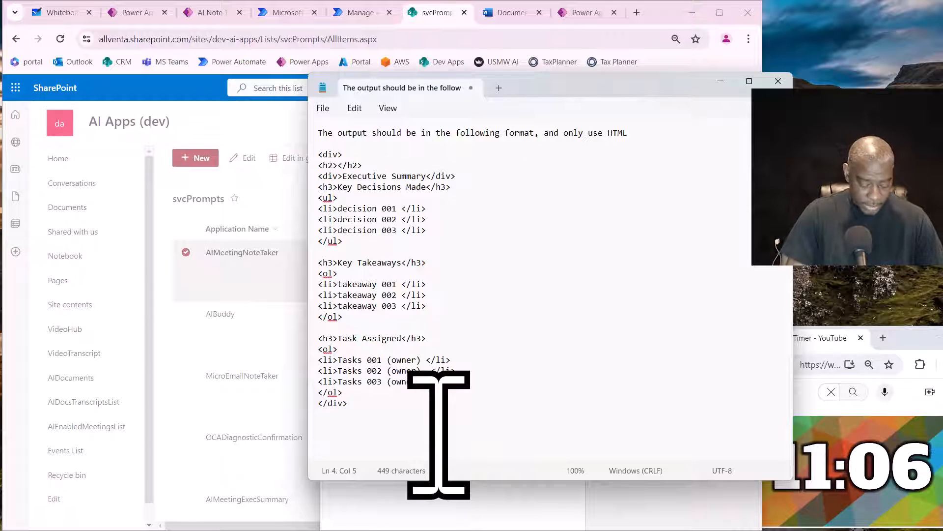
pyautogui.write('equir')
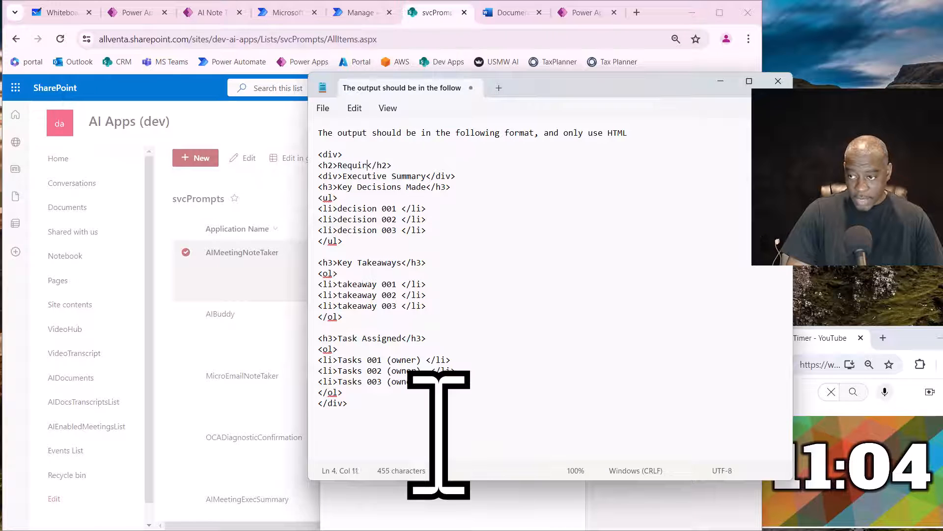
pyautogui.press('BackSpace')
pyautogui.press('BackSpace')
pyautogui.press('BackSpace')
pyautogui.press('BackSpace')
pyautogui.write('App ')
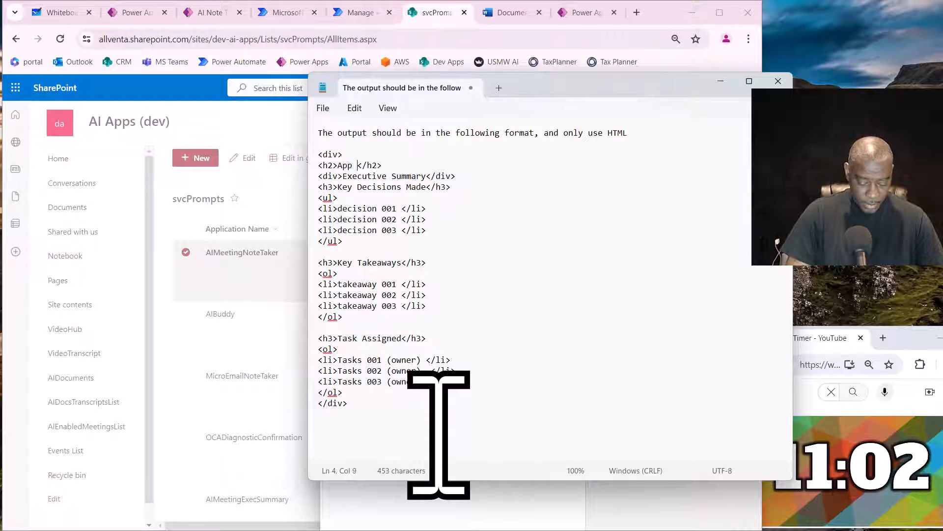
pyautogui.write('Requir')
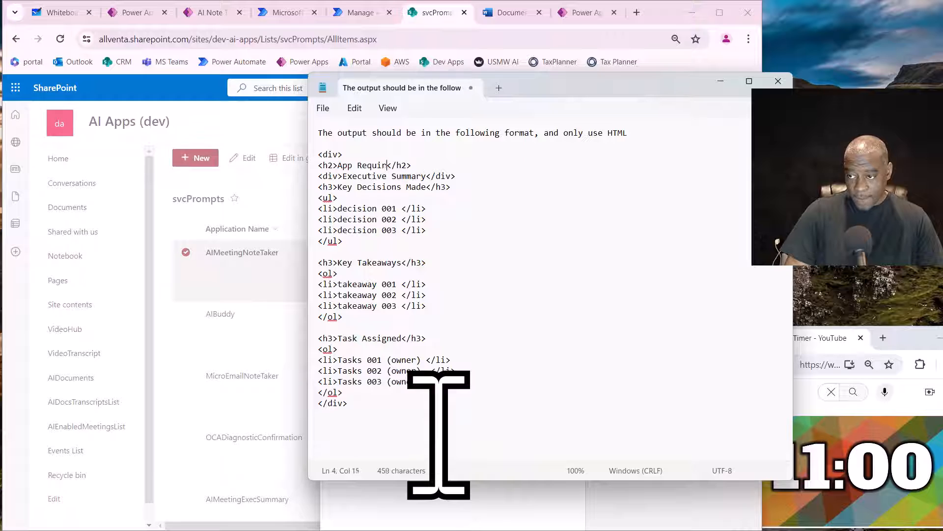
pyautogui.write('ement')
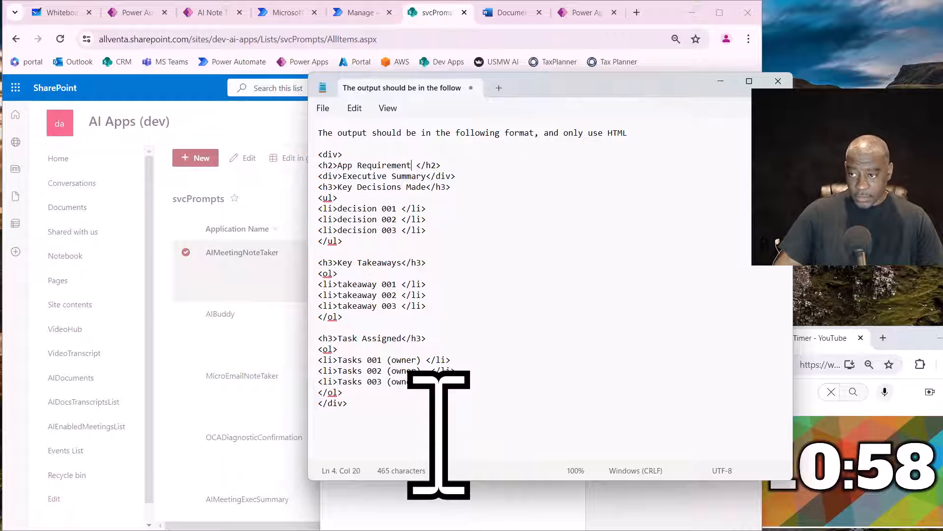
# - Replace the word App at the start of the h2 heading with the placeholder "<App Name>"
pyautogui.press('Left')
pyautogui.press('Left')
pyautogui.press('Left')
pyautogui.press('Left')
pyautogui.press('Left')
pyautogui.press('Left')
pyautogui.press('Left')
pyautogui.press('Left')
pyautogui.press('Right')
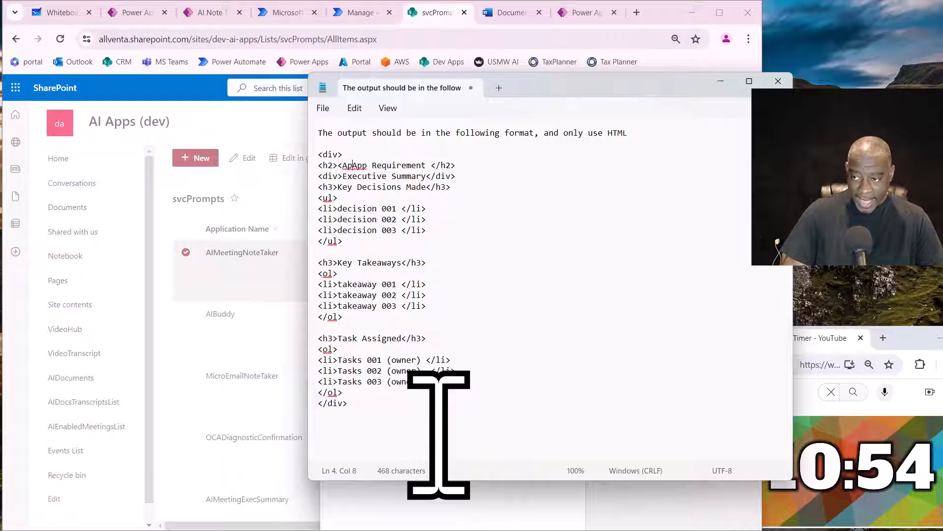
pyautogui.write('p MNa')
pyautogui.press('BackSpace')
pyautogui.press('BackSpace')
pyautogui.press('BackSpace')
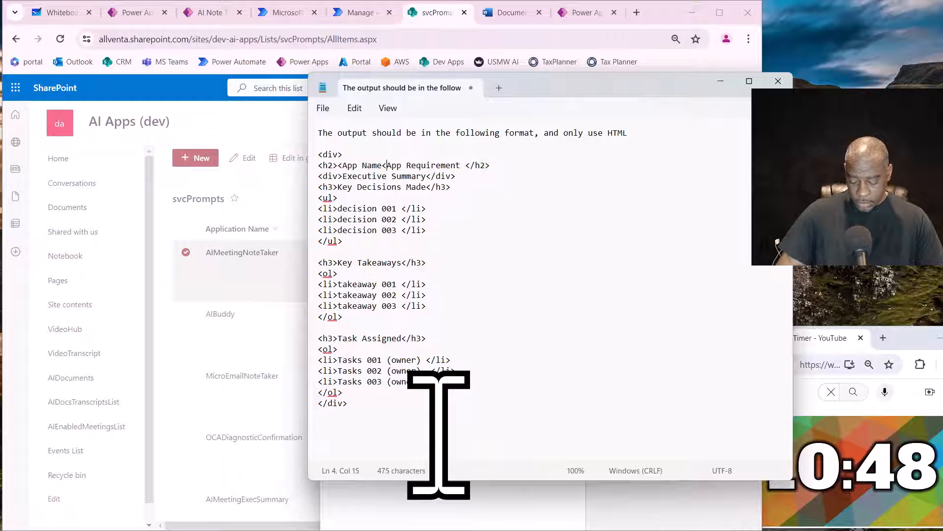
pyautogui.press('BackSpace')
pyautogui.write('>')
pyautogui.press('Delete')
pyautogui.press('Delete')
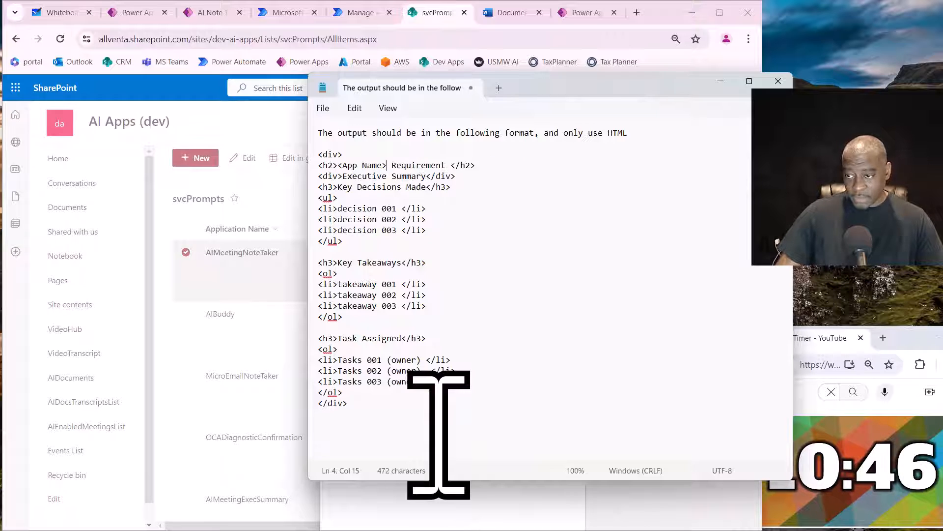
pyautogui.press('Delete')
# - Add the word Document after Requirement in the h2 heading
pyautogui.press('Right')
pyautogui.press('Right')
pyautogui.press('Right')
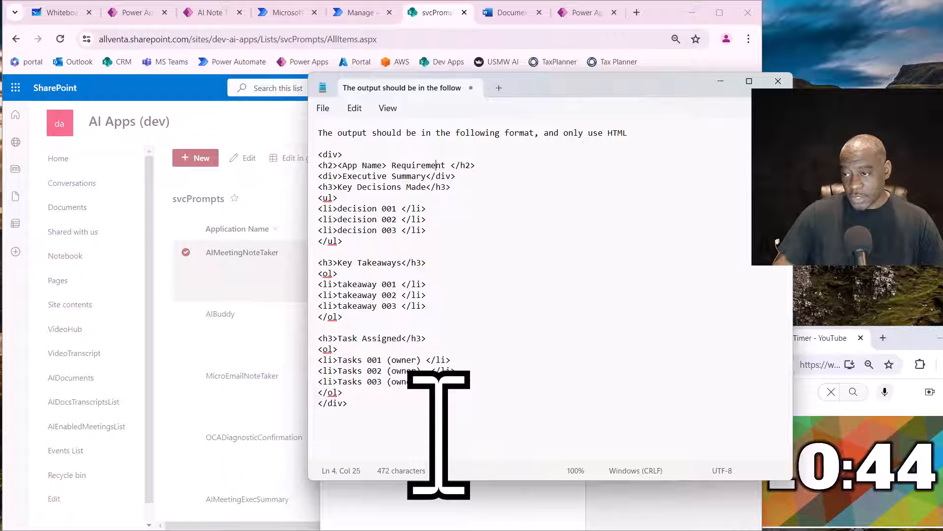
pyautogui.press('Right')
pyautogui.press('Right')
pyautogui.write('Doc')
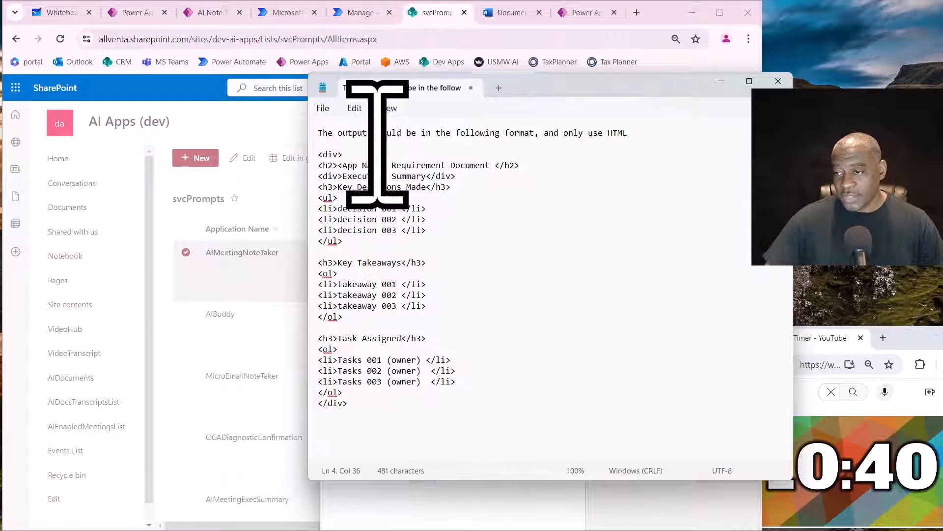
pyautogui.click(343, 166)
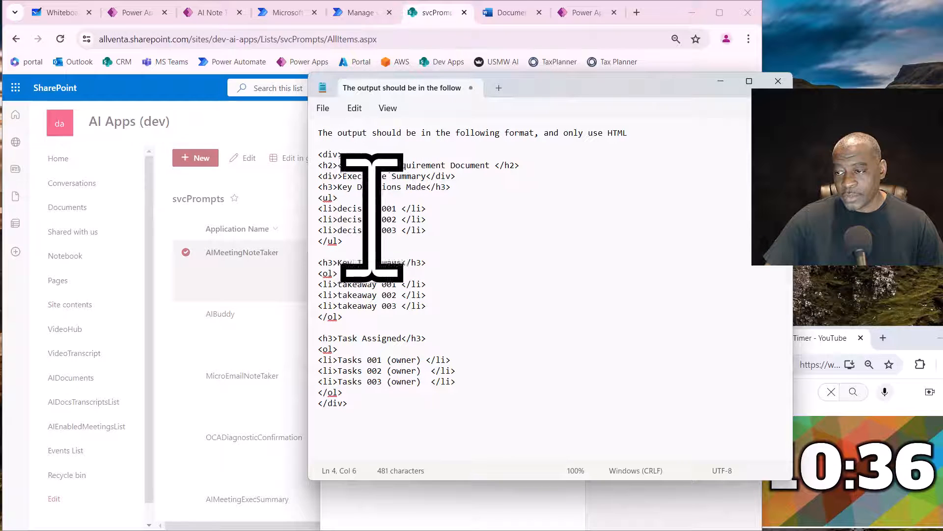
# - Add an empty div element on a new line below the Executive Summary line
pyautogui.click(479, 177)
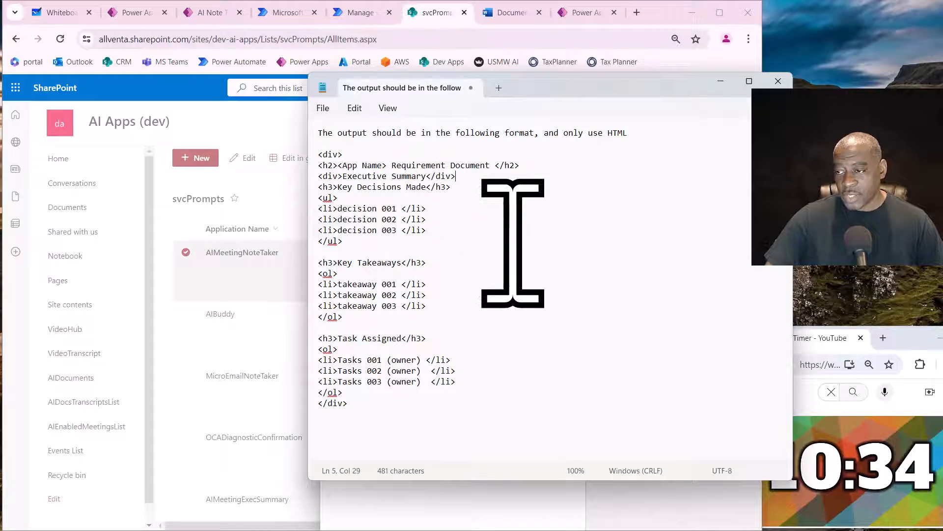
pyautogui.press('Return')
pyautogui.write('<')
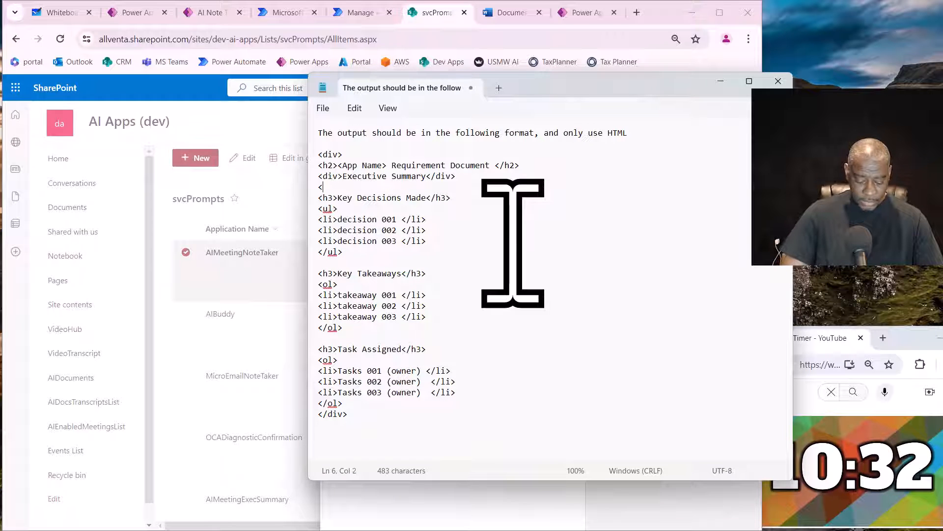
pyautogui.write('div>')
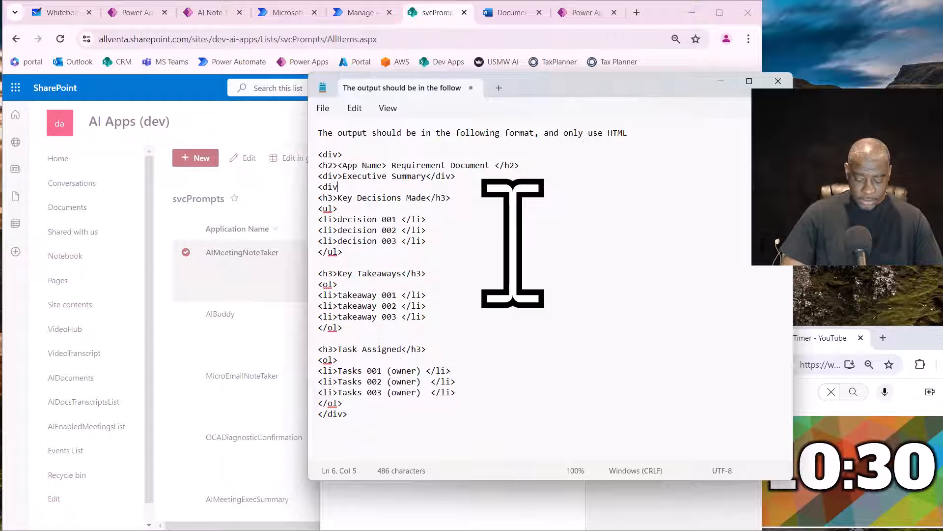
pyautogui.write('></d')
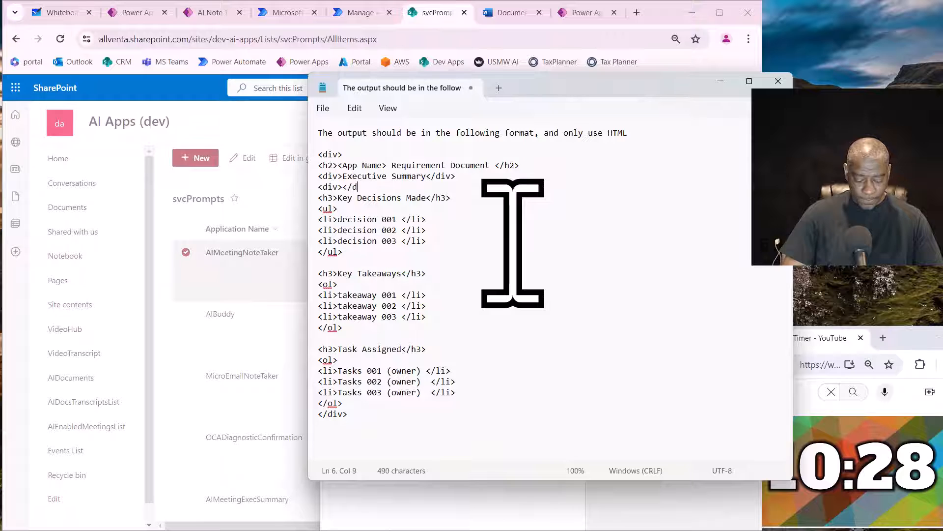
pyautogui.write('iv>')
pyautogui.press('Left')
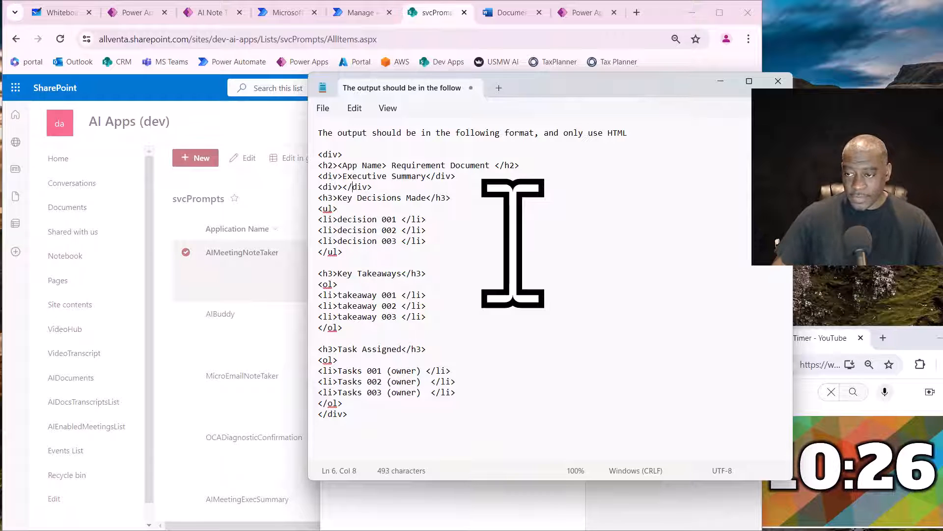
# - Enter the placeholder "<list the exec summary here>" inside the empty div below the Executive Summary line
pyautogui.press('Left')
pyautogui.press('Left')
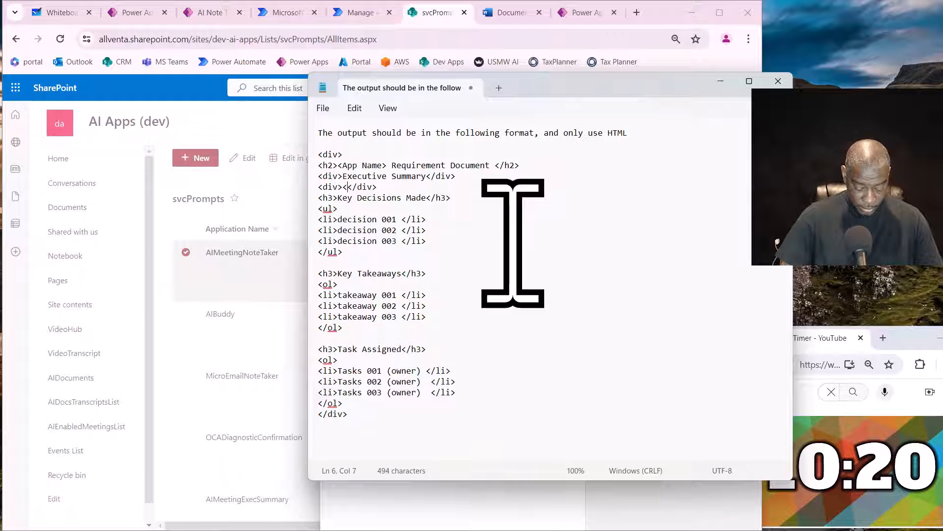
pyautogui.write('list ')
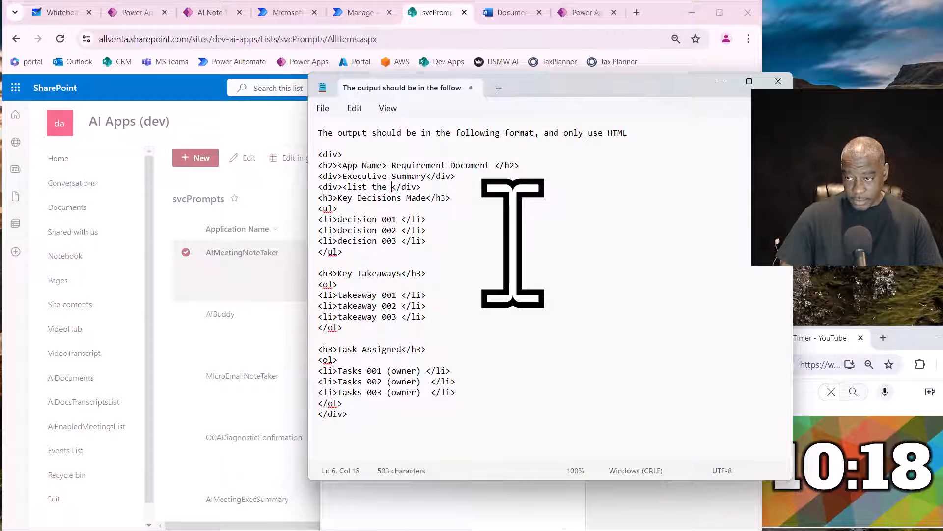
pyautogui.write('the exec su')
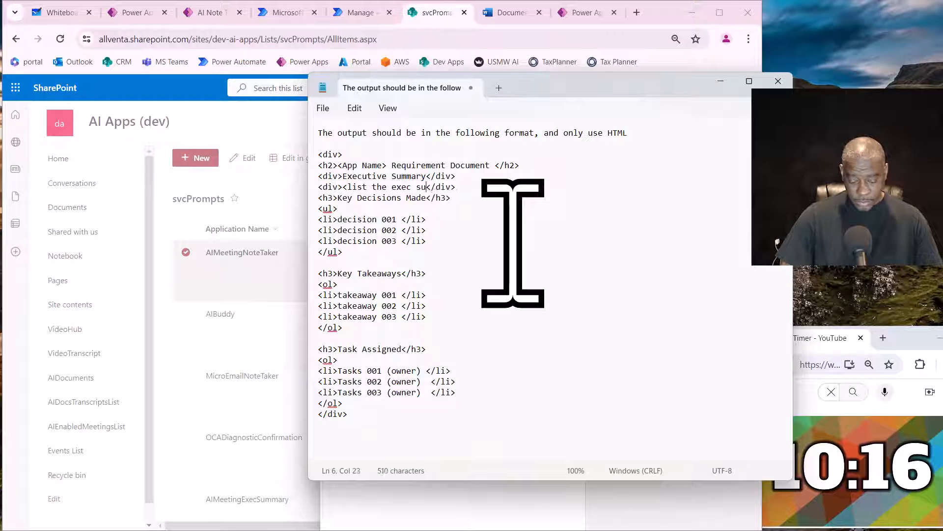
pyautogui.write('mmary here>')
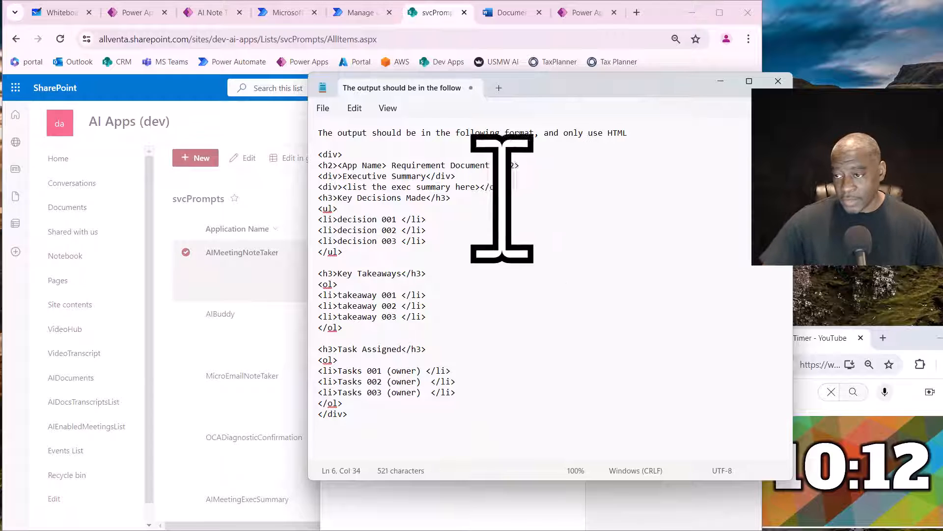
pyautogui.doubleClick(464, 187)
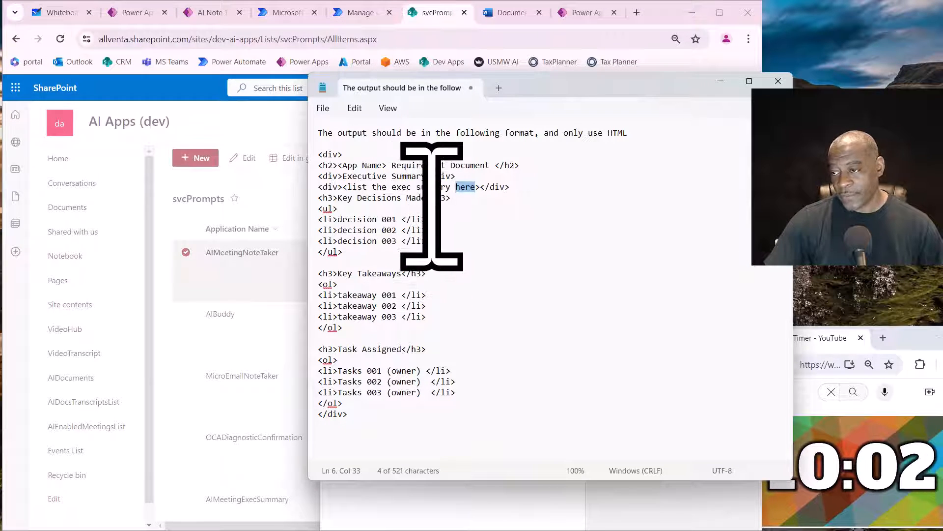
# - Replace the "Key Decisions Made" text in the first h3 heading with "Requirements"
pyautogui.moveTo(427, 197); pyautogui.dragTo(362, 197)
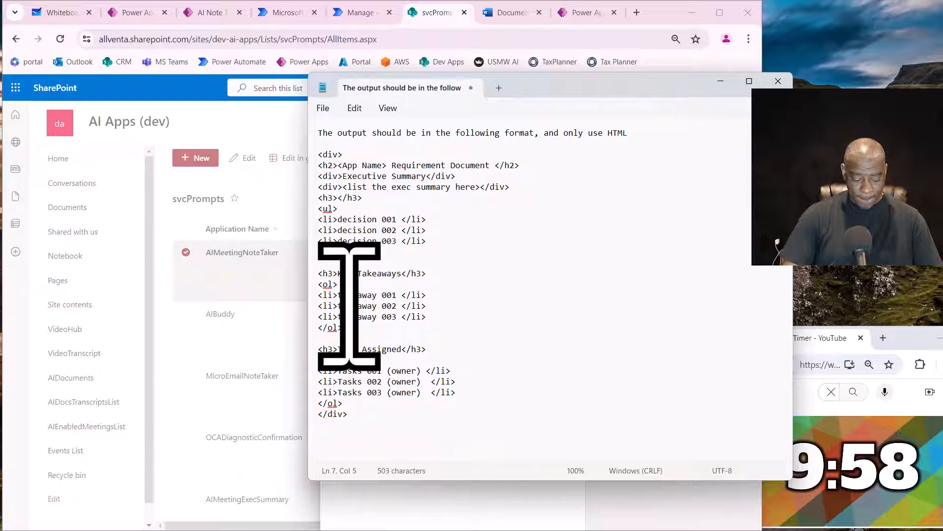
pyautogui.write('Re')
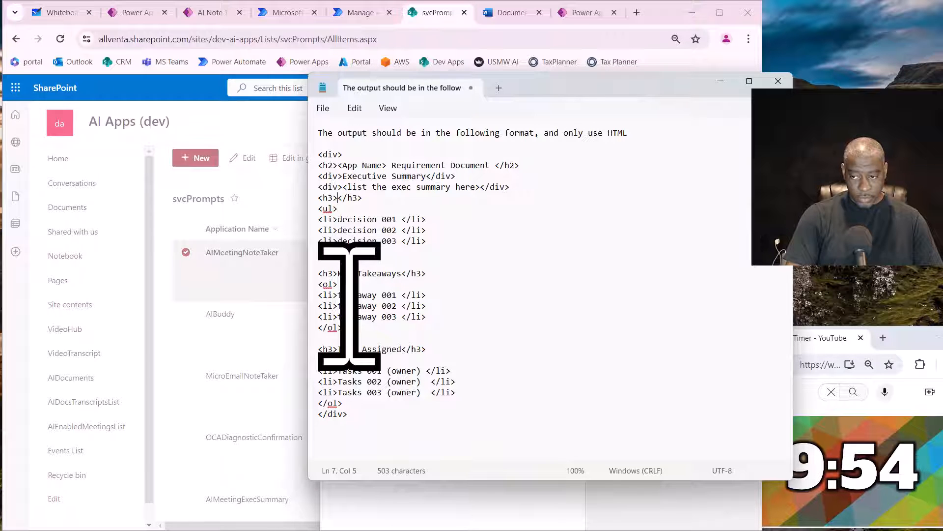
pyautogui.write('Reqw')
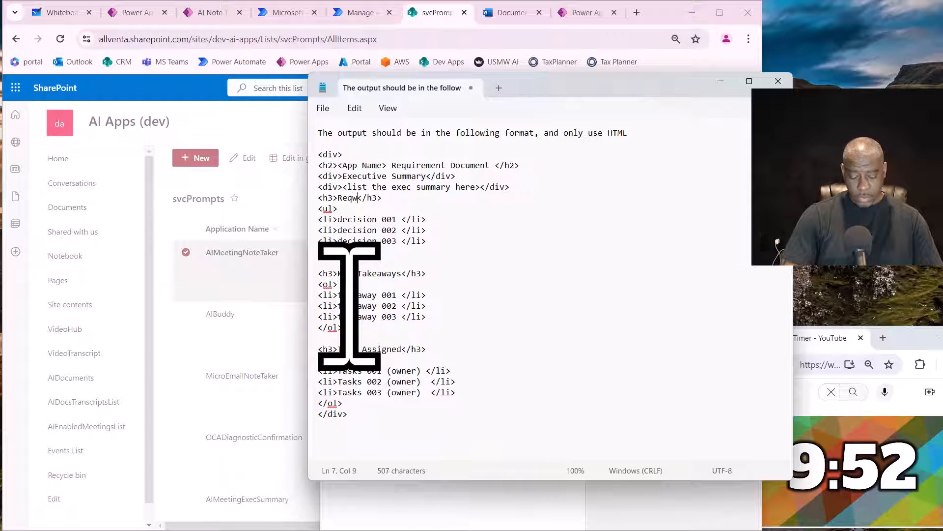
pyautogui.press('BackSpace')
pyautogui.write('uiremen')
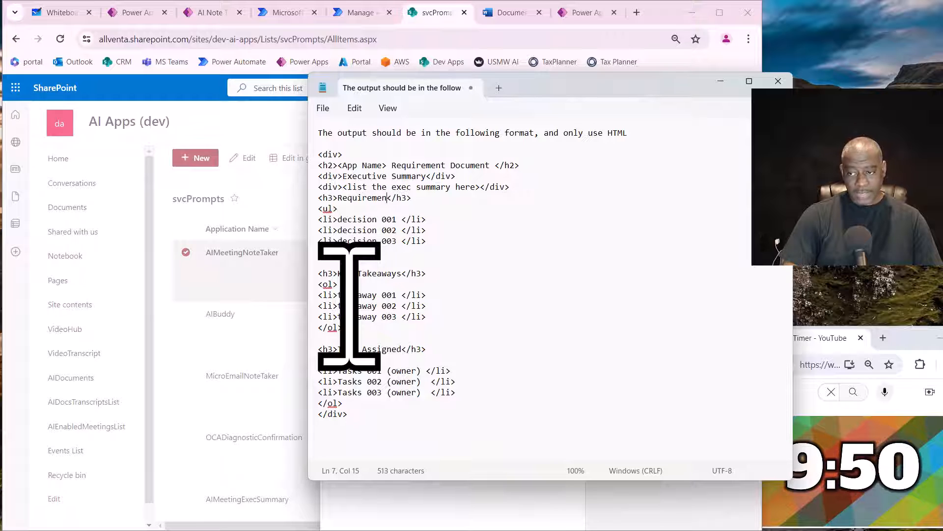
pyautogui.write('ts')
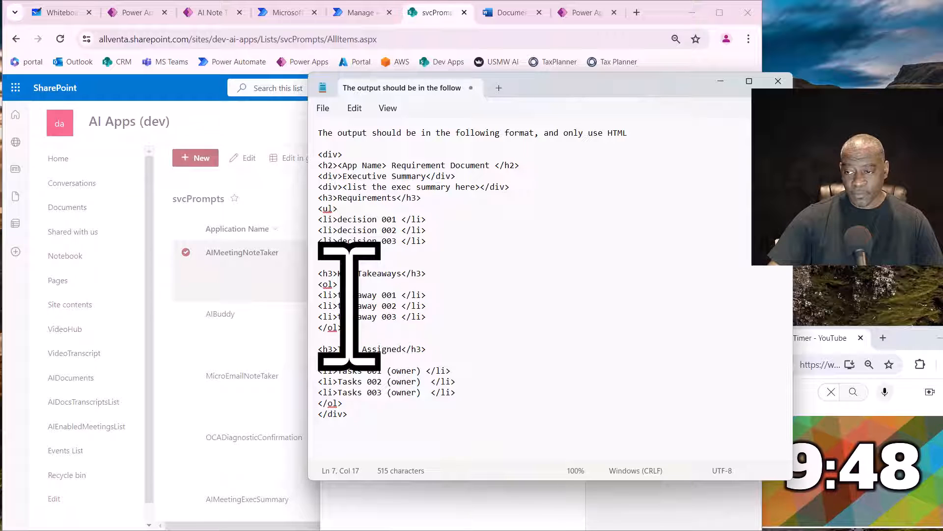
# - Replace the "Key Takeaways" text in the second h3 heading with "Features"
pyautogui.click(402, 273)
pyautogui.doubleClick(373, 273)
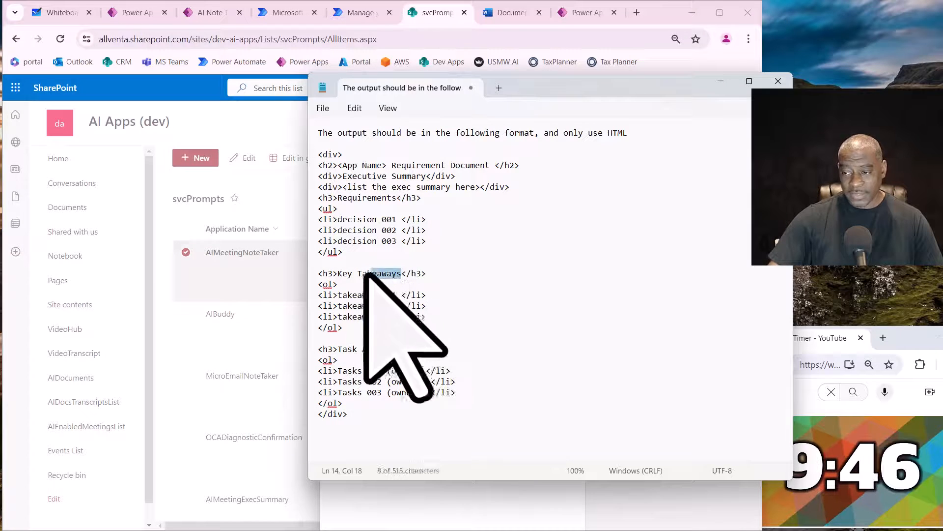
pyautogui.press('BackSpace')
pyautogui.press('BackSpace')
pyautogui.press('BackSpace')
pyautogui.press('BackSpace')
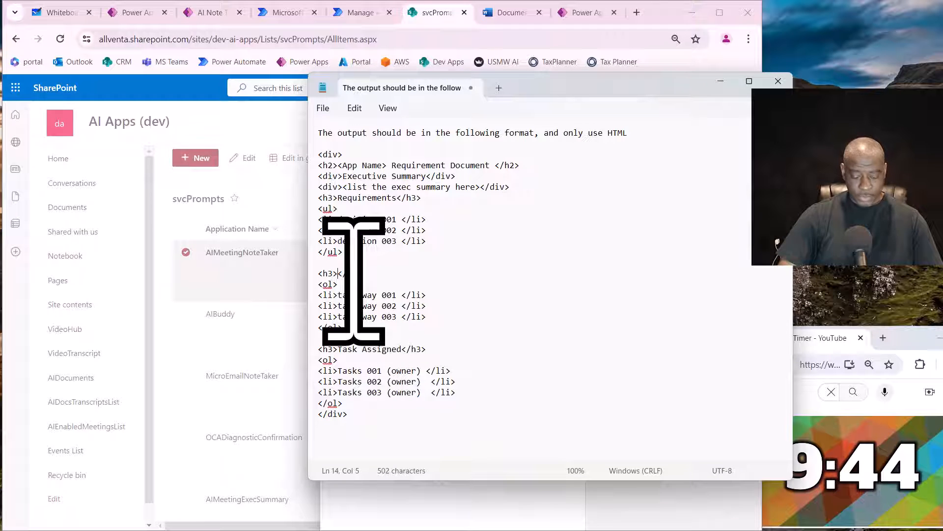
pyautogui.write('Features')
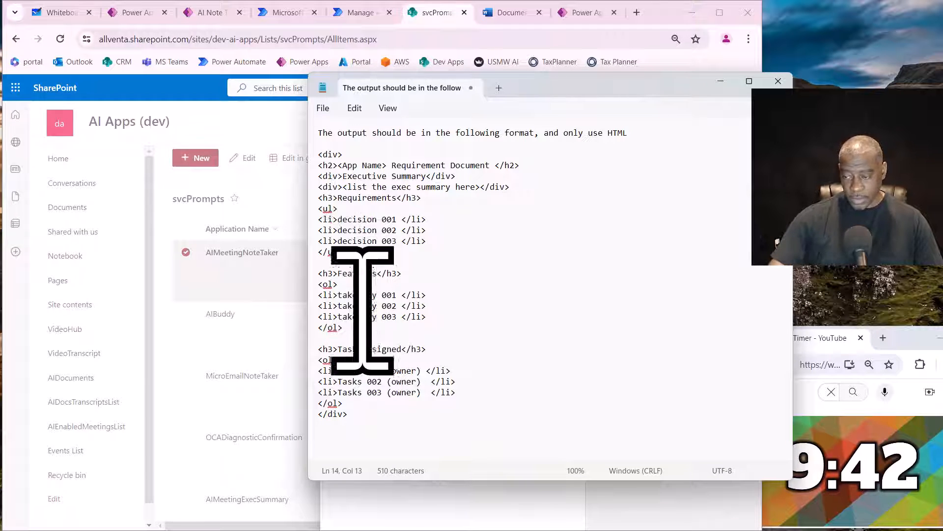
# - Replace the "Task Assigned" text in the third h3 heading with "Test cases"
pyautogui.click(402, 349)
pyautogui.moveTo(402, 350); pyautogui.dragTo(353, 352)
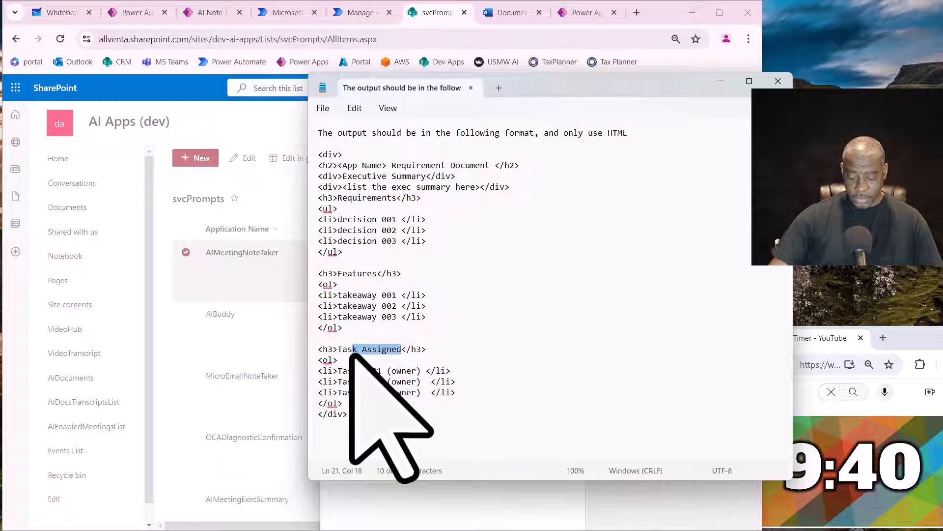
pyautogui.press('BackSpace')
pyautogui.press('BackSpace')
pyautogui.press('BackSpace')
pyautogui.write('Twest')
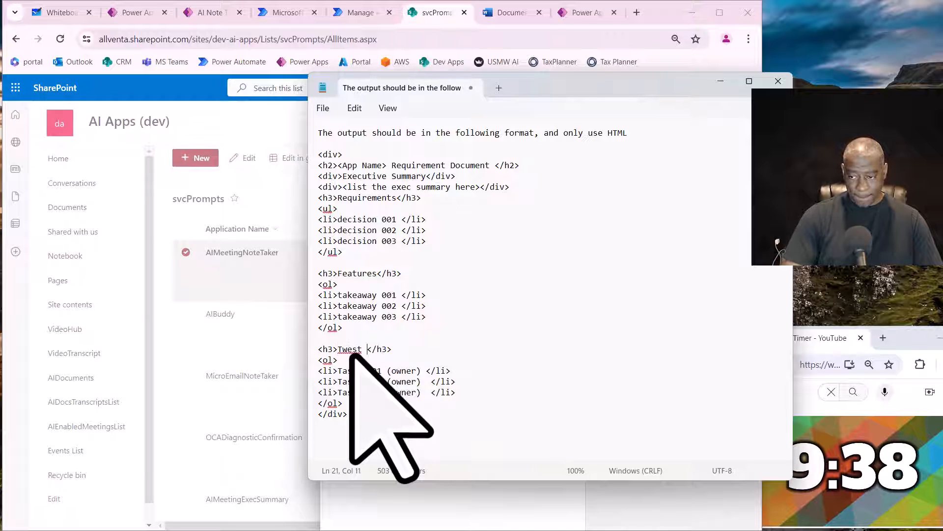
pyautogui.press('BackSpace')
pyautogui.press('BackSpace')
pyautogui.press('BackSpace')
pyautogui.write('t cas')
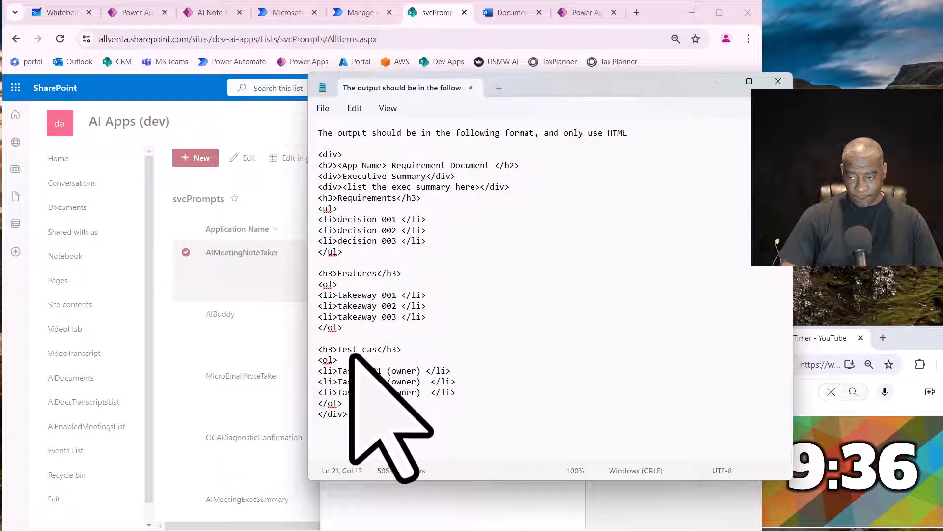
pyautogui.write('es')
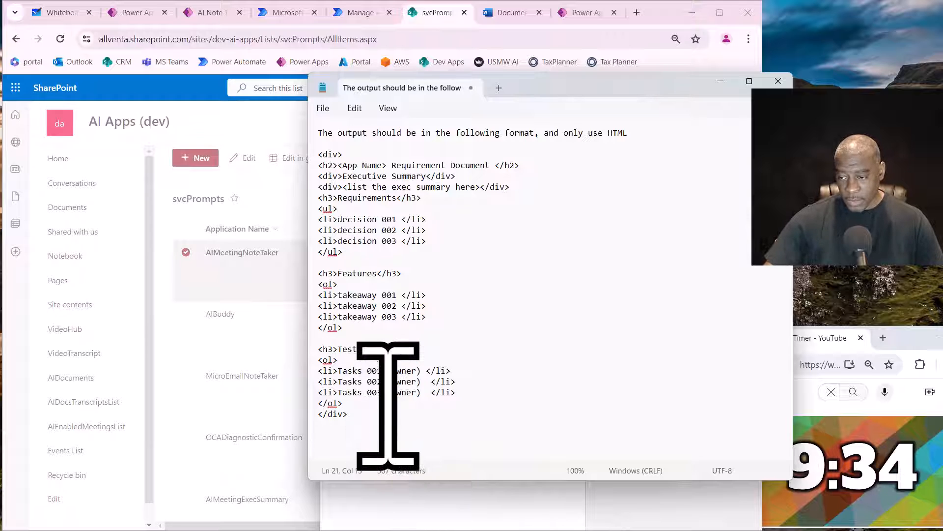
# - Replace the ordered list of tasks under Test cases with the placeholder "<create a html table here we the needed columns>"
pyautogui.moveTo(359, 404); pyautogui.dragTo(311, 364)
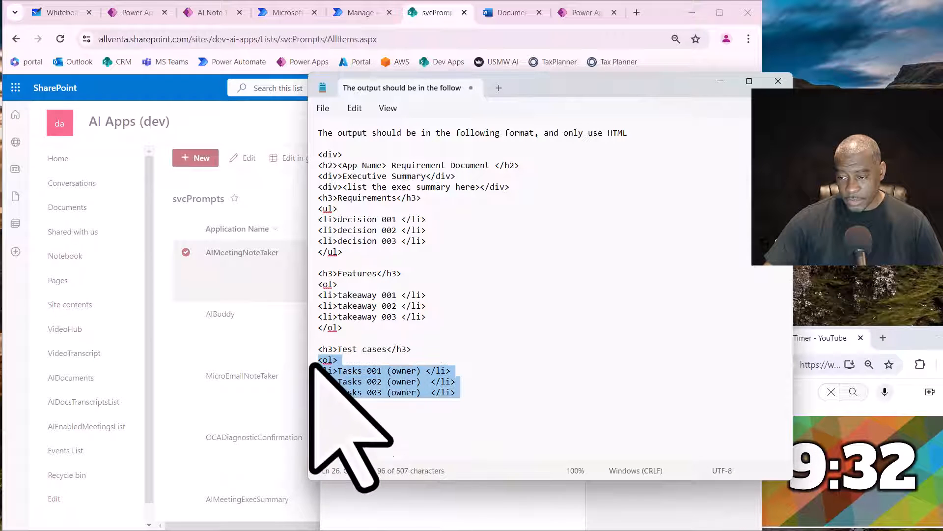
pyautogui.write('<')
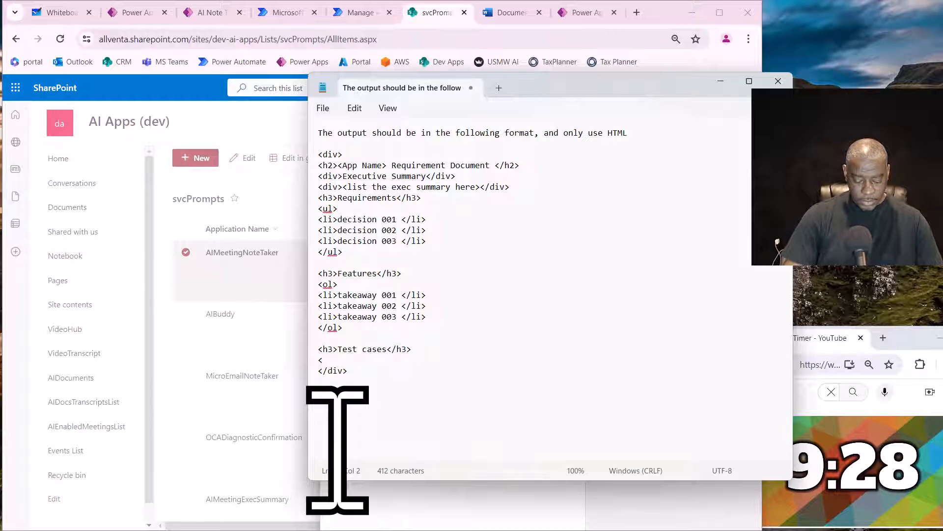
pyautogui.write('createa a')
pyautogui.press('BackSpace')
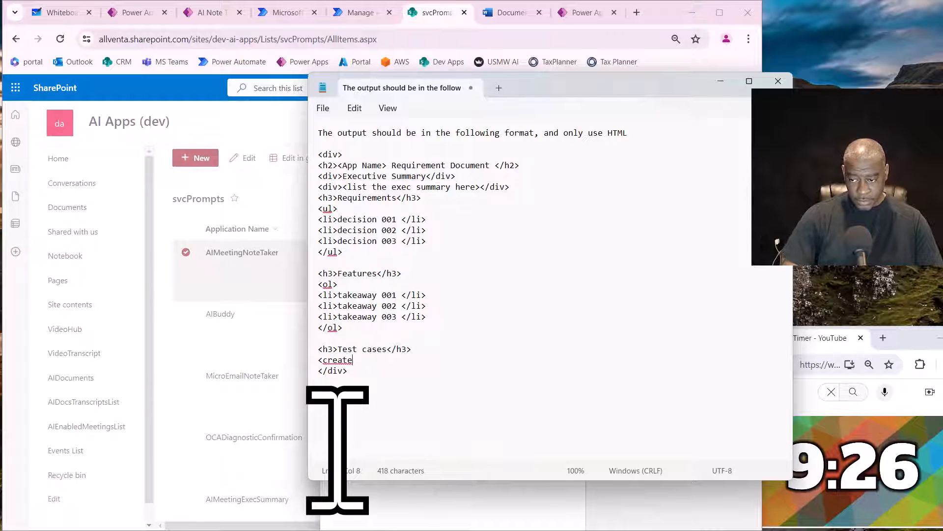
pyautogui.write('a')
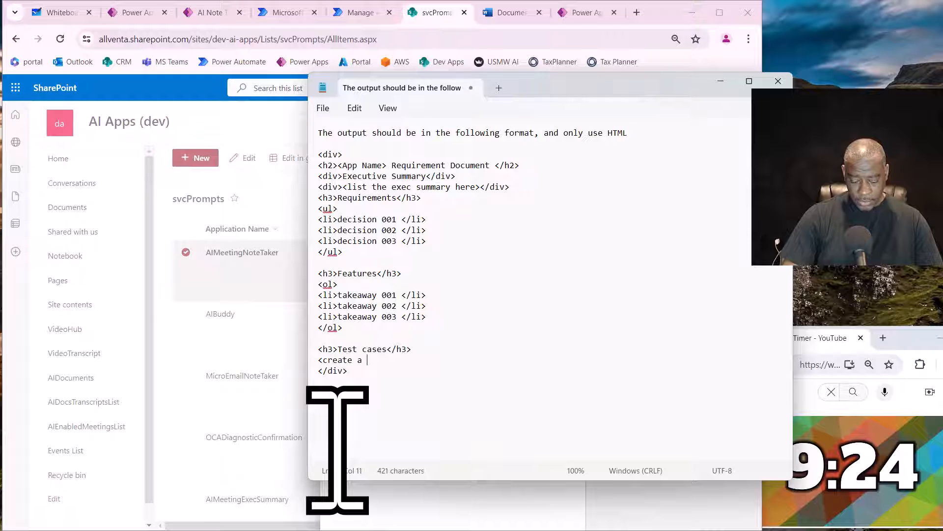
pyautogui.write(' html table ')
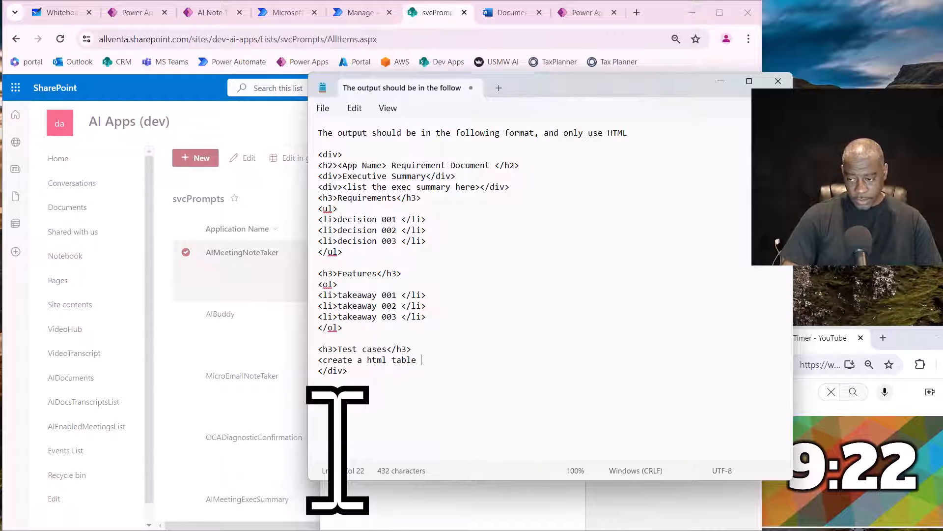
pyautogui.write('here ')
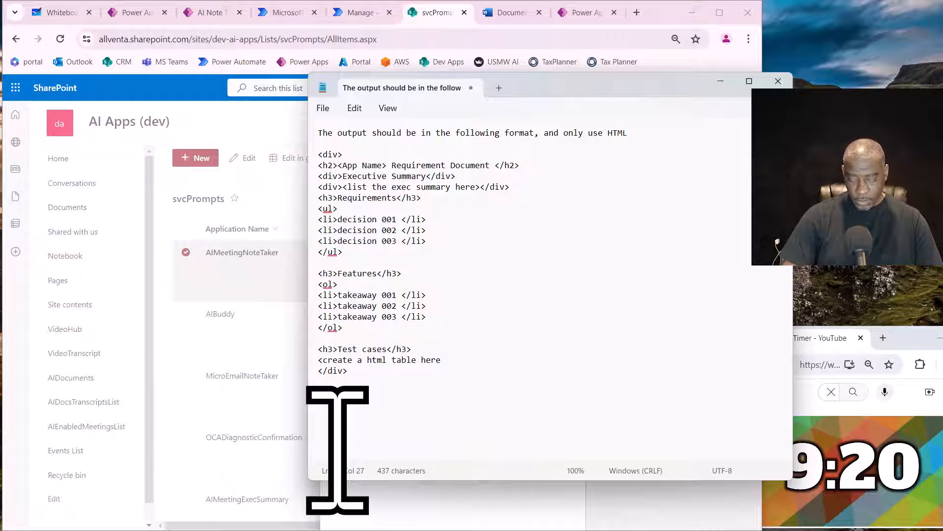
pyautogui.write('we ne')
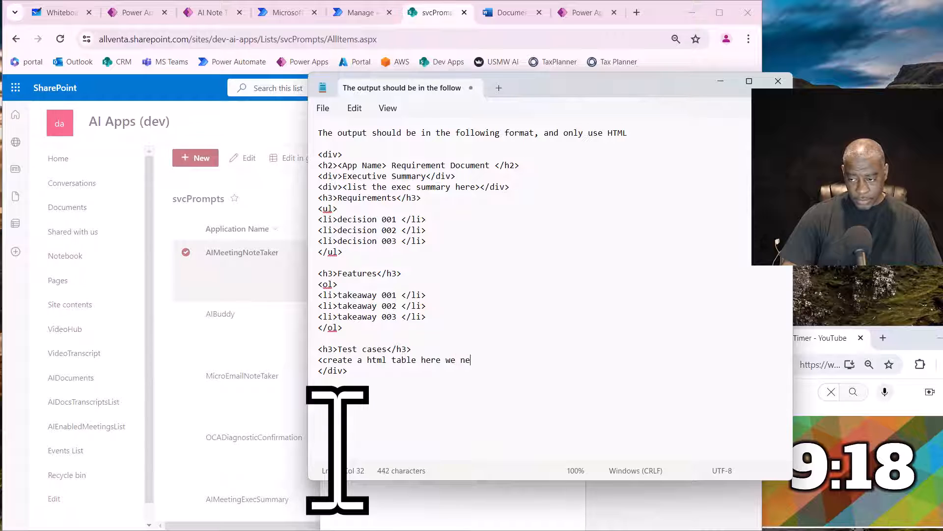
pyautogui.press('BackSpace')
pyautogui.press('BackSpace')
pyautogui.write('the needed')
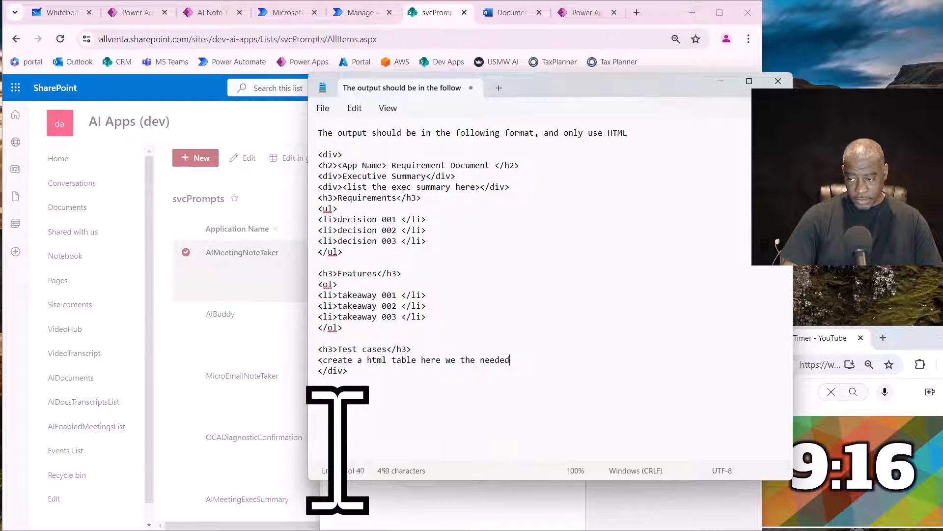
pyautogui.write(' columns>')
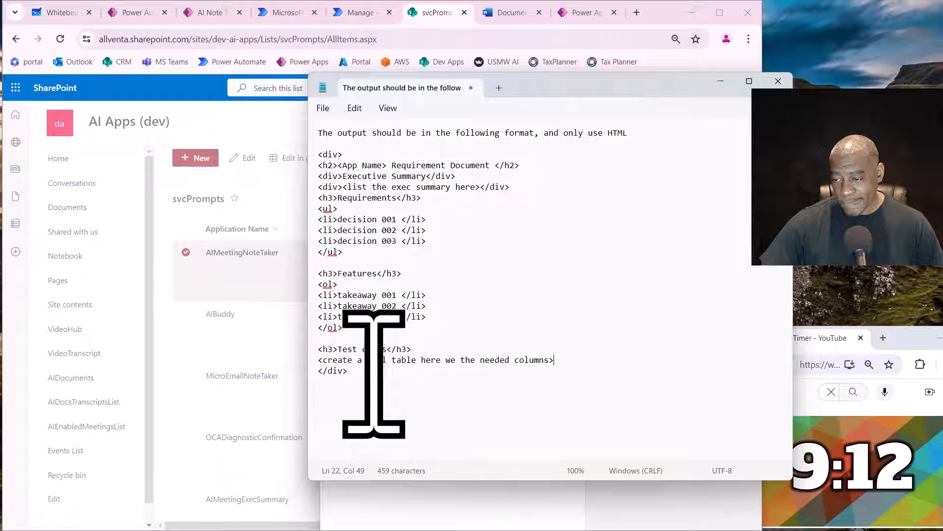
# - Copy the whole Features section, heading and ordered list, to below the closing div after a blank line
pyautogui.moveTo(364, 328); pyautogui.dragTo(302, 279)
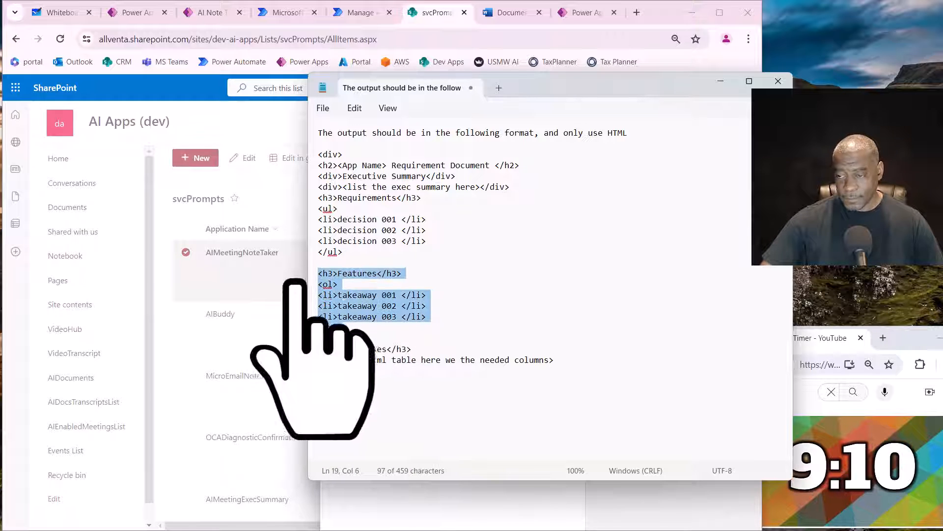
pyautogui.click(364, 371)
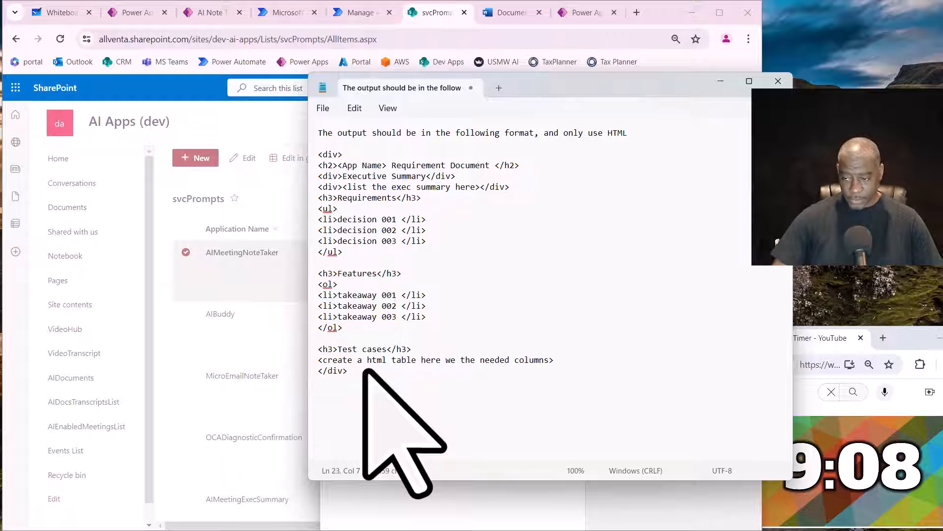
pyautogui.press('Return')
pyautogui.press('Return')
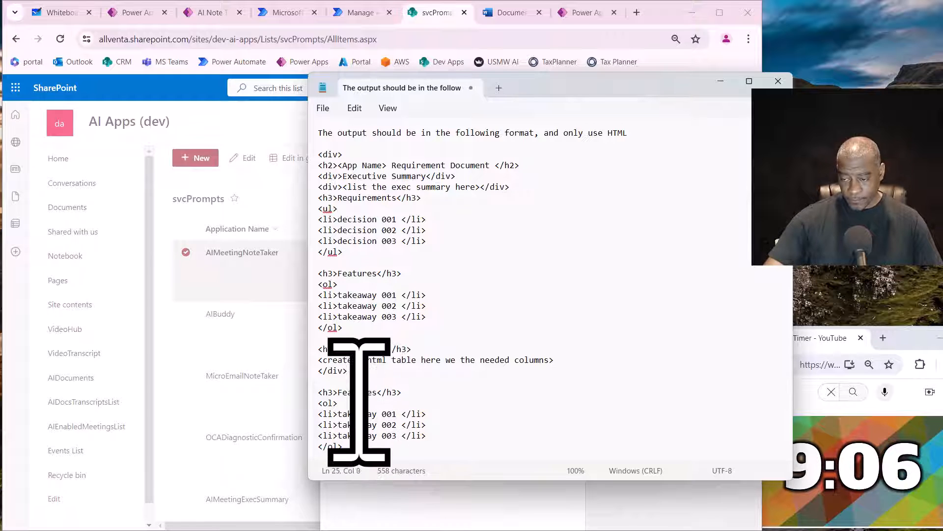
# - Change the heading of the copied Features section to "Assumptions"
pyautogui.doubleClick(361, 392)
pyautogui.write('Assumpeti')
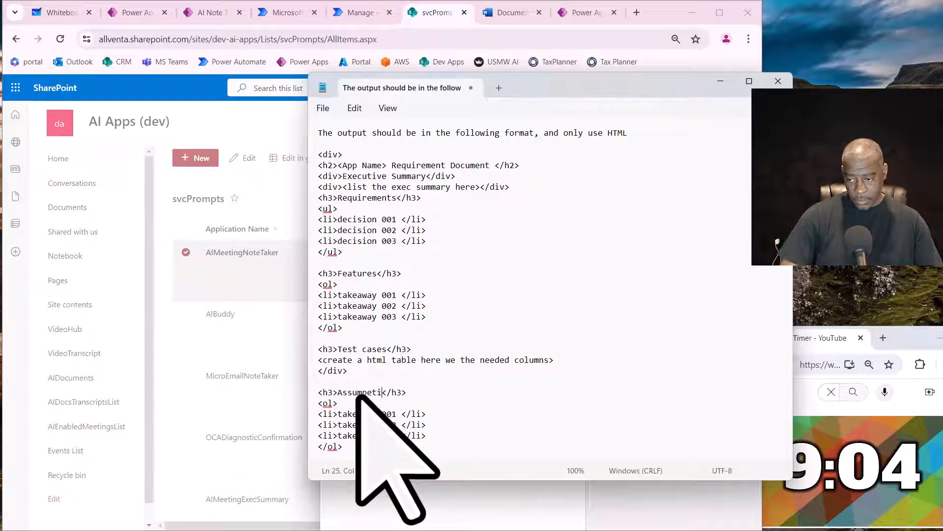
pyautogui.write('o')
pyautogui.press('BackSpace')
pyautogui.write('tions')
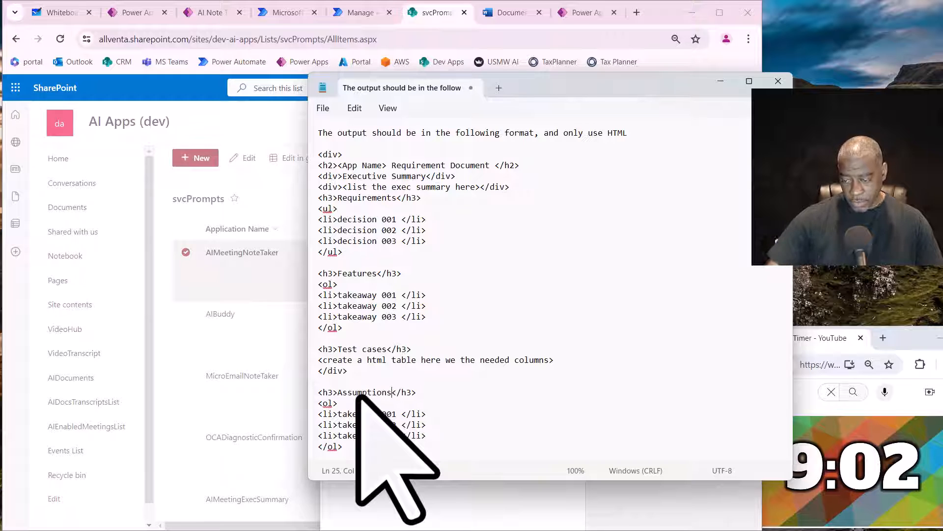
# - Replace the word takeaway with "Assumption" in list items 001, 002 and 003 under the Assumptions heading
pyautogui.doubleClick(376, 392)
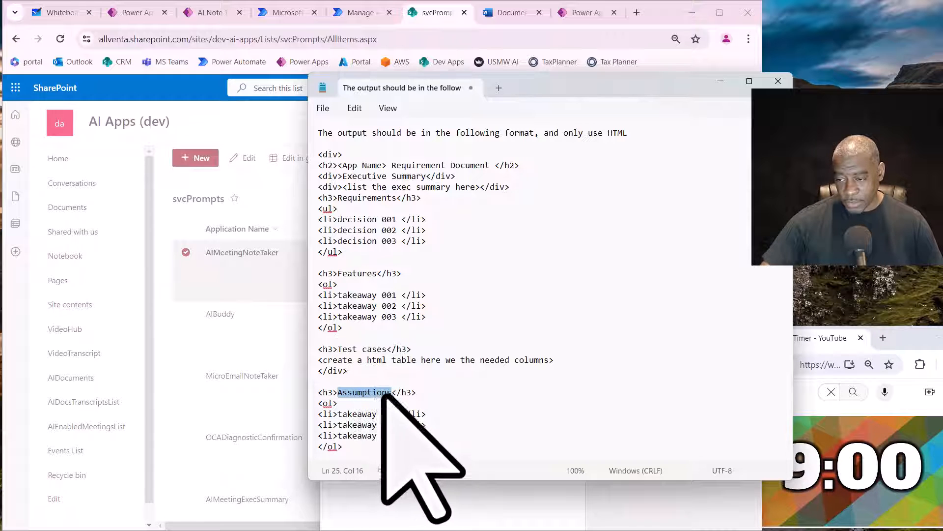
pyautogui.hotkey('ctrl', 'c')
pyautogui.doubleClick(366, 413)
pyautogui.hotkey('ctrl', 'v')
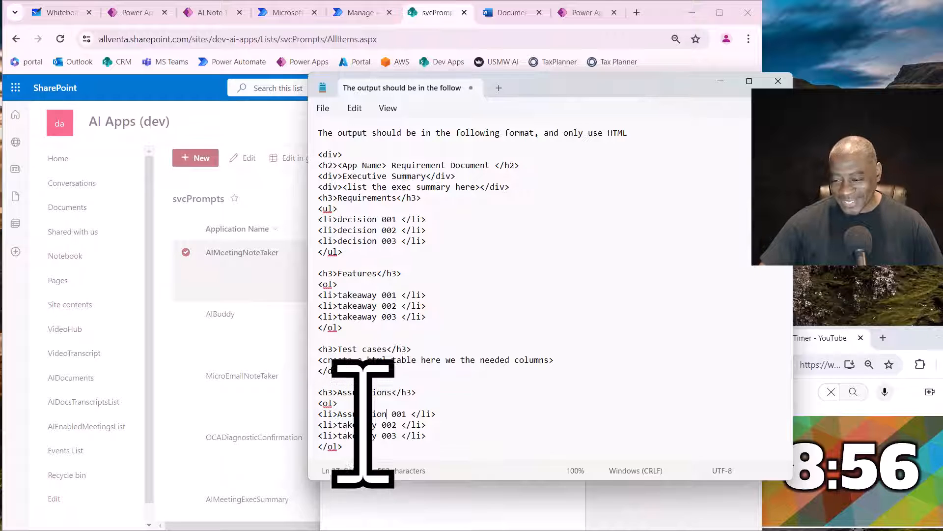
pyautogui.doubleClick(363, 414)
pyautogui.hotkey('ctrl', 'c')
pyautogui.doubleClick(359, 425)
pyautogui.hotkey('ctrl', 'v')
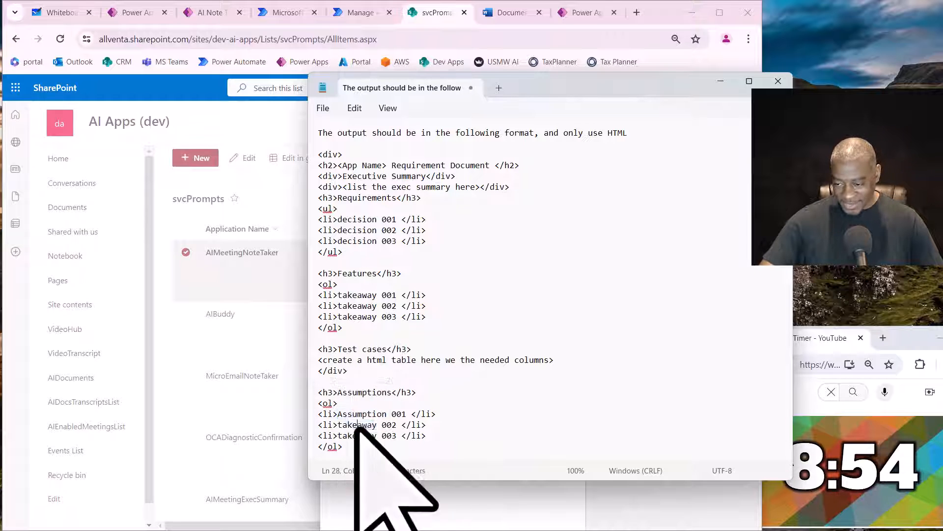
pyautogui.doubleClick(356, 435)
pyautogui.hotkey('ctrl', 'v')
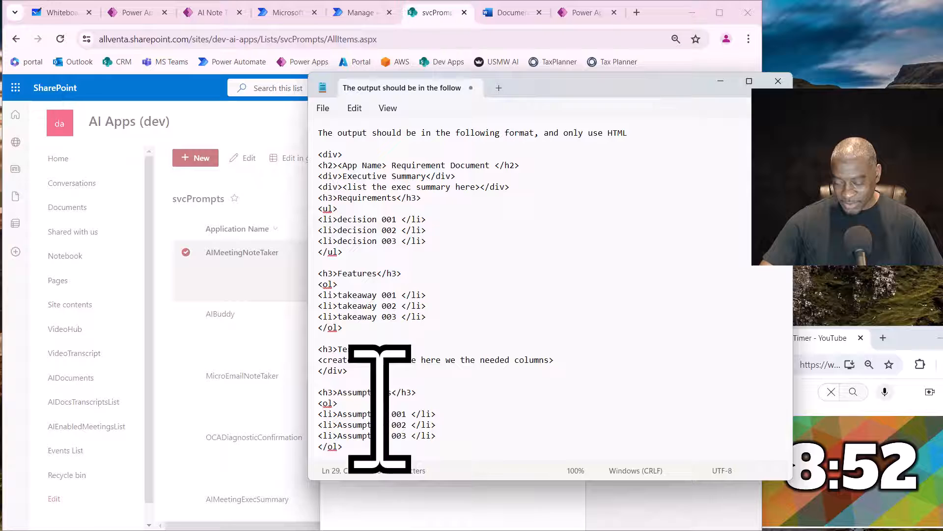
# - Replace the word takeaway with "Features" in list items 001, 002 and 003 under the Features heading
pyautogui.click(353, 274)
pyautogui.hotkey('ctrl', 'c')
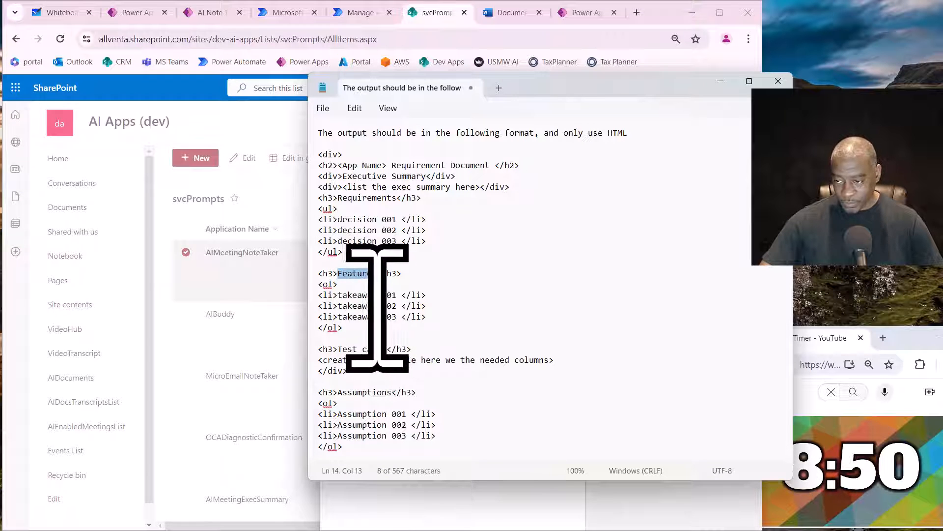
pyautogui.doubleClick(347, 295)
pyautogui.hotkey('ctrl', 'v')
pyautogui.doubleClick(355, 305)
pyautogui.hotkey('ctrl', 'v')
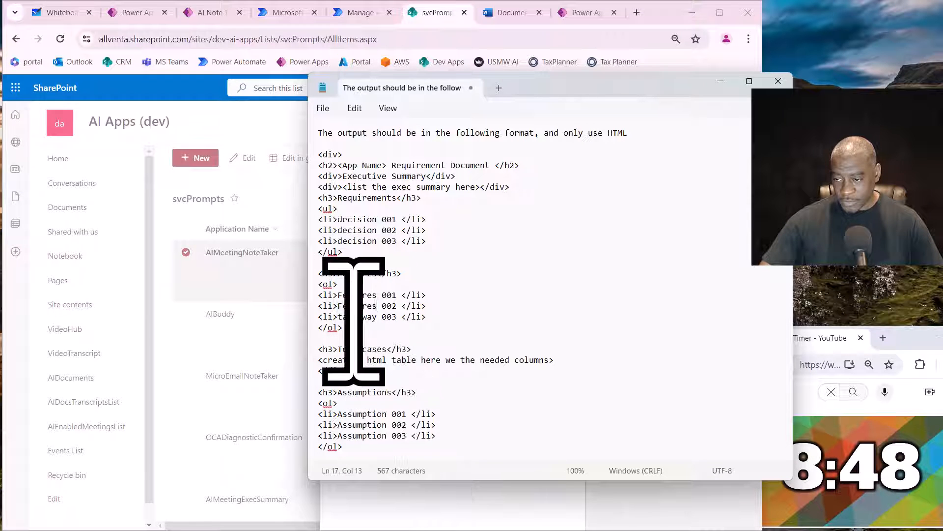
pyautogui.doubleClick(355, 316)
pyautogui.hotkey('ctrl', 'v')
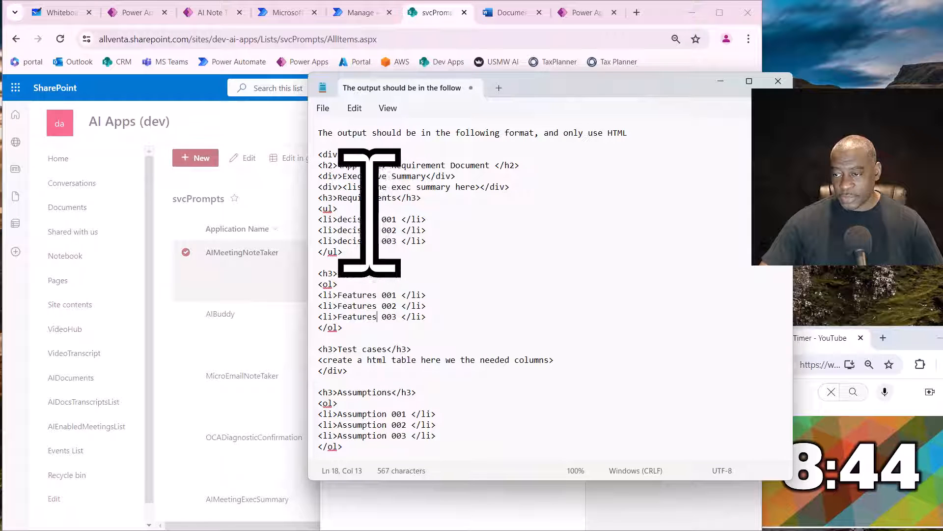
# - Replace the word decision with "Requirements" in list items 001, 002 and 003 under the Requirements heading
pyautogui.doubleClick(341, 199)
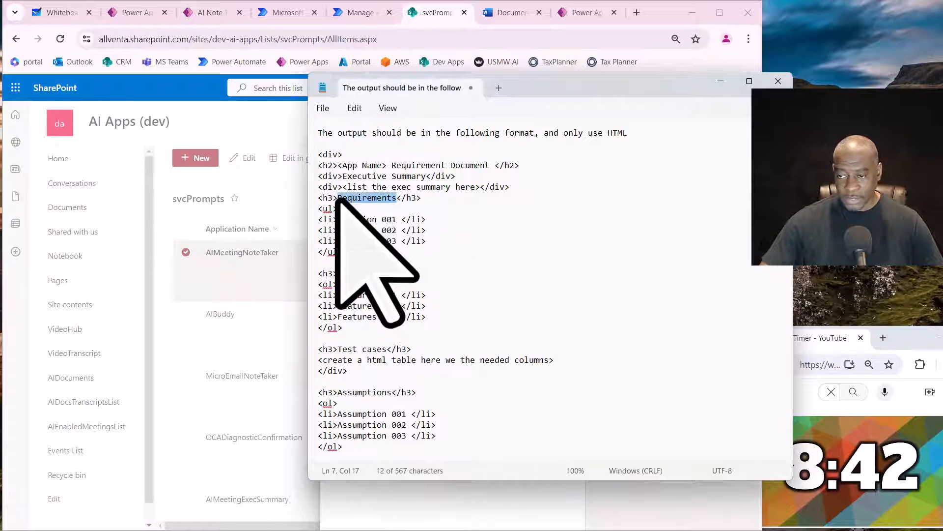
pyautogui.hotkey('ctrl', 'c')
pyautogui.click(362, 221)
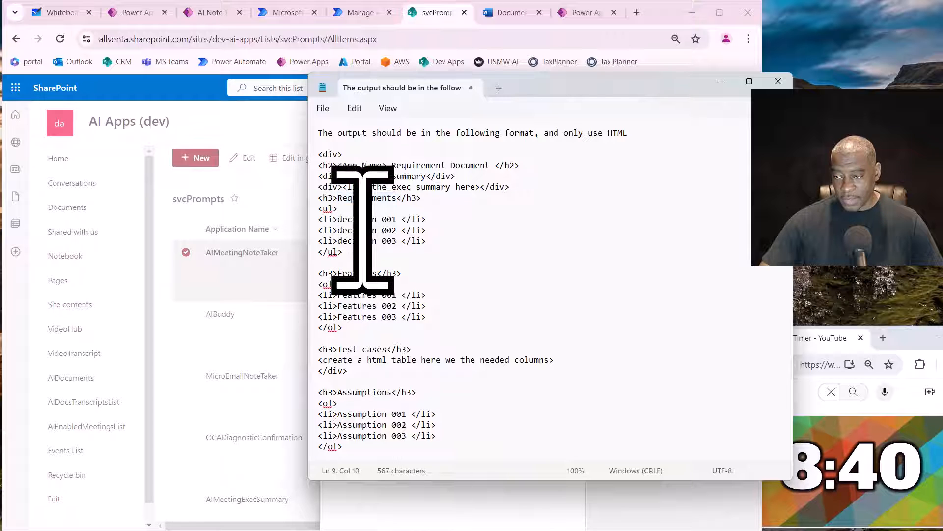
pyautogui.hotkey('ctrl', 'v')
pyautogui.doubleClick(361, 219)
pyautogui.hotkey('ctrl', 'v')
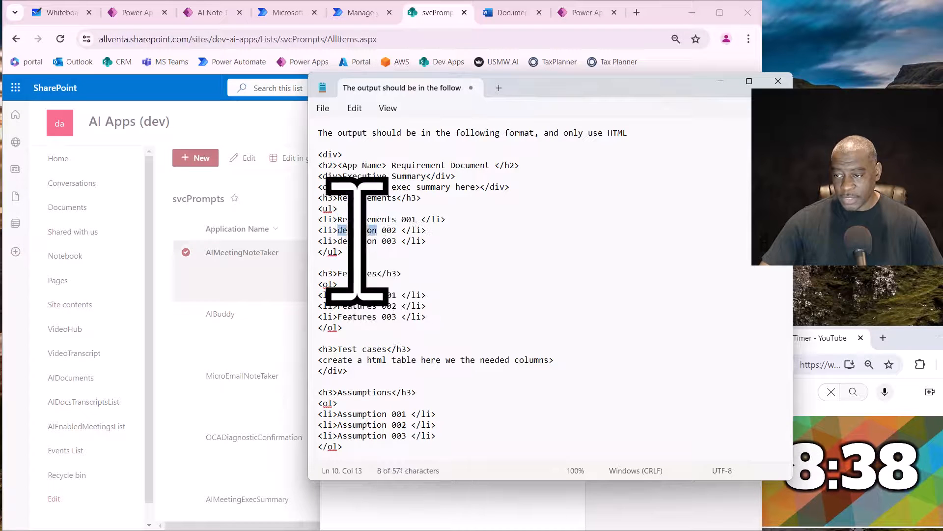
pyautogui.hotkey('ctrl', 'v')
pyautogui.tripleClick(360, 240)
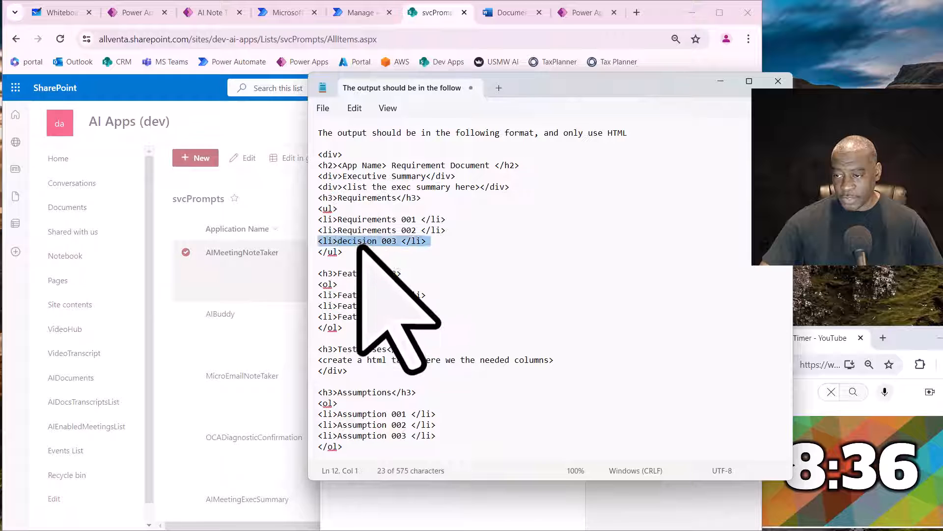
pyautogui.hotkey('ctrl', 'v')
pyautogui.hotkey('ctrl', 'z')
pyautogui.click(359, 243)
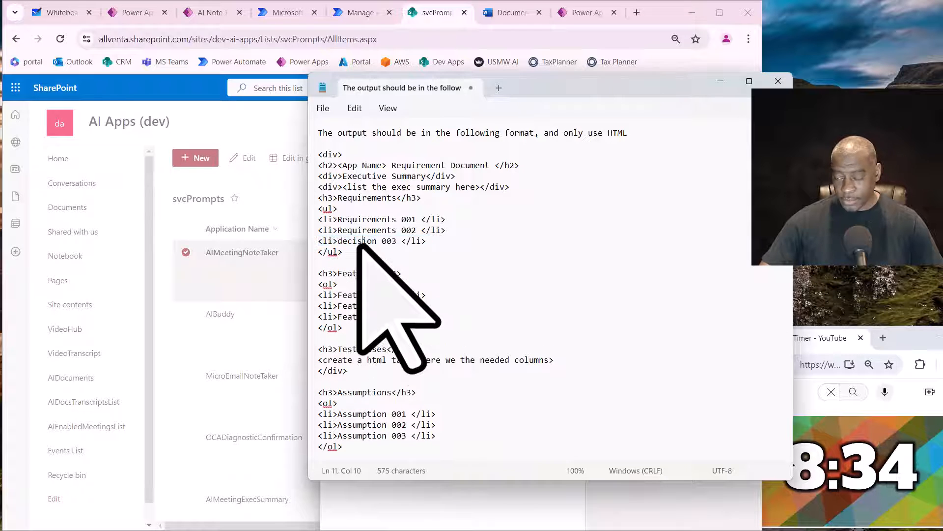
pyautogui.doubleClick(359, 241)
pyautogui.hotkey('ctrl', 'v')
# - Change the opening and closing list tags under the Requirements heading from unordered to ordered list tags
pyautogui.click(328, 209)
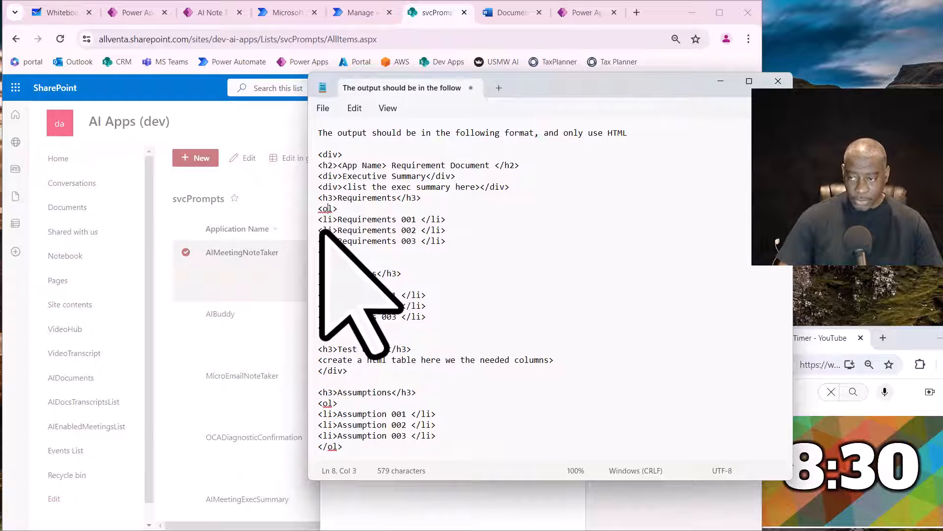
pyautogui.rightClick(328, 252)
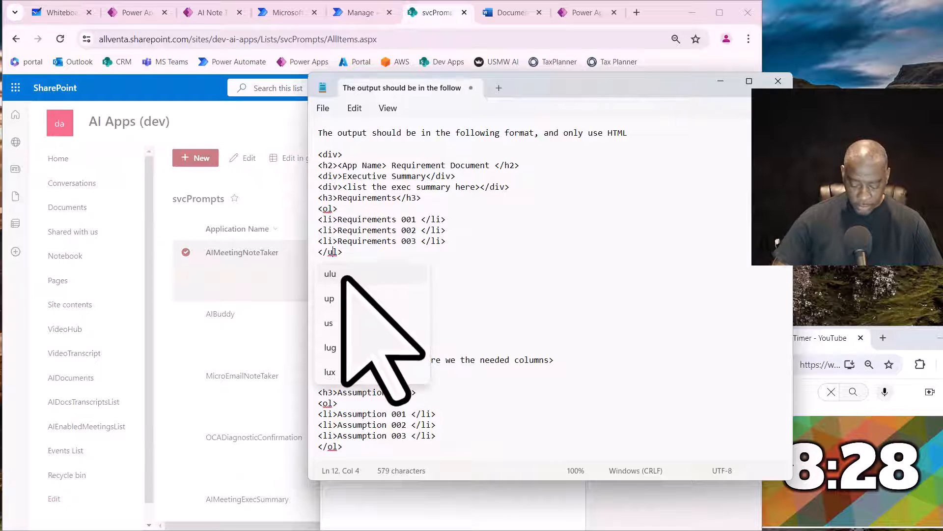
pyautogui.press('Escape')
pyautogui.press('BackSpace')
pyautogui.write('o')
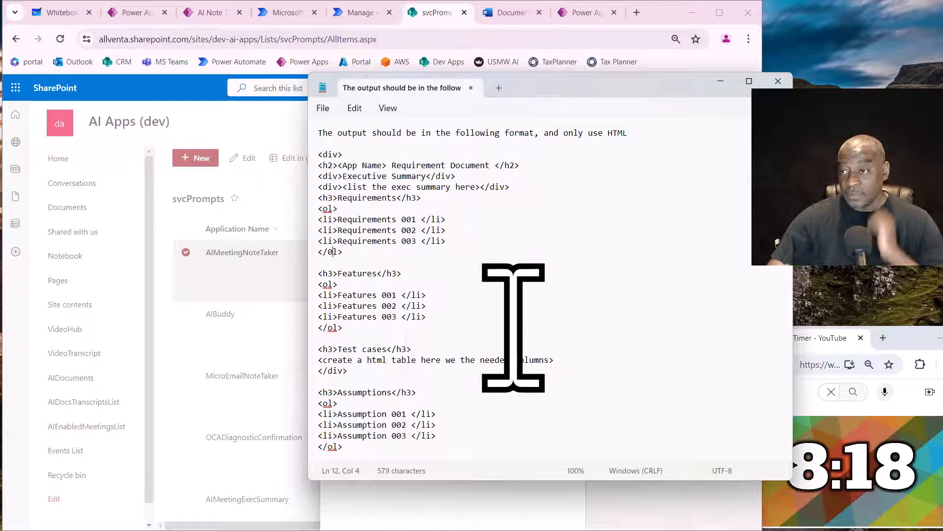
# - Copy the entire requirements document template and move the Notepad window aside to uncover the svcPrompts list
pyautogui.click(478, 267)
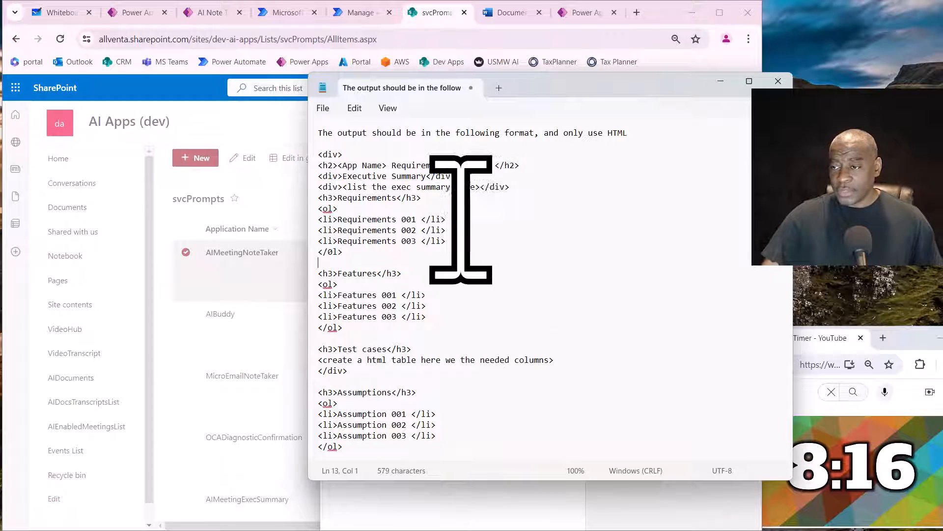
pyautogui.click(483, 251)
pyautogui.hotkey('ctrl', 'a')
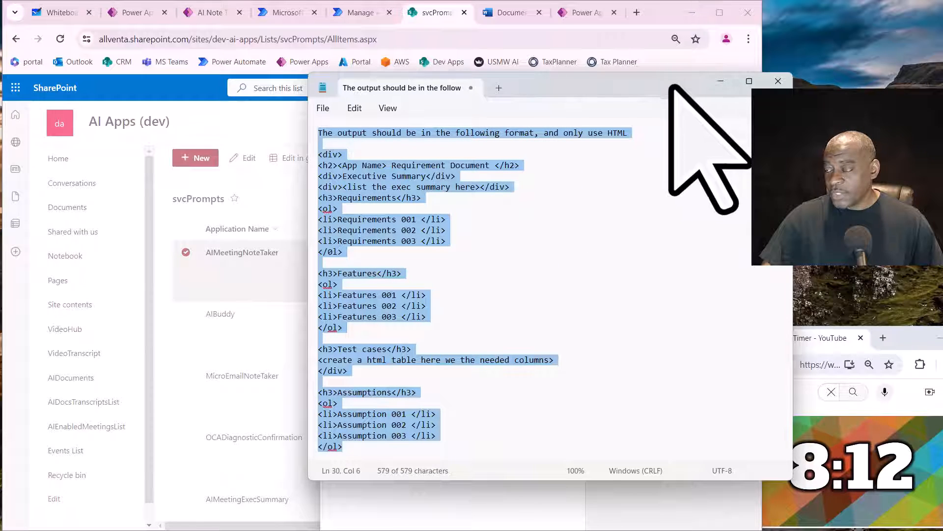
pyautogui.moveTo(673, 84); pyautogui.dragTo(897, 114)
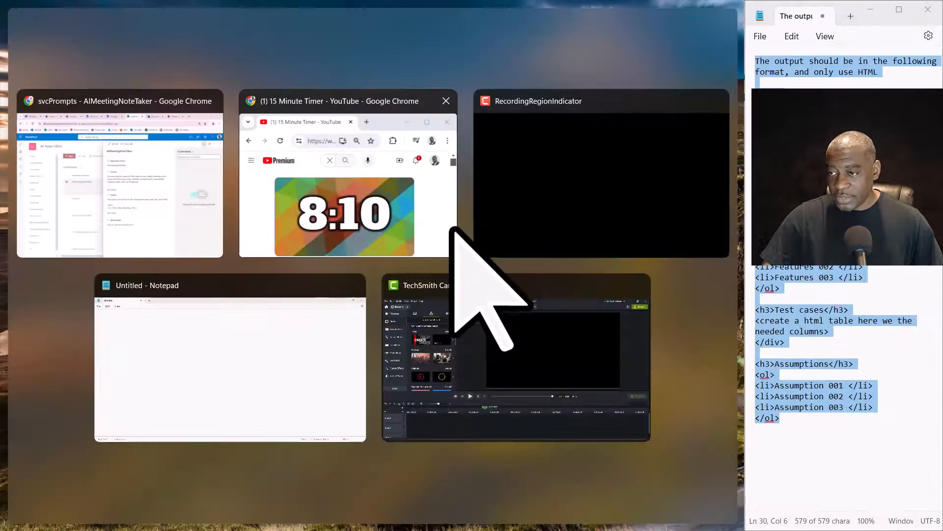
pyautogui.moveTo(876, 21); pyautogui.dragTo(865, 37)
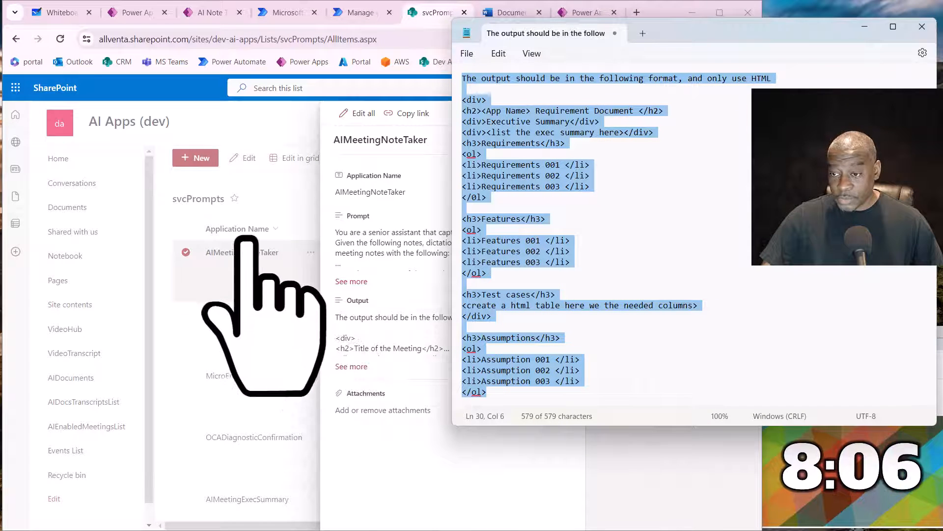
# - Paste the copied template into the Output field of the AIReqGen item in svcPrompts, and close the item's details
pyautogui.click(271, 350)
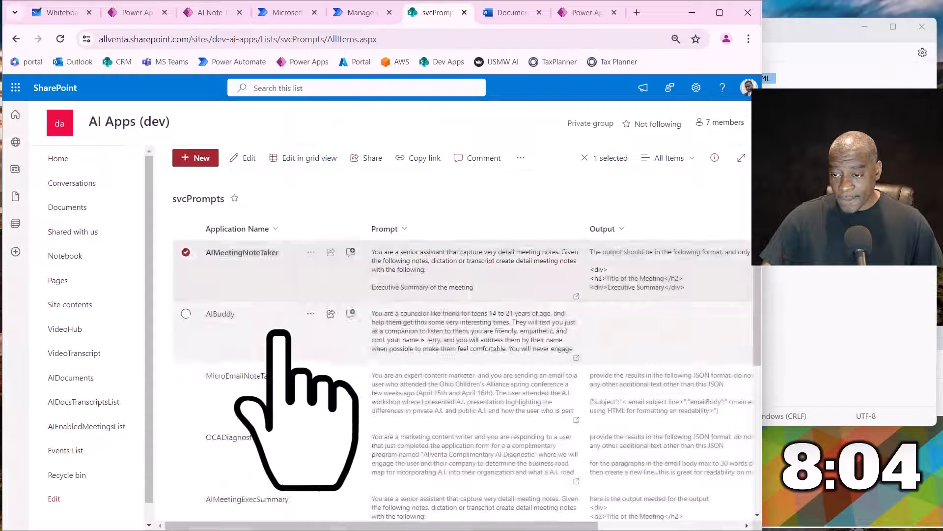
pyautogui.scroll(-5, 280, 344)
pyautogui.click(266, 479)
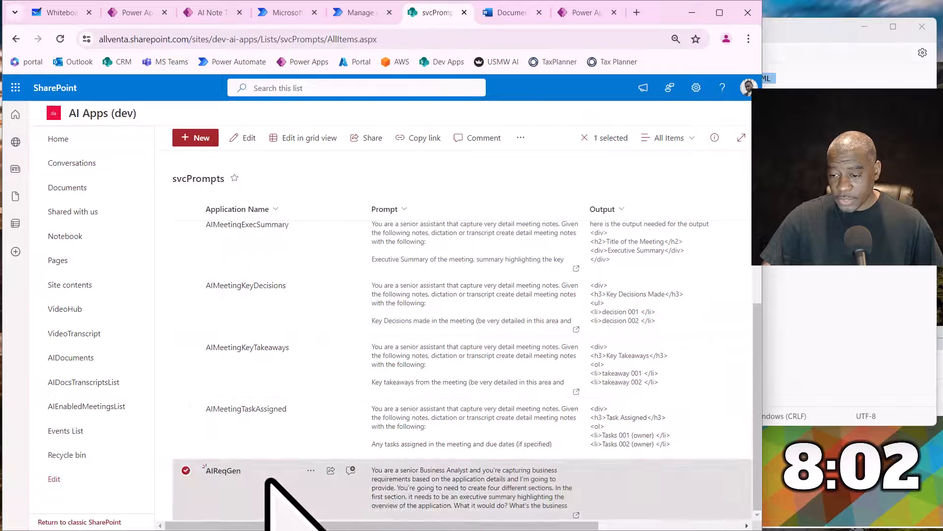
pyautogui.doubleClick(269, 479)
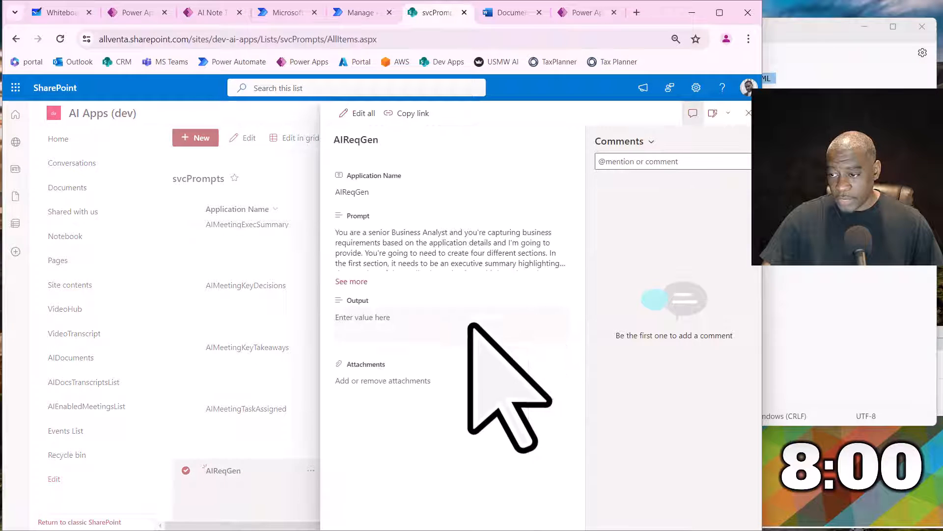
pyautogui.click(453, 327)
pyautogui.hotkey('ctrl', 'v')
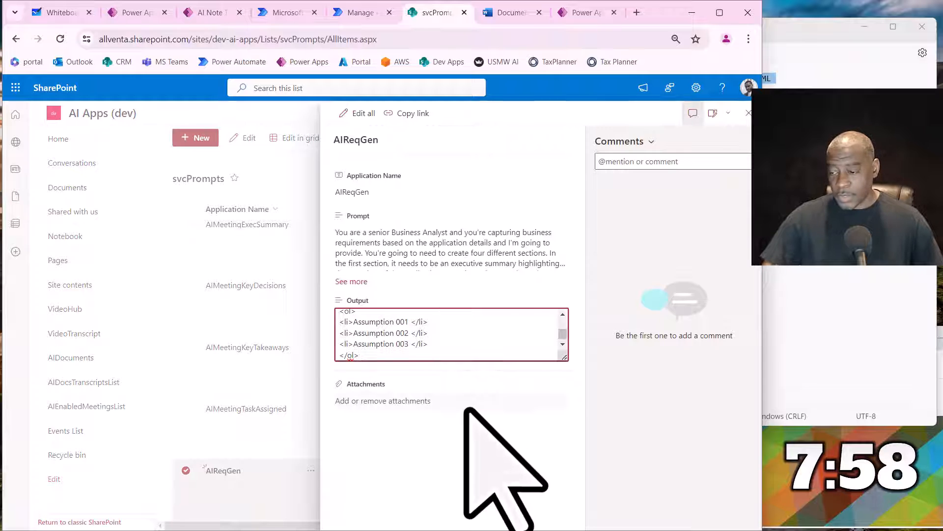
pyautogui.click(466, 410)
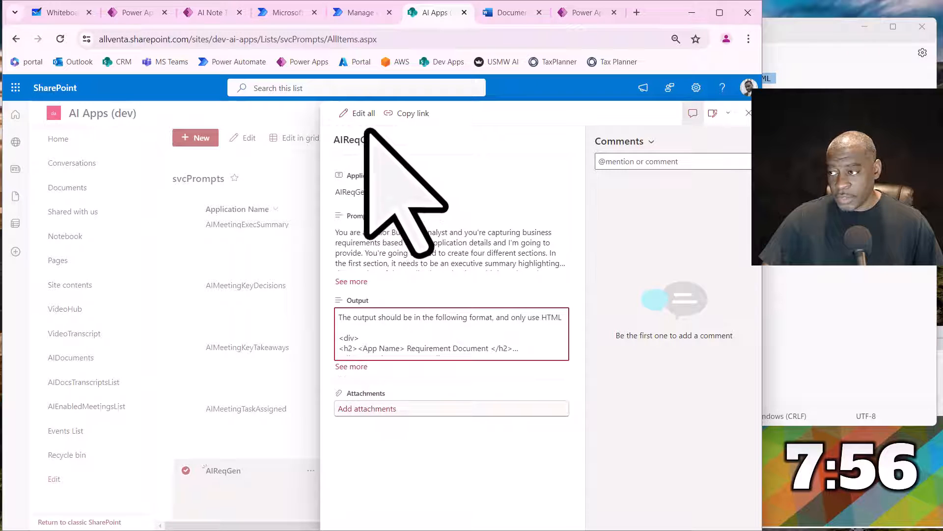
pyautogui.click(748, 113)
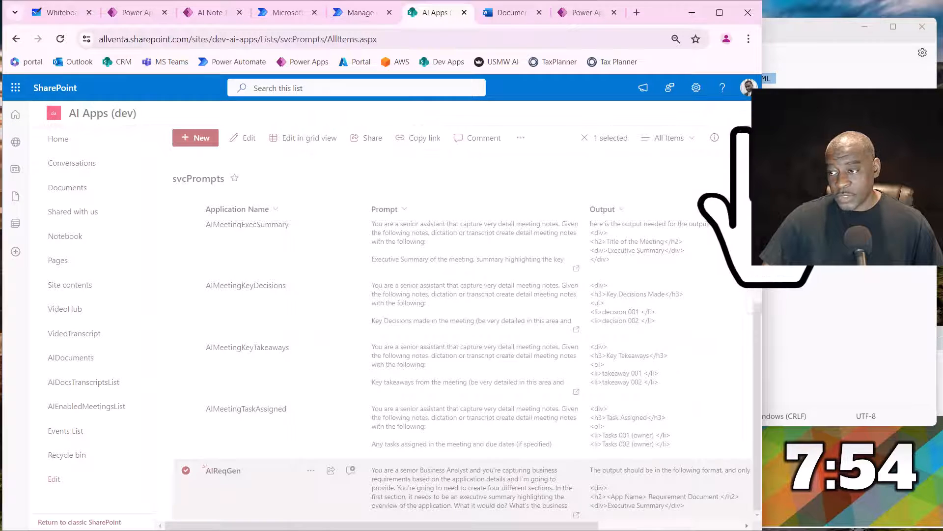
# - Switch to the AI App Requirements Gen app in Power Apps and publish its current version
pyautogui.click(132, 13)
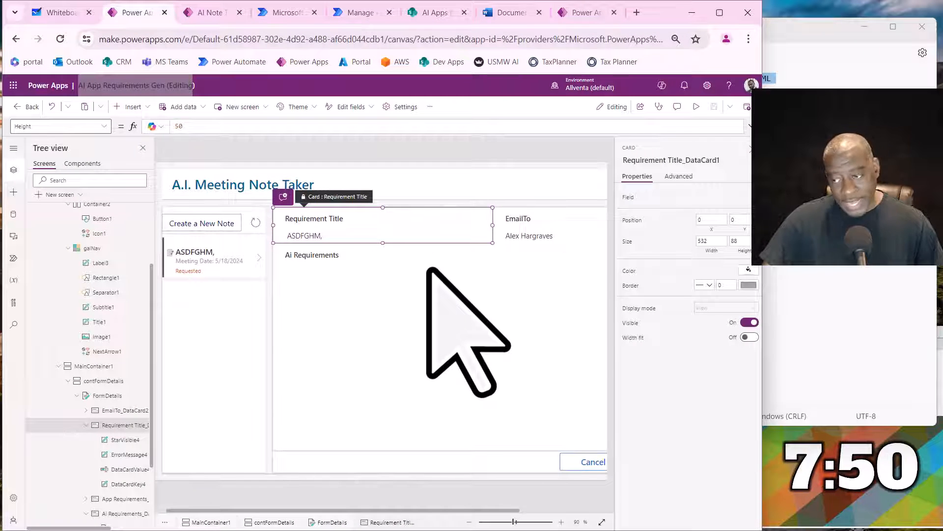
pyautogui.click(731, 107)
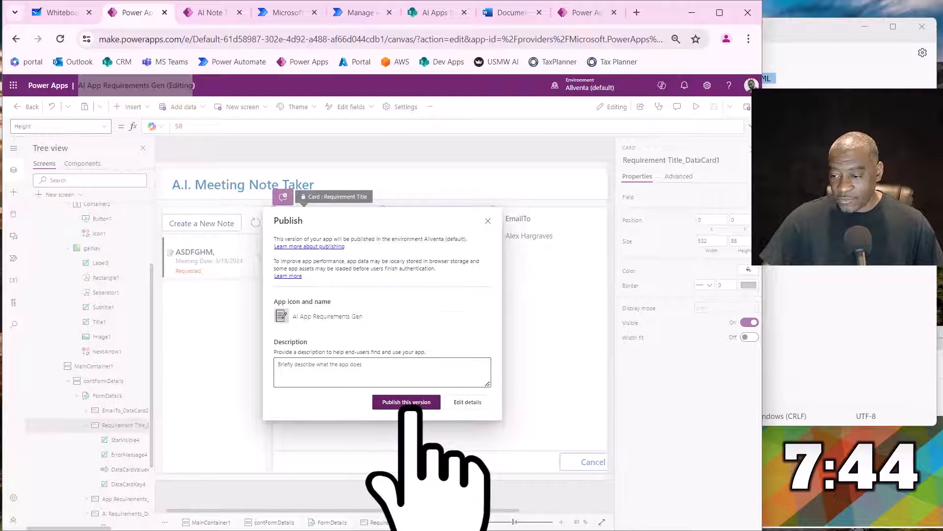
pyautogui.click(413, 403)
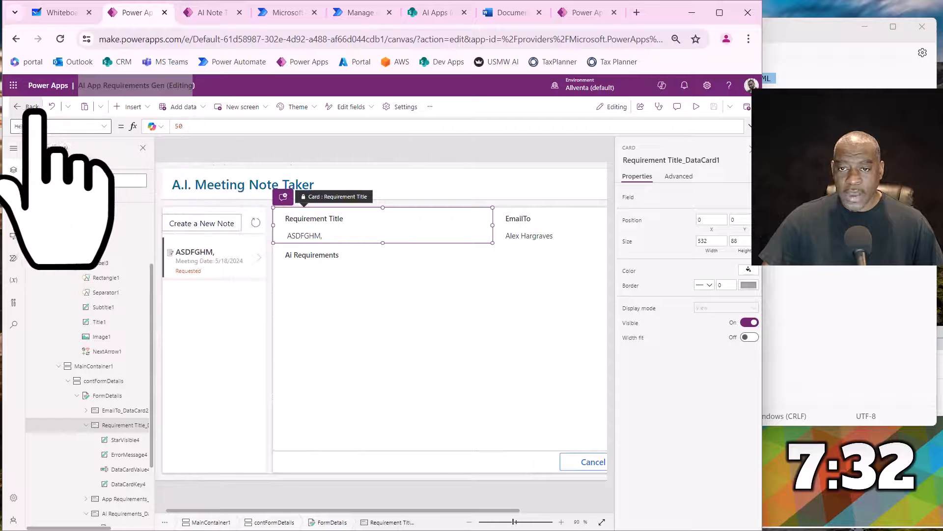
# - Preview the app and start a new note with the requirement title "DJ A.I. Playlist"
pyautogui.click(697, 107)
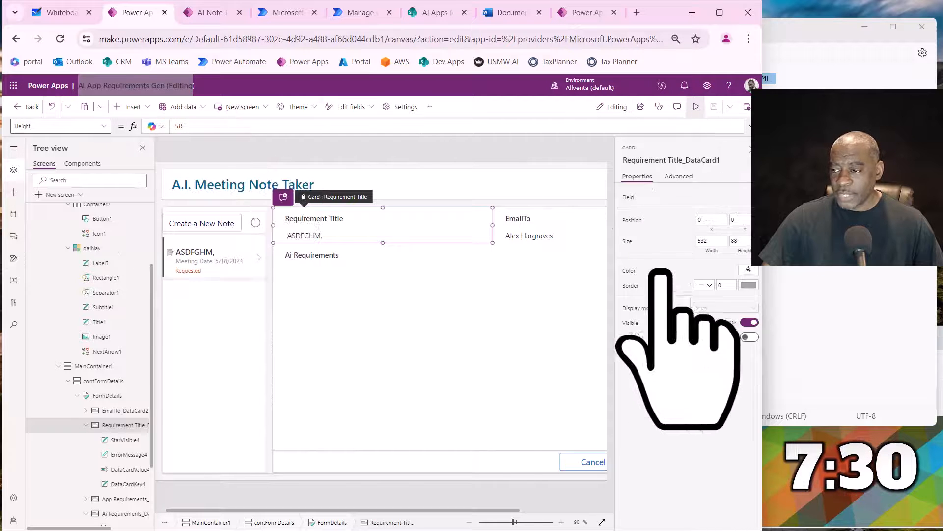
pyautogui.click(123, 199)
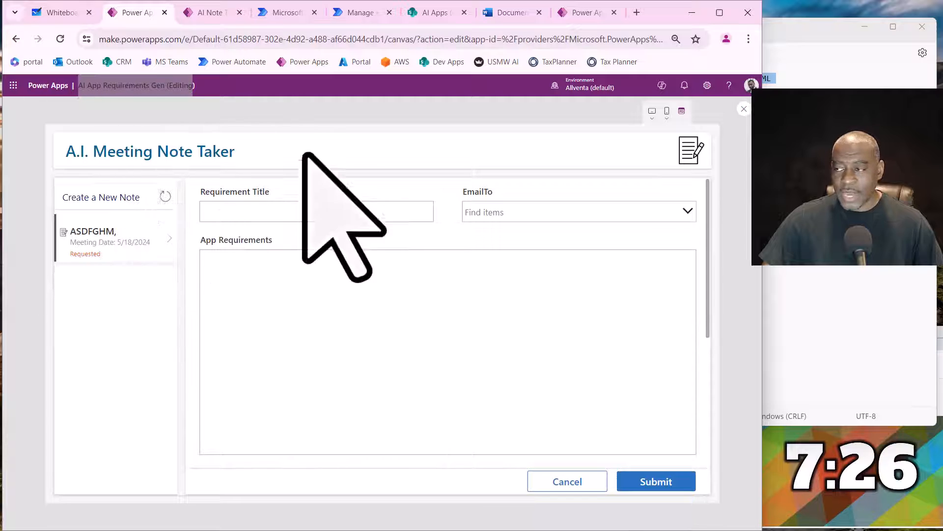
pyautogui.click(324, 212)
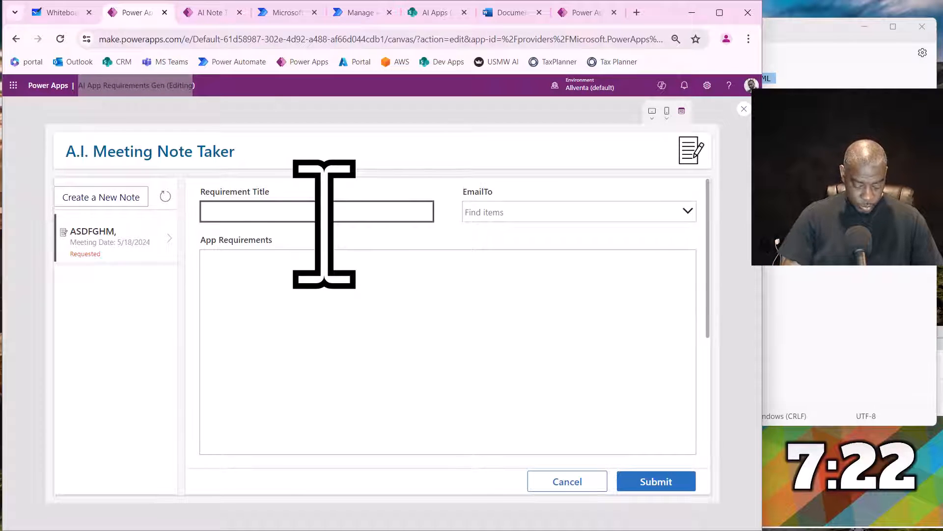
pyautogui.write('DJ ')
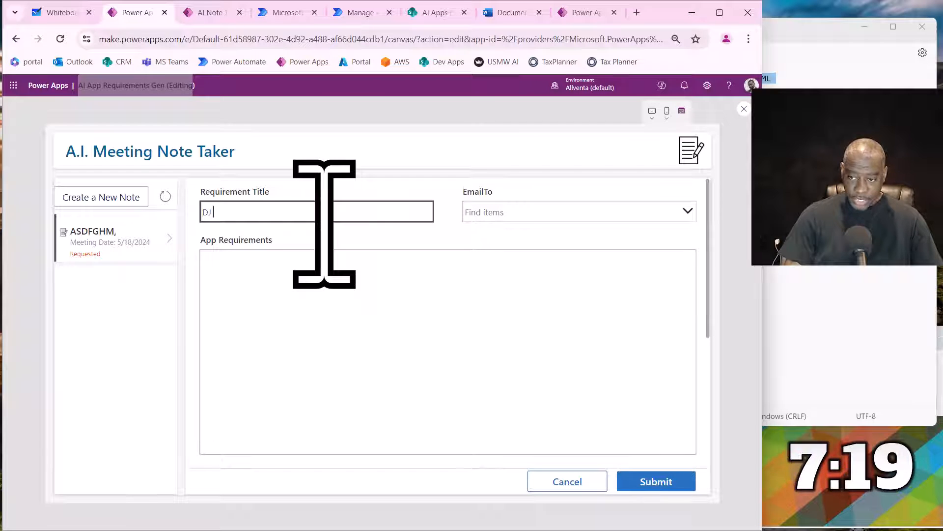
pyautogui.write('Play')
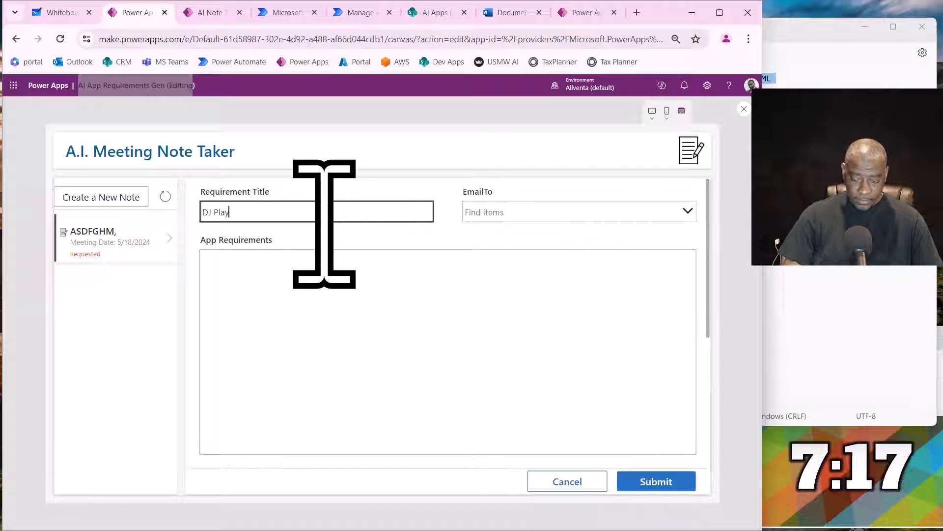
pyautogui.write('list')
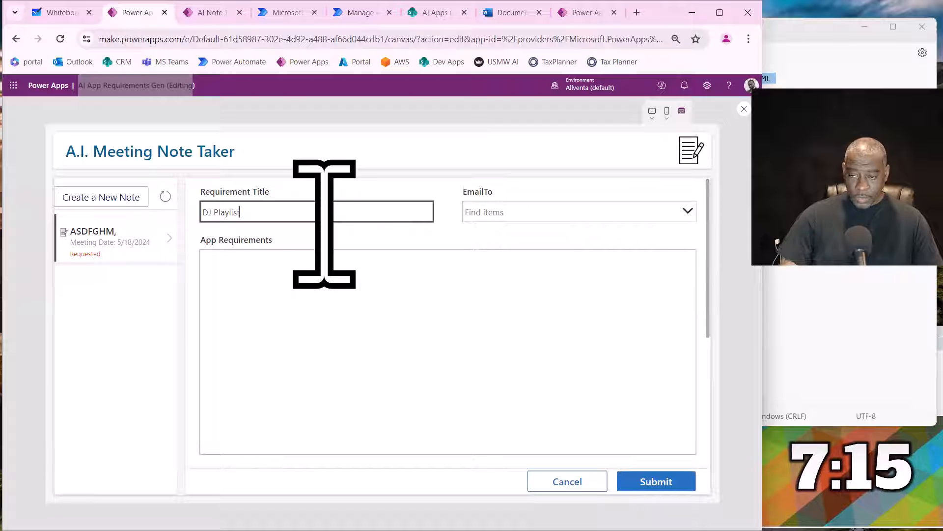
pyautogui.click(225, 258)
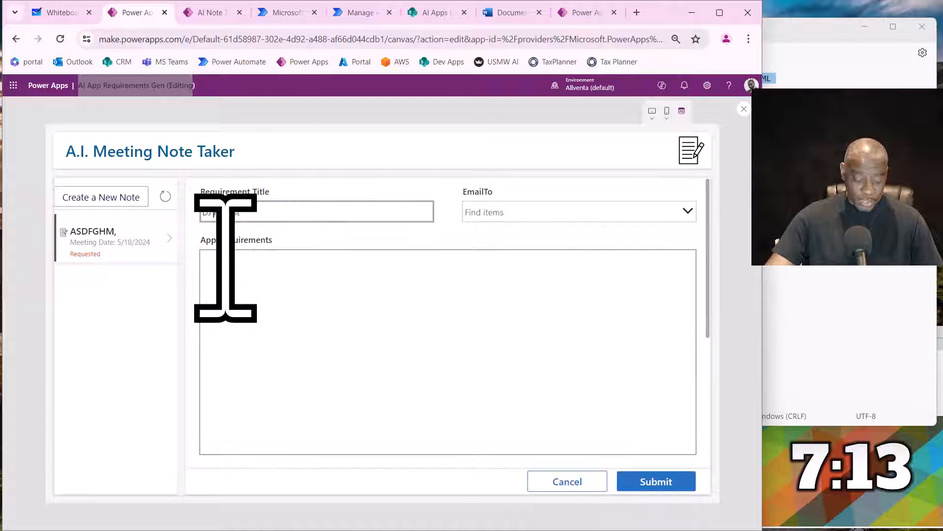
pyautogui.write('.I.')
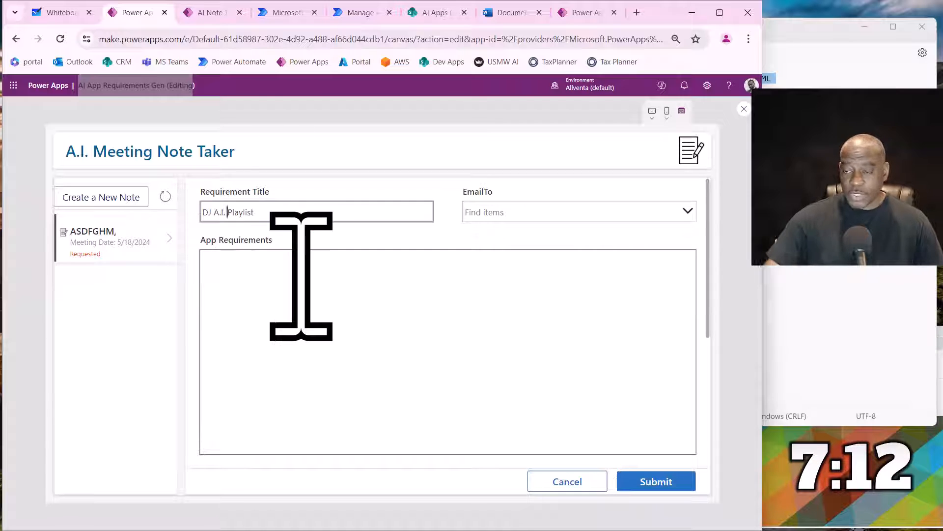
# - Search the EmailTo field for the recipient's first name and add the matching non-admin account
pyautogui.click(496, 206)
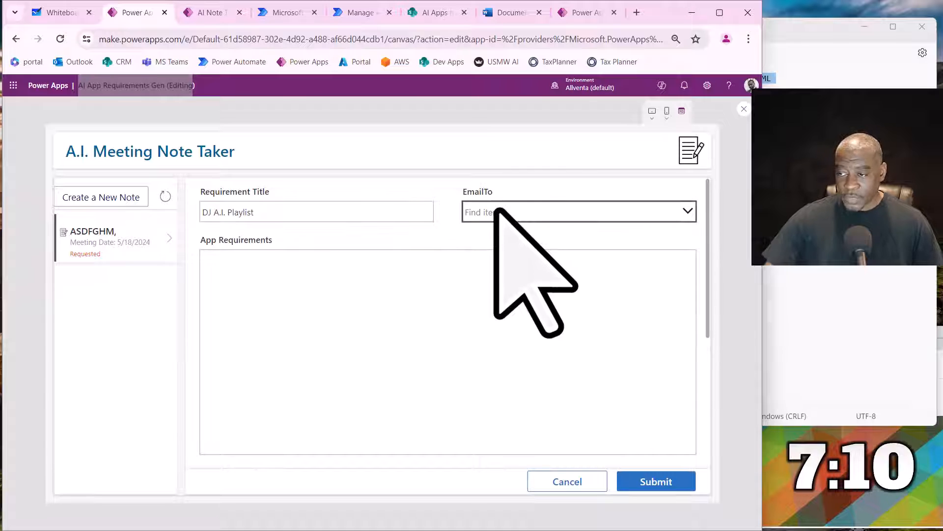
pyautogui.write('deshon')
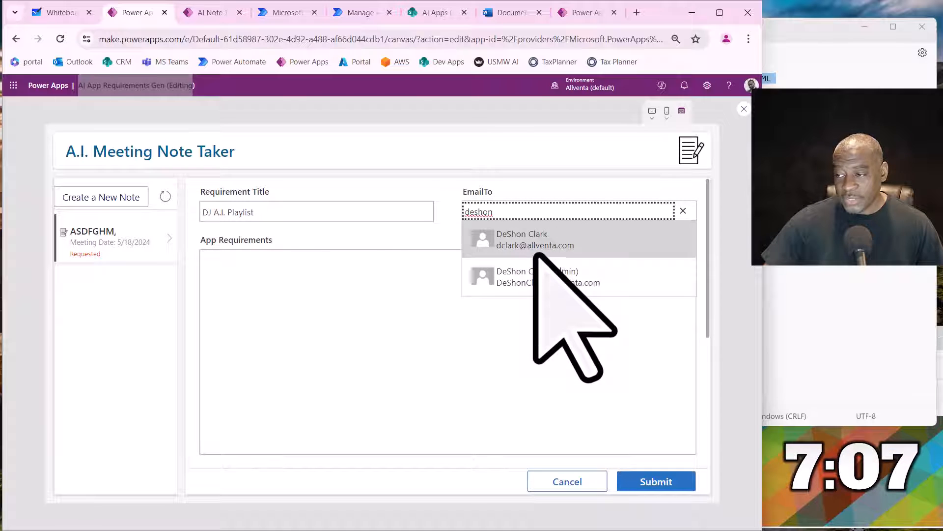
pyautogui.click(536, 254)
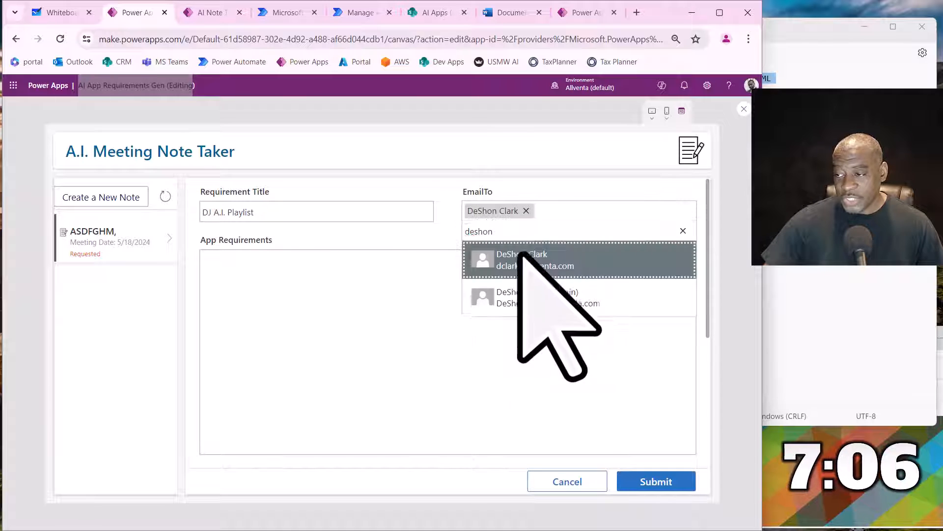
pyautogui.click(388, 310)
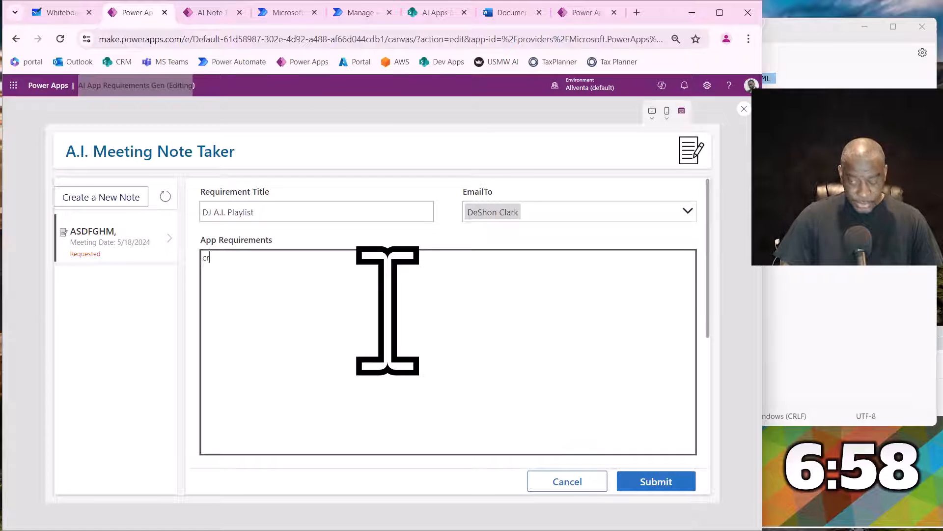
pyautogui.write('eateas')
pyautogui.press('BackSpace')
pyautogui.press('BackSpace')
pyautogui.press('BackSpace')
pyautogui.write('s a ')
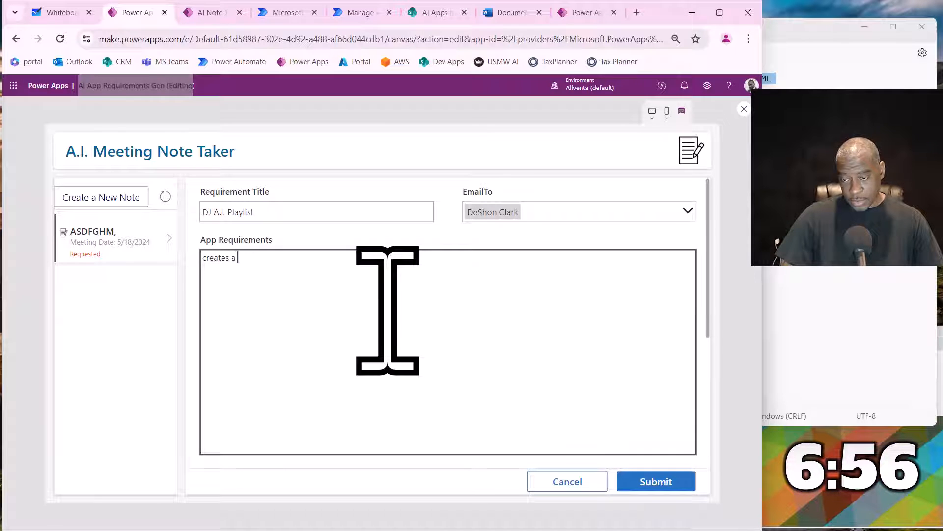
pyautogui.write('musin')
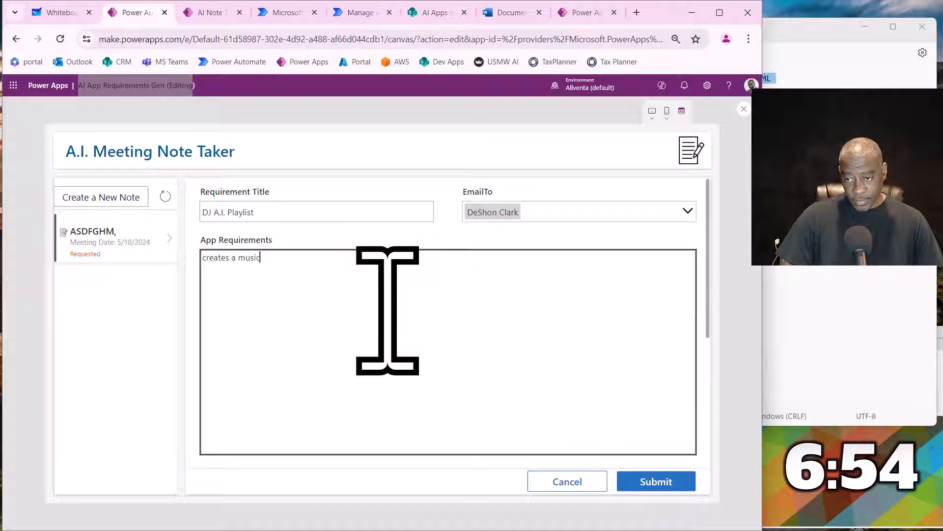
# - Switch to the Word document and dictate the DJ playlist app's requirements at its end, including event modes, wedding segments, MVP and future phase
pyautogui.click(506, 16)
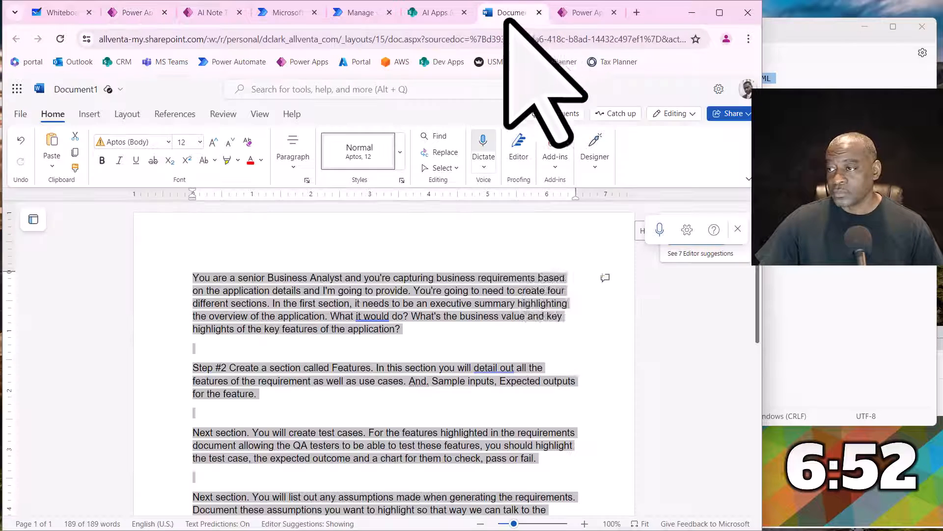
pyautogui.click(342, 346)
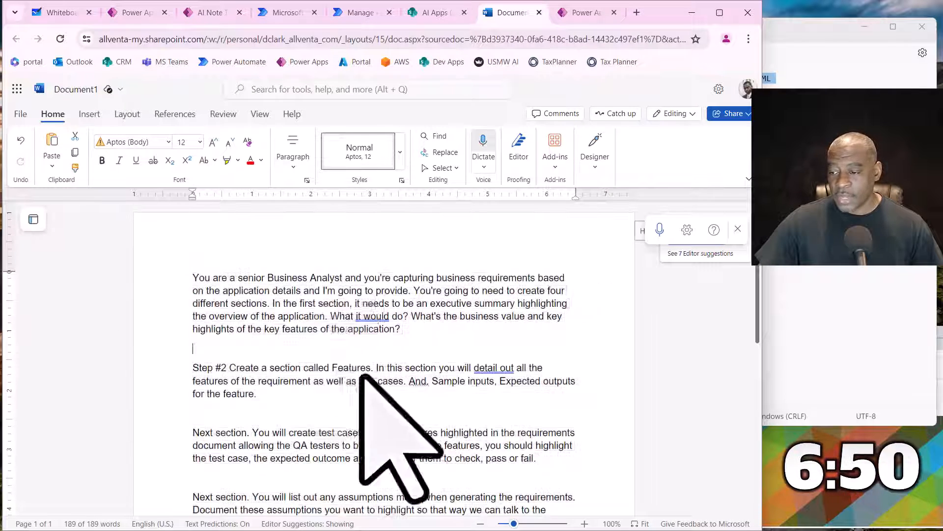
pyautogui.hotkey('ctrl', 'End')
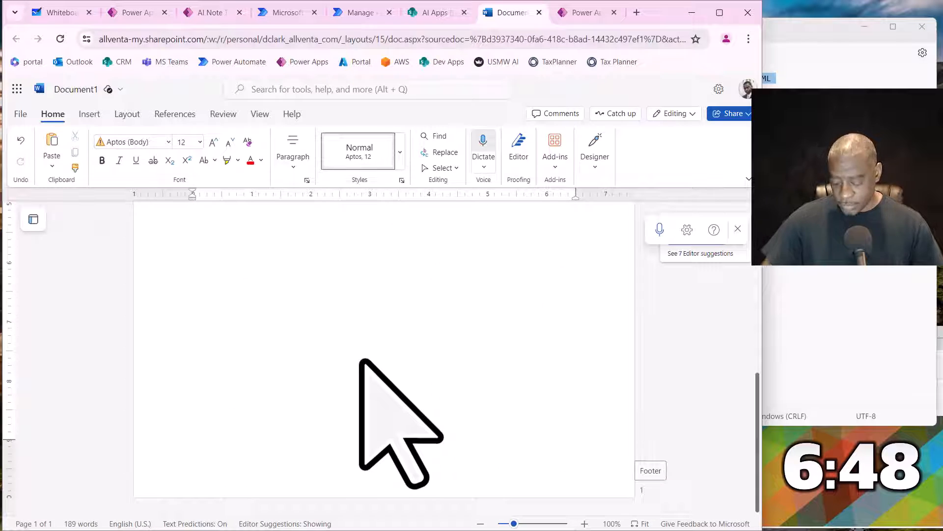
pyautogui.click(659, 230)
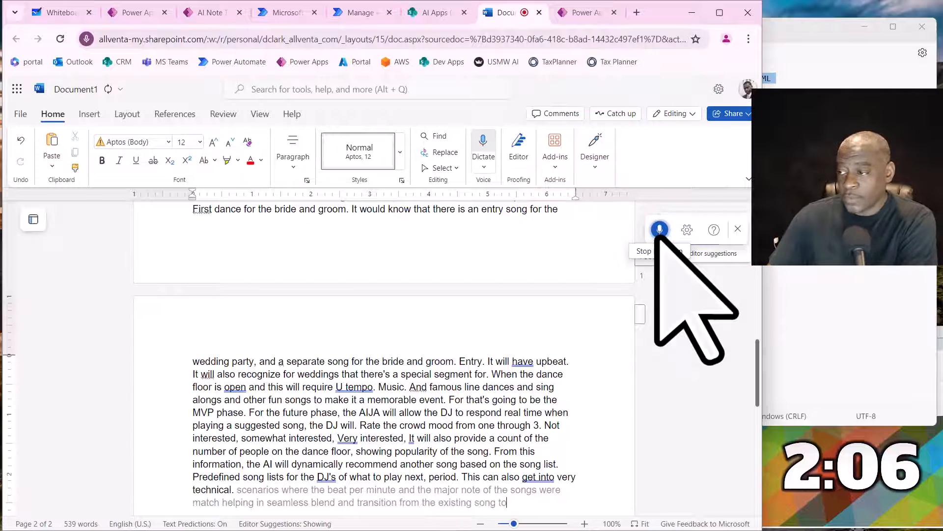
pyautogui.click(660, 230)
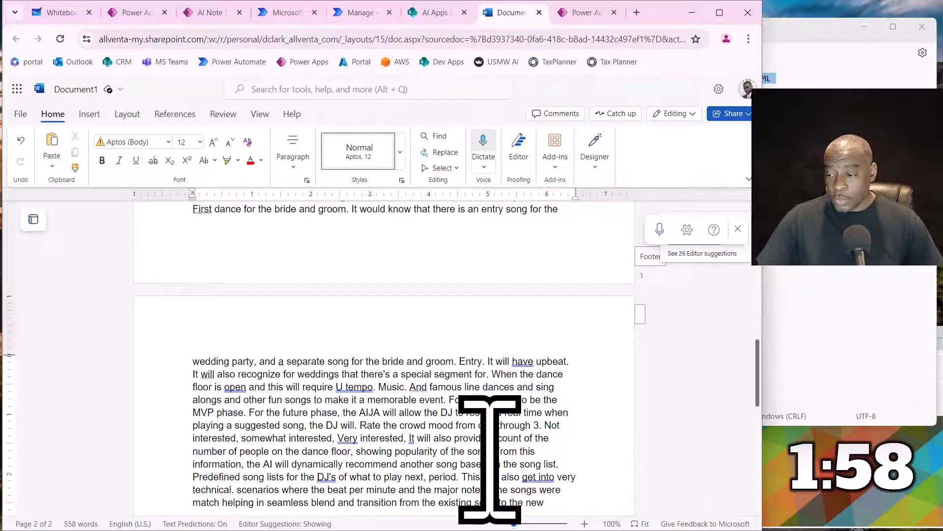
# - Copy the entire Word document's text into the App Requirements field of the DJ A.I. Playlist request in Power Apps, submit it and close the preview
pyautogui.hotkey('ctrl', 'a')
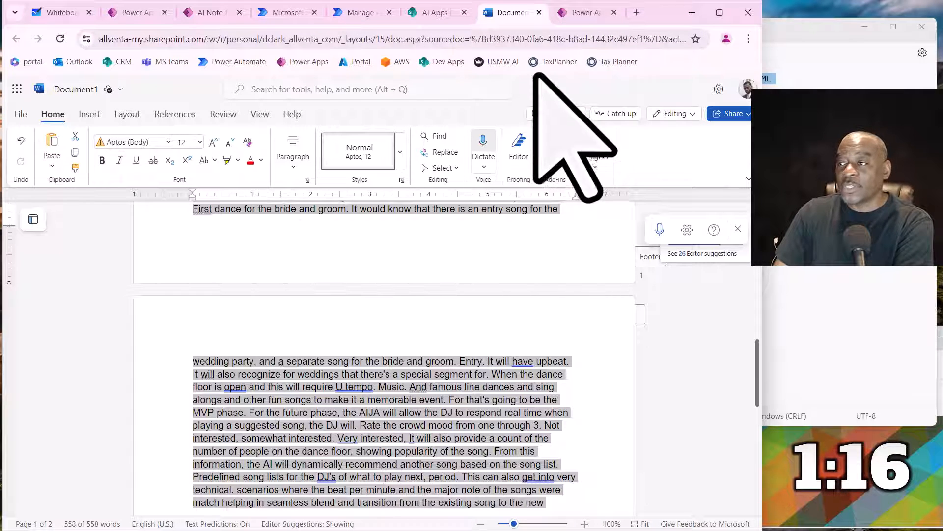
pyautogui.click(207, 18)
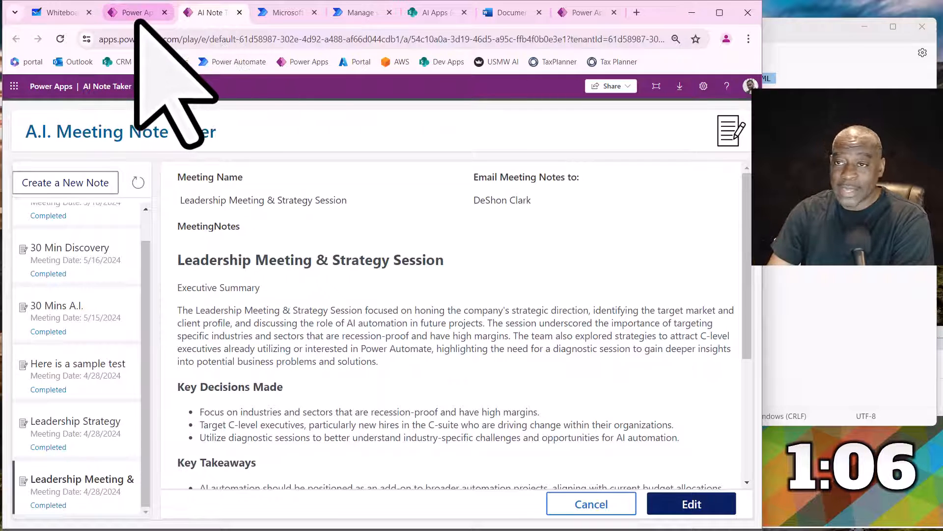
pyautogui.click(136, 14)
pyautogui.click(281, 298)
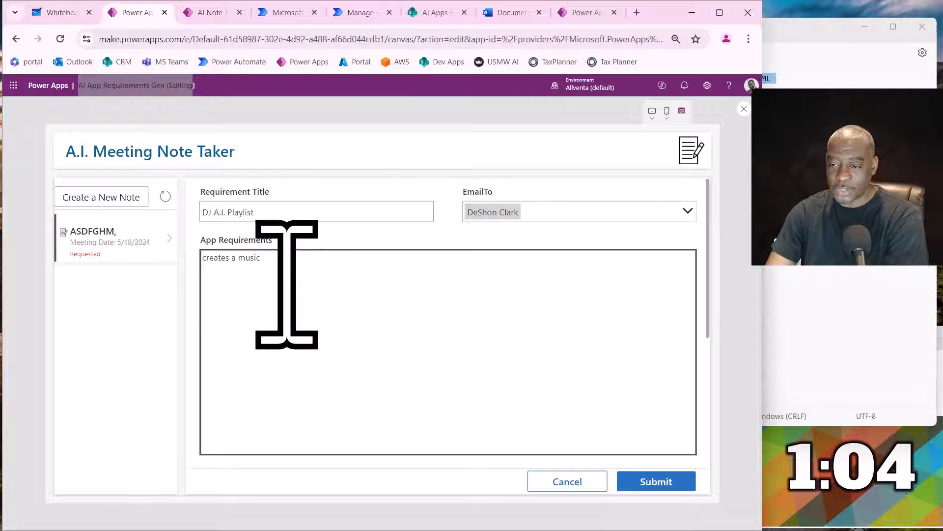
pyautogui.hotkey('ctrl', 'v')
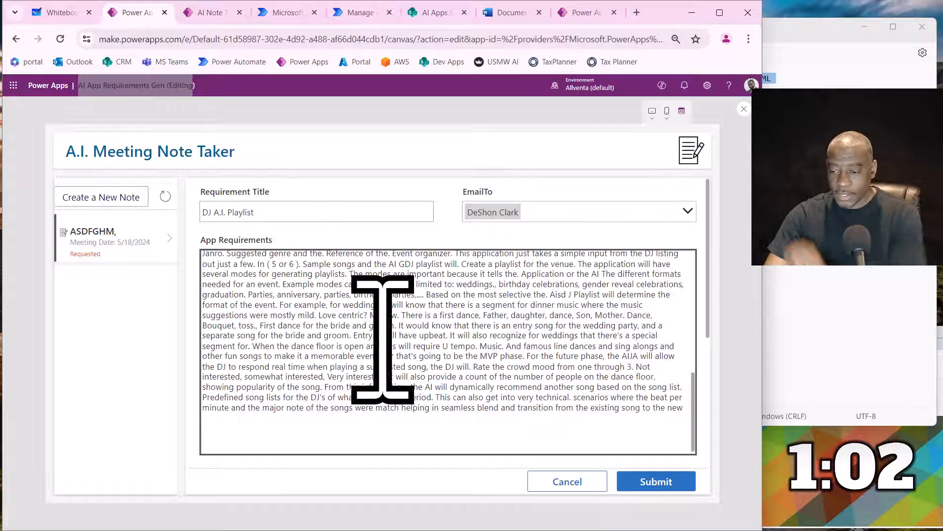
pyautogui.click(669, 479)
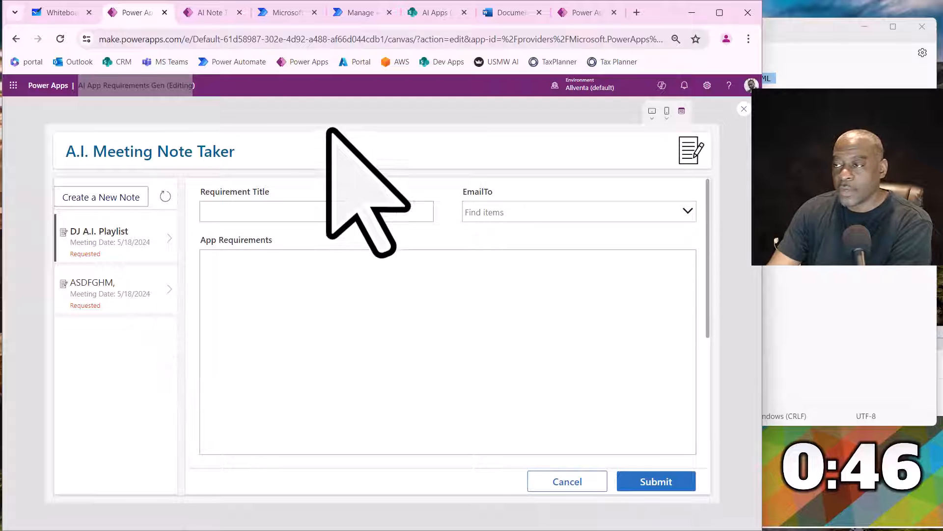
pyautogui.click(744, 109)
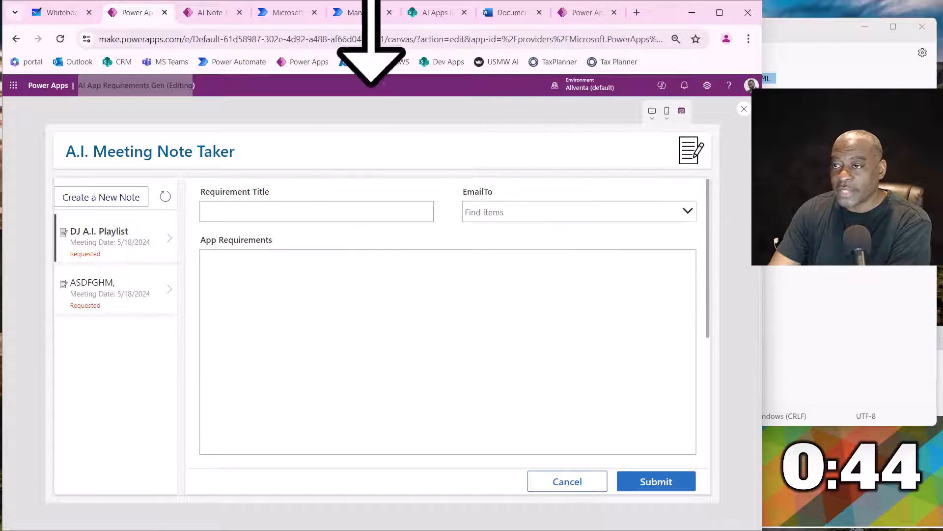
# - Switch to the AI Requirements Gen flow in Power Automate, reload its page and check the 28-day run history for a new run
pyautogui.click(280, 13)
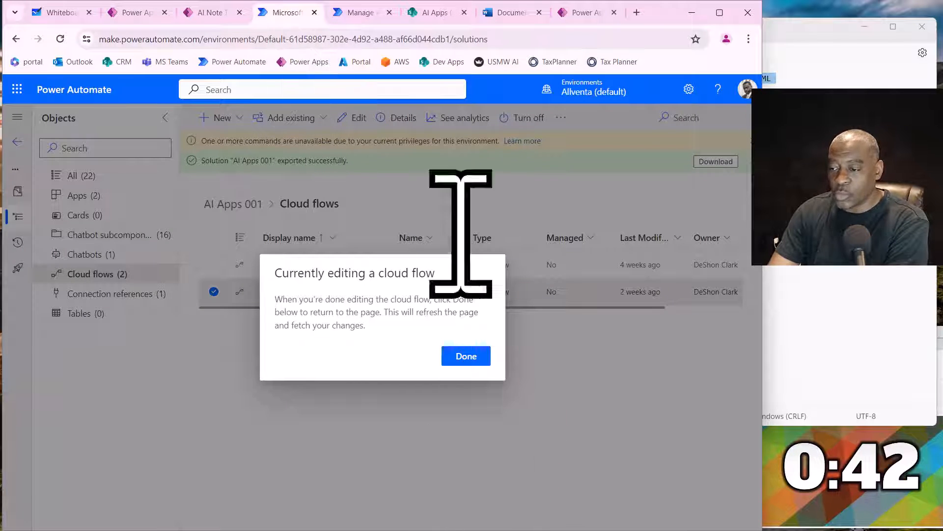
pyautogui.click(353, 12)
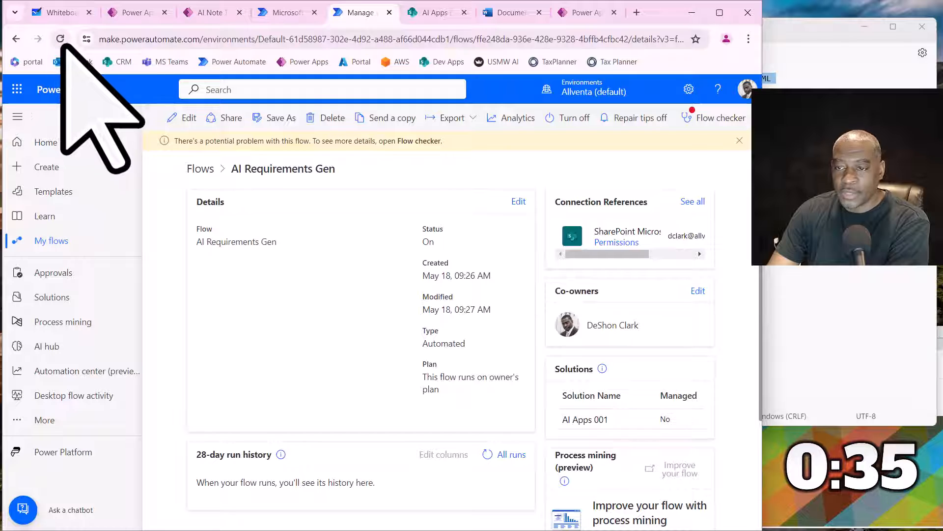
pyautogui.click(60, 39)
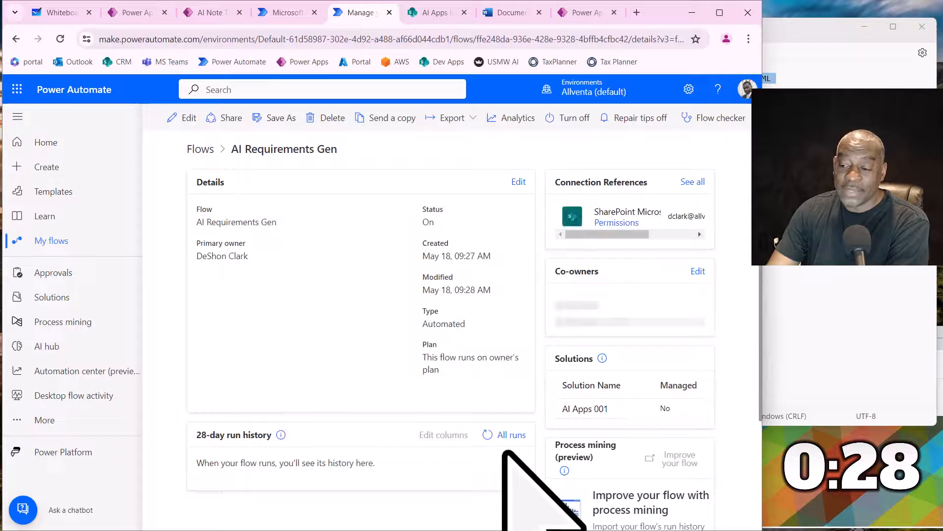
pyautogui.click(487, 435)
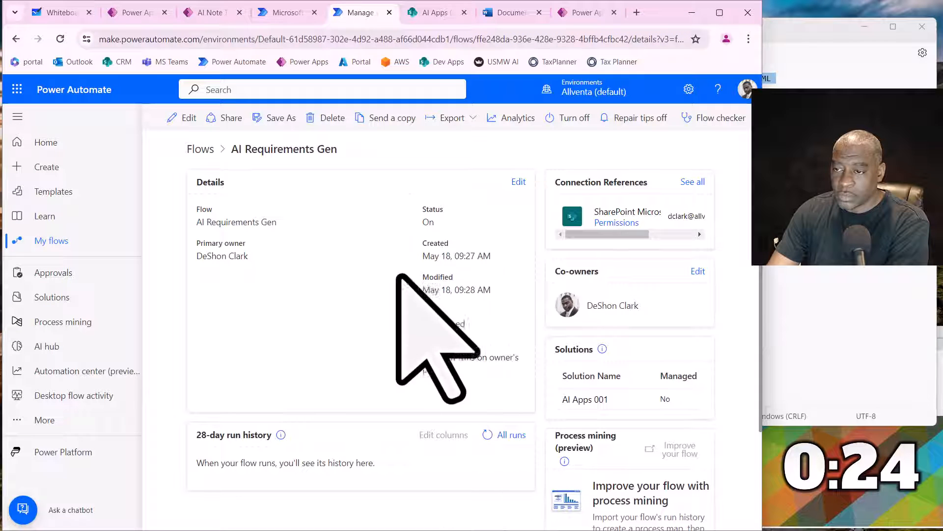
pyautogui.click(487, 434)
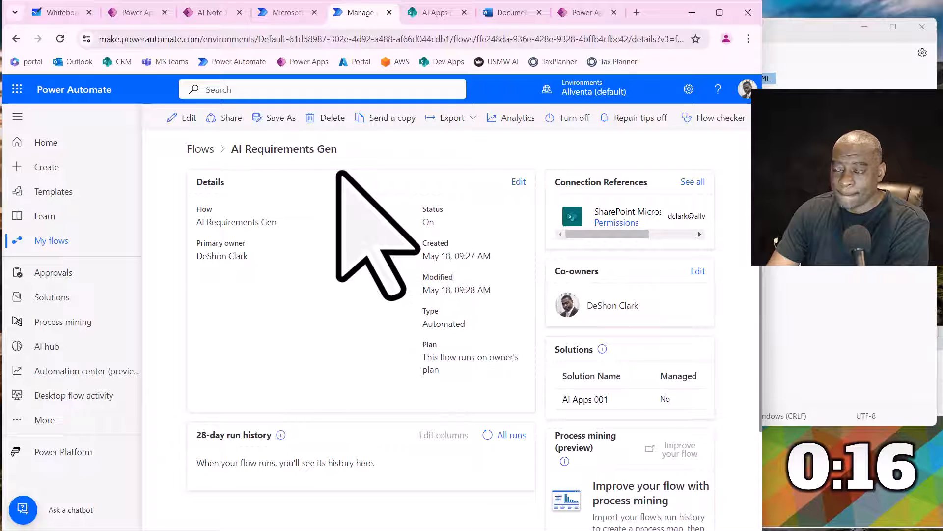
# - Switch to the AI Apps (dev) site in SharePoint and open the svcAIReqsHistory list from the site contents to check the submitted request
pyautogui.click(422, 13)
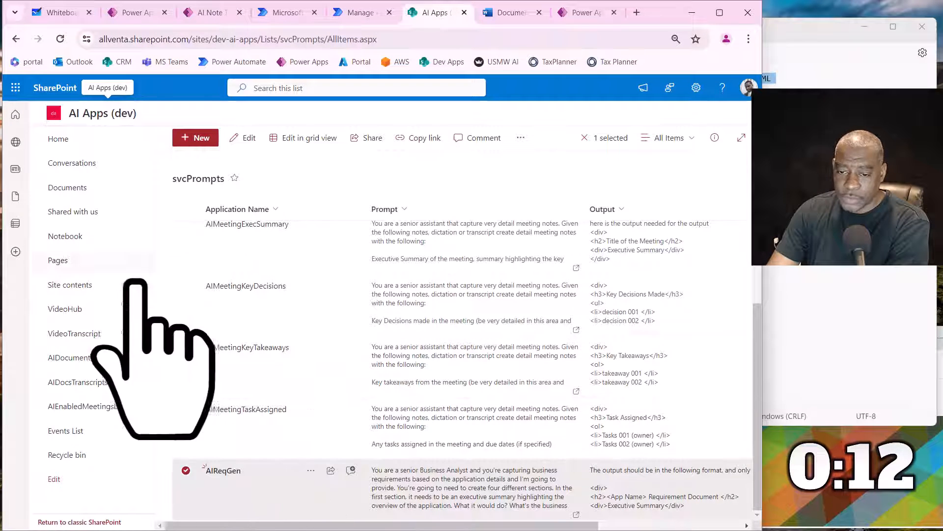
pyautogui.click(78, 288)
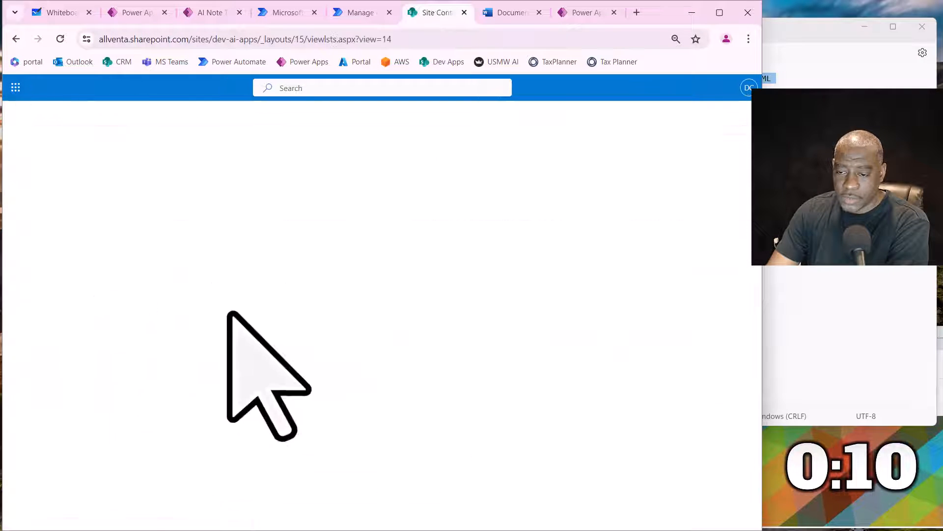
pyautogui.scroll(-3, 229, 444)
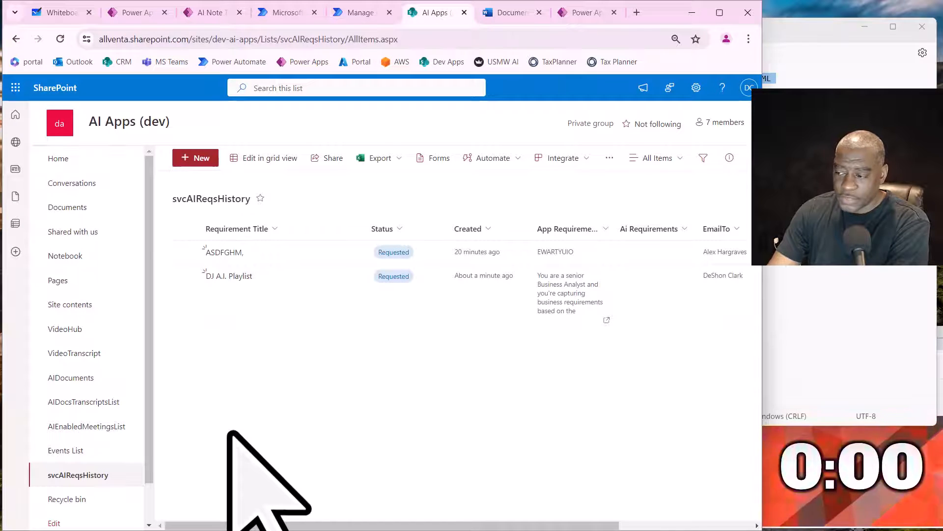
# - Restart the 15 Minute Timer video on YouTube from its beginning, and return to the svcAIReqsHistory list in SharePoint
pyautogui.click(796, 509)
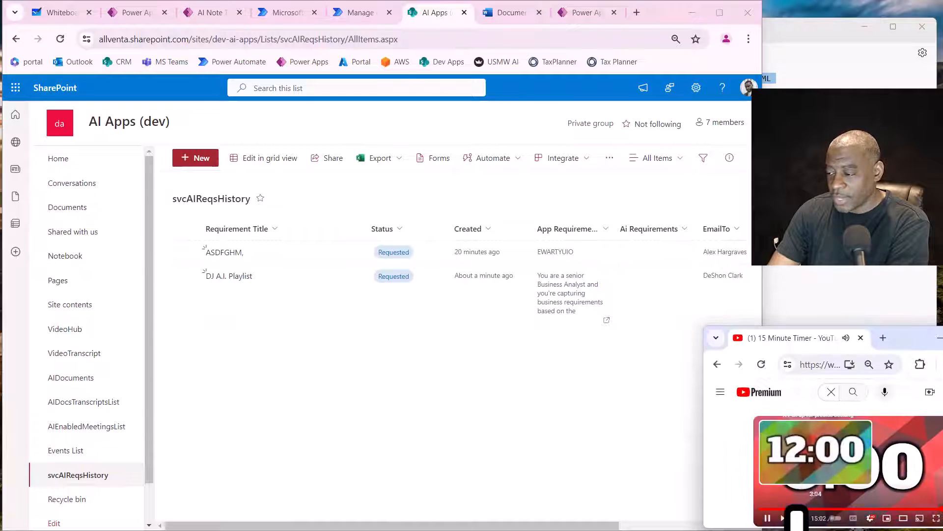
pyautogui.click(768, 519)
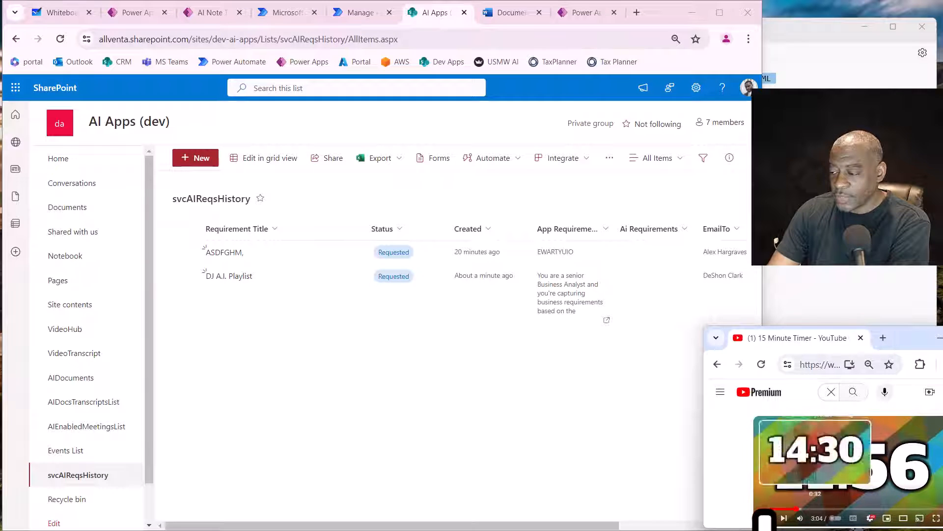
pyautogui.click(762, 510)
pyautogui.click(765, 519)
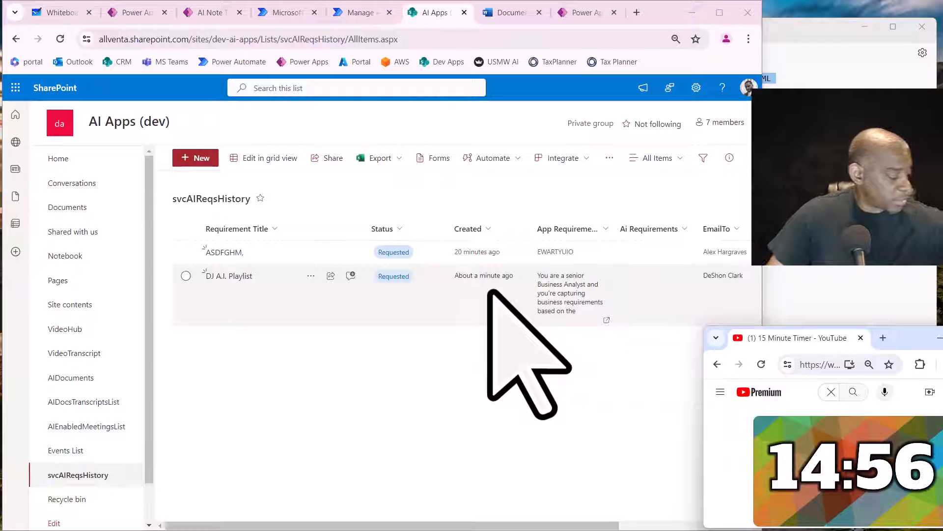
pyautogui.click(491, 364)
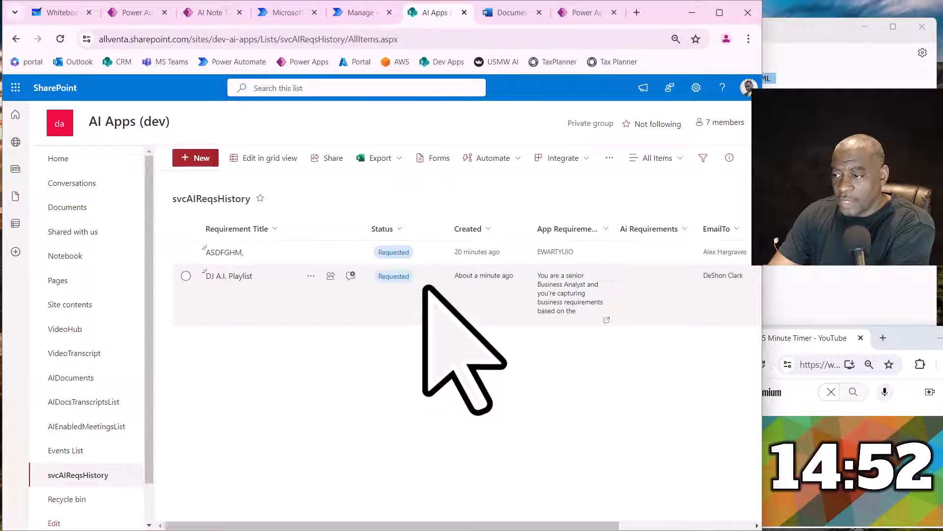
# - Reload the svcAIReqsHistory list and the AI Requirements Gen flow page in Power Automate, and examine the latest run in the flow's run history
pyautogui.click(496, 15)
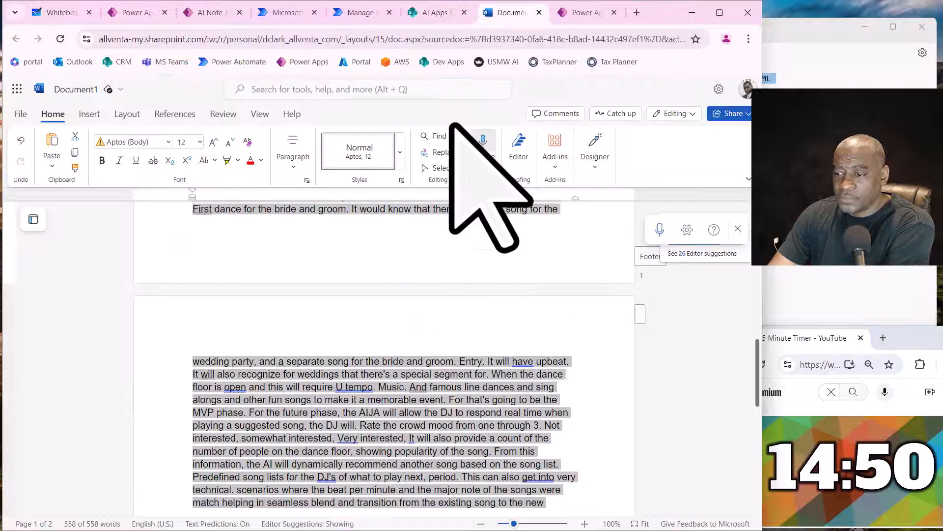
pyautogui.click(428, 14)
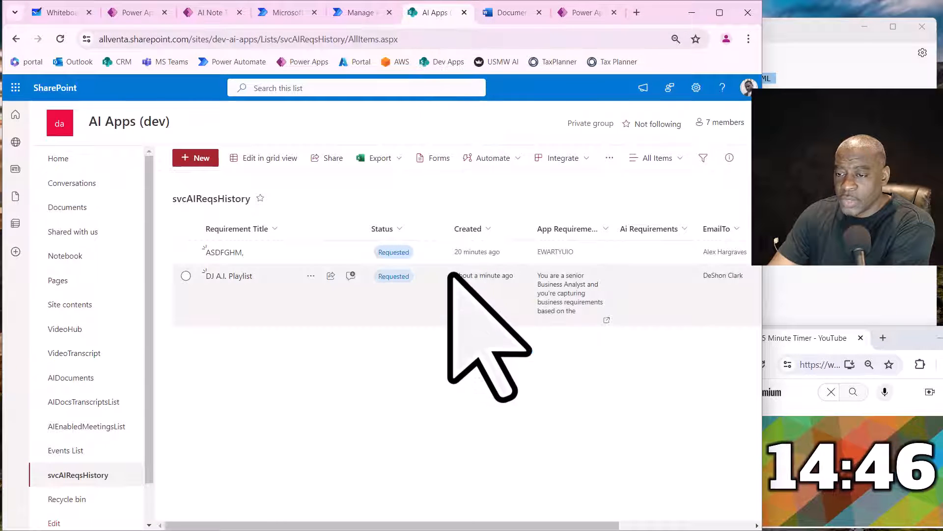
pyautogui.click(60, 39)
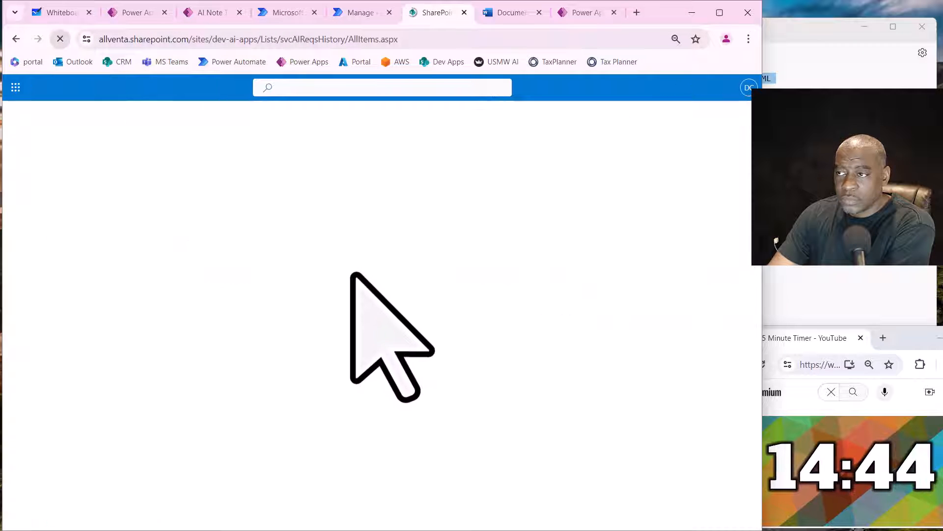
pyautogui.click(372, 14)
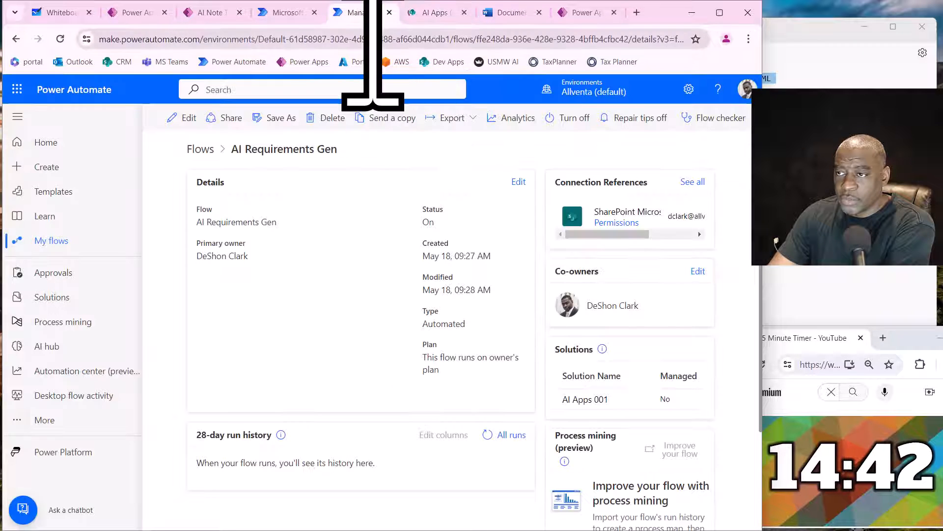
pyautogui.click(61, 39)
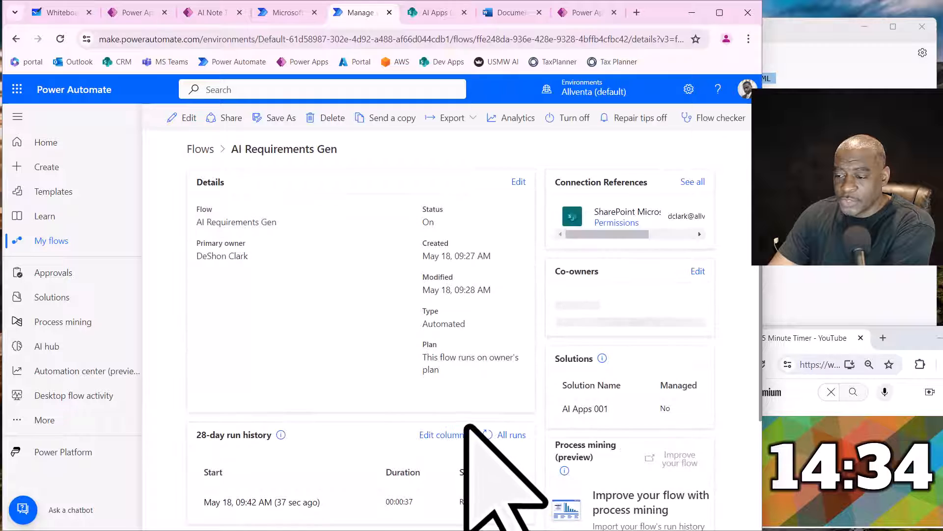
pyautogui.scroll(-2, 467, 422)
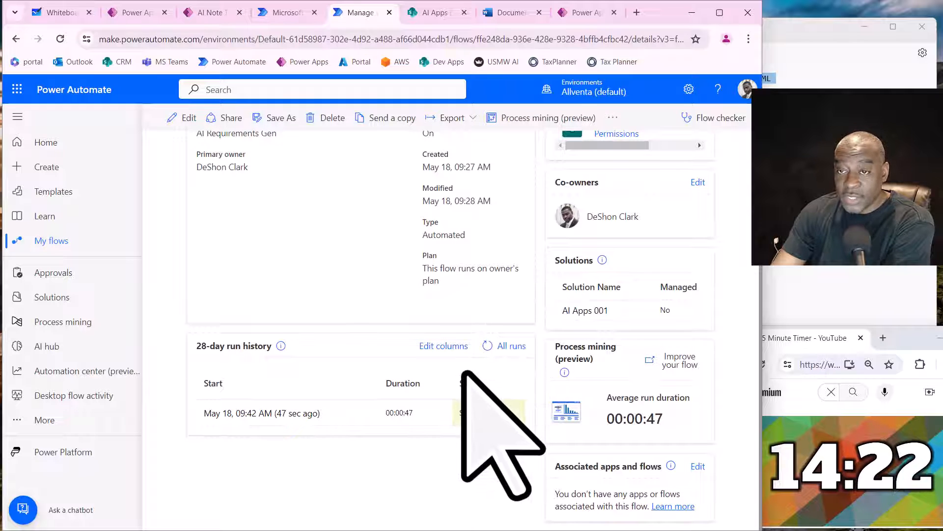
# - Switch to the AI App Requirements Gen app in Power Apps, preview it, refresh the request list and open the DJ A.I. Playlist entry
pyautogui.click(209, 13)
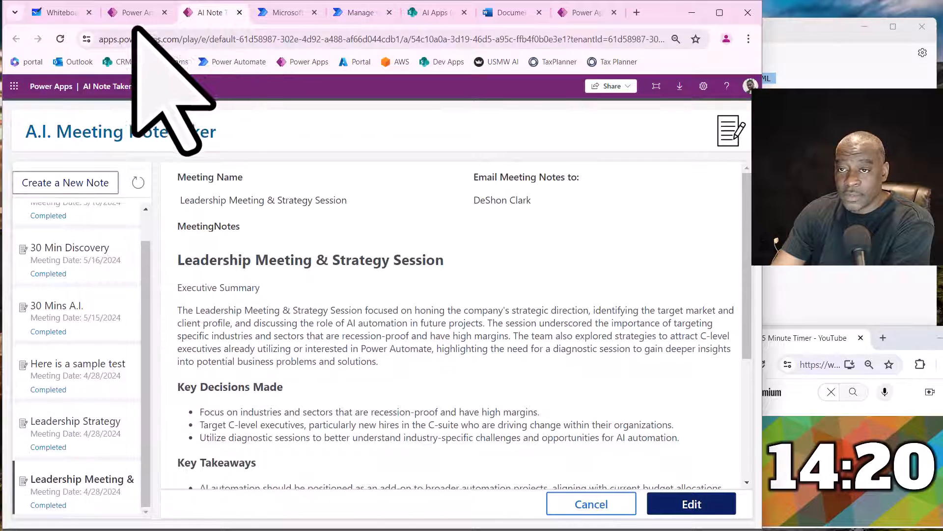
pyautogui.click(131, 12)
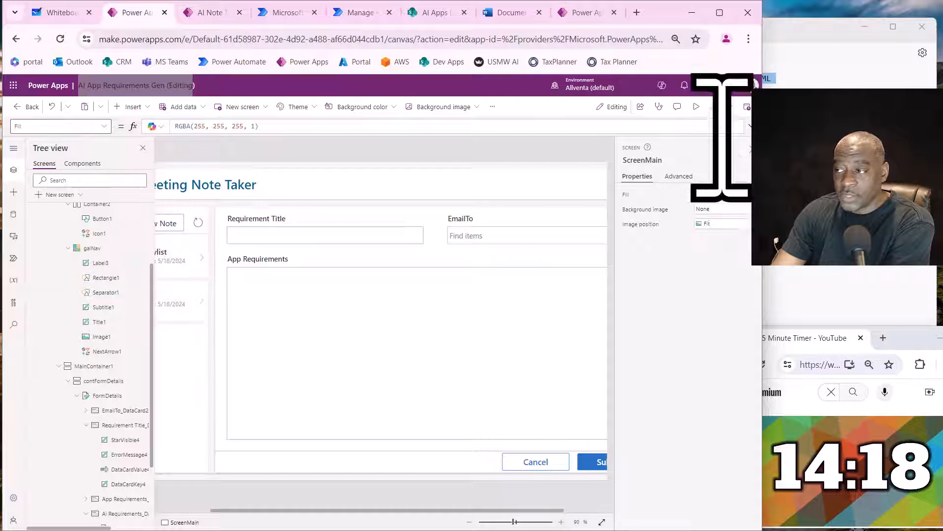
pyautogui.click(697, 107)
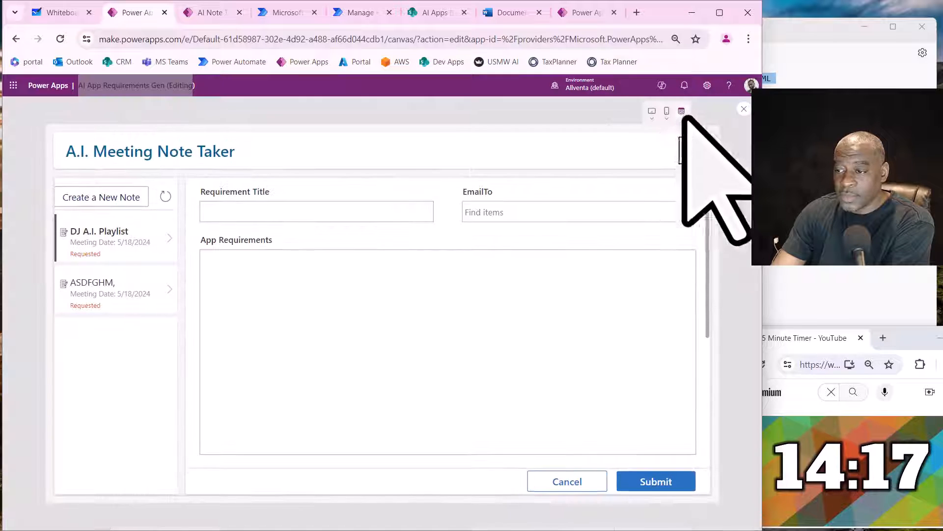
pyautogui.click(166, 196)
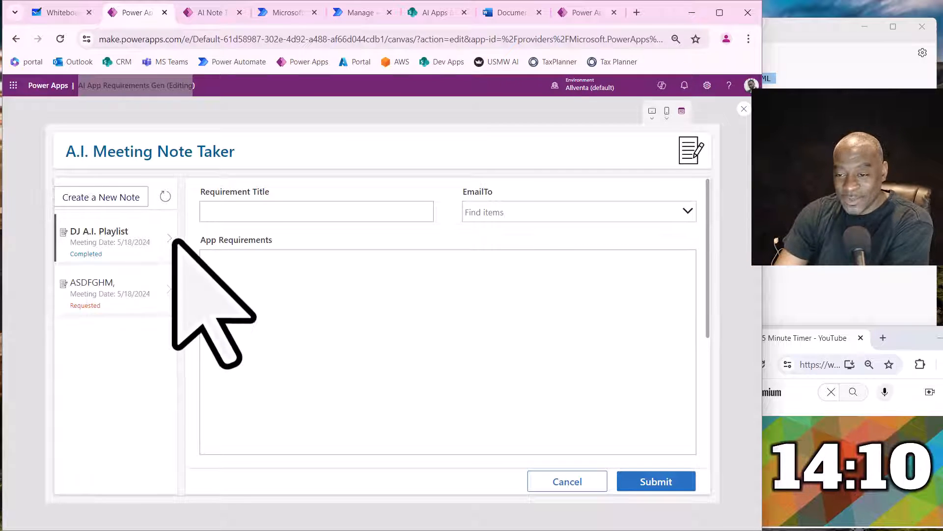
pyautogui.click(164, 255)
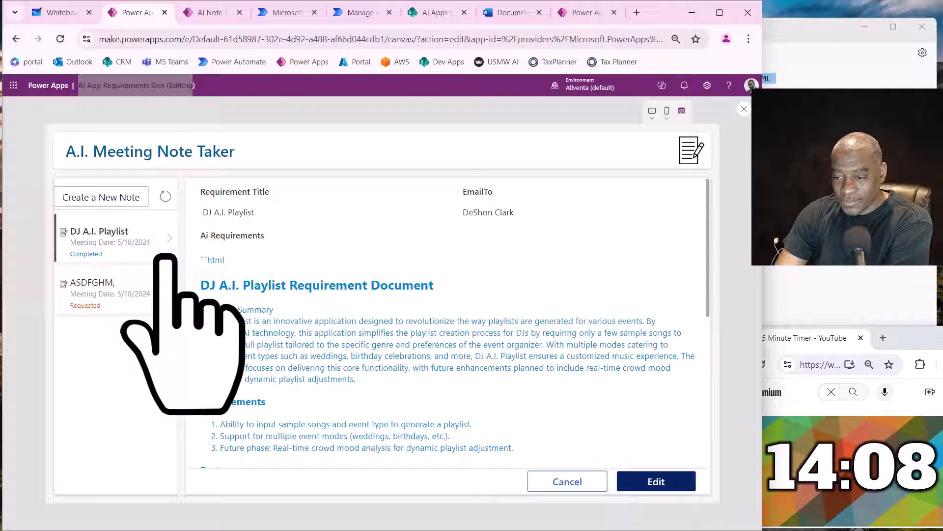
# - Examine the generated DJ A.I. Playlist requirement document, including its leading html marker, test cases and assumptions, and close the app preview
pyautogui.moveTo(225, 260); pyautogui.dragTo(201, 264)
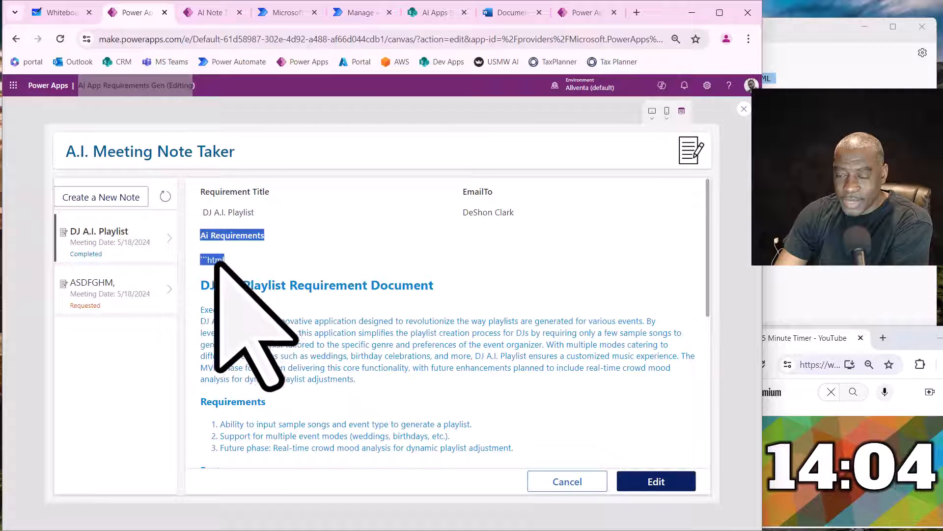
pyautogui.scroll(-8, 253, 315)
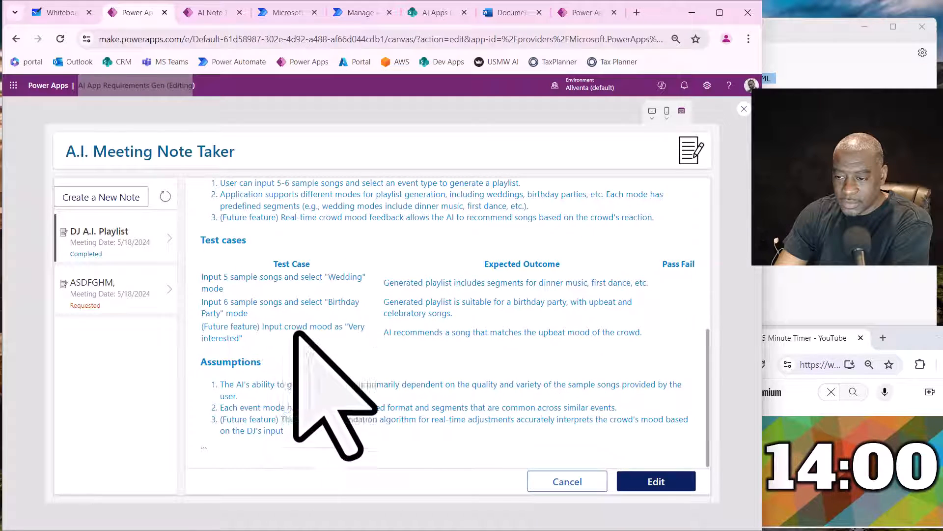
pyautogui.moveTo(240, 279); pyautogui.dragTo(267, 359)
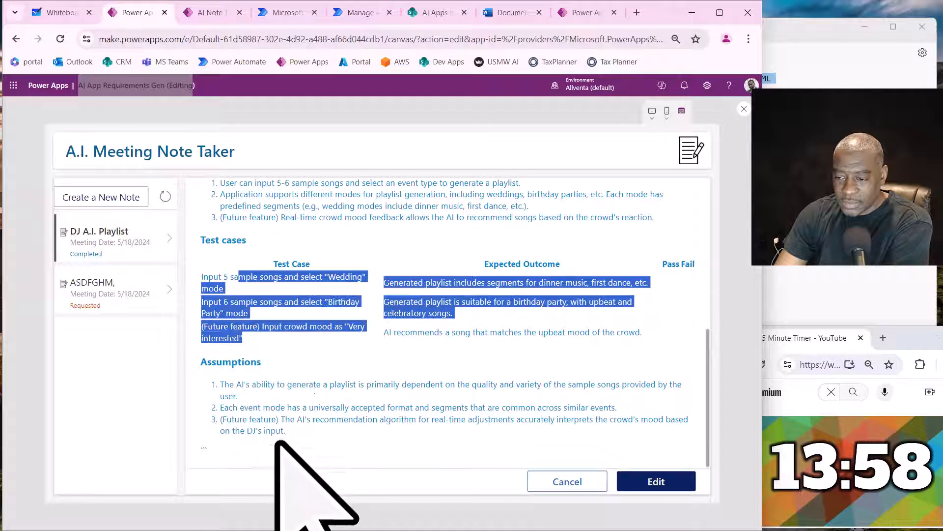
pyautogui.click(205, 449)
pyautogui.hotkey('ctrl', 'a')
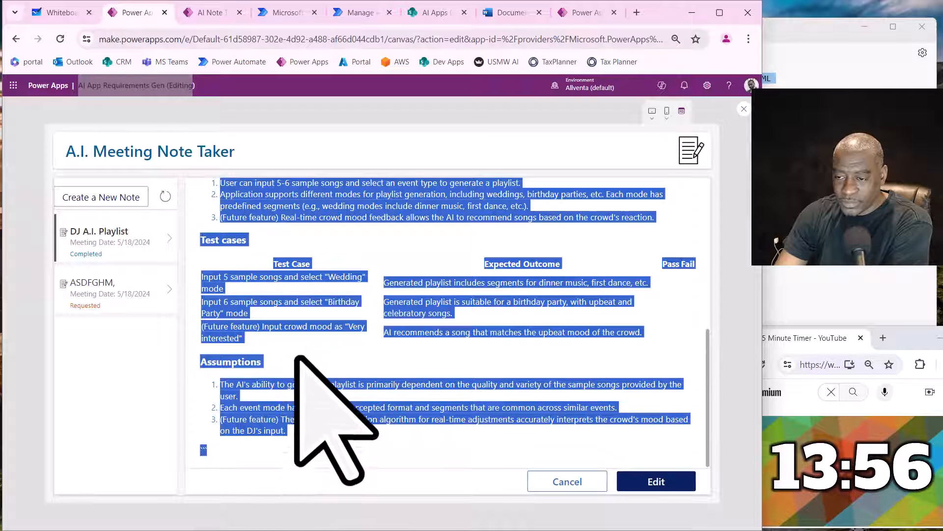
pyautogui.click(294, 333)
pyautogui.scroll(4, 282, 334)
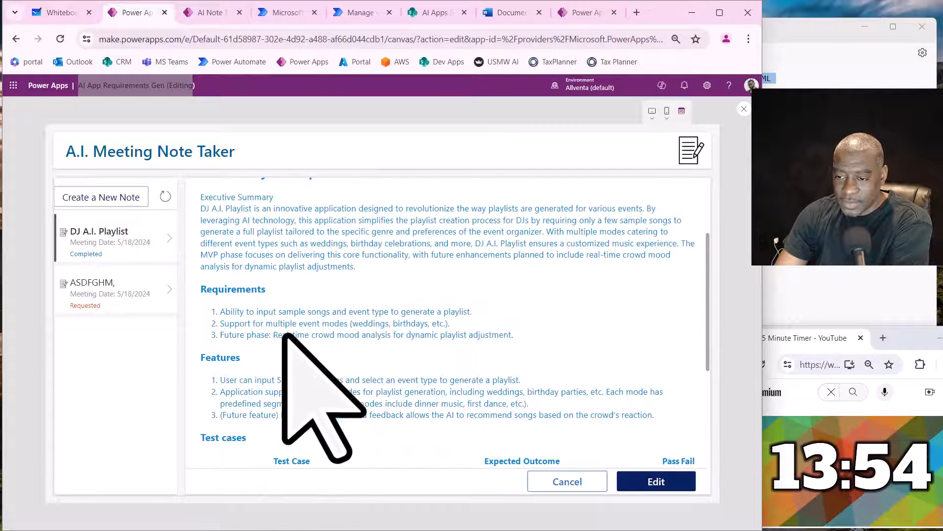
pyautogui.scroll(2, 284, 331)
pyautogui.scroll(-1, 284, 334)
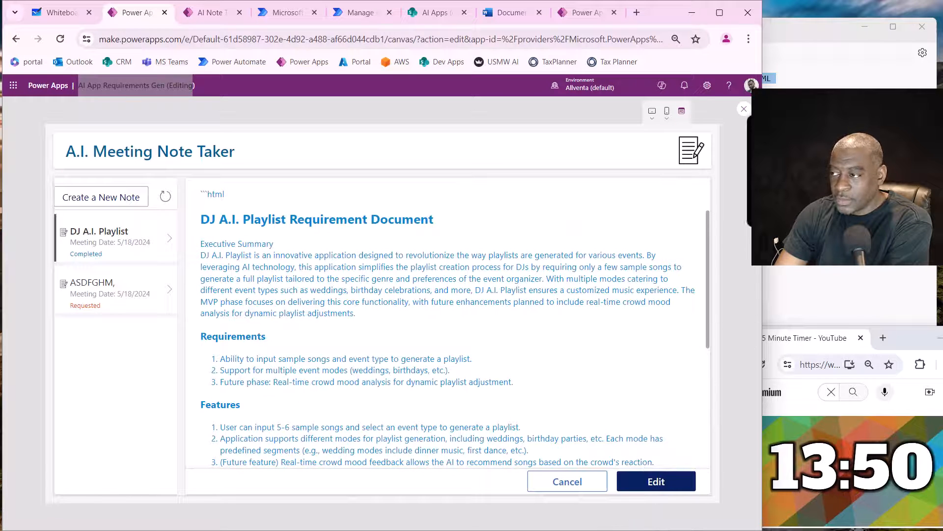
pyautogui.click(744, 109)
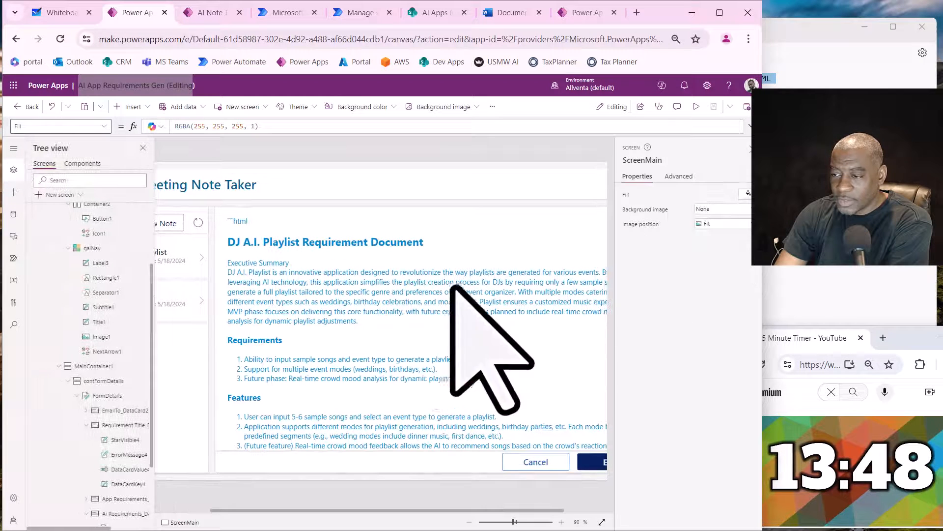
# - Select the HTML text control in the Ai Requirements card and change its text color to a dark gray
pyautogui.click(374, 291)
pyautogui.click(334, 302)
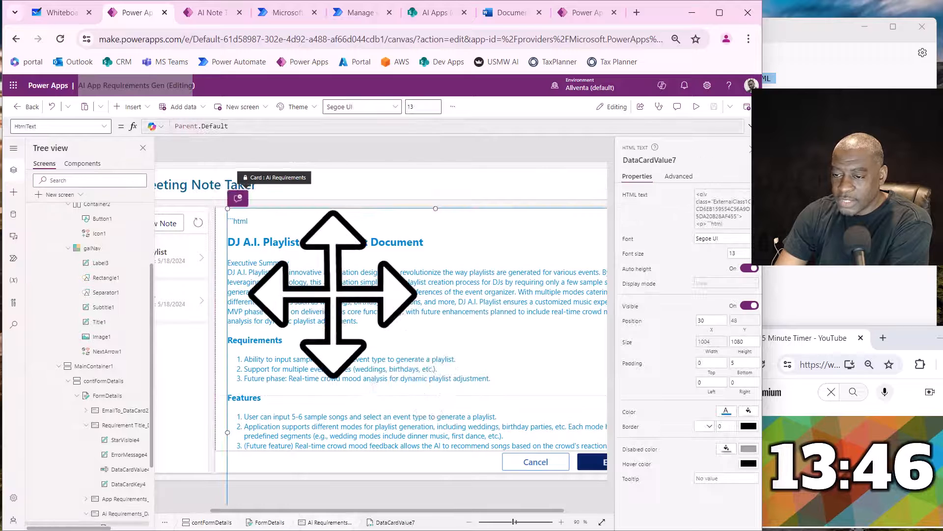
pyautogui.scroll(-2, 69, 474)
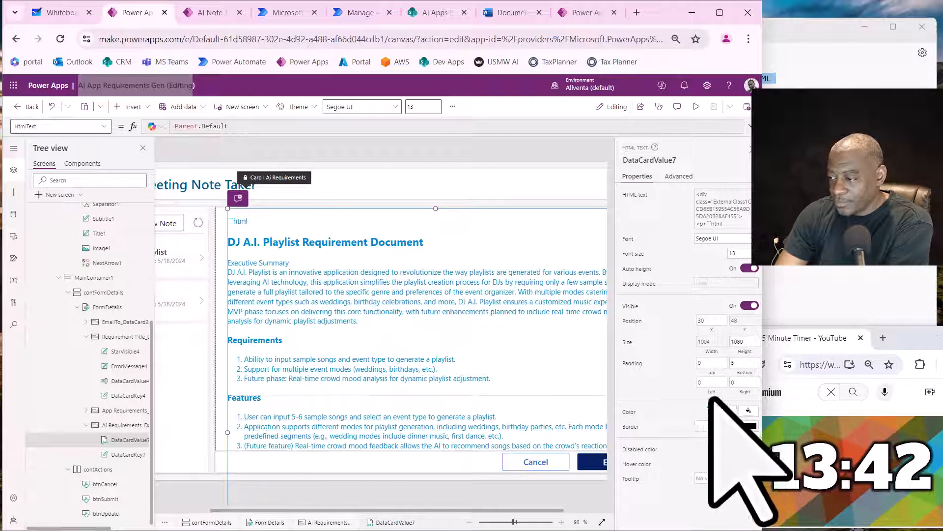
pyautogui.click(726, 411)
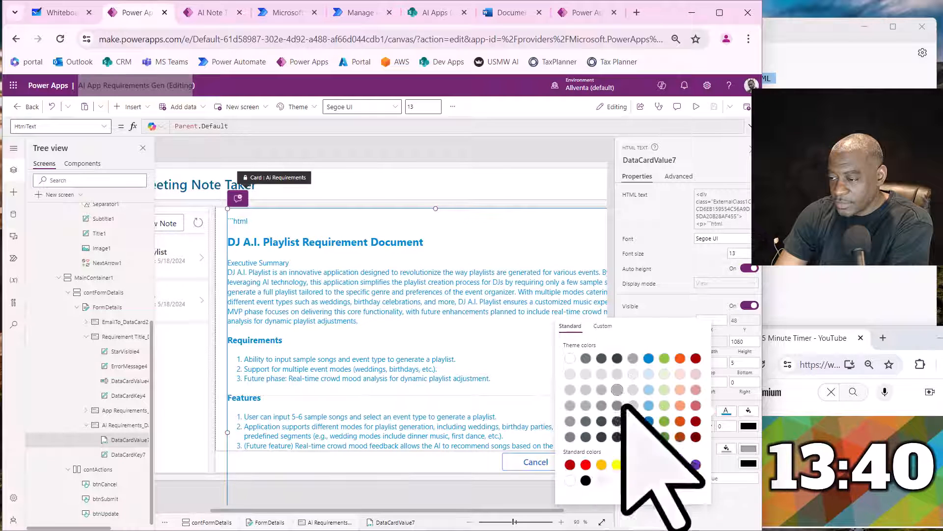
pyautogui.click(618, 421)
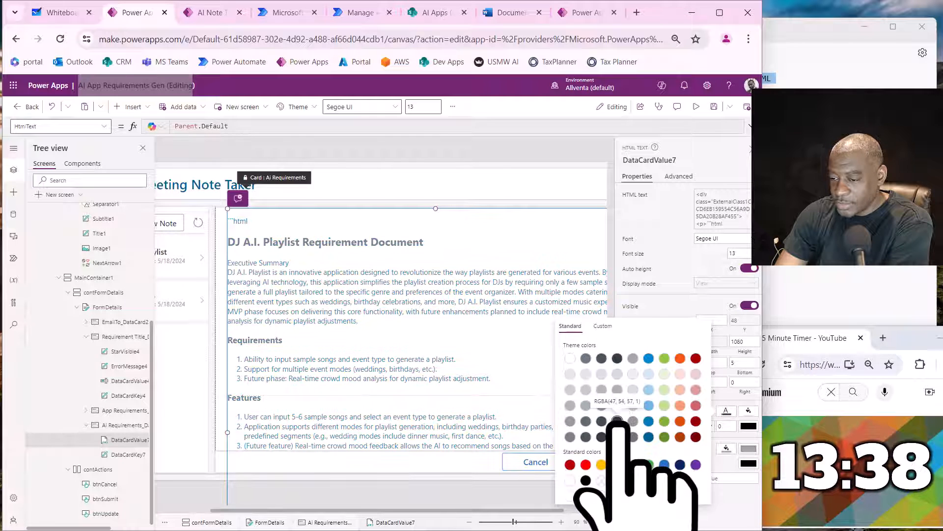
pyautogui.click(617, 437)
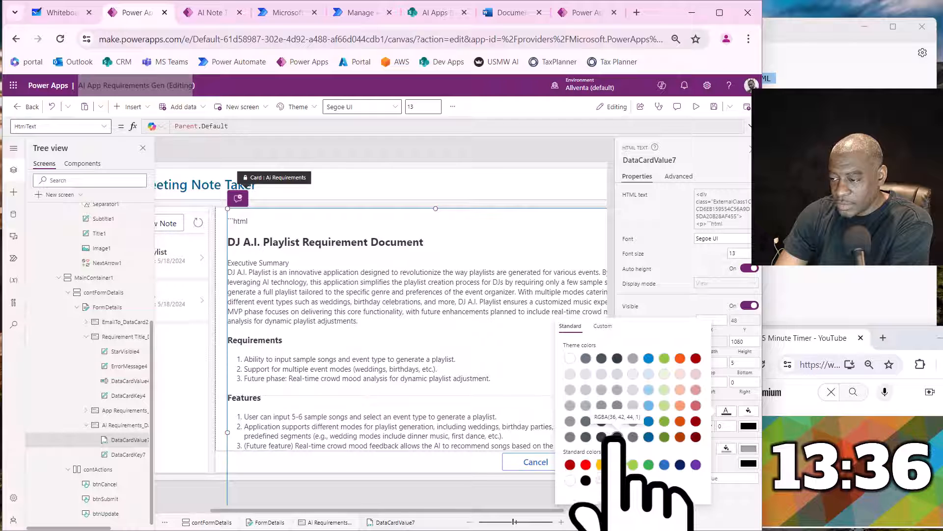
pyautogui.click(602, 421)
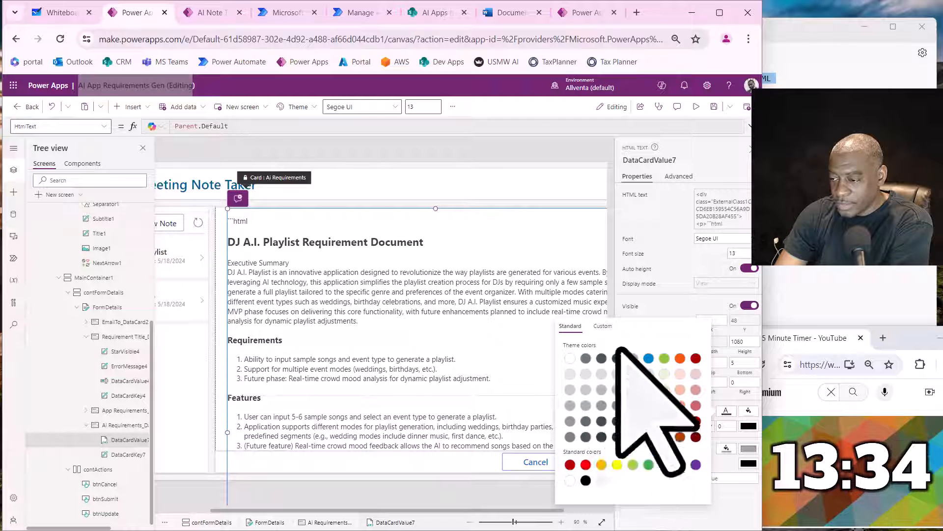
pyautogui.click(601, 404)
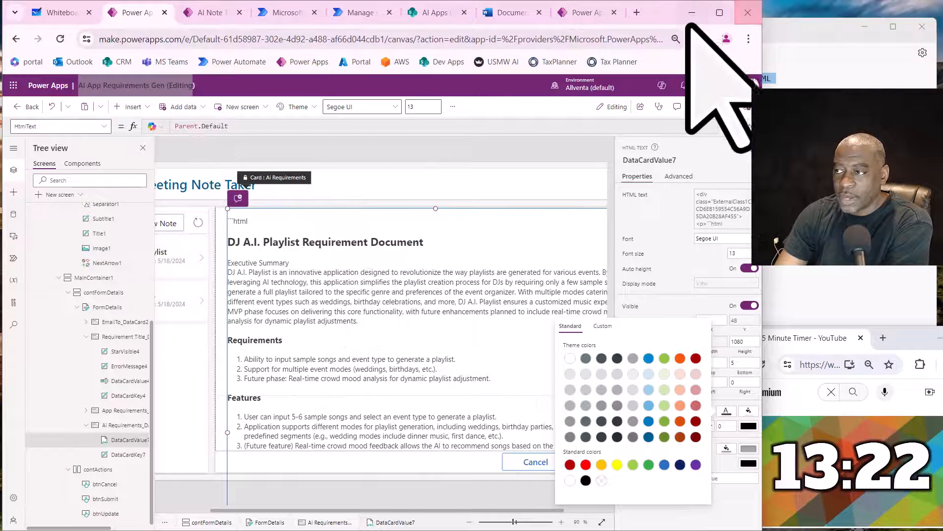
# - Open the AI Note Taker Meetings app for editing from the Power Apps list and skip the welcome message
pyautogui.click(580, 13)
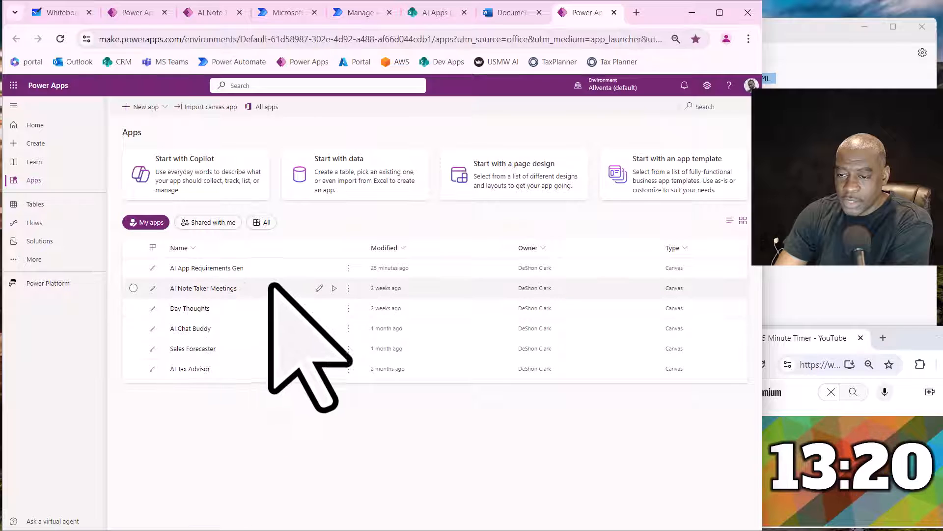
pyautogui.click(320, 288)
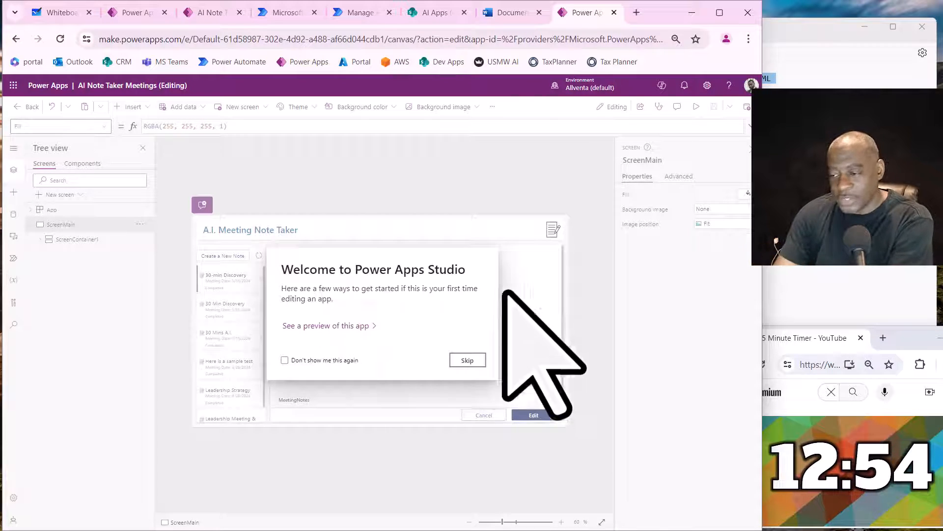
pyautogui.click(468, 361)
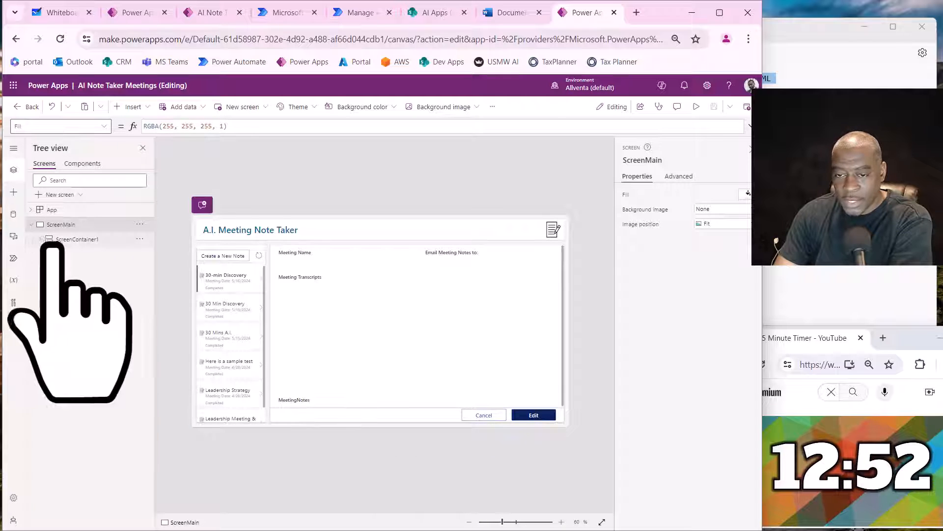
# - Expand the containers under ScreenMain down to FormDetails and select DataCardValue13 in the MeetingNotes card to inspect its properties
pyautogui.click(40, 239)
pyautogui.click(49, 269)
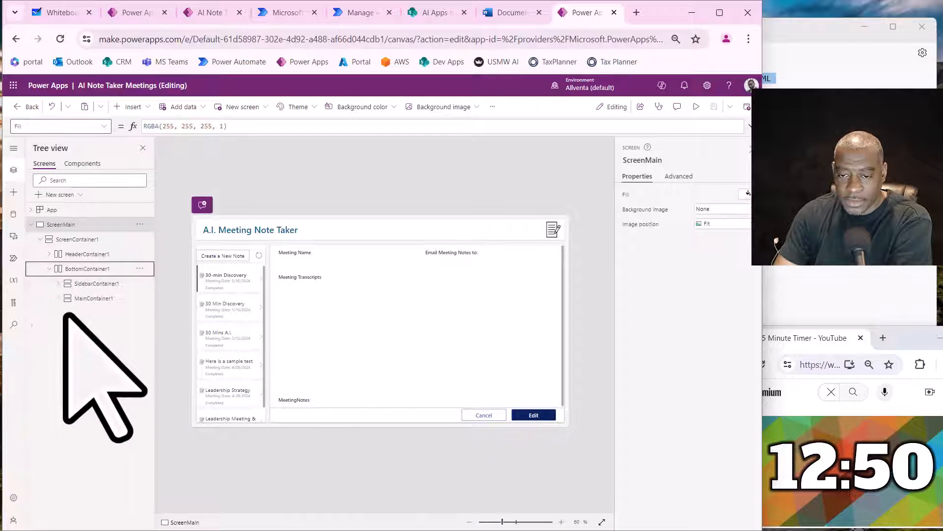
pyautogui.click(58, 298)
pyautogui.click(67, 327)
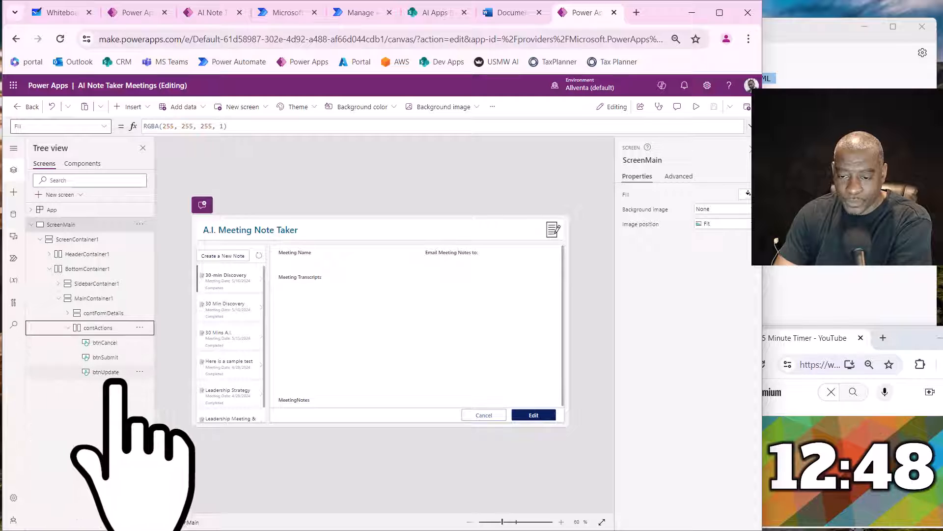
pyautogui.click(67, 313)
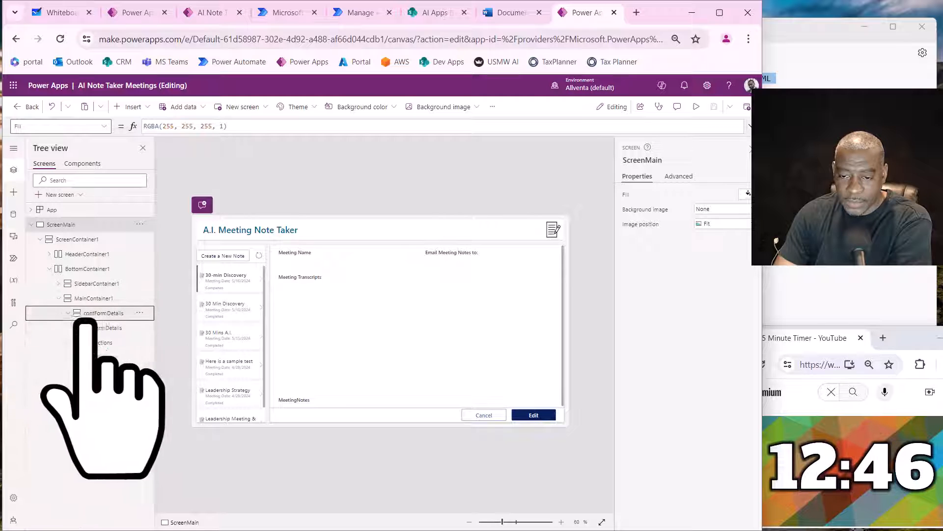
pyautogui.click(77, 327)
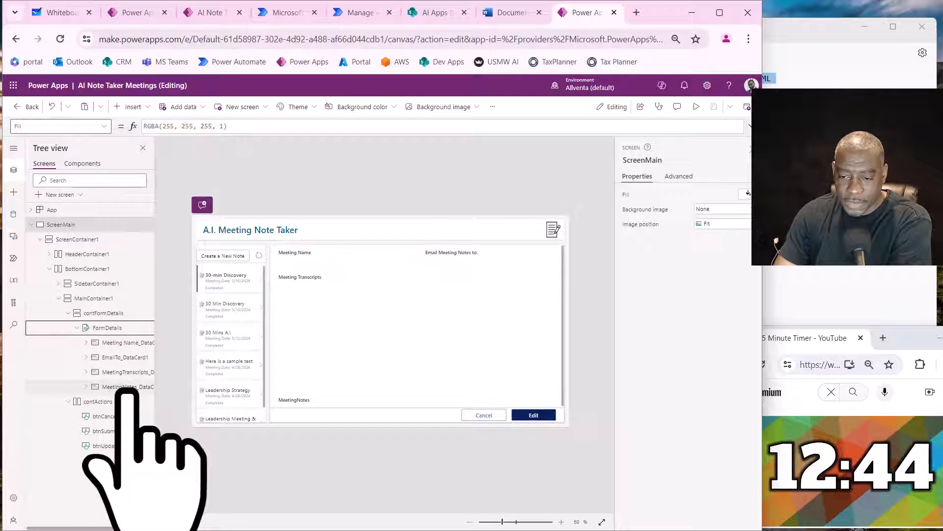
pyautogui.click(126, 388)
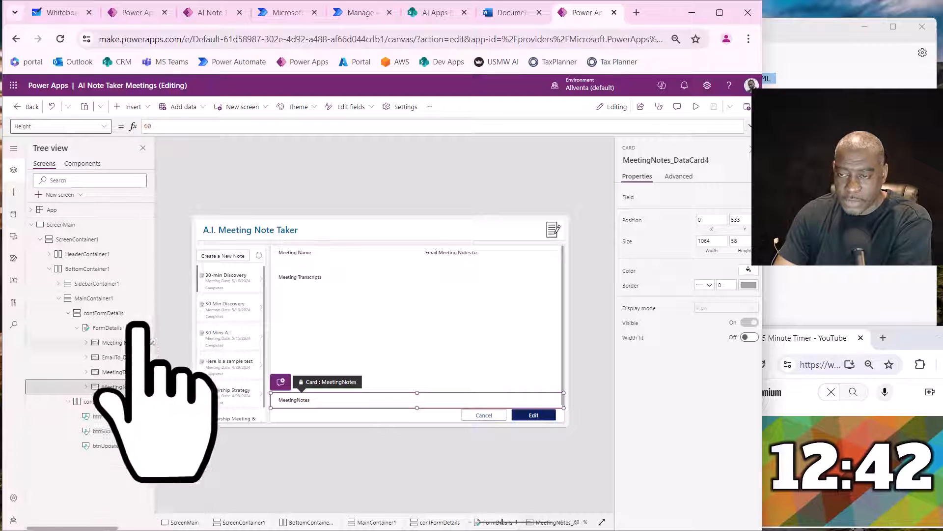
pyautogui.click(86, 387)
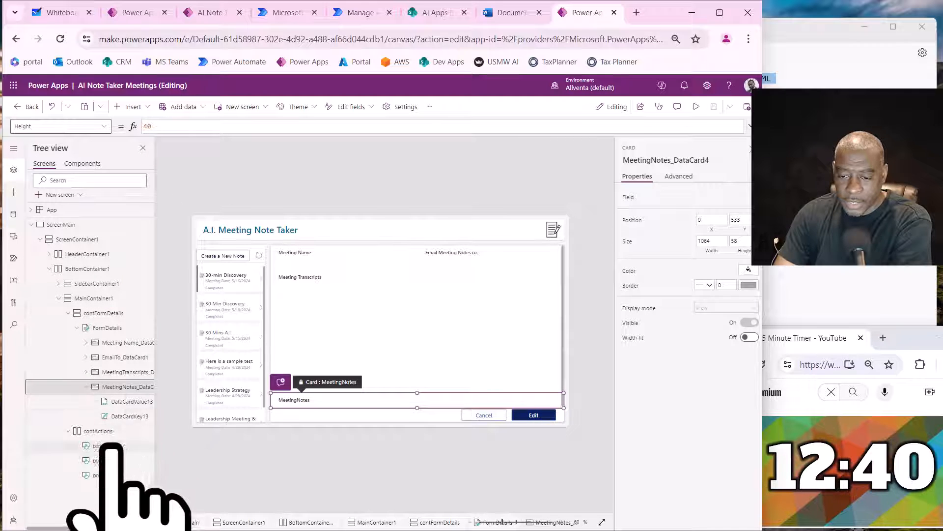
pyautogui.click(125, 402)
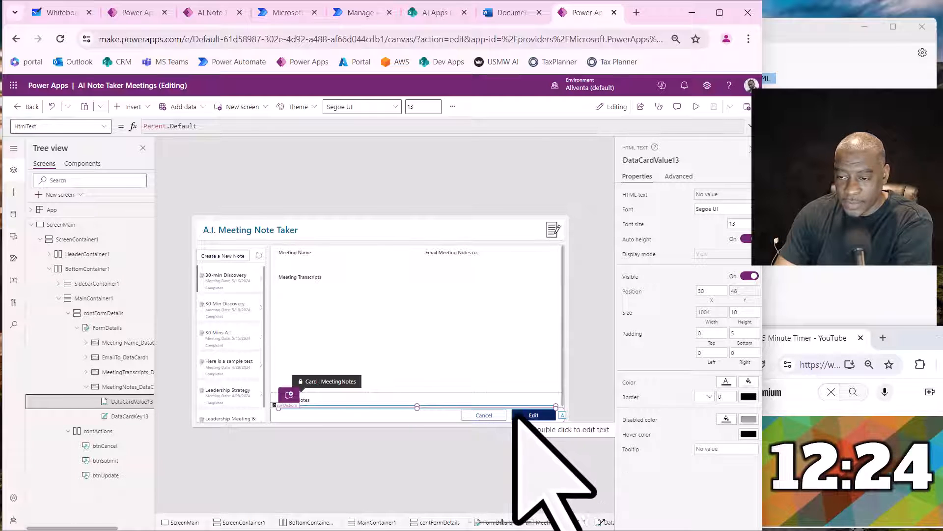
# - Display the "Here is a sample test" note, start a new note and check DataCardValue13 in both form states
pyautogui.click(248, 364)
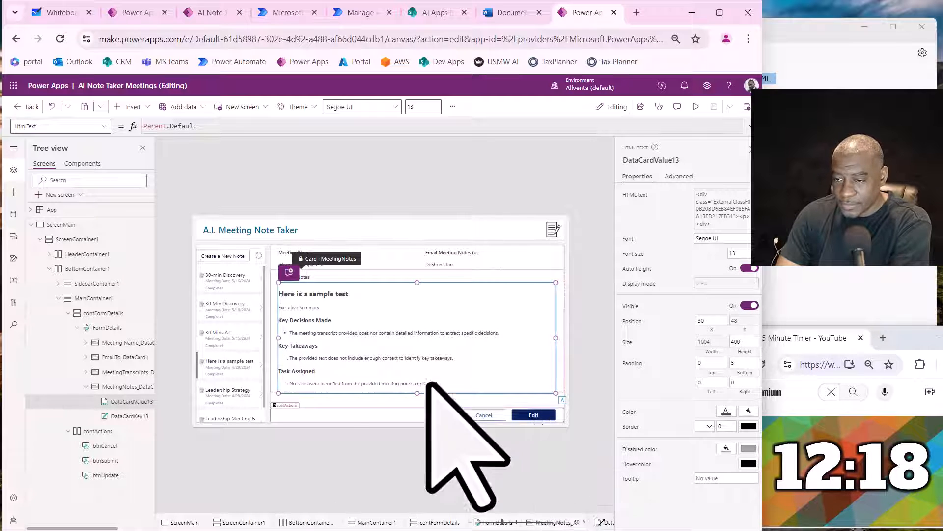
pyautogui.click(238, 255)
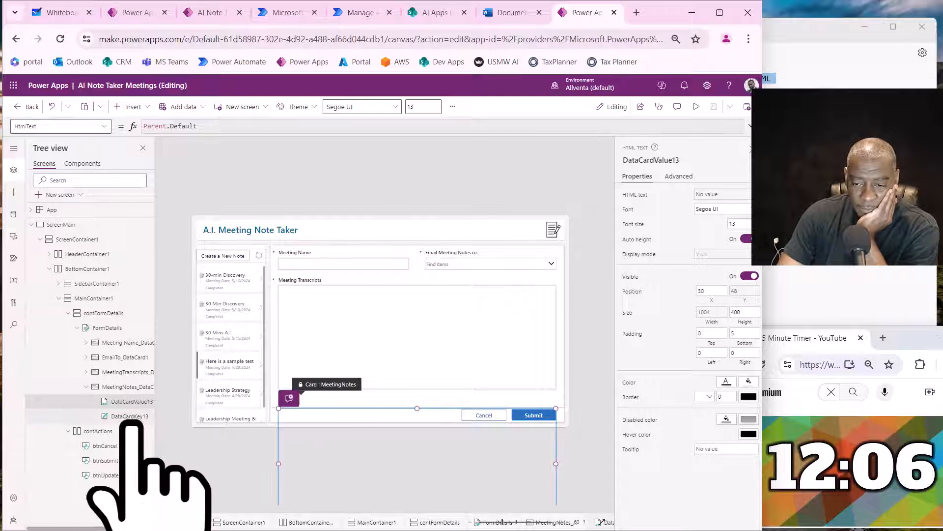
pyautogui.click(131, 406)
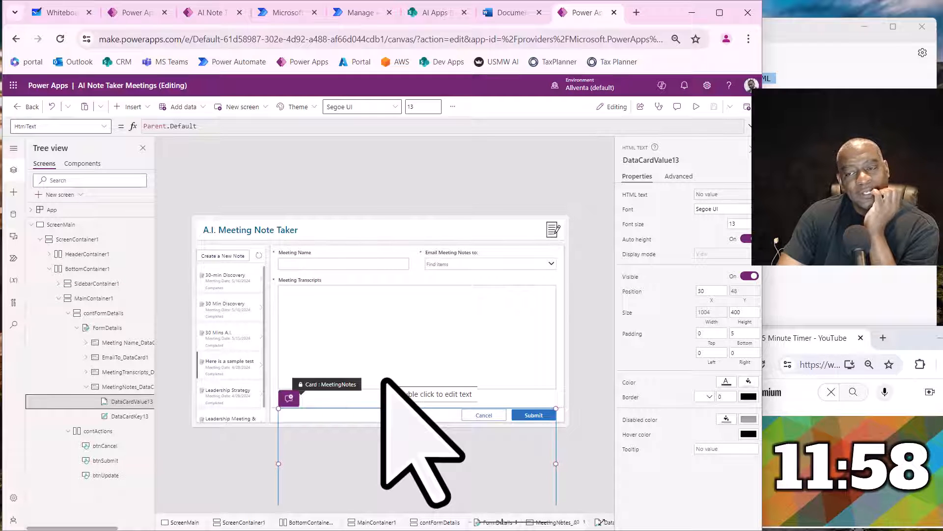
# - Return to the AI App Requirements Gen app and preview it to check the recolored DJ A.I. Playlist document
pyautogui.click(144, 12)
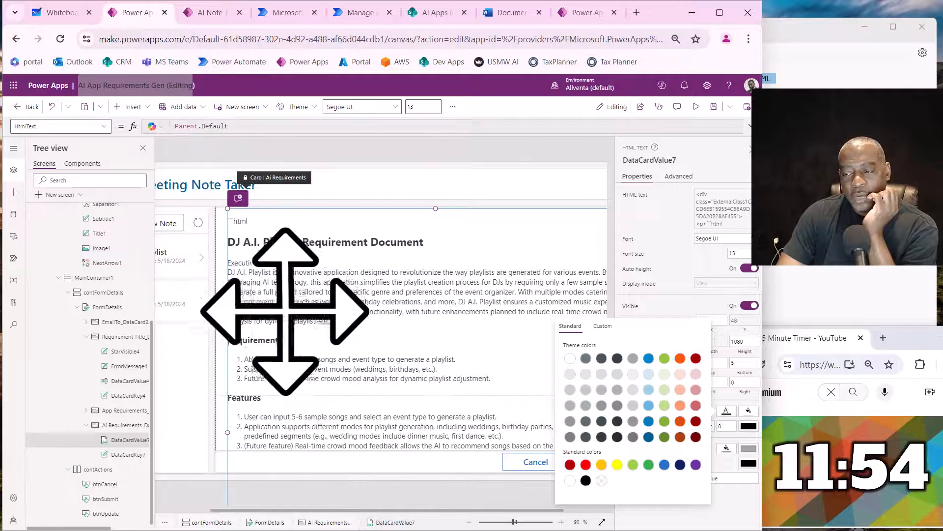
pyautogui.click(695, 108)
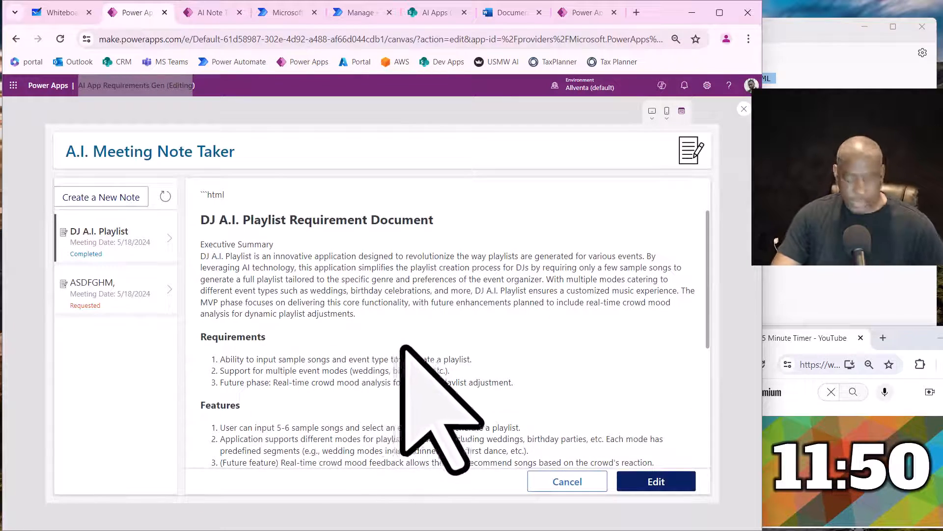
pyautogui.hotkey('ctrl', '-')
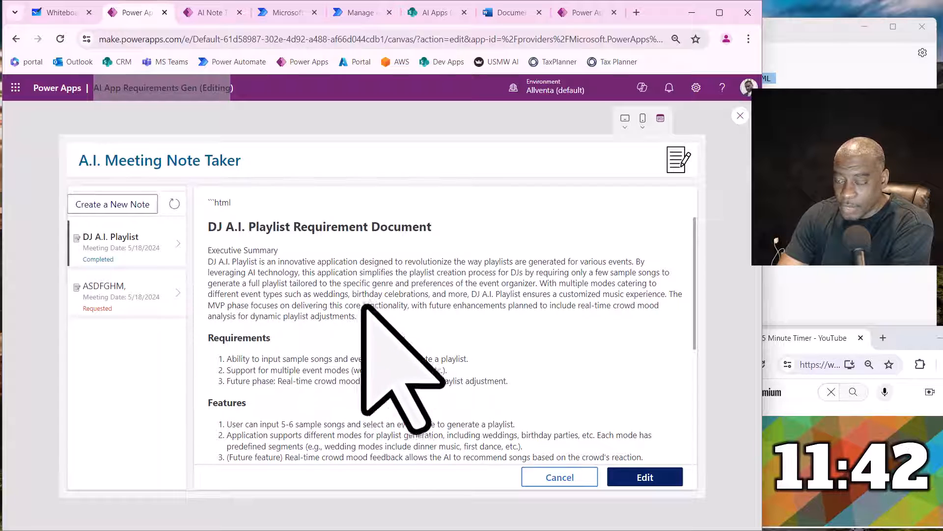
# - Read through the DJ A.I. Playlist Requirement Document from the executive summary and requirements down to the test cases and assumptions
pyautogui.scroll(-1, 335, 323)
pyautogui.scroll(1, 332, 327)
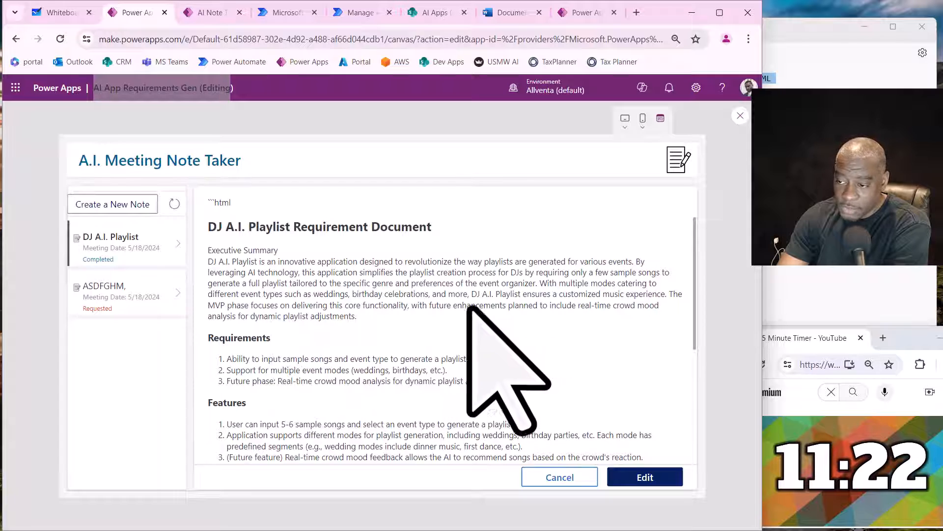
pyautogui.scroll(-1, 579, 337)
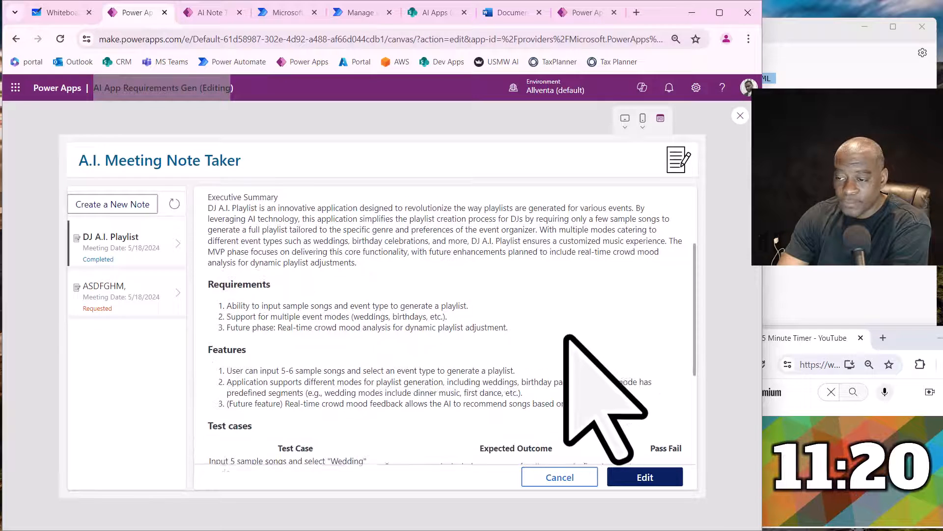
pyautogui.scroll(-1, 566, 336)
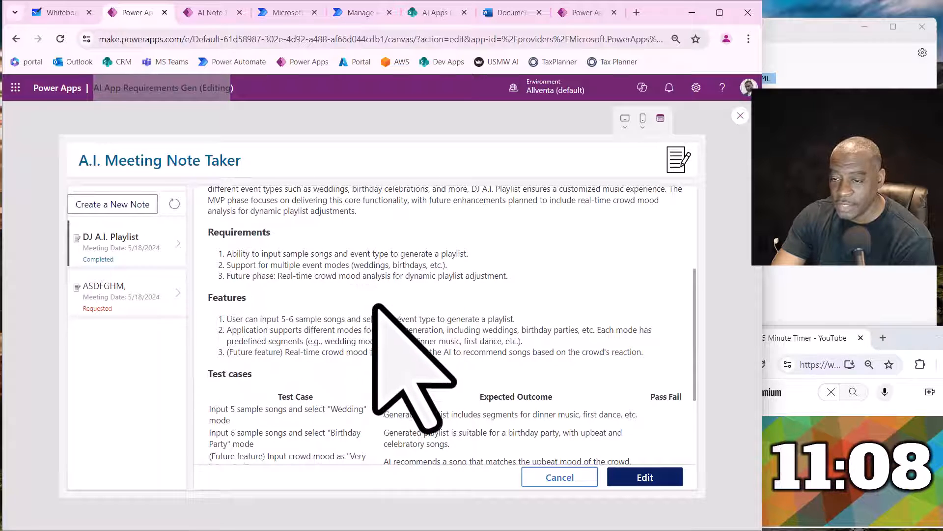
pyautogui.scroll(-1, 317, 305)
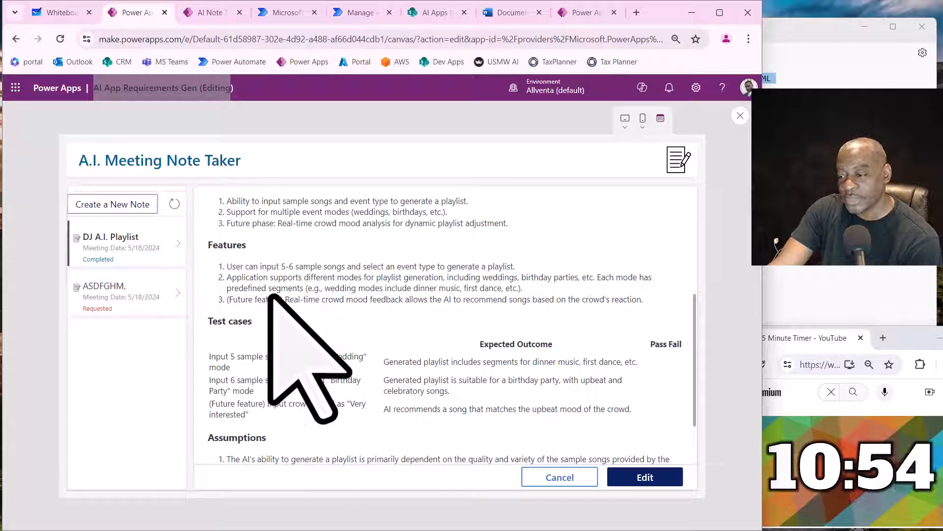
pyautogui.scroll(-2, 270, 296)
pyautogui.scroll(1, 271, 298)
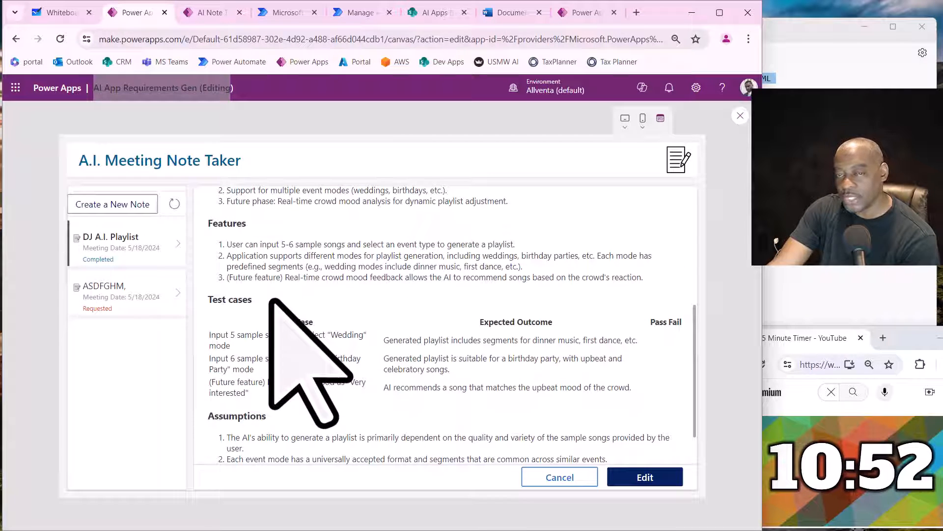
pyautogui.scroll(-1, 271, 299)
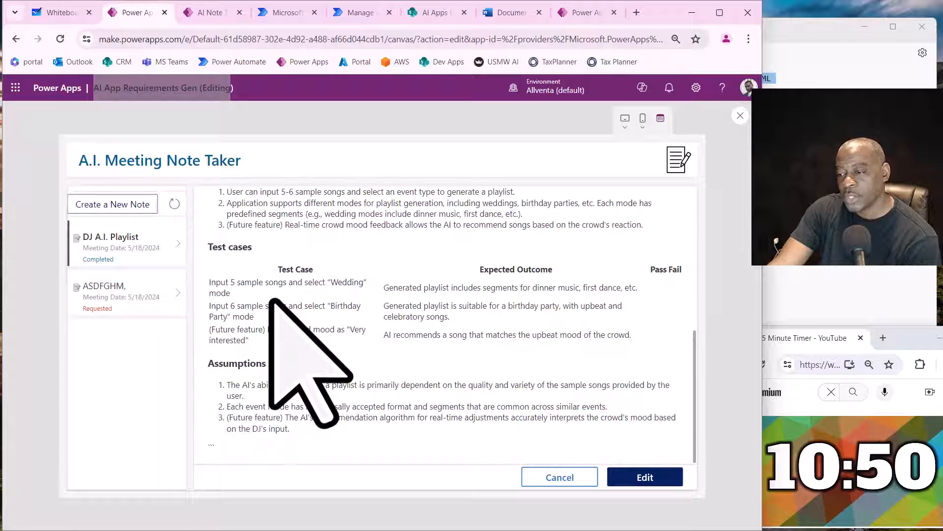
# - Highlight the test case rows and the assumptions list to examine them, and return to the beginning of the document
pyautogui.moveTo(264, 283); pyautogui.dragTo(633, 335)
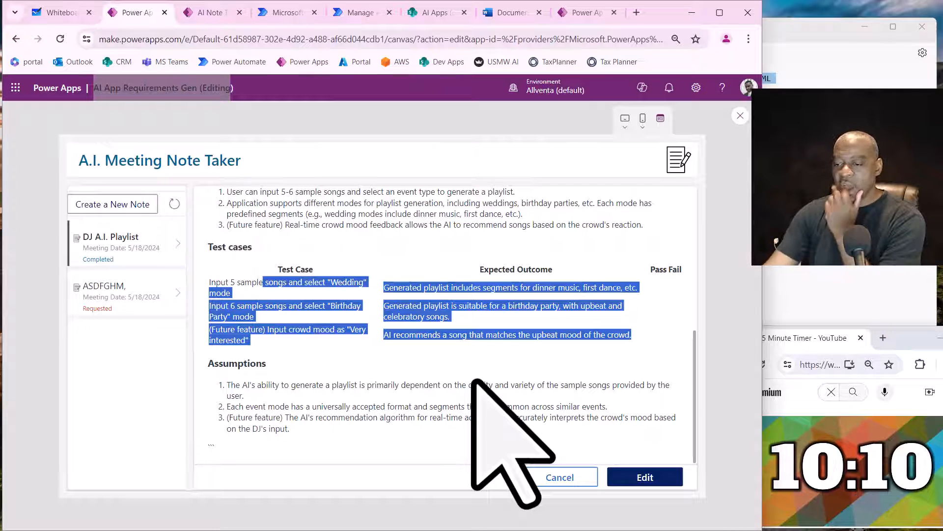
pyautogui.moveTo(280, 385); pyautogui.dragTo(290, 431)
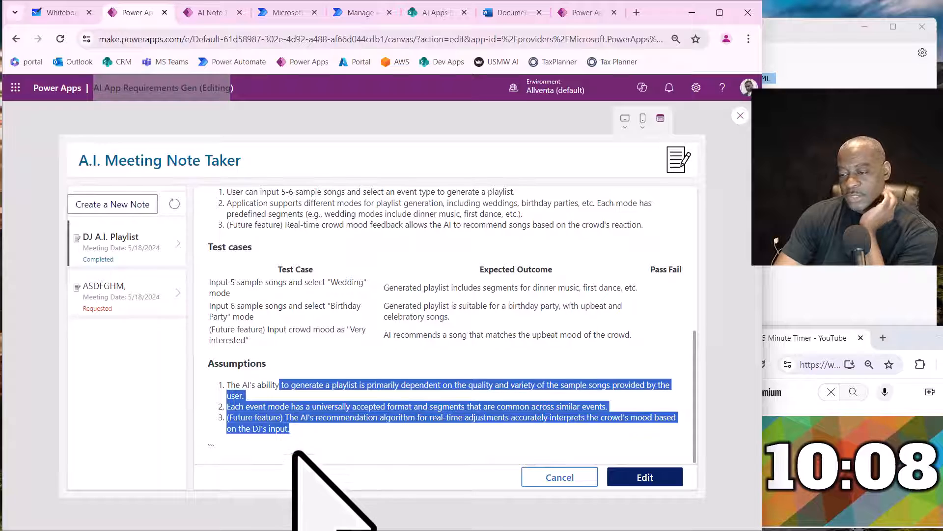
pyautogui.scroll(5, 334, 422)
pyautogui.scroll(-5, 348, 369)
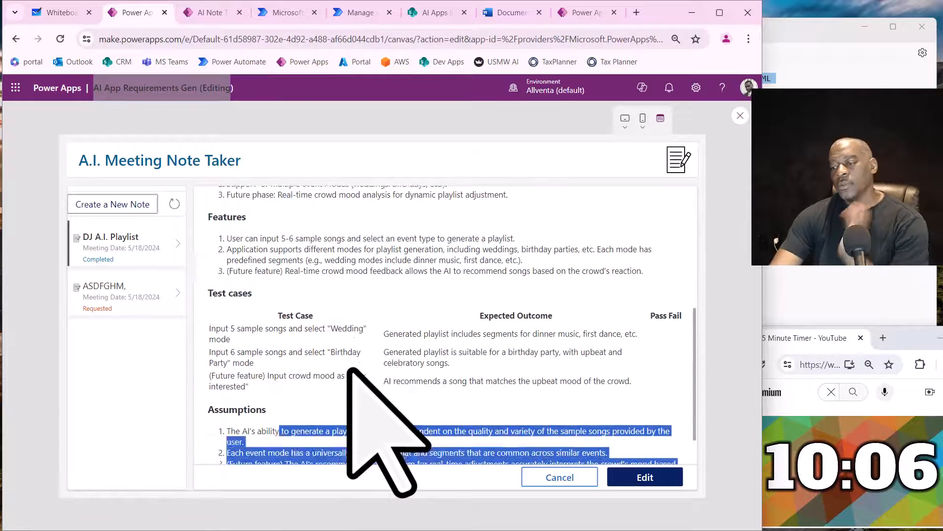
pyautogui.scroll(6, 348, 368)
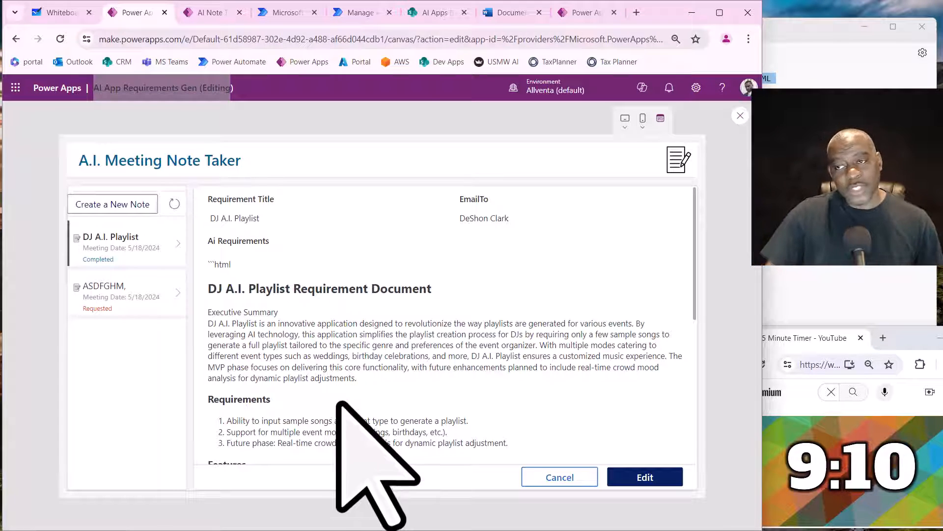
# - Switch to Whiteboard 13 in Microsoft Whiteboard and erase the black, red and green test strokes
pyautogui.click(295, 13)
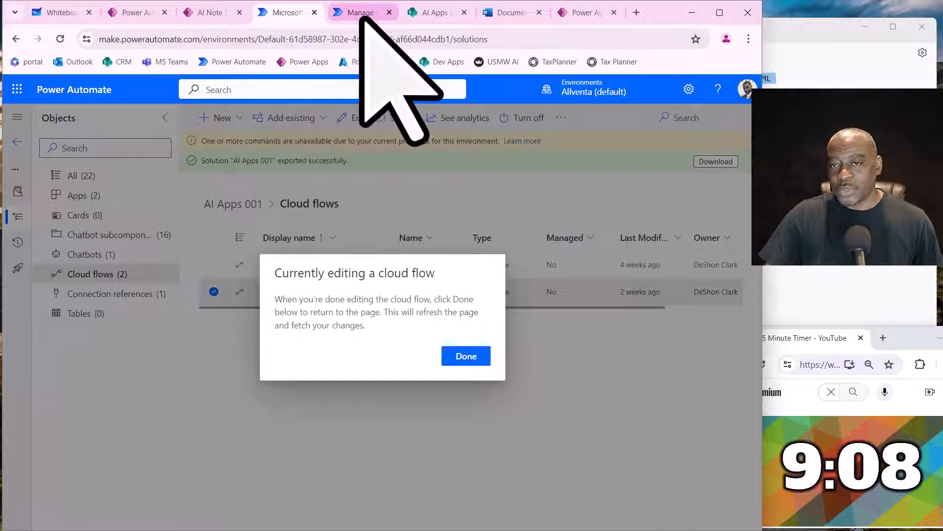
pyautogui.click(59, 13)
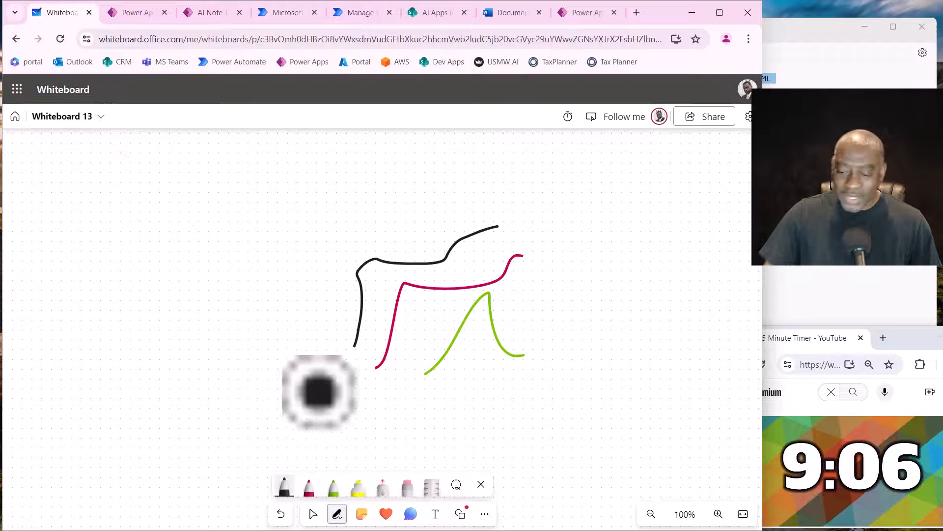
pyautogui.click(406, 495)
pyautogui.moveTo(491, 297); pyautogui.dragTo(350, 254)
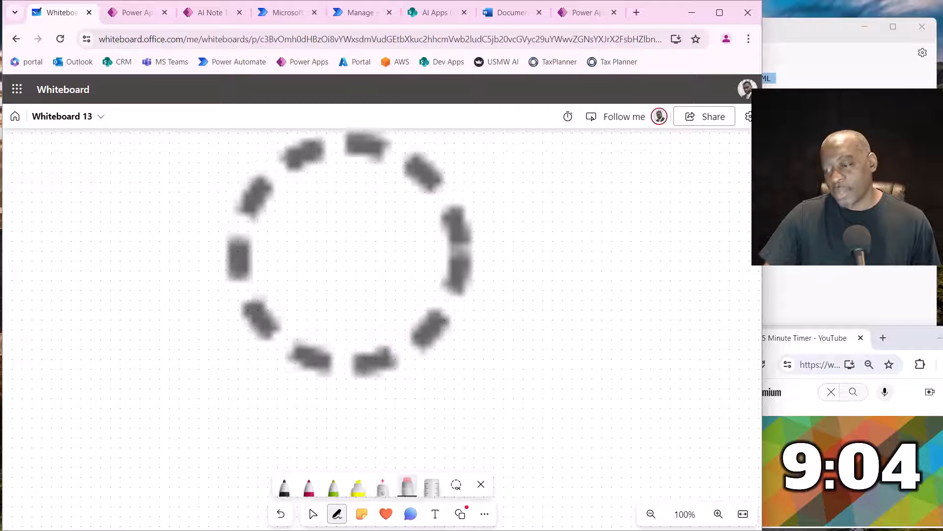
# - Draw a dark red rectangle for the first diagram block and a green arrow leading away from its right side
pyautogui.click(309, 486)
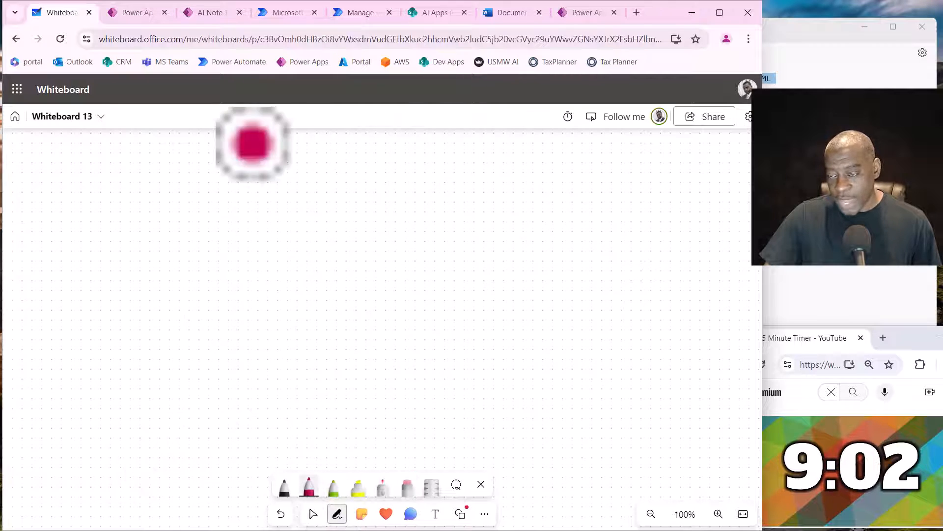
pyautogui.moveTo(143, 214)
pyautogui.mouseDown()
pyautogui.moveTo(194, 290)
pyautogui.moveTo(294, 180)
pyautogui.moveTo(156, 183)
pyautogui.moveTo(144, 227)
pyautogui.mouseUp()
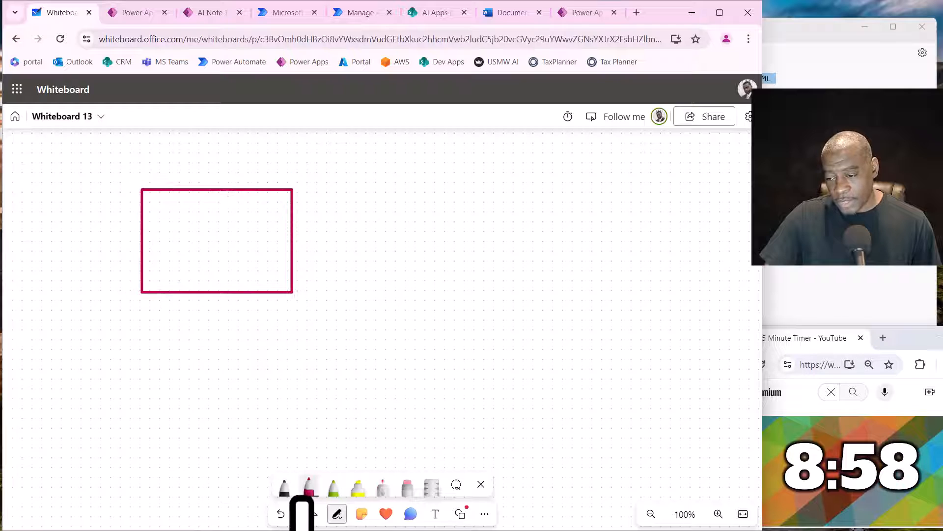
pyautogui.click(333, 487)
pyautogui.moveTo(308, 235)
pyautogui.mouseDown()
pyautogui.moveTo(386, 234)
pyautogui.moveTo(380, 243)
pyautogui.mouseUp()
# - Draw a green rectangle at the arrow's tip and fill it with vertical and horizontal lines to represent a table
pyautogui.moveTo(403, 212); pyautogui.dragTo(555, 203)
pyautogui.moveTo(561, 244)
pyautogui.mouseDown()
pyautogui.moveTo(438, 285)
pyautogui.moveTo(411, 259)
pyautogui.moveTo(411, 208)
pyautogui.moveTo(476, 278)
pyautogui.moveTo(523, 267)
pyautogui.moveTo(541, 279)
pyautogui.moveTo(447, 240)
pyautogui.moveTo(547, 239)
pyautogui.mouseUp()
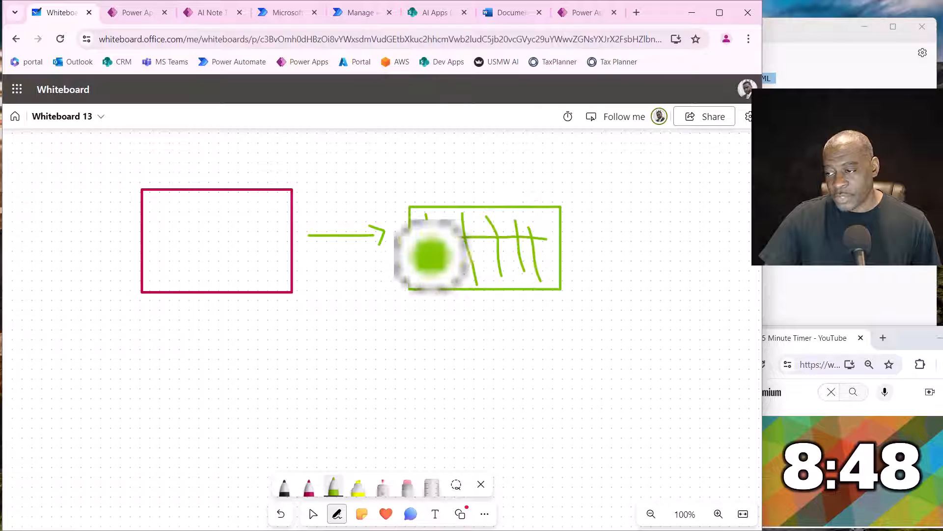
pyautogui.moveTo(431, 255); pyautogui.dragTo(543, 252)
# - Draw a black elbow arrow from above the green table, ending downward at a new blue rectangle to its right
pyautogui.click(284, 484)
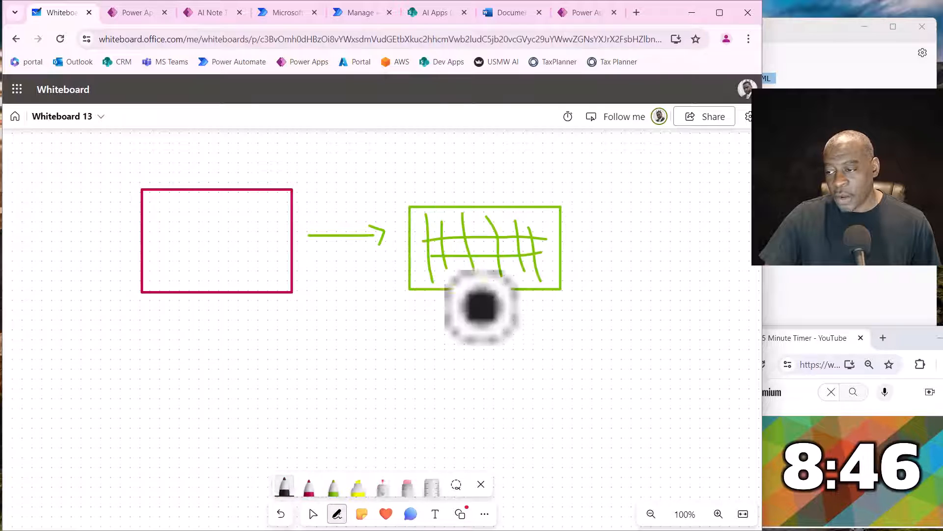
pyautogui.moveTo(475, 199)
pyautogui.mouseDown()
pyautogui.moveTo(550, 153)
pyautogui.moveTo(656, 151)
pyautogui.moveTo(668, 216)
pyautogui.moveTo(676, 205)
pyautogui.mouseUp()
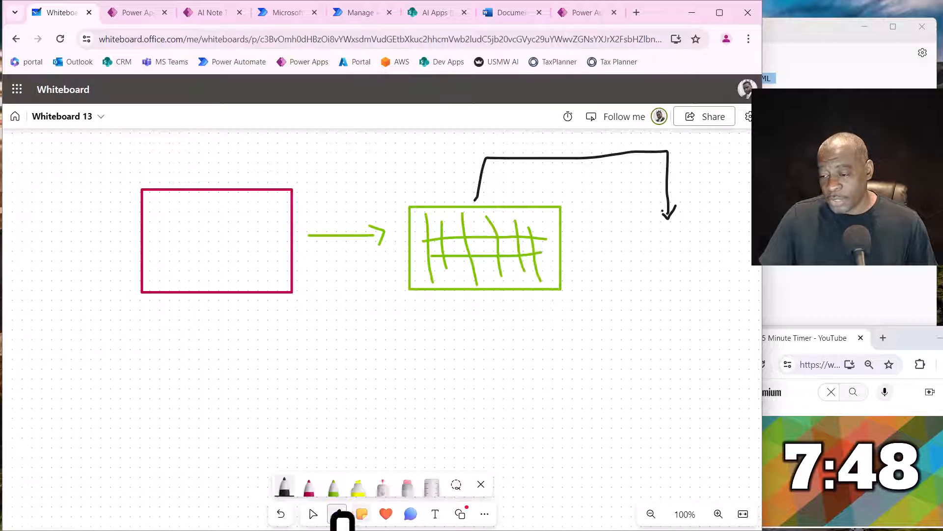
pyautogui.click(310, 488)
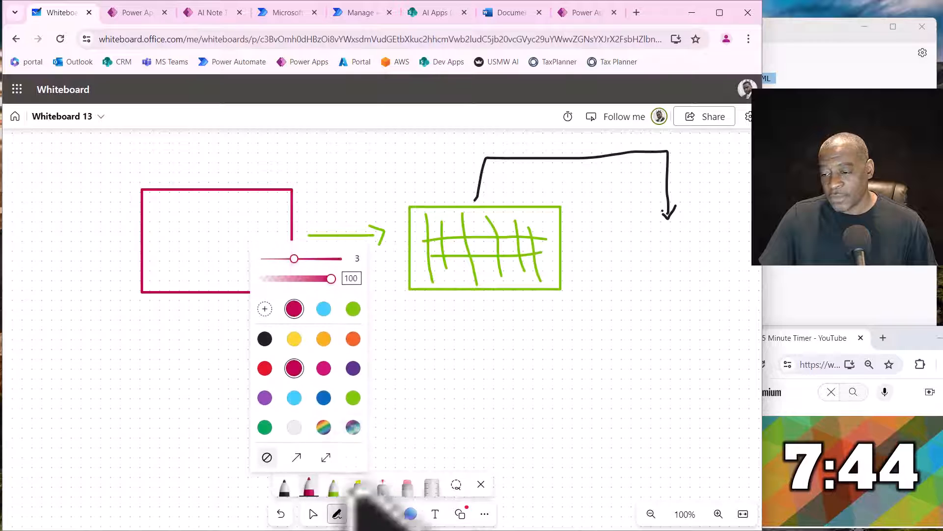
pyautogui.click(323, 397)
pyautogui.moveTo(628, 240)
pyautogui.mouseDown()
pyautogui.moveTo(709, 238)
pyautogui.moveTo(727, 285)
pyautogui.moveTo(649, 290)
pyautogui.moveTo(614, 257)
pyautogui.moveTo(626, 236)
pyautogui.mouseUp()
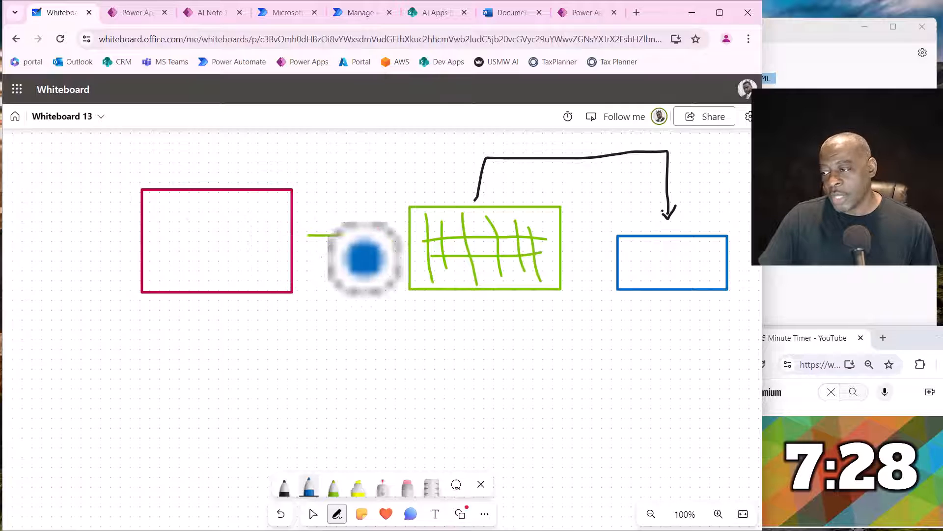
# - Draw a black elbow arrow from beneath the blue rectangle to a new black rectangle at its lower right
pyautogui.click(312, 513)
pyautogui.moveTo(506, 495); pyautogui.dragTo(231, 484)
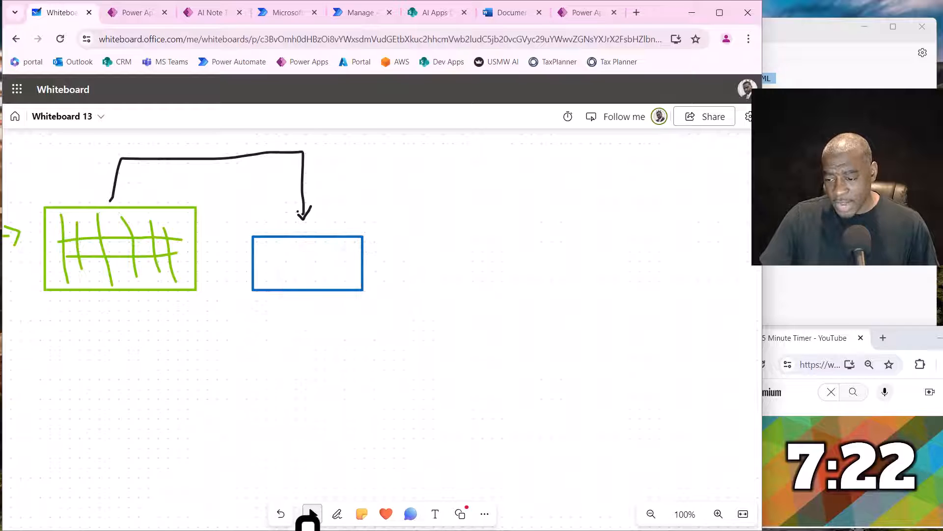
pyautogui.click(337, 513)
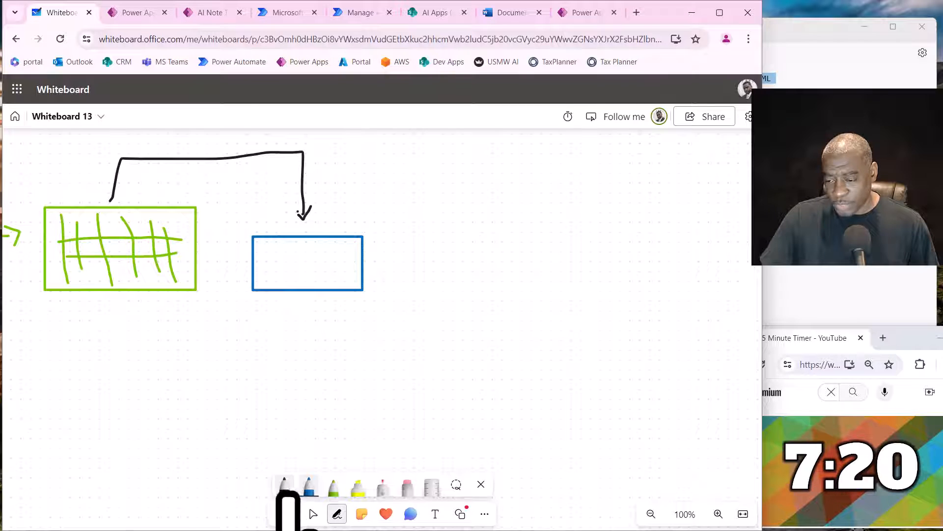
pyautogui.moveTo(308, 300)
pyautogui.mouseDown()
pyautogui.moveTo(415, 326)
pyautogui.moveTo(476, 324)
pyautogui.moveTo(459, 341)
pyautogui.mouseUp()
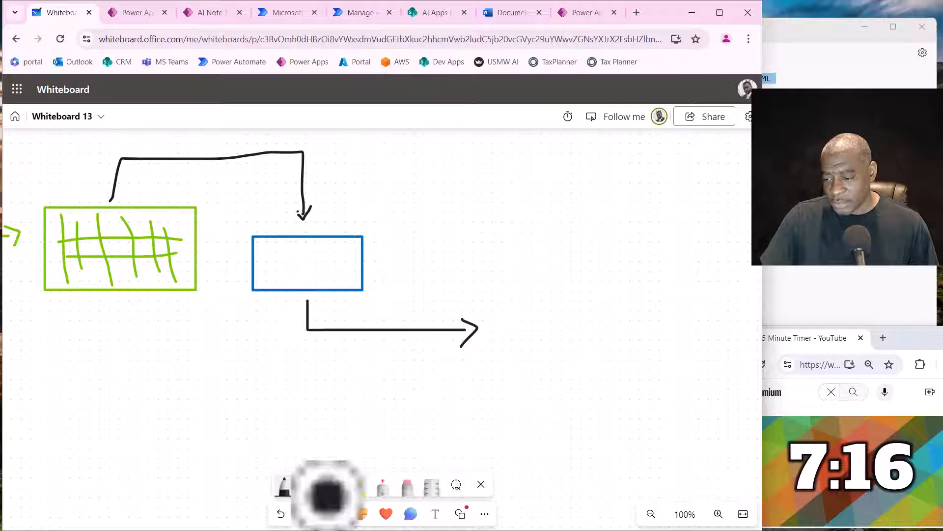
pyautogui.moveTo(486, 305)
pyautogui.mouseDown()
pyautogui.moveTo(485, 341)
pyautogui.moveTo(572, 346)
pyautogui.moveTo(579, 309)
pyautogui.moveTo(527, 295)
pyautogui.moveTo(485, 302)
pyautogui.moveTo(488, 315)
pyautogui.mouseUp()
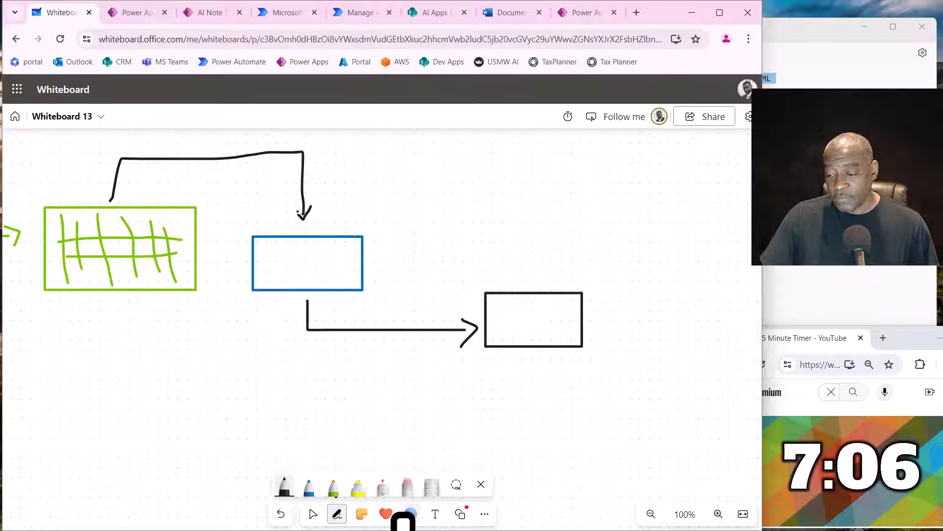
# - Add the text label "svcGetAIResponse" and position it just above the black rectangle
pyautogui.click(435, 514)
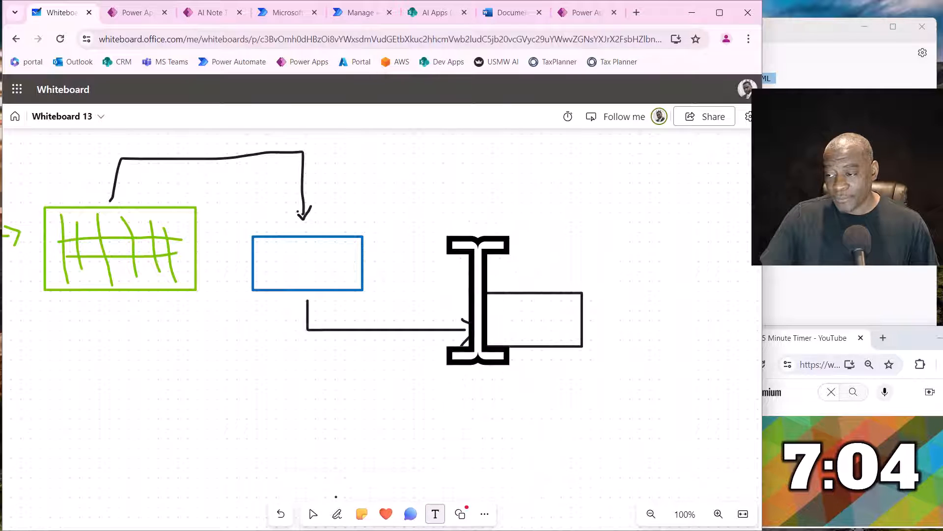
pyautogui.click(497, 290)
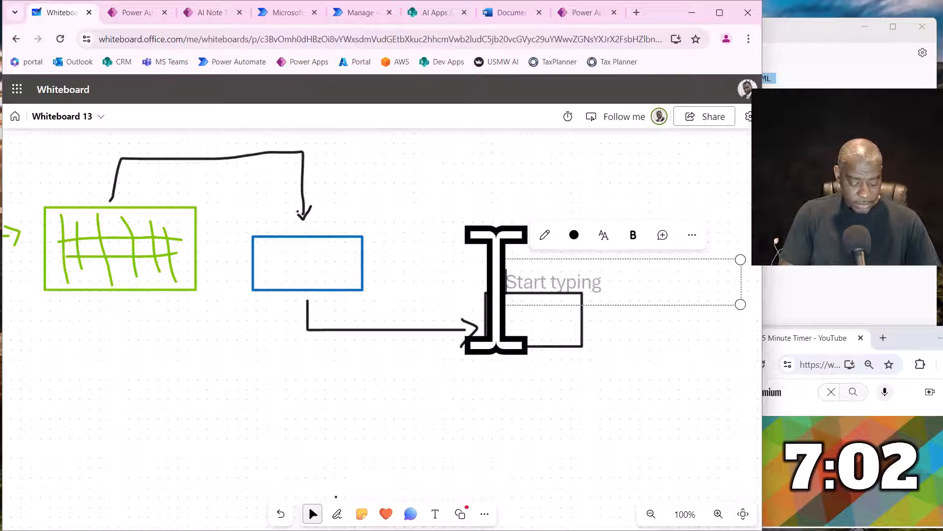
pyautogui.write('svcAI')
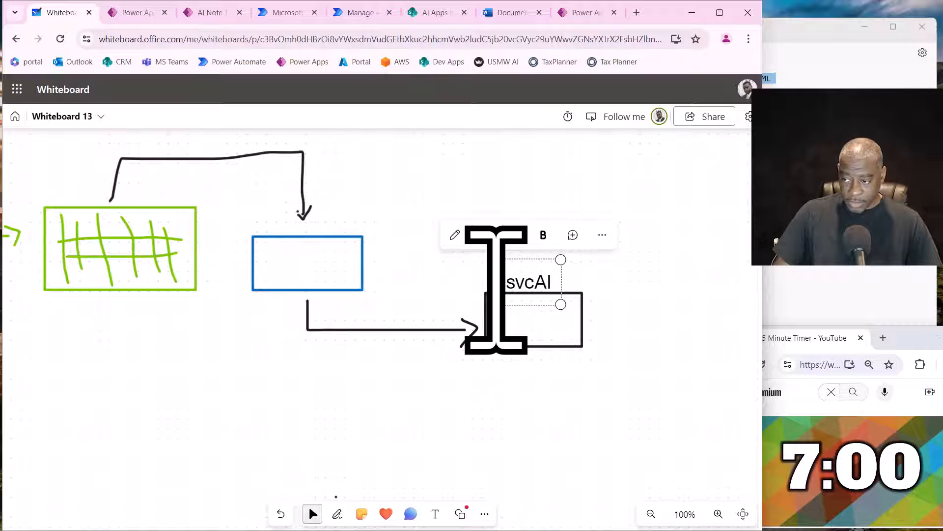
pyautogui.write('get')
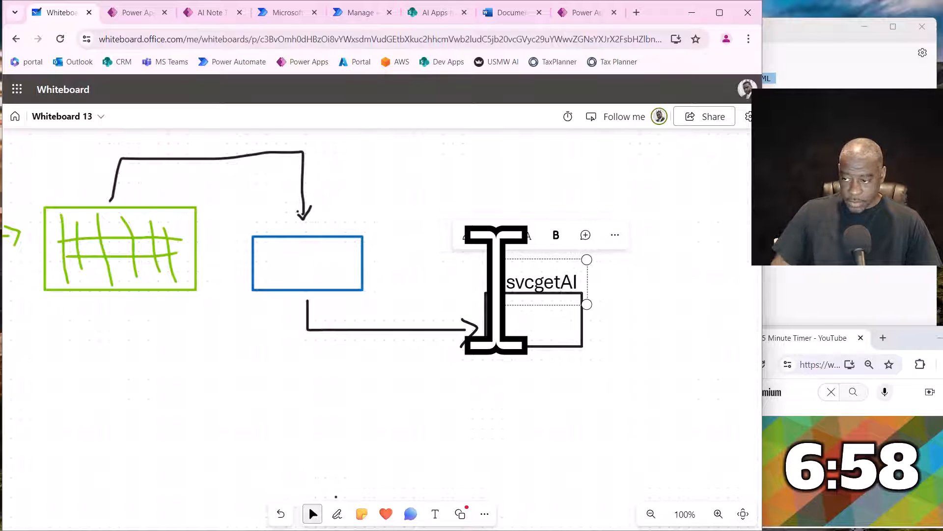
pyautogui.write('Response')
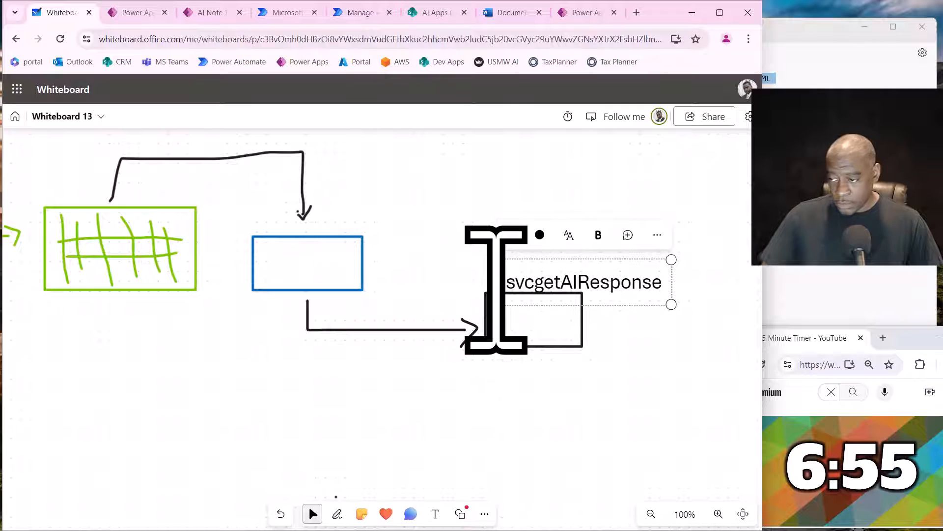
pyautogui.press('Escape')
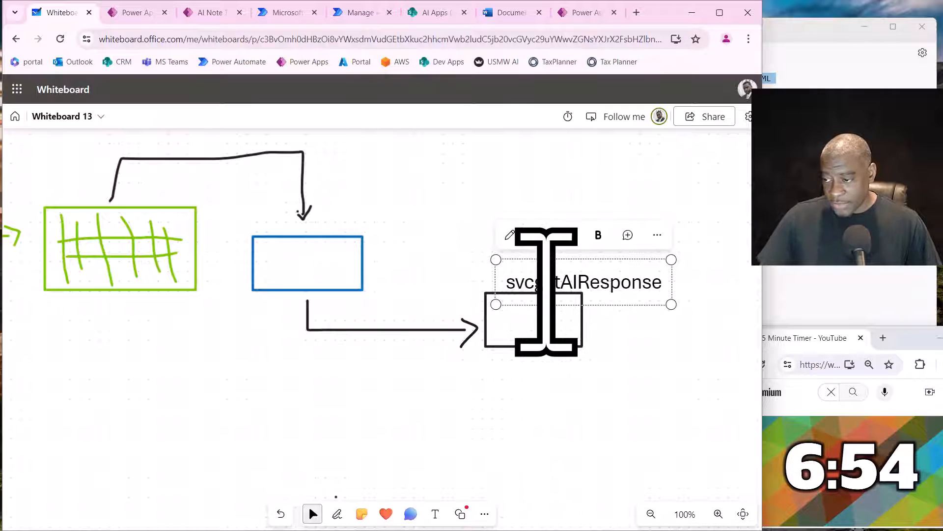
pyautogui.press('BackSpace')
pyautogui.write('G')
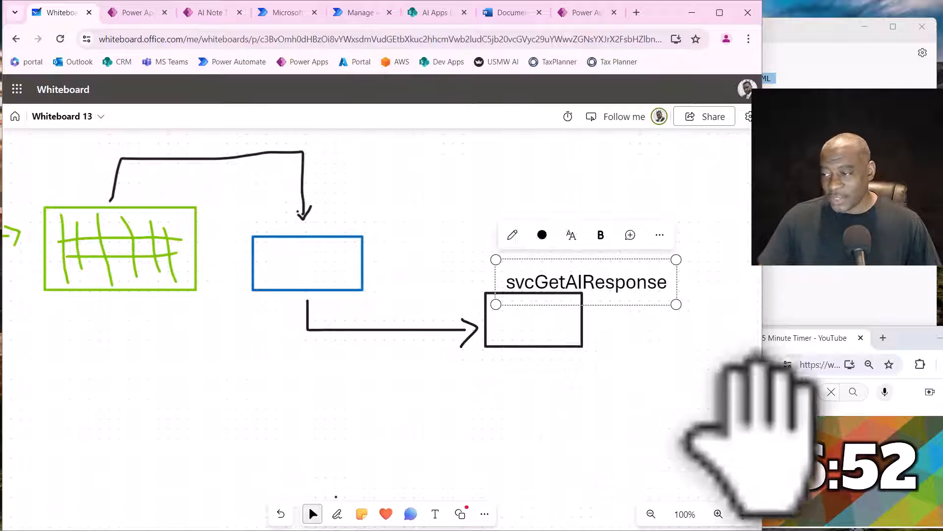
pyautogui.click(712, 405)
pyautogui.moveTo(620, 295); pyautogui.dragTo(567, 293)
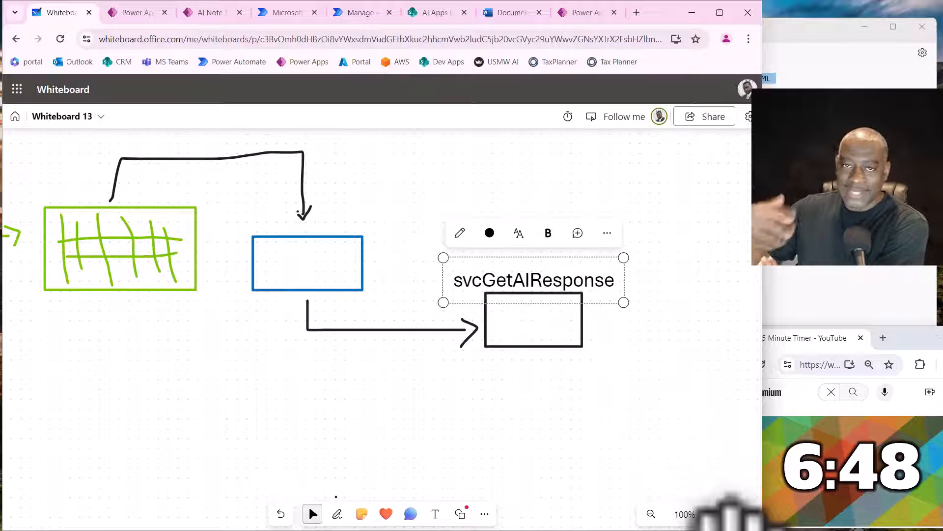
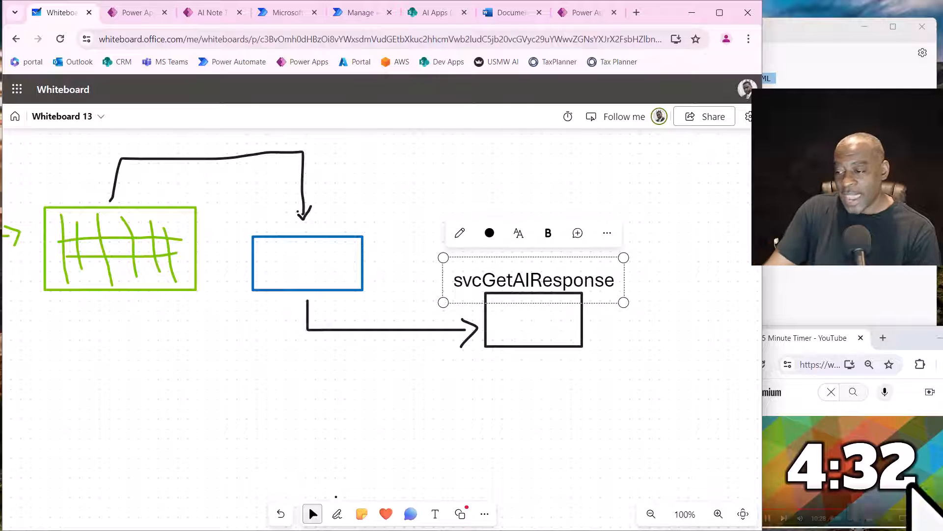
# - Draw a blue freehand loop around the black rectangle labelled svcGetAIResponse
pyautogui.click(639, 457)
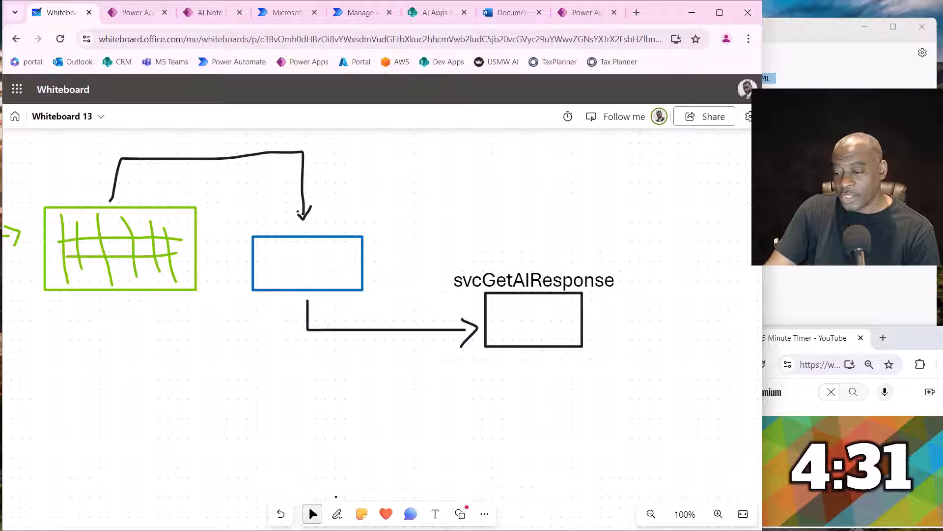
pyautogui.click(337, 513)
pyautogui.moveTo(540, 431)
pyautogui.mouseDown()
pyautogui.moveTo(548, 379)
pyautogui.moveTo(661, 332)
pyautogui.mouseUp()
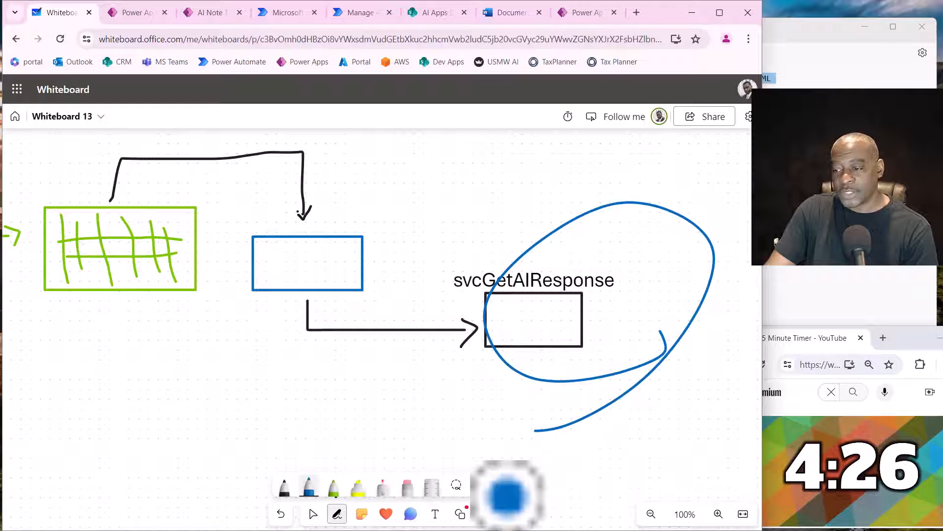
# - Draw a black rectangle in the empty area below the flow and a smaller blue rectangle to its right
pyautogui.click(313, 513)
pyautogui.moveTo(315, 494); pyautogui.dragTo(413, 383)
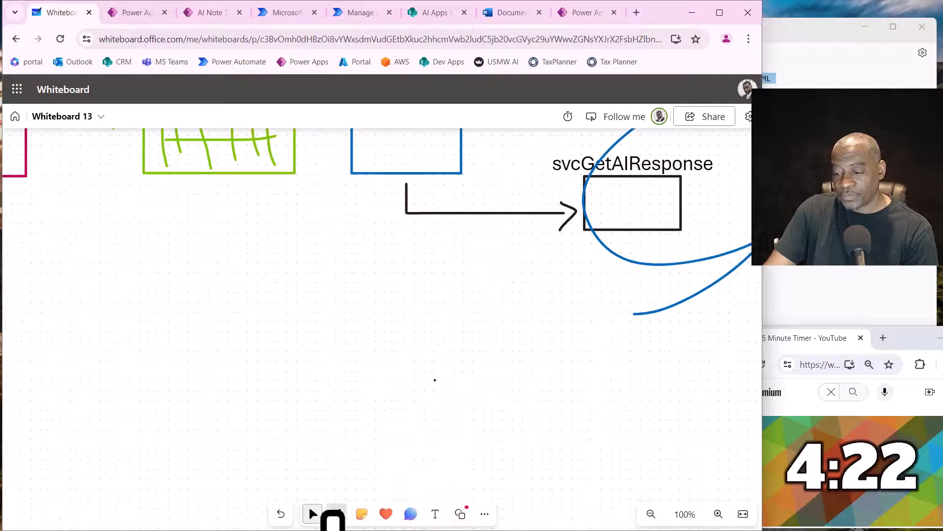
pyautogui.click(336, 513)
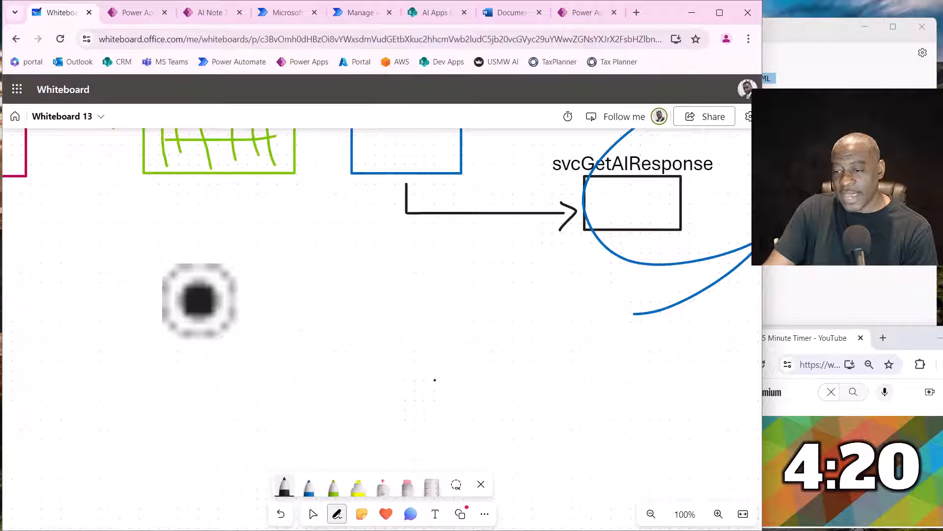
pyautogui.moveTo(162, 299)
pyautogui.mouseDown()
pyautogui.moveTo(285, 291)
pyautogui.moveTo(235, 385)
pyautogui.moveTo(148, 322)
pyautogui.mouseUp()
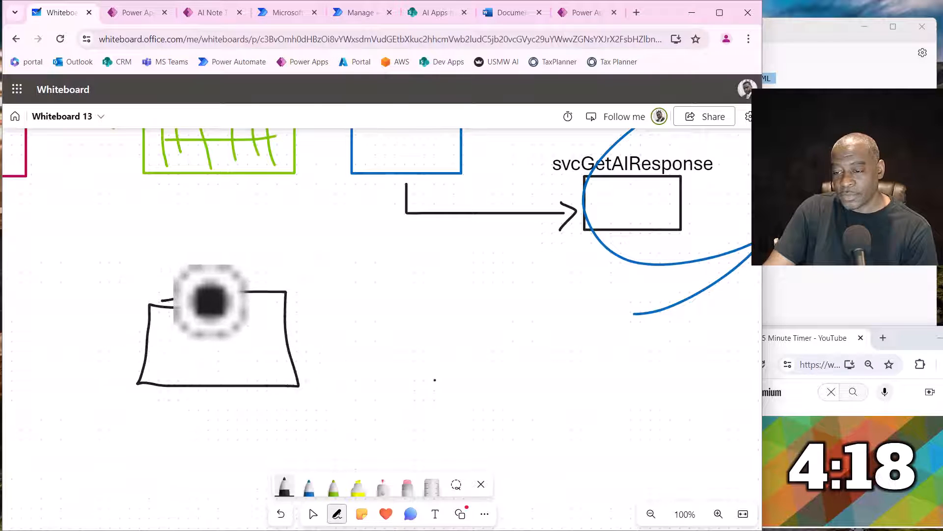
pyautogui.click(309, 486)
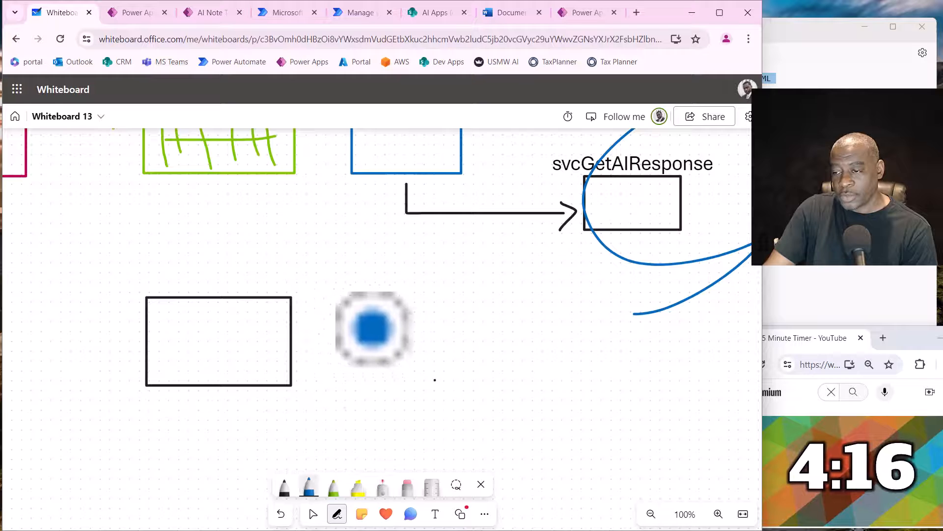
pyautogui.moveTo(375, 327)
pyautogui.mouseDown()
pyautogui.moveTo(435, 375)
pyautogui.moveTo(477, 322)
pyautogui.moveTo(365, 320)
pyautogui.mouseUp()
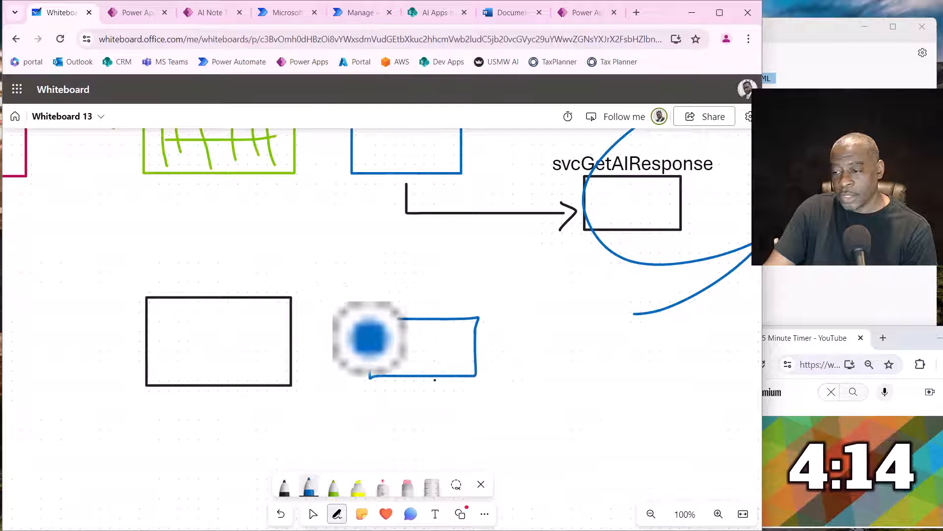
# - Try a blue elbow arrow from beneath the lower blue rectangle to a green square, and erase the arrow and square
pyautogui.moveTo(432, 393)
pyautogui.mouseDown()
pyautogui.moveTo(429, 421)
pyautogui.moveTo(596, 416)
pyautogui.moveTo(594, 428)
pyautogui.moveTo(571, 437)
pyautogui.mouseUp()
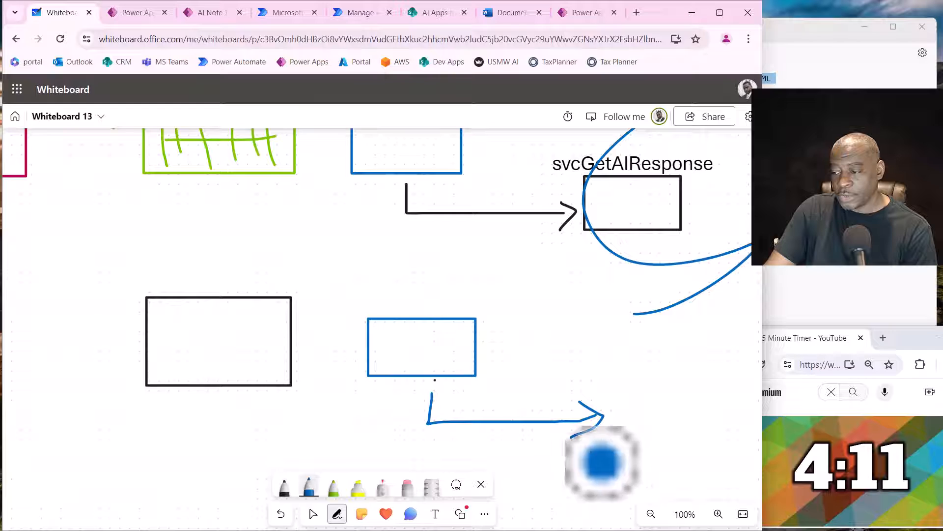
pyautogui.click(334, 486)
pyautogui.moveTo(634, 374)
pyautogui.mouseDown()
pyautogui.moveTo(634, 440)
pyautogui.moveTo(701, 436)
pyautogui.moveTo(670, 376)
pyautogui.moveTo(626, 378)
pyautogui.moveTo(633, 373)
pyautogui.mouseUp()
pyautogui.moveTo(698, 335); pyautogui.dragTo(644, 332)
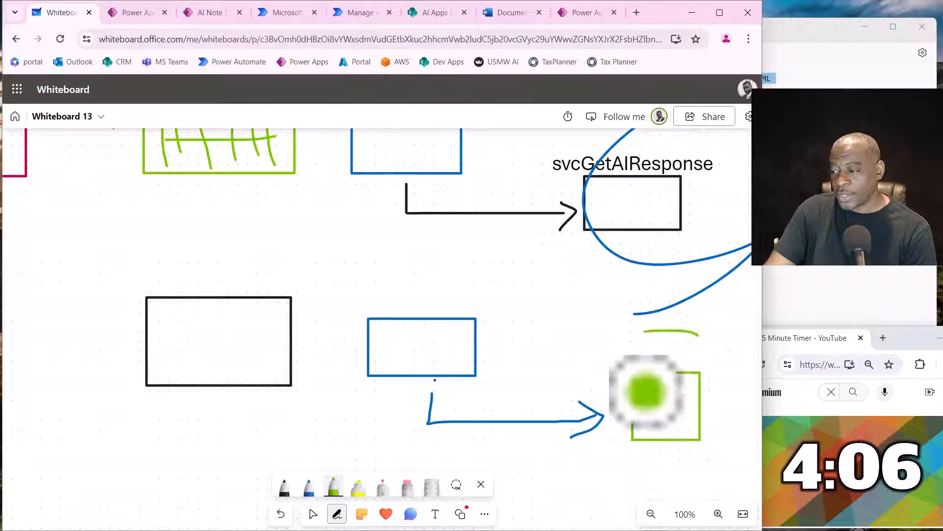
pyautogui.click(408, 487)
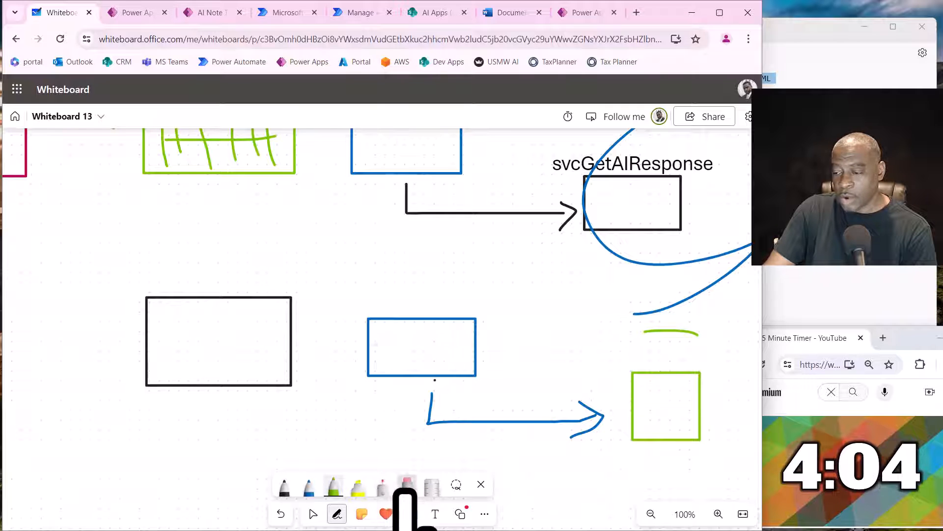
pyautogui.moveTo(432, 418)
pyautogui.mouseDown()
pyautogui.moveTo(642, 375)
pyautogui.moveTo(674, 341)
pyautogui.mouseUp()
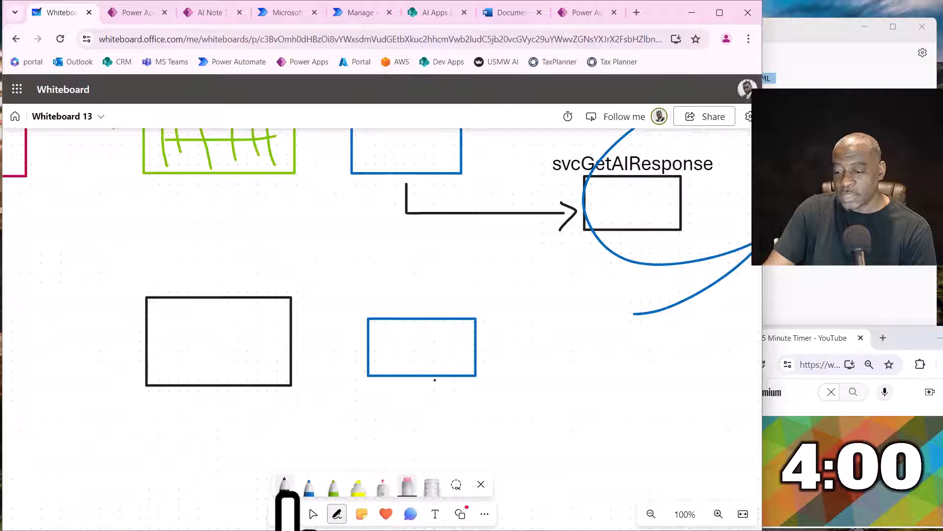
# - Add black slanted strokes inside the lower black rectangle and blue grid strokes inside the lower blue rectangle
pyautogui.click(285, 487)
pyautogui.moveTo(171, 333)
pyautogui.mouseDown()
pyautogui.moveTo(177, 371)
pyautogui.moveTo(197, 373)
pyautogui.mouseUp()
pyautogui.moveTo(210, 337); pyautogui.dragTo(222, 366)
pyautogui.moveTo(249, 337); pyautogui.dragTo(266, 370)
pyautogui.moveTo(278, 343); pyautogui.dragTo(287, 366)
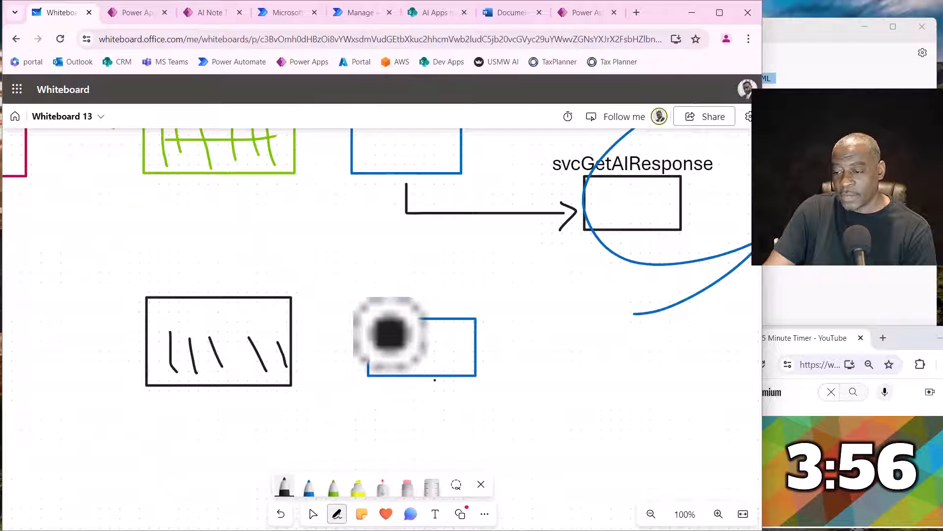
pyautogui.click(309, 487)
pyautogui.moveTo(405, 336)
pyautogui.mouseDown()
pyautogui.moveTo(408, 363)
pyautogui.moveTo(450, 373)
pyautogui.moveTo(448, 348)
pyautogui.mouseUp()
pyautogui.moveTo(385, 373); pyautogui.dragTo(450, 375)
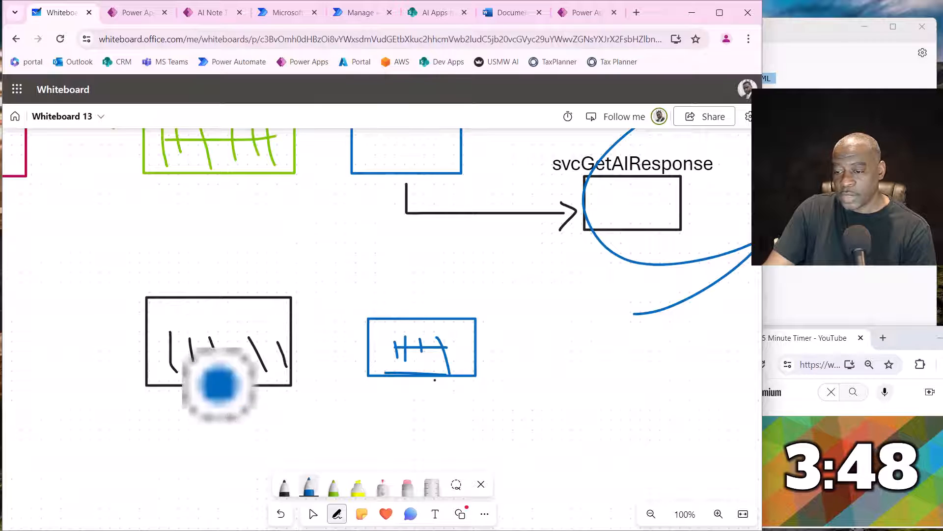
# - Draw a blue loop over the lower blue rectangle, and erase the whole lower sketch
pyautogui.click(315, 517)
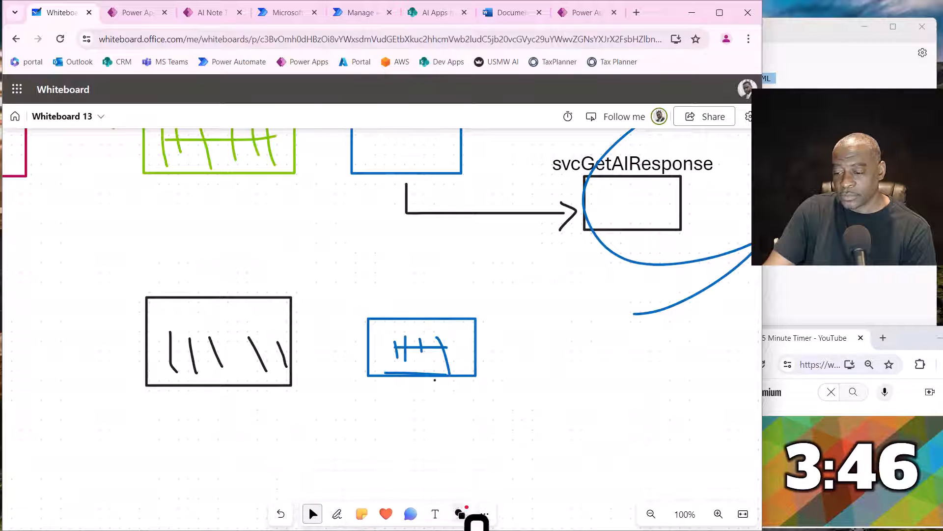
pyautogui.click(337, 518)
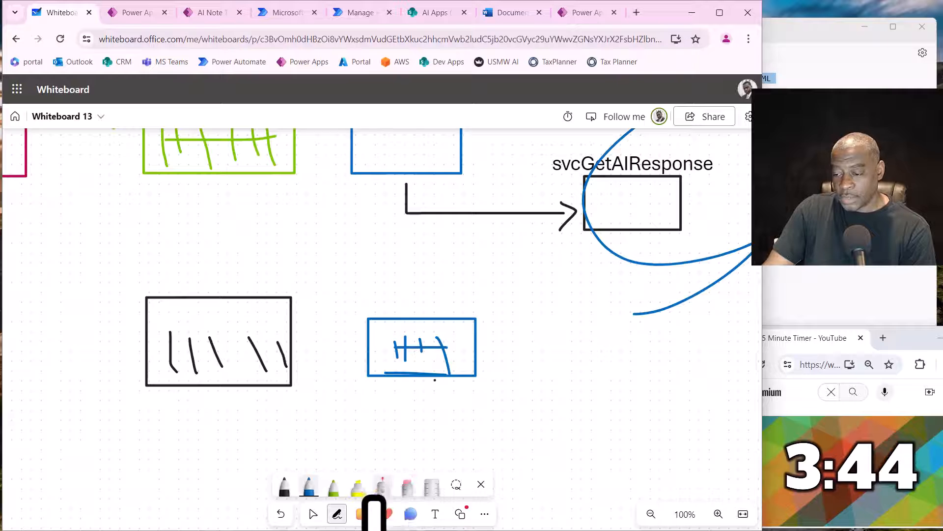
pyautogui.moveTo(417, 394)
pyautogui.mouseDown()
pyautogui.moveTo(442, 326)
pyautogui.moveTo(371, 374)
pyautogui.mouseUp()
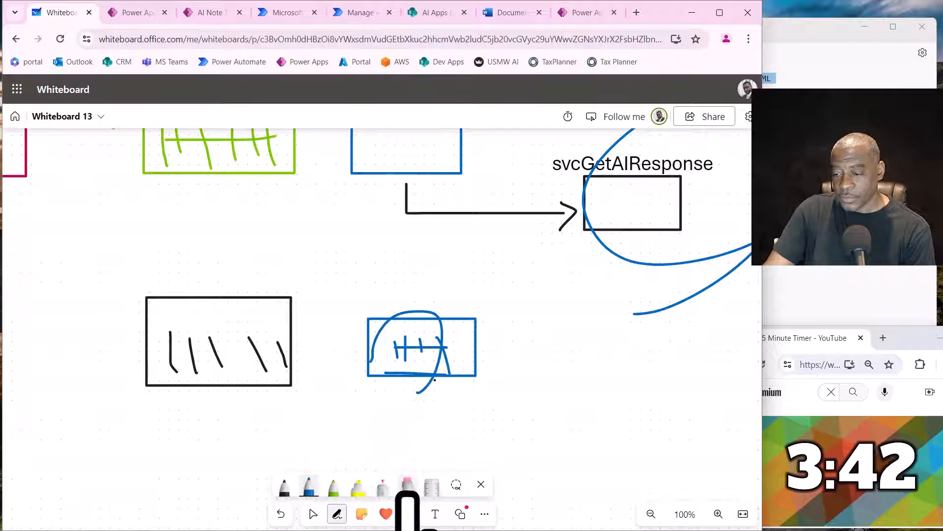
pyautogui.click(407, 485)
pyautogui.moveTo(432, 354)
pyautogui.mouseDown()
pyautogui.moveTo(389, 347)
pyautogui.moveTo(347, 379)
pyautogui.moveTo(196, 285)
pyautogui.moveTo(255, 299)
pyautogui.mouseUp()
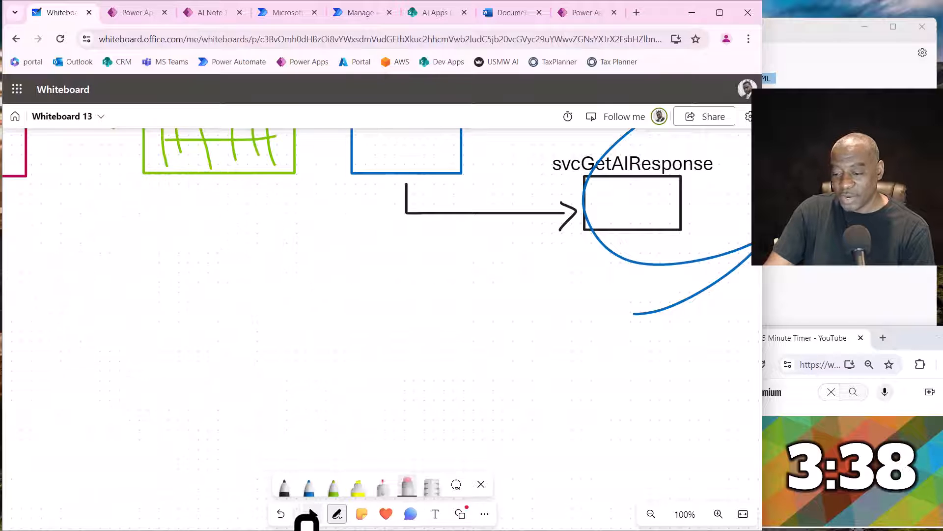
# - Draw a purple rectangle below the crimson rectangle, with a vertical divider line near its left side
pyautogui.click(313, 513)
pyautogui.moveTo(211, 401); pyautogui.dragTo(568, 465)
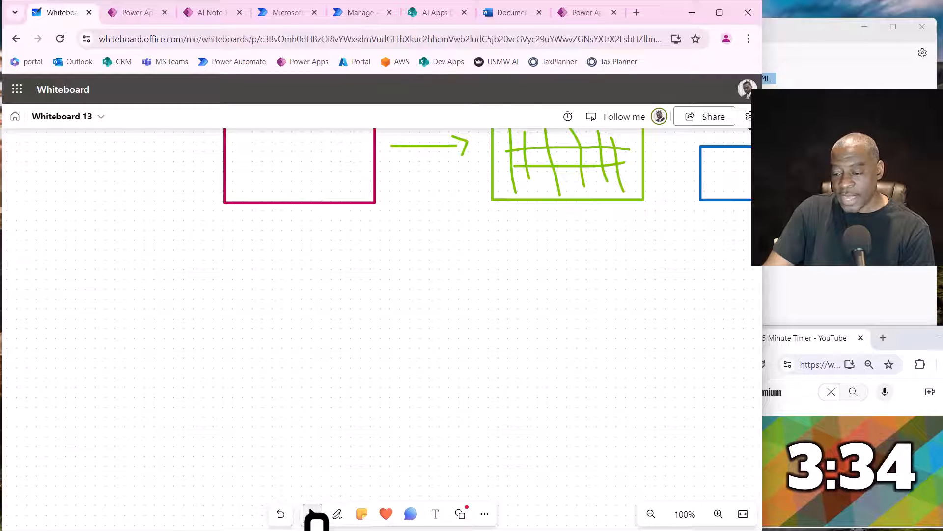
pyautogui.click(337, 514)
pyautogui.click(284, 487)
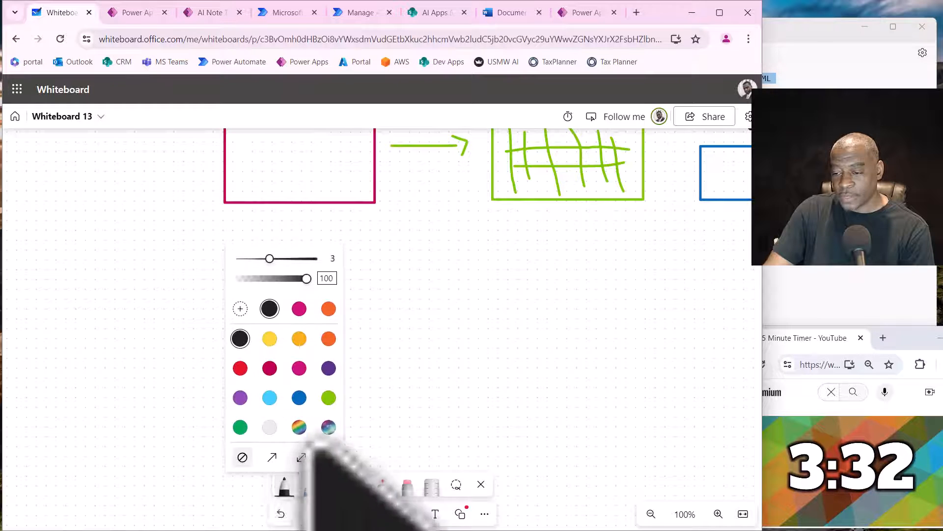
pyautogui.click(239, 394)
pyautogui.moveTo(217, 263)
pyautogui.mouseDown()
pyautogui.moveTo(355, 278)
pyautogui.moveTo(282, 371)
pyautogui.moveTo(213, 348)
pyautogui.moveTo(220, 261)
pyautogui.moveTo(253, 364)
pyautogui.mouseUp()
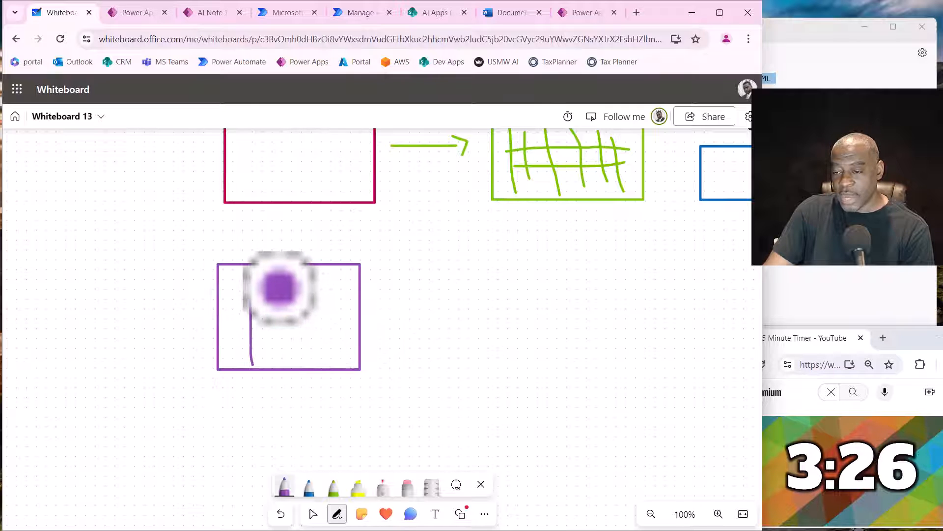
# - Add an inner square and short horizontal lines to the purple rectangle, and draw a purple arrow pointing into its left side
pyautogui.moveTo(279, 287)
pyautogui.mouseDown()
pyautogui.moveTo(322, 284)
pyautogui.moveTo(326, 351)
pyautogui.moveTo(270, 308)
pyautogui.moveTo(270, 289)
pyautogui.mouseUp()
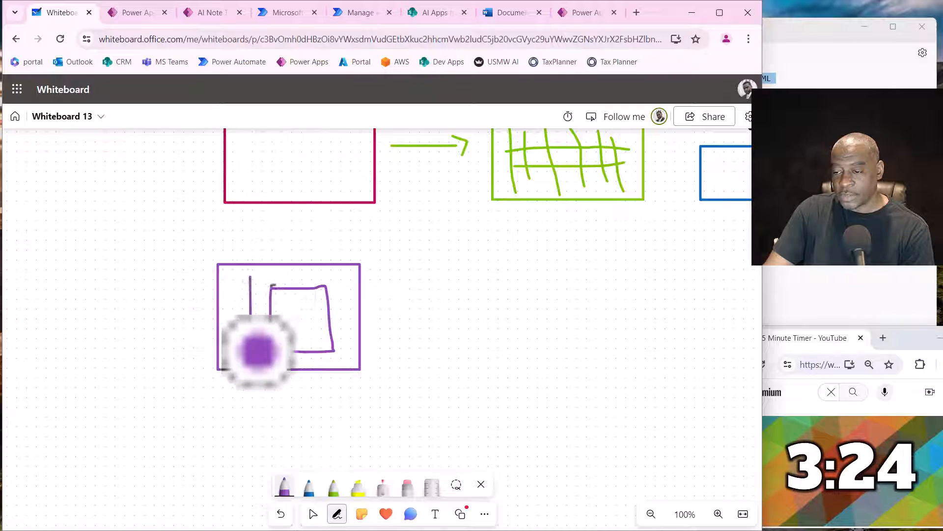
pyautogui.moveTo(230, 329)
pyautogui.mouseDown()
pyautogui.moveTo(245, 329)
pyautogui.moveTo(238, 353)
pyautogui.mouseUp()
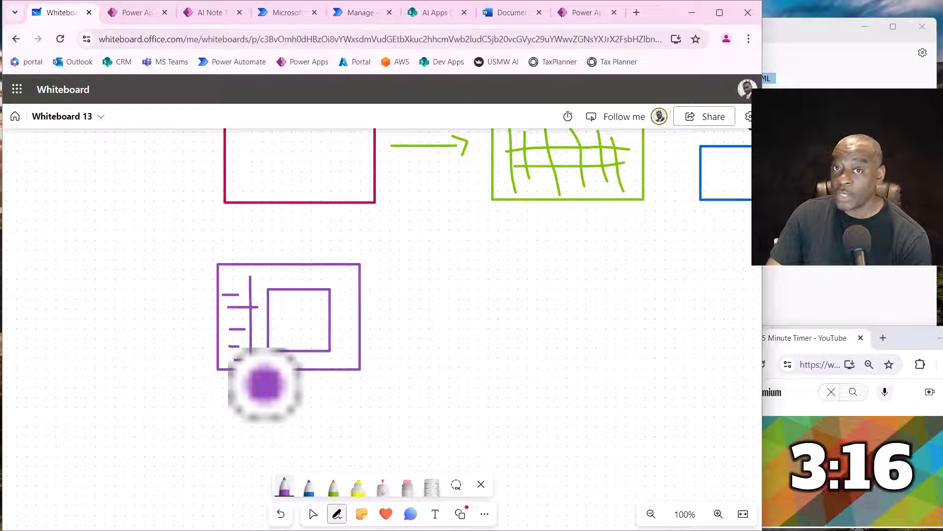
pyautogui.moveTo(229, 346); pyautogui.dragTo(239, 346)
pyautogui.moveTo(234, 359); pyautogui.dragTo(243, 359)
pyautogui.moveTo(74, 337)
pyautogui.mouseDown()
pyautogui.moveTo(172, 334)
pyautogui.moveTo(180, 359)
pyautogui.mouseUp()
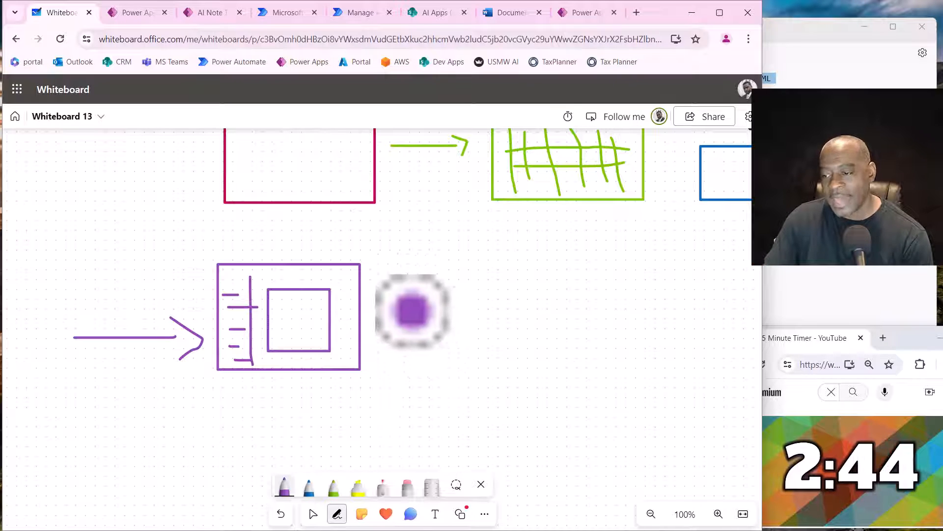
# - Draw a purple arrow rightward from the purple rectangle to a new green rectangle filled with grid lines as a table
pyautogui.moveTo(386, 317)
pyautogui.mouseDown()
pyautogui.moveTo(459, 307)
pyautogui.moveTo(451, 299)
pyautogui.mouseUp()
pyautogui.click(334, 487)
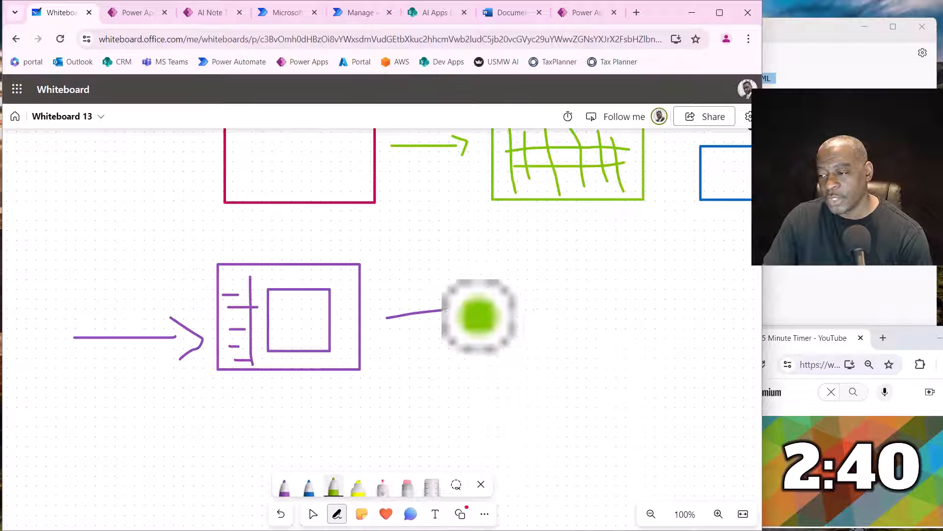
pyautogui.moveTo(499, 269)
pyautogui.mouseDown()
pyautogui.moveTo(509, 364)
pyautogui.moveTo(663, 358)
pyautogui.moveTo(655, 248)
pyautogui.moveTo(501, 270)
pyautogui.moveTo(539, 335)
pyautogui.mouseUp()
pyautogui.moveTo(542, 282); pyautogui.dragTo(556, 353)
pyautogui.moveTo(570, 300); pyautogui.dragTo(579, 334)
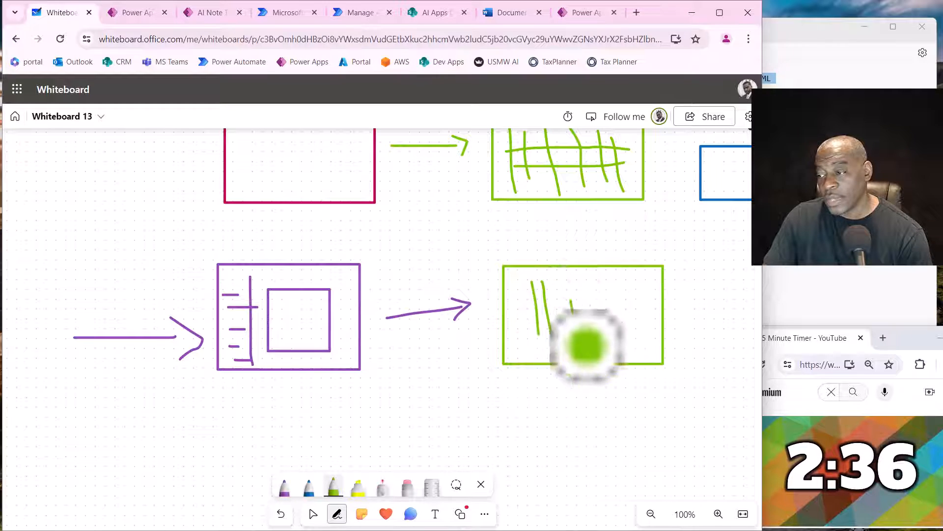
pyautogui.moveTo(593, 290)
pyautogui.mouseDown()
pyautogui.moveTo(598, 344)
pyautogui.moveTo(622, 345)
pyautogui.mouseUp()
pyautogui.moveTo(534, 303); pyautogui.dragTo(636, 298)
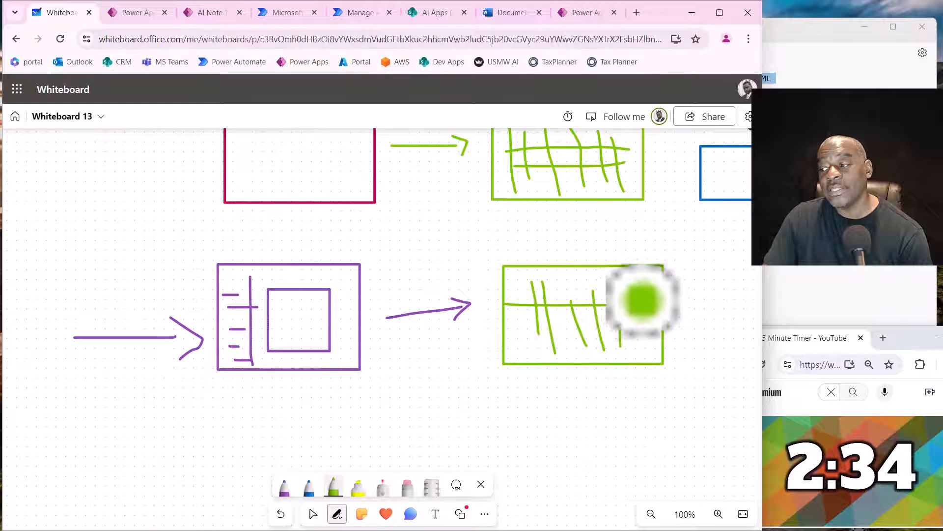
pyautogui.moveTo(520, 338); pyautogui.dragTo(662, 335)
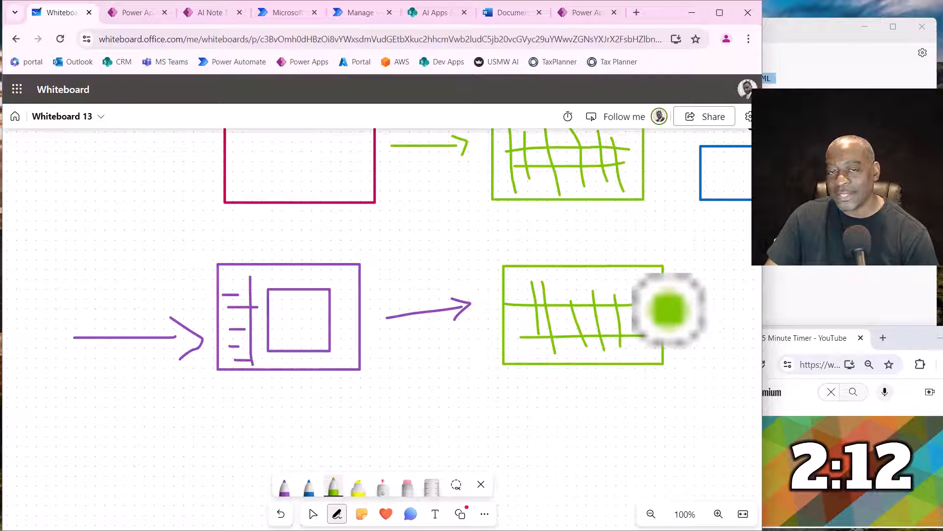
# - Draw a green return arrow from the lower table to the purple rectangle, and a blue rectangle with an arrow from the table
pyautogui.moveTo(596, 374)
pyautogui.mouseDown()
pyautogui.moveTo(607, 406)
pyautogui.moveTo(317, 421)
pyautogui.moveTo(323, 387)
pyautogui.moveTo(338, 402)
pyautogui.mouseUp()
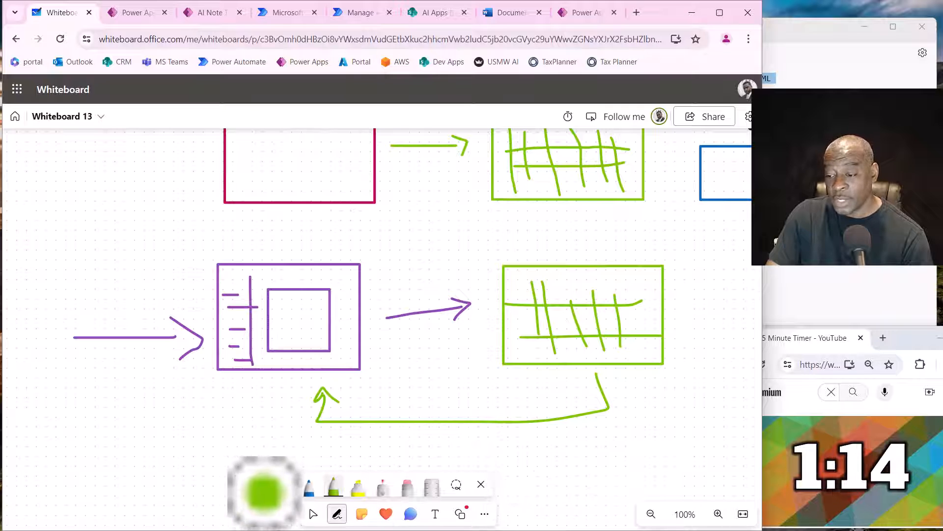
pyautogui.click(313, 514)
pyautogui.moveTo(505, 505); pyautogui.dragTo(206, 486)
pyautogui.click(337, 514)
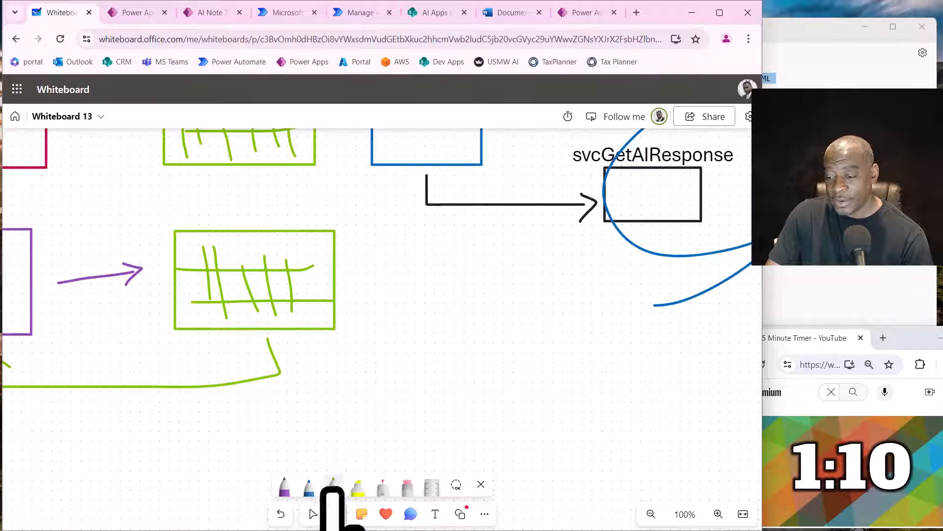
pyautogui.moveTo(385, 263)
pyautogui.mouseDown()
pyautogui.moveTo(419, 320)
pyautogui.moveTo(508, 316)
pyautogui.moveTo(515, 238)
pyautogui.moveTo(396, 257)
pyautogui.moveTo(382, 278)
pyautogui.moveTo(346, 284)
pyautogui.mouseUp()
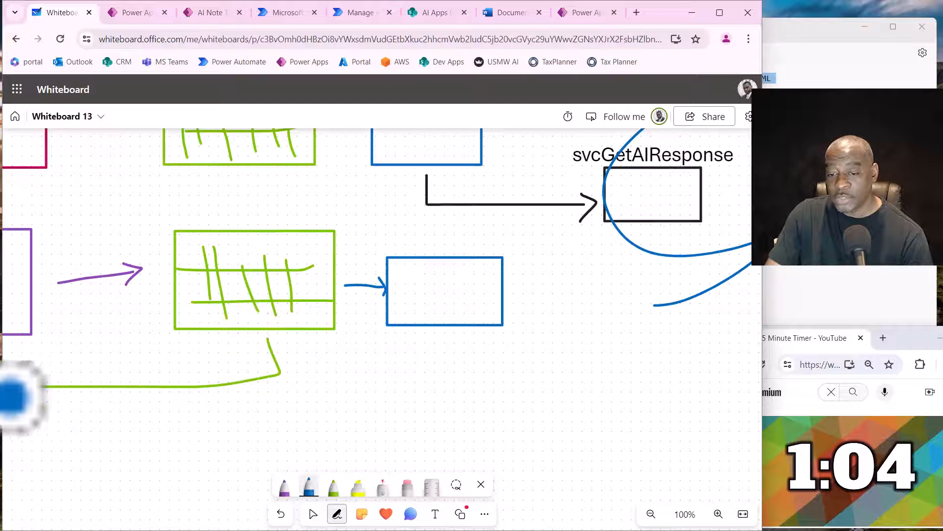
# - Draw a large blue rectangle framing the lower flow from the purple rectangle through the table to the blue rectangle
pyautogui.moveTo(10, 402)
pyautogui.mouseDown()
pyautogui.moveTo(338, 403)
pyautogui.moveTo(583, 311)
pyautogui.moveTo(518, 227)
pyautogui.moveTo(364, 205)
pyautogui.moveTo(2, 204)
pyautogui.mouseUp()
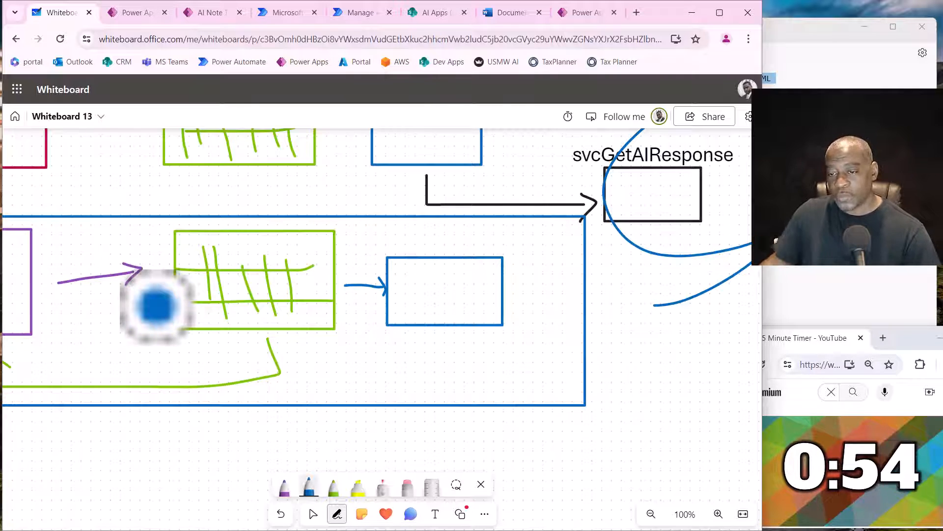
pyautogui.click(315, 516)
pyautogui.moveTo(297, 497); pyautogui.dragTo(536, 491)
pyautogui.click(337, 513)
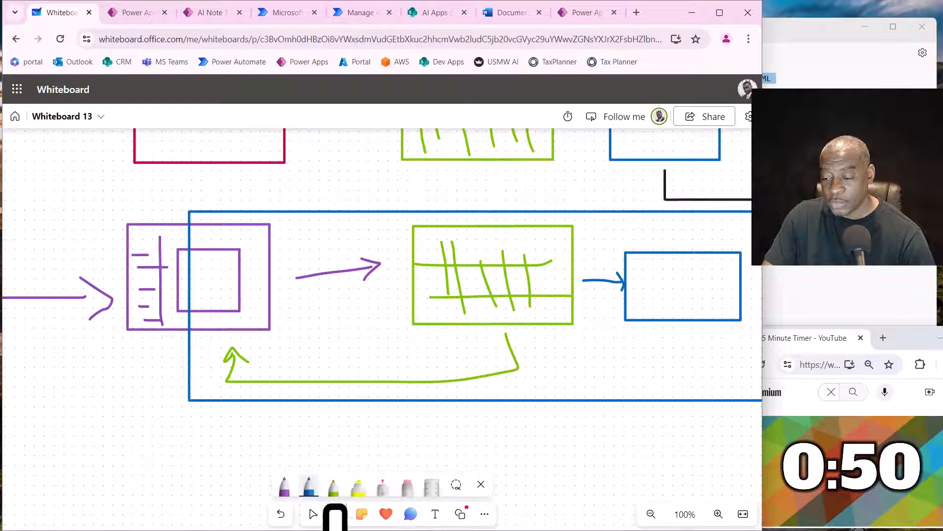
pyautogui.click(334, 486)
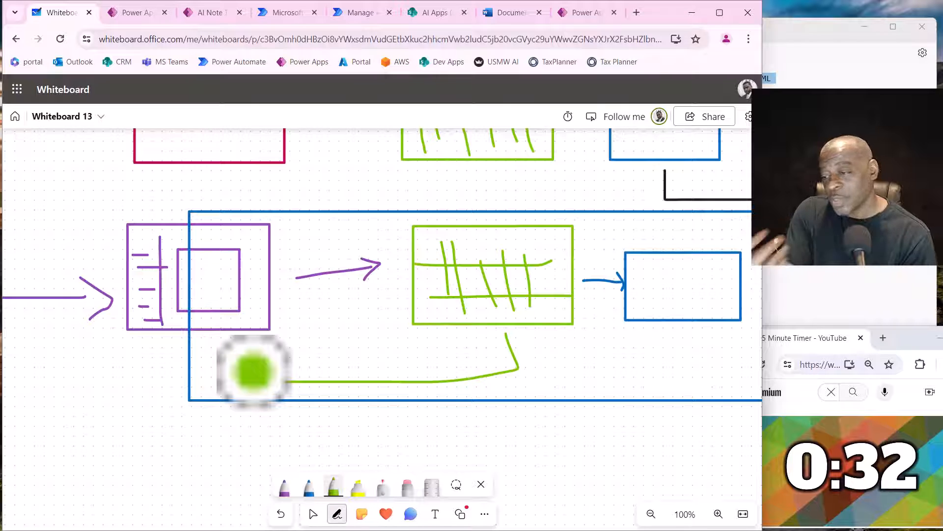
pyautogui.moveTo(249, 380); pyautogui.dragTo(249, 362)
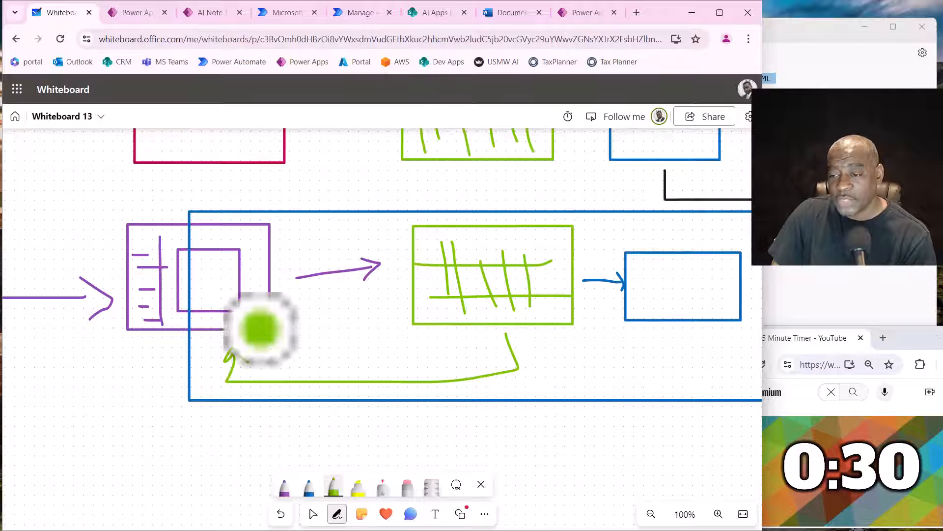
pyautogui.moveTo(260, 240)
pyautogui.mouseDown()
pyautogui.moveTo(274, 249)
pyautogui.moveTo(290, 218)
pyautogui.mouseUp()
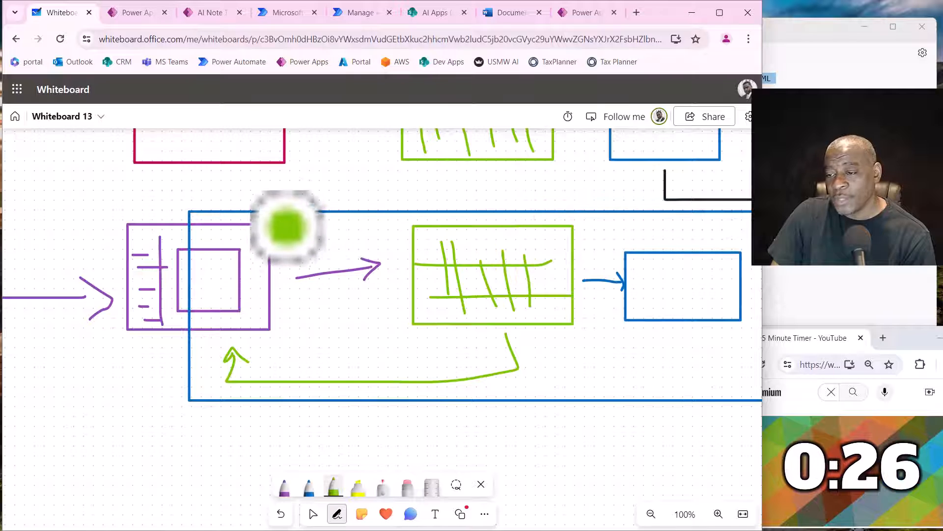
# - Add green check marks at the upper right corners of the lower table and the blue rectangle beside it
pyautogui.moveTo(564, 235)
pyautogui.mouseDown()
pyautogui.moveTo(570, 249)
pyautogui.moveTo(585, 221)
pyautogui.mouseUp()
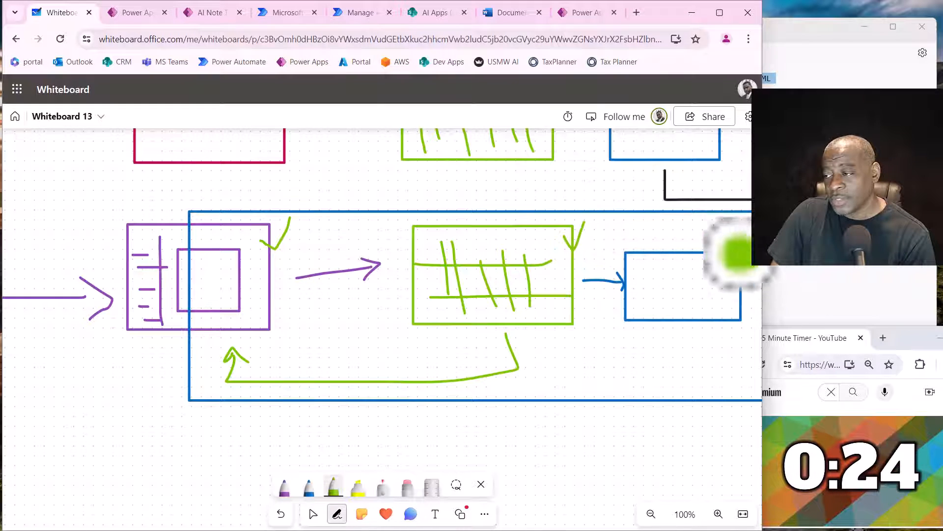
pyautogui.moveTo(718, 268); pyautogui.dragTo(729, 224)
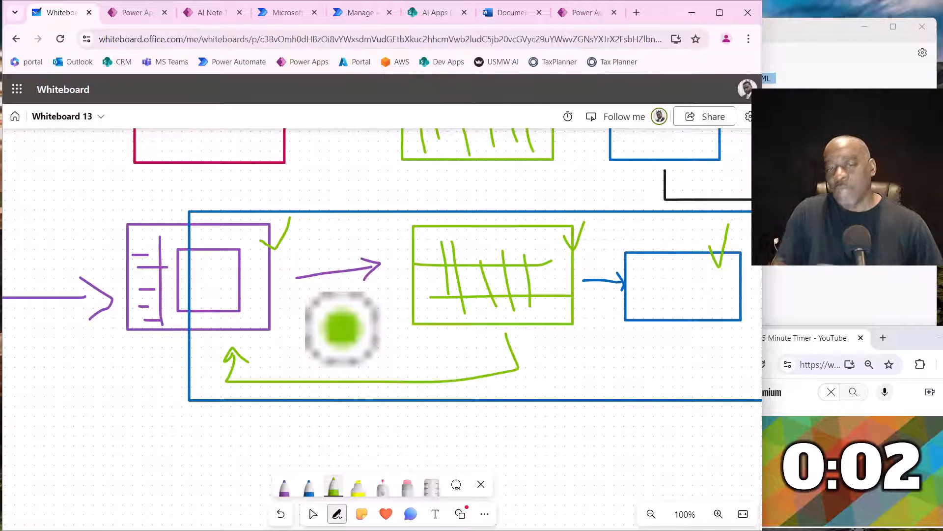
# - Bring up the finished 15-minute timer video, skip to the next video, and close the timer's browser window
pyautogui.doubleClick(910, 339)
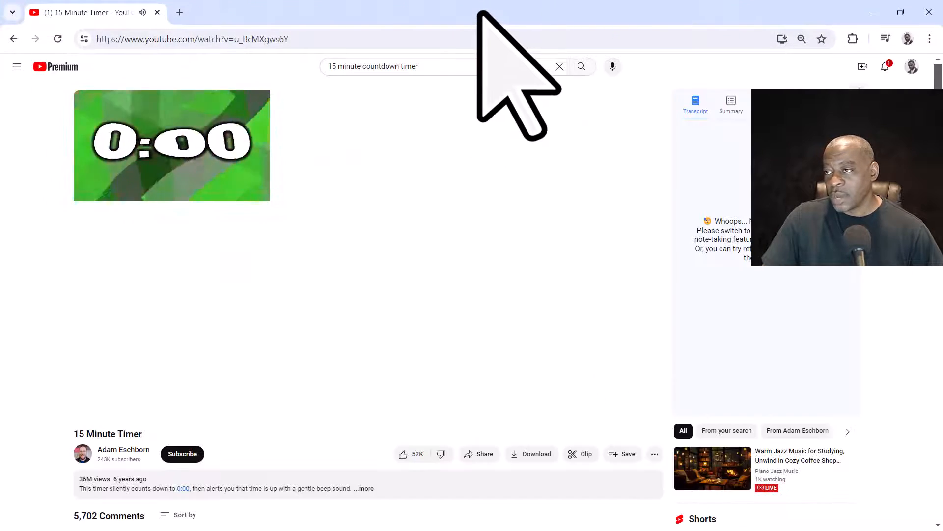
pyautogui.doubleClick(480, 16)
pyautogui.moveTo(904, 338); pyautogui.dragTo(905, 241)
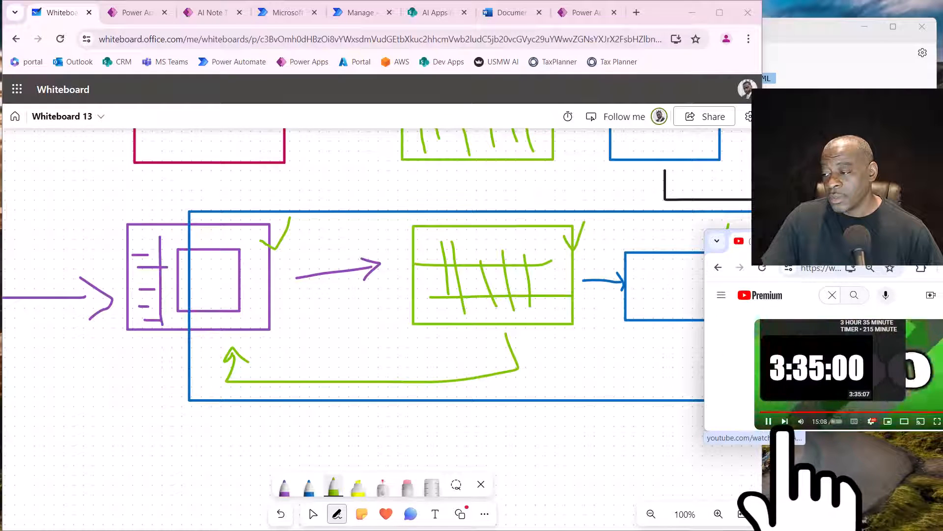
pyautogui.click(785, 424)
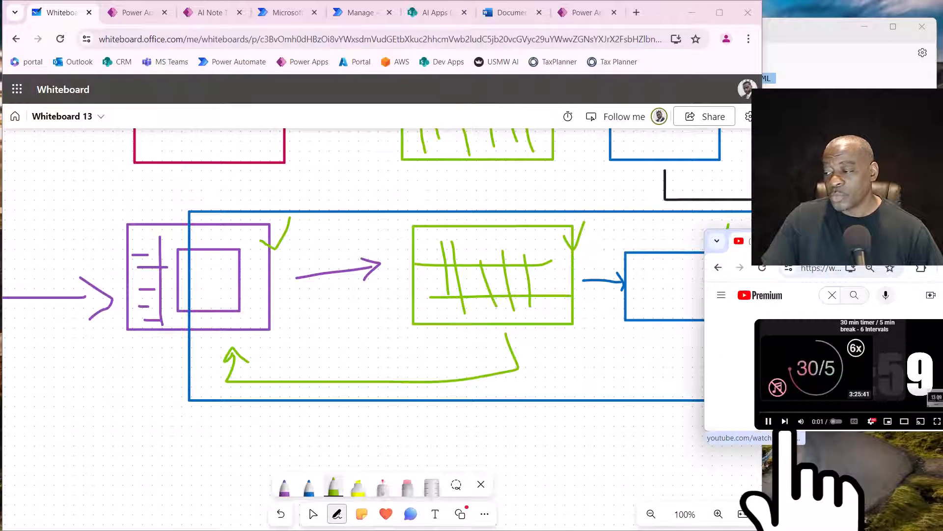
pyautogui.click(856, 240)
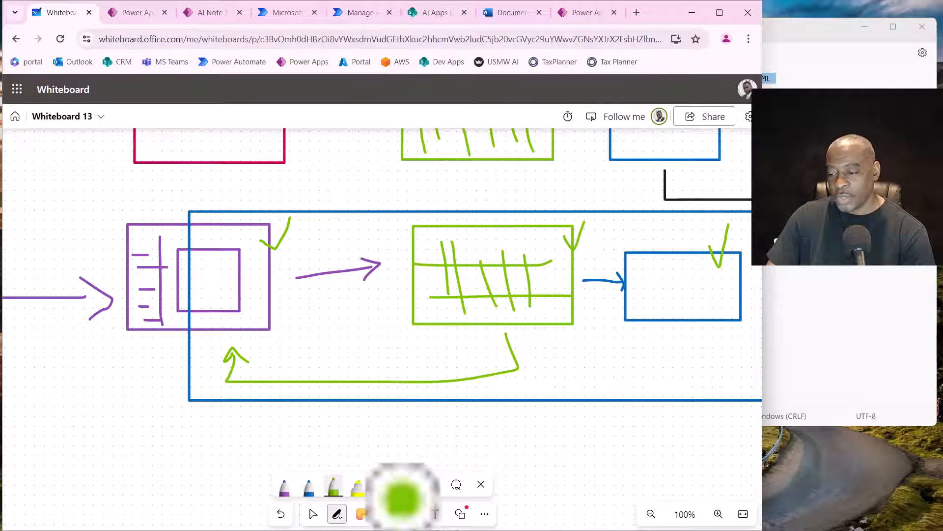
# - Draw a purple arrow from the lower blue rectangle up to the svcGetAIResponse box, and erase the blue loops around that box
pyautogui.click(313, 513)
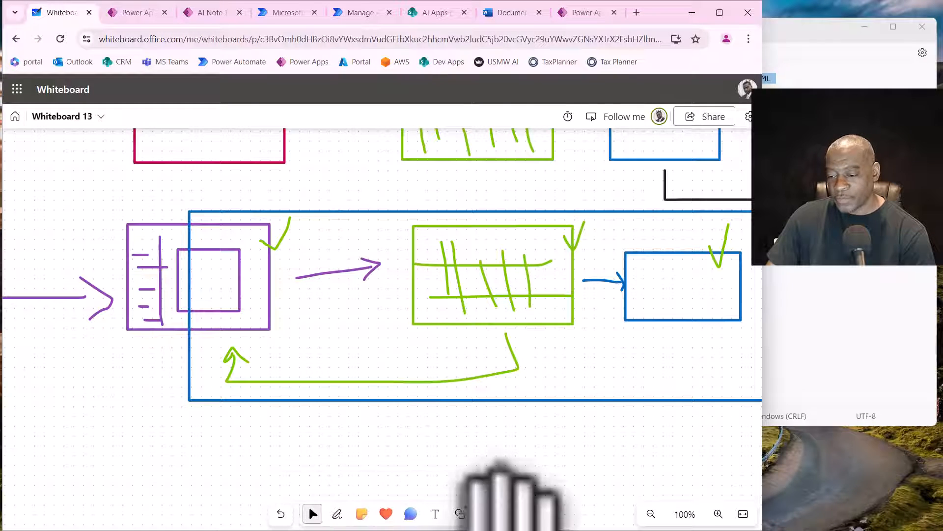
pyautogui.moveTo(509, 491); pyautogui.dragTo(157, 516)
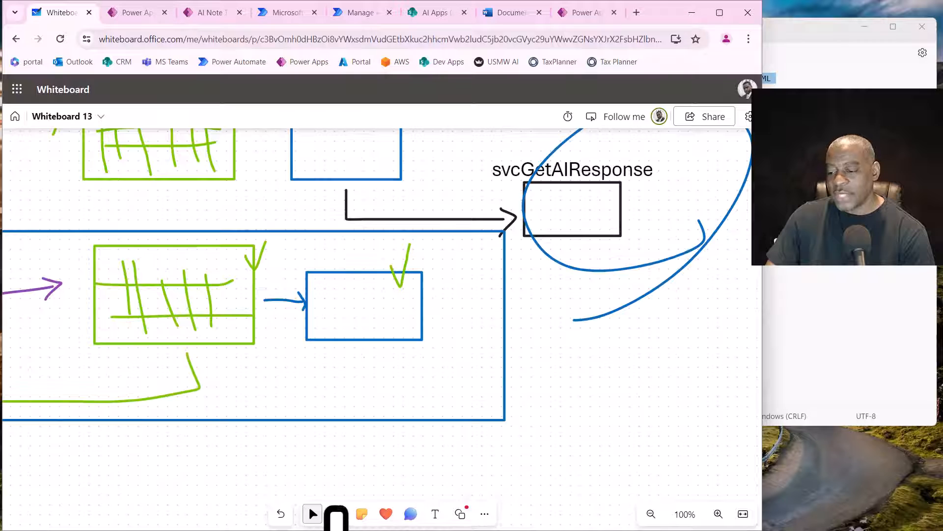
pyautogui.click(336, 514)
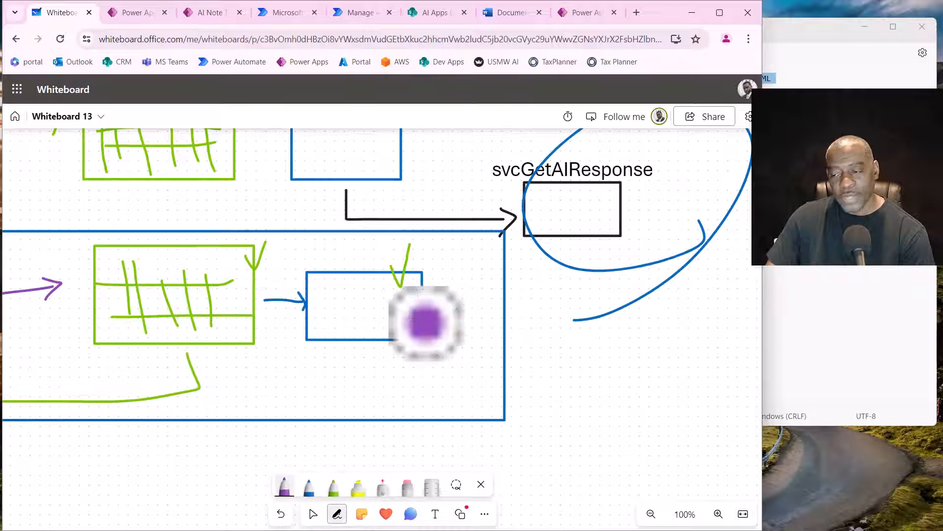
pyautogui.moveTo(353, 355)
pyautogui.mouseDown()
pyautogui.moveTo(350, 364)
pyautogui.moveTo(442, 413)
pyautogui.moveTo(586, 413)
pyautogui.moveTo(568, 274)
pyautogui.moveTo(559, 295)
pyautogui.mouseUp()
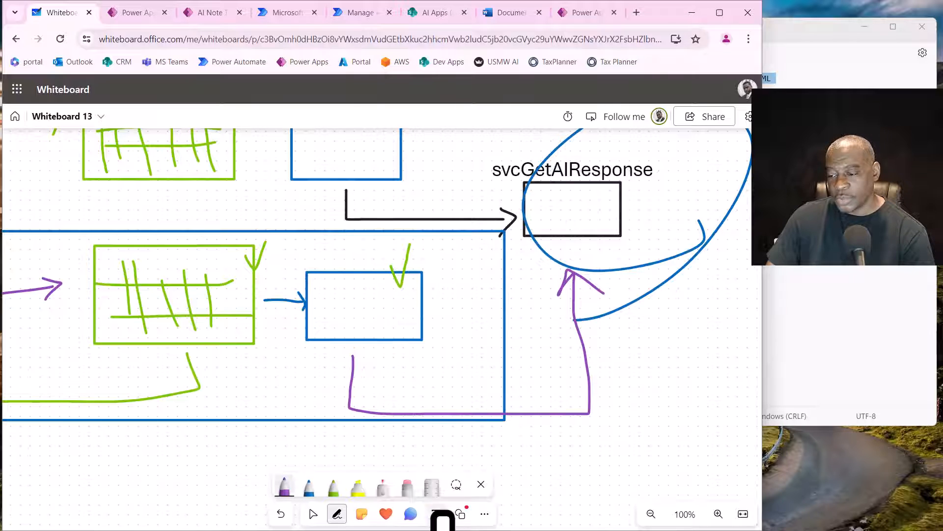
pyautogui.click(407, 486)
pyautogui.moveTo(624, 148)
pyautogui.mouseDown()
pyautogui.moveTo(658, 246)
pyautogui.moveTo(575, 339)
pyautogui.moveTo(565, 118)
pyautogui.mouseUp()
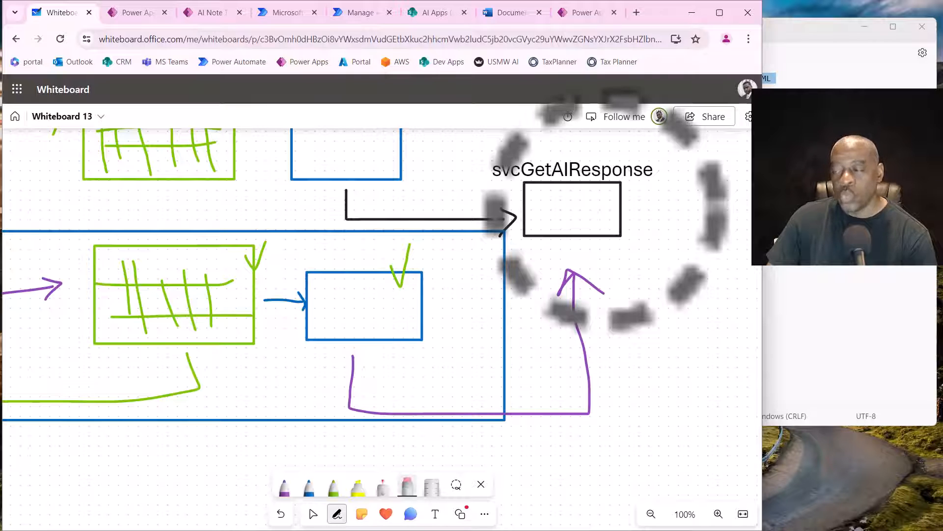
# - Draw a blue rectangle above the svcGetAIResponse box, plus a green rectangle below that box and another above the blue one
pyautogui.click(649, 516)
pyautogui.click(649, 517)
pyautogui.click(649, 517)
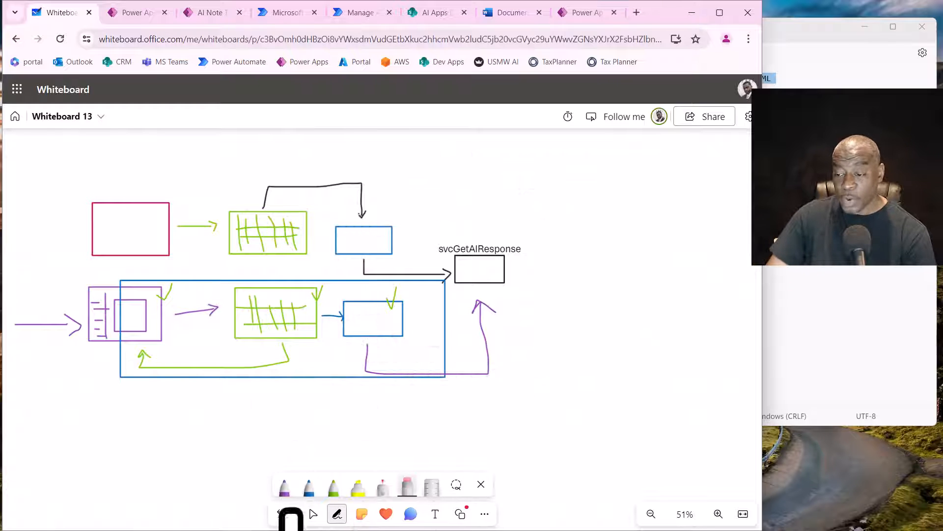
pyautogui.click(309, 488)
pyautogui.moveTo(453, 179)
pyautogui.mouseDown()
pyautogui.moveTo(456, 218)
pyautogui.moveTo(516, 189)
pyautogui.moveTo(482, 173)
pyautogui.moveTo(453, 177)
pyautogui.mouseUp()
pyautogui.click(333, 488)
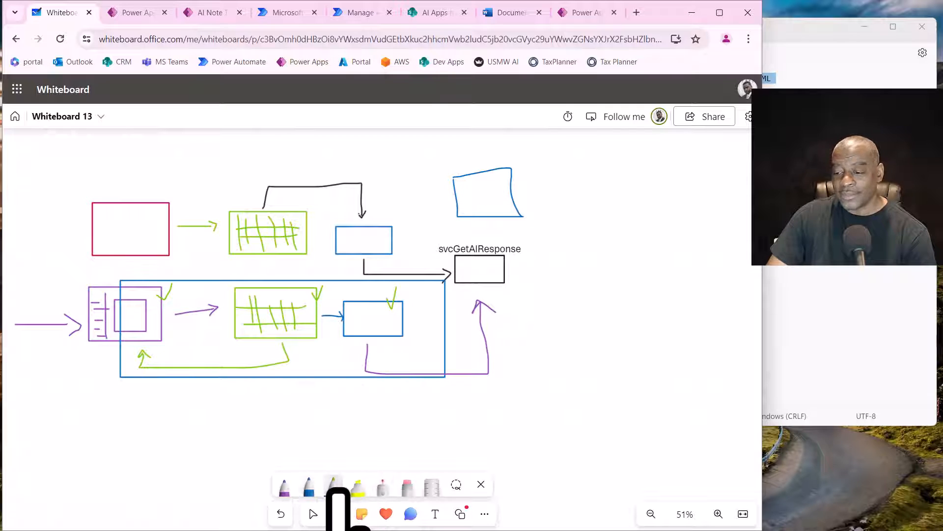
pyautogui.moveTo(470, 432)
pyautogui.mouseDown()
pyautogui.moveTo(516, 442)
pyautogui.moveTo(537, 422)
pyautogui.moveTo(501, 396)
pyautogui.moveTo(471, 403)
pyautogui.mouseUp()
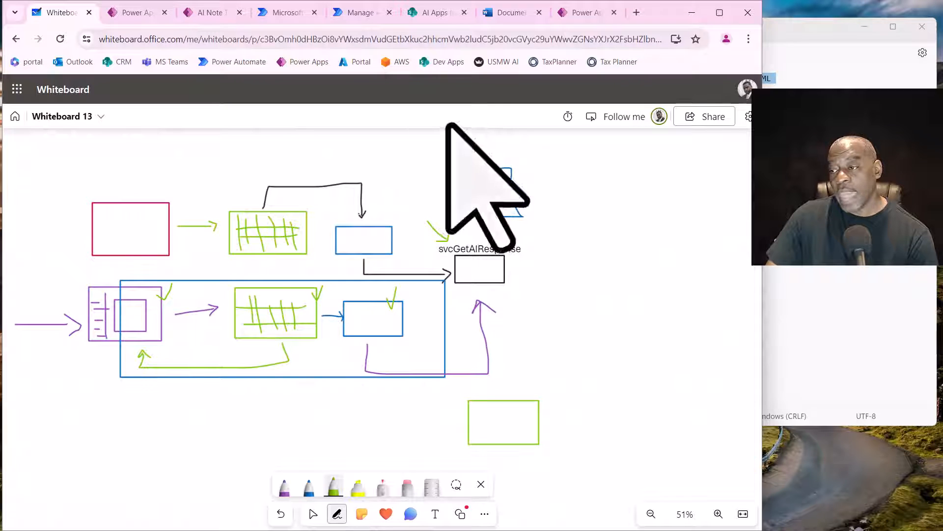
pyautogui.moveTo(445, 141)
pyautogui.mouseDown()
pyautogui.moveTo(489, 145)
pyautogui.moveTo(494, 129)
pyautogui.mouseUp()
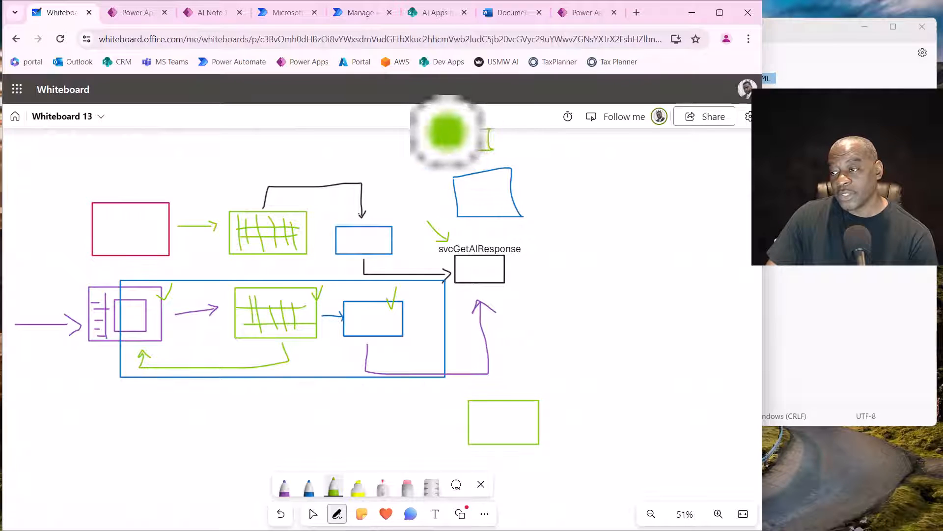
# - Frame the svcGetAIResponse column with a tall green rectangle, and mark that box and both blue rectangles with green strokes
pyautogui.moveTo(439, 149)
pyautogui.mouseDown()
pyautogui.moveTo(459, 459)
pyautogui.moveTo(582, 400)
pyautogui.moveTo(557, 129)
pyautogui.moveTo(432, 129)
pyautogui.mouseUp()
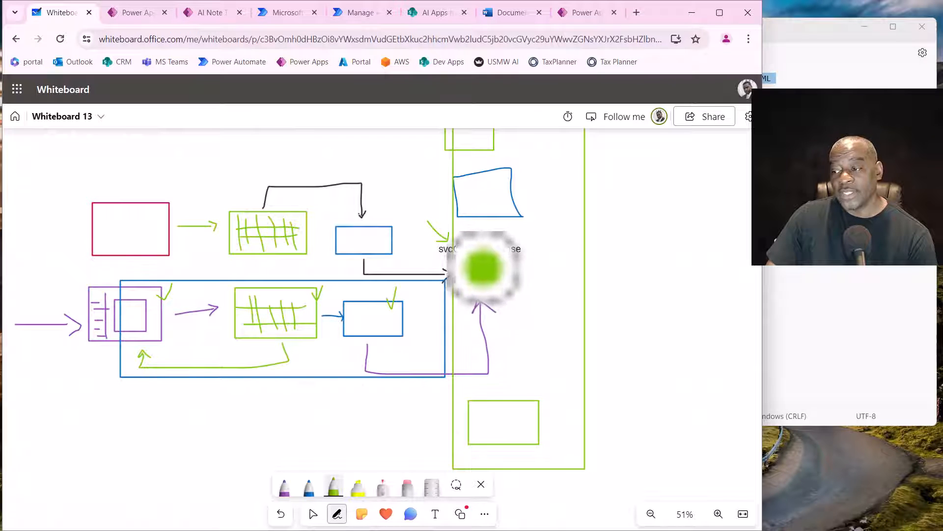
pyautogui.moveTo(480, 276); pyautogui.dragTo(486, 273)
pyautogui.moveTo(377, 241); pyautogui.dragTo(407, 241)
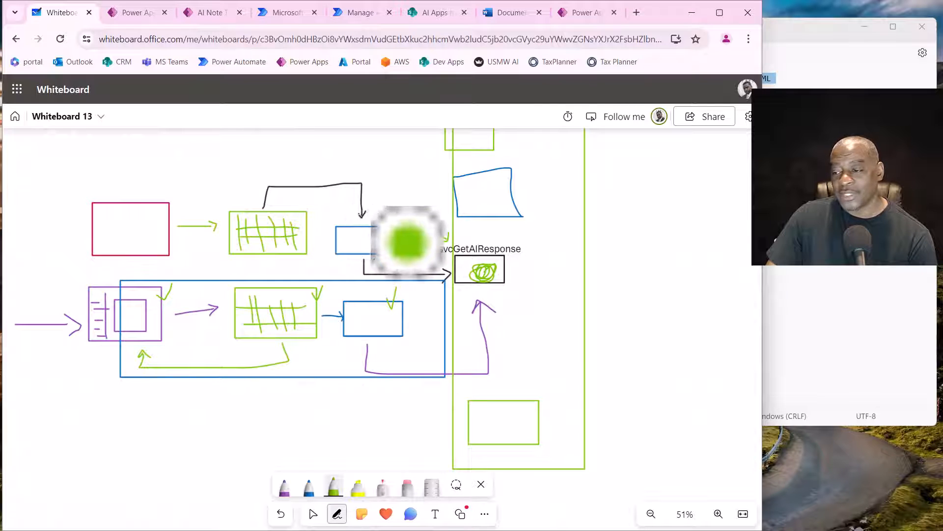
pyautogui.moveTo(396, 325); pyautogui.dragTo(412, 325)
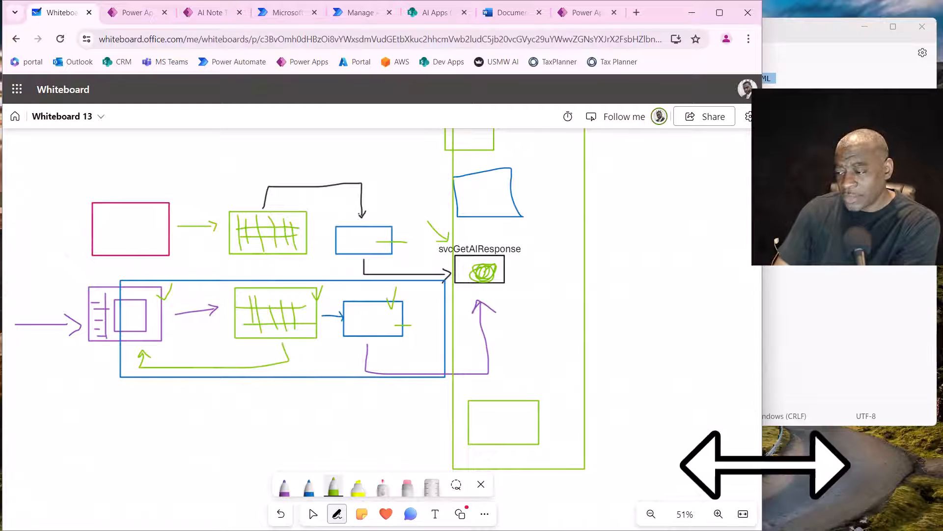
# - Widen the browser window and bring an empty area of the whiteboard into view
pyautogui.moveTo(765, 465); pyautogui.dragTo(939, 421)
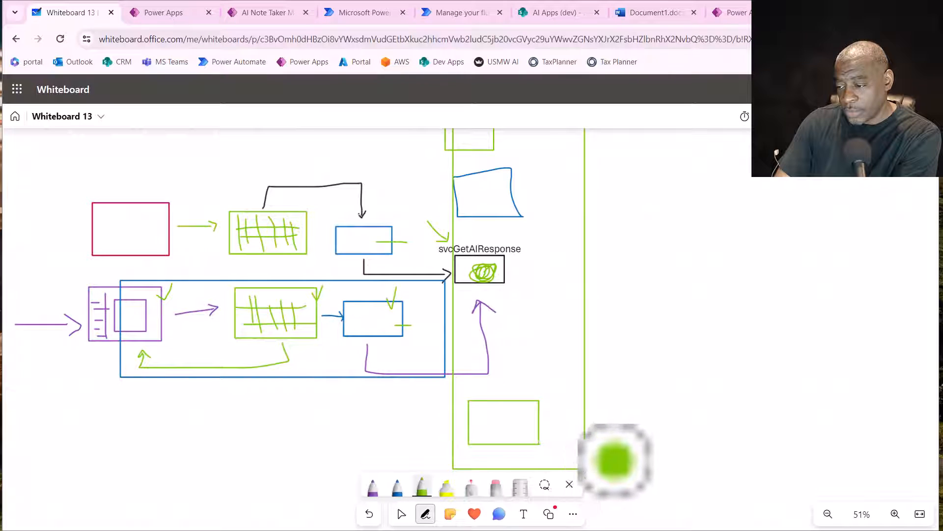
pyautogui.click(401, 513)
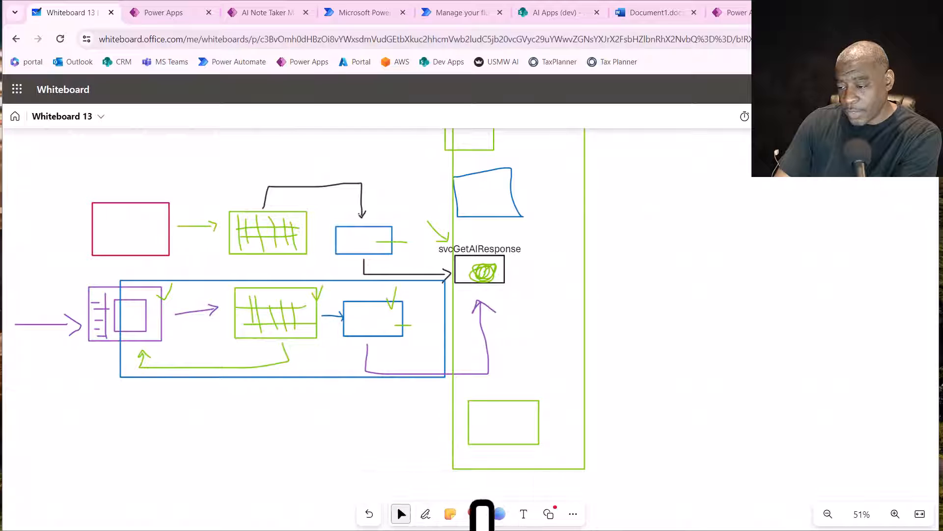
pyautogui.moveTo(752, 521); pyautogui.dragTo(732, 247)
pyautogui.moveTo(690, 462); pyautogui.dragTo(749, 369)
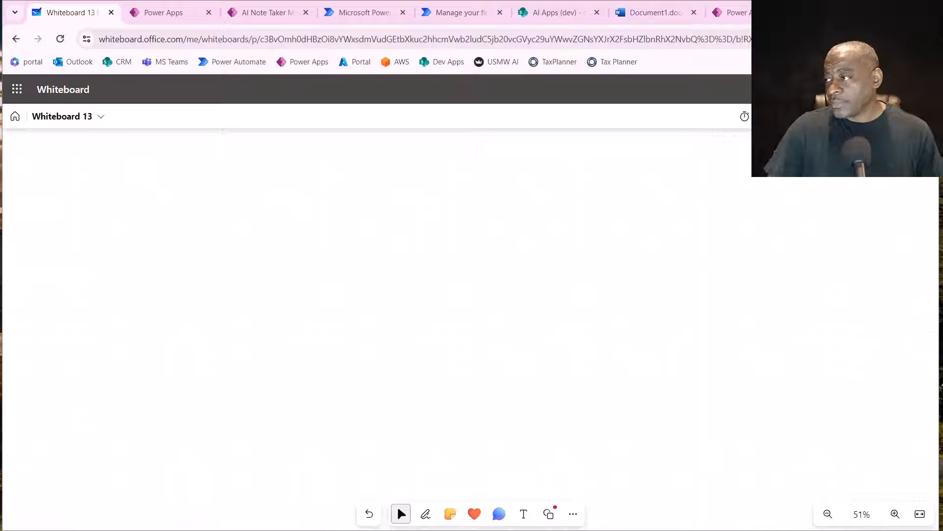
pyautogui.click(905, 38)
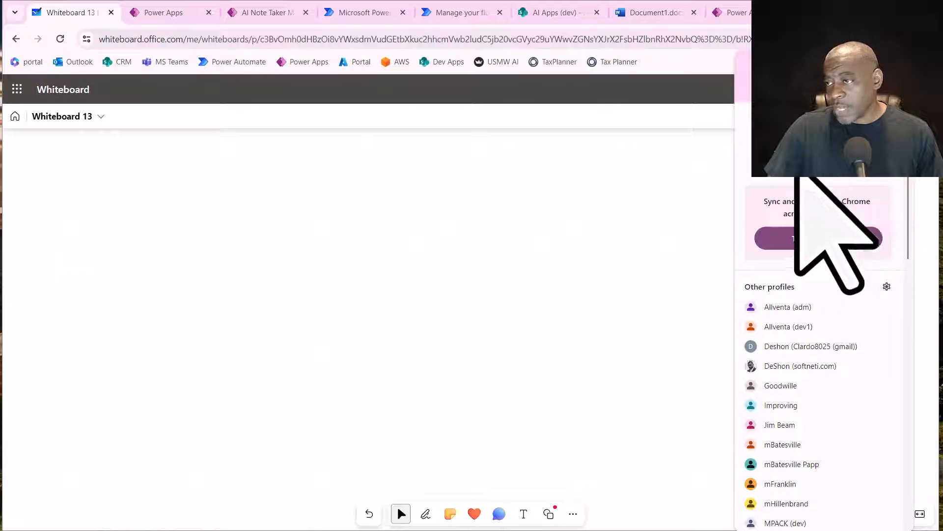
pyautogui.click(674, 63)
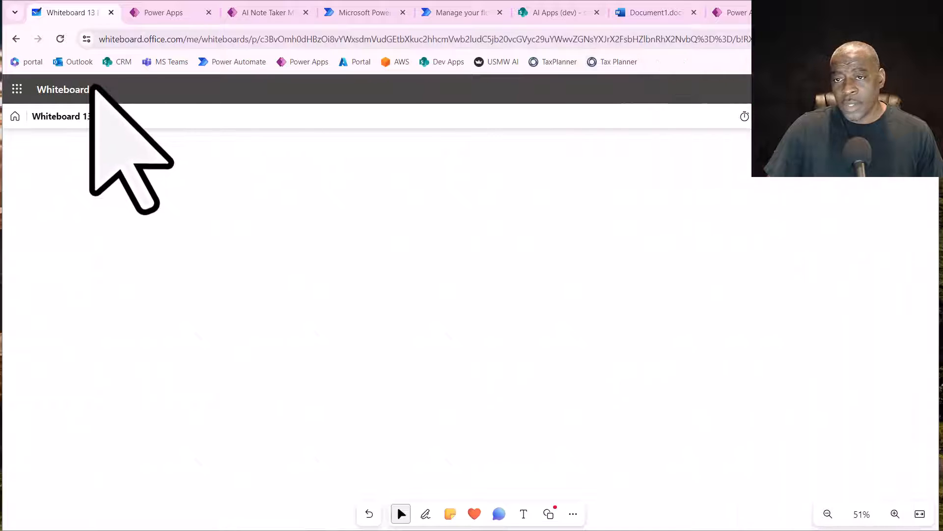
# - Switch to Microsoft Forms and create a new blank form
pyautogui.click(19, 90)
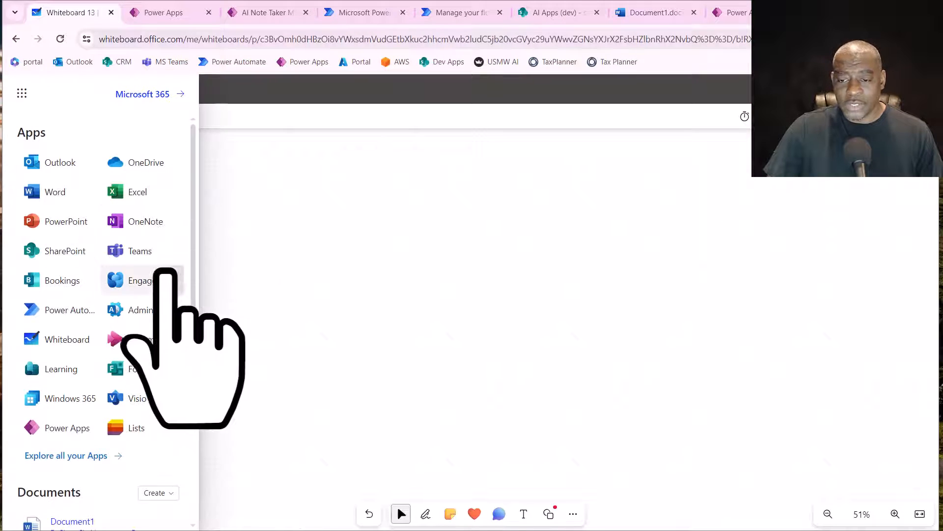
pyautogui.click(139, 369)
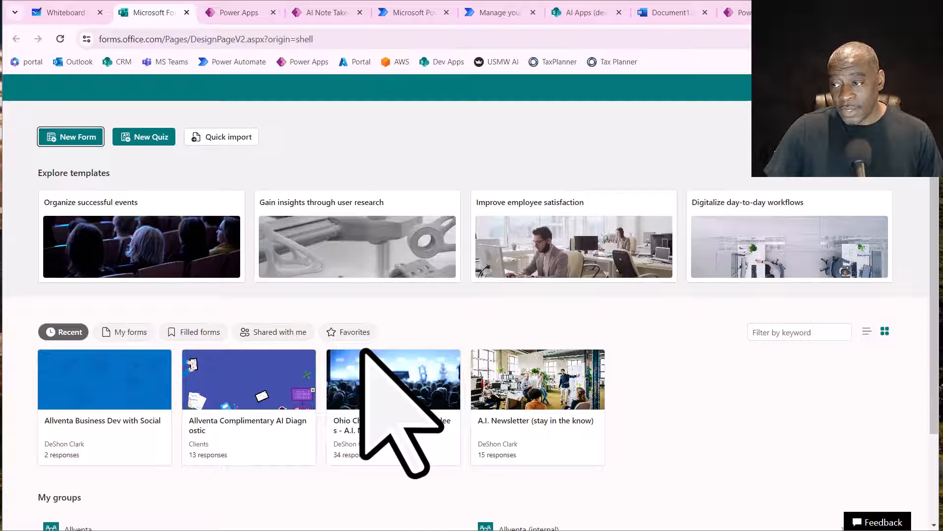
pyautogui.click(72, 138)
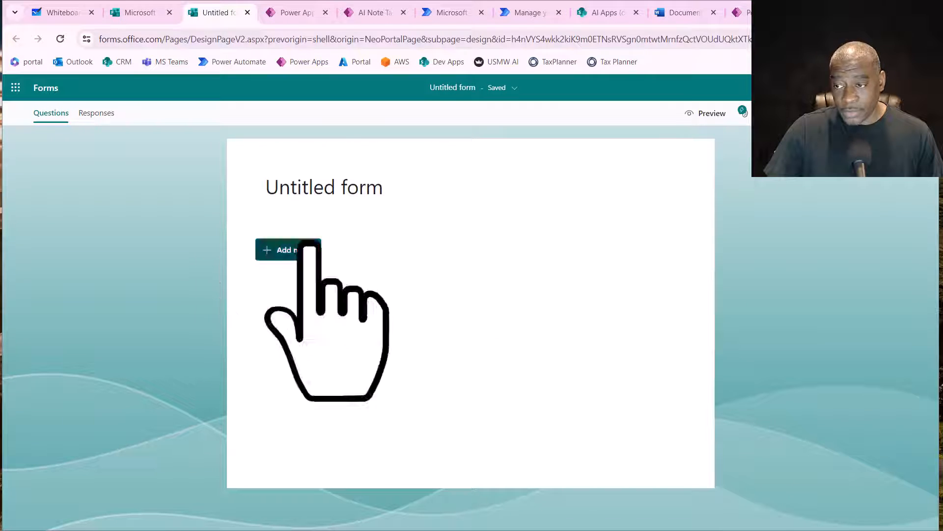
# - Title the form "Apply for the Free 15 min App"
pyautogui.click(353, 195)
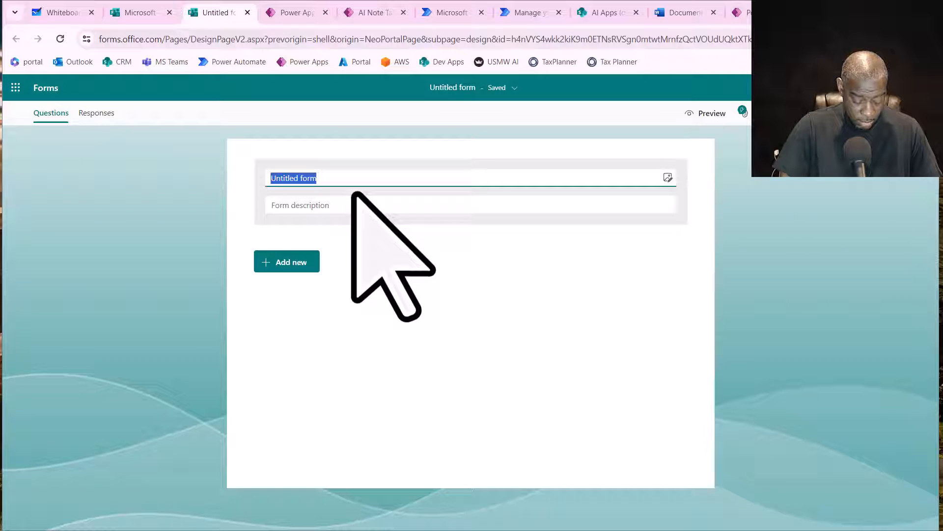
pyautogui.write('L')
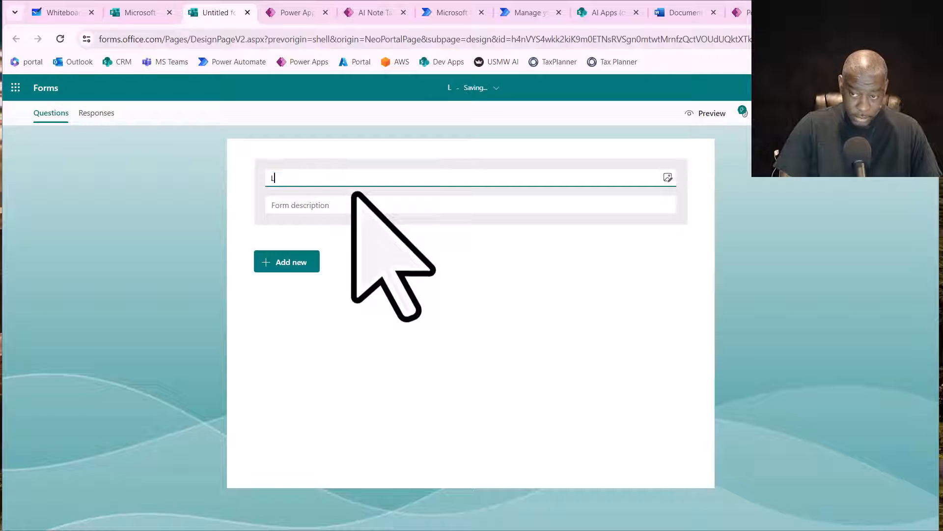
pyautogui.press('BackSpace')
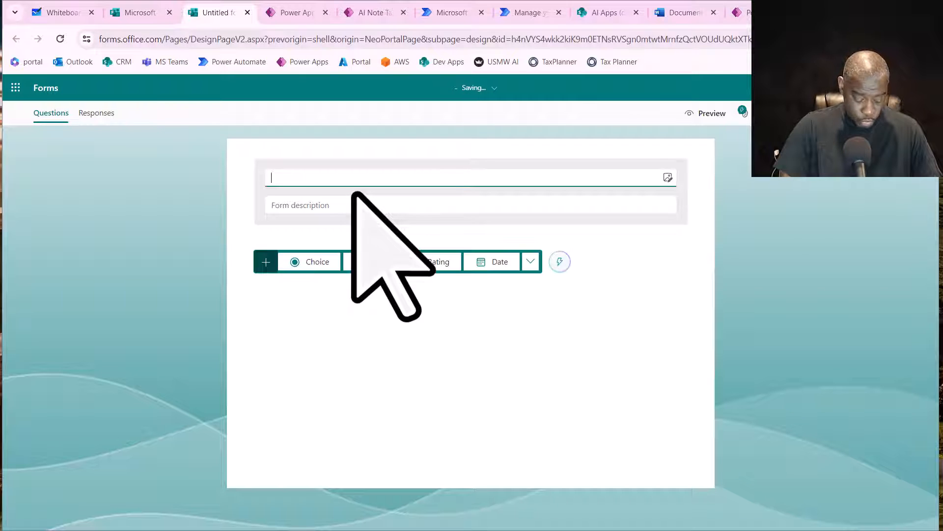
pyautogui.write('Apply fro the')
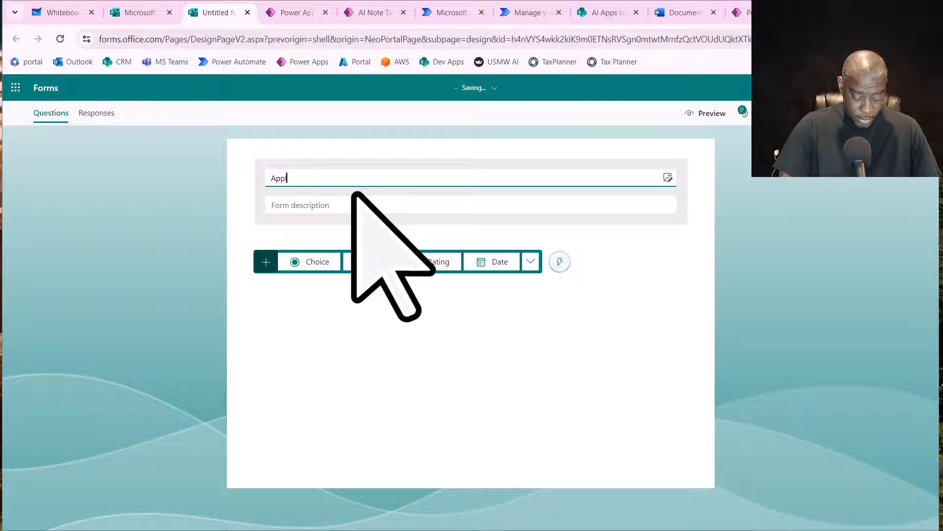
pyautogui.press('BackSpace')
pyautogui.press('BackSpace')
pyautogui.press('BackSpace')
pyautogui.press('BackSpace')
pyautogui.press('BackSpace')
pyautogui.press('BackSpace')
pyautogui.press('BackSpace')
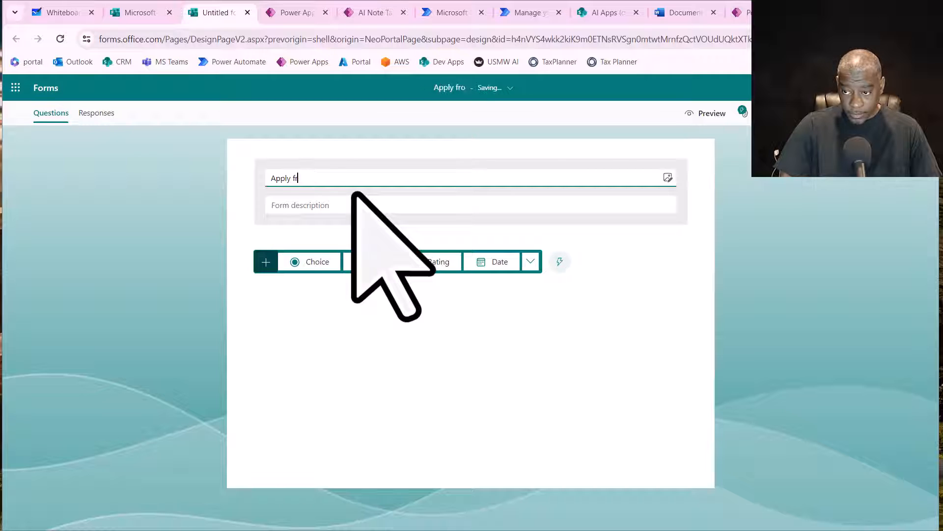
pyautogui.write('ro')
pyautogui.press('BackSpace')
pyautogui.press('BackSpace')
pyautogui.write('or the ')
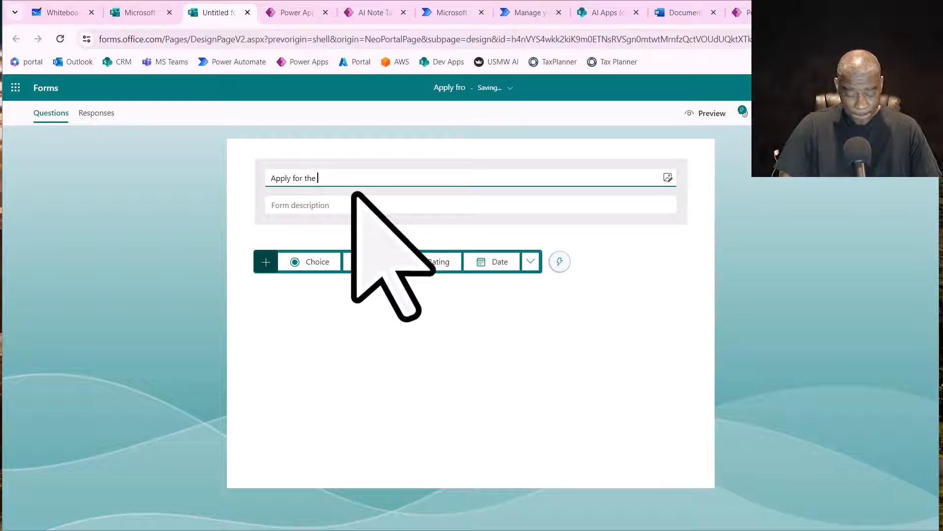
pyautogui.write('Free 1')
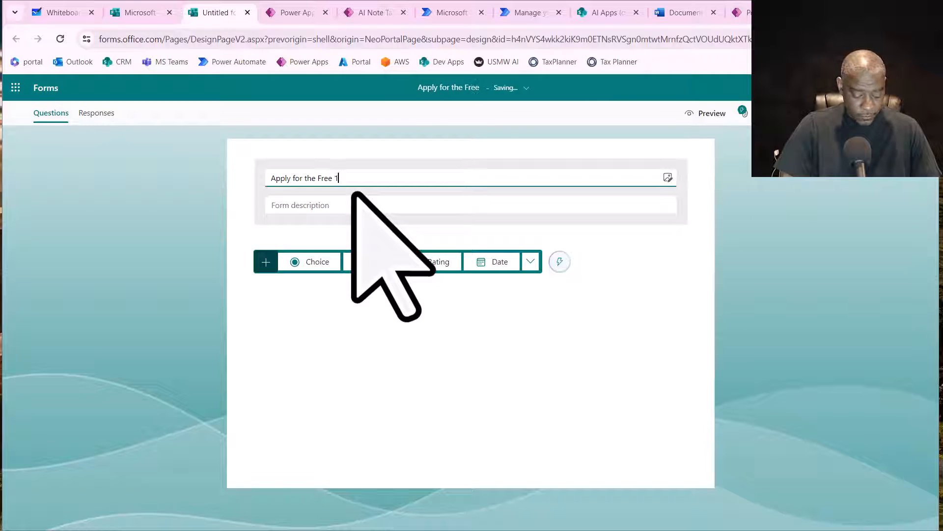
pyautogui.write('5 min App')
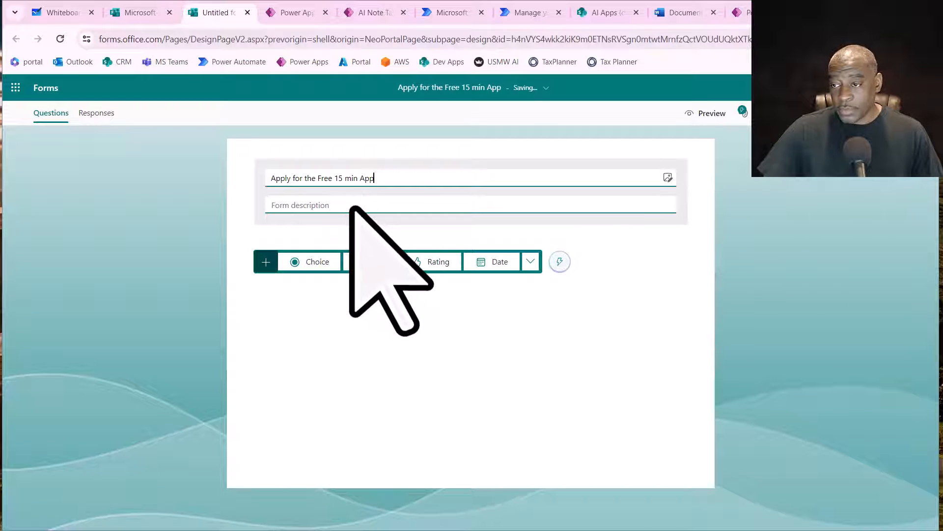
# - Start the form description with a greeting to the host by first name, followed by "I watched your video, and I am submitting my idea"
pyautogui.click(352, 205)
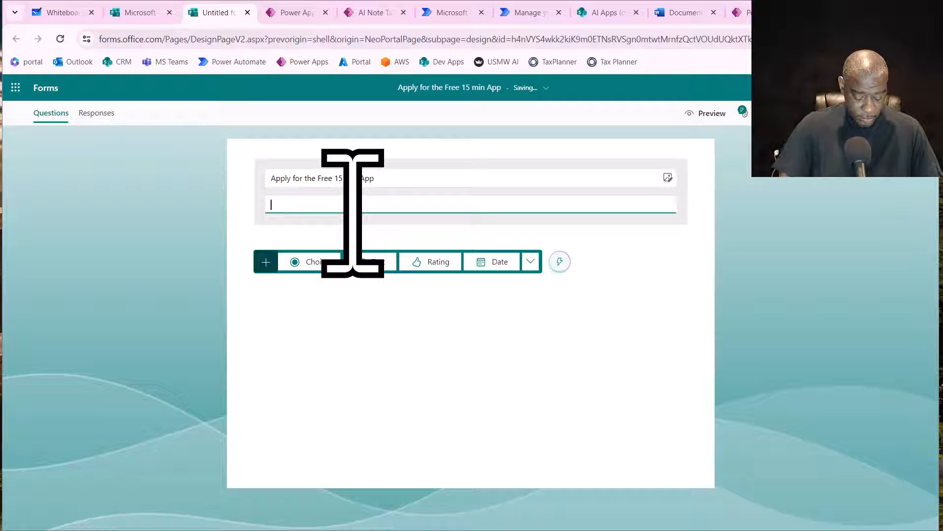
pyautogui.write('Hey DeShon, ')
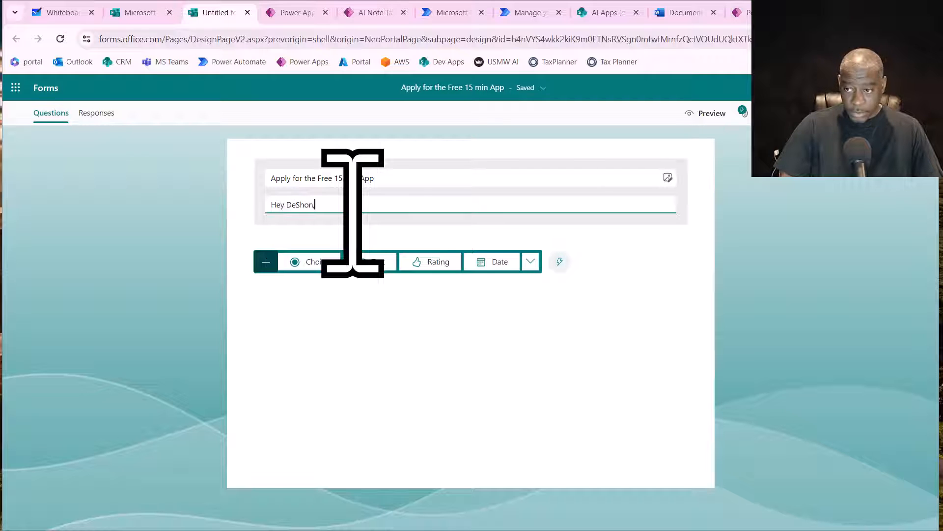
pyautogui.write('I watch')
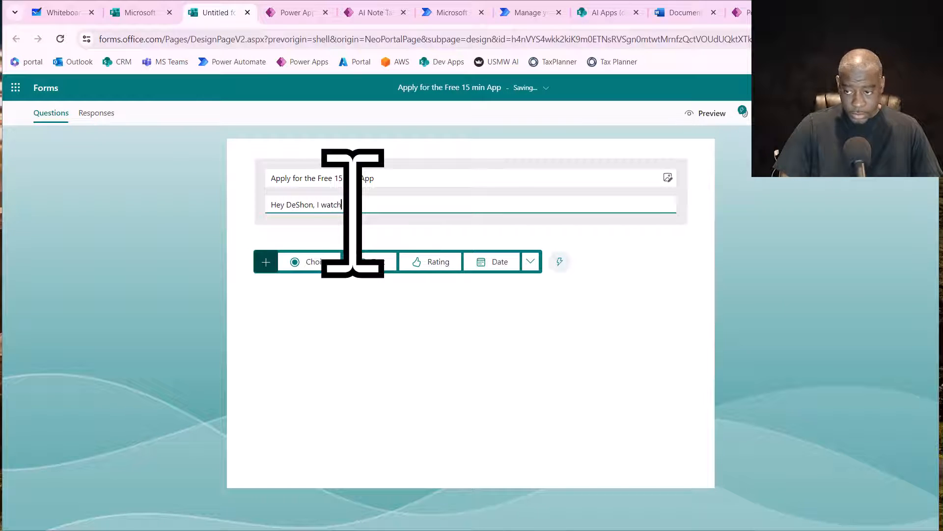
pyautogui.write('ed your video')
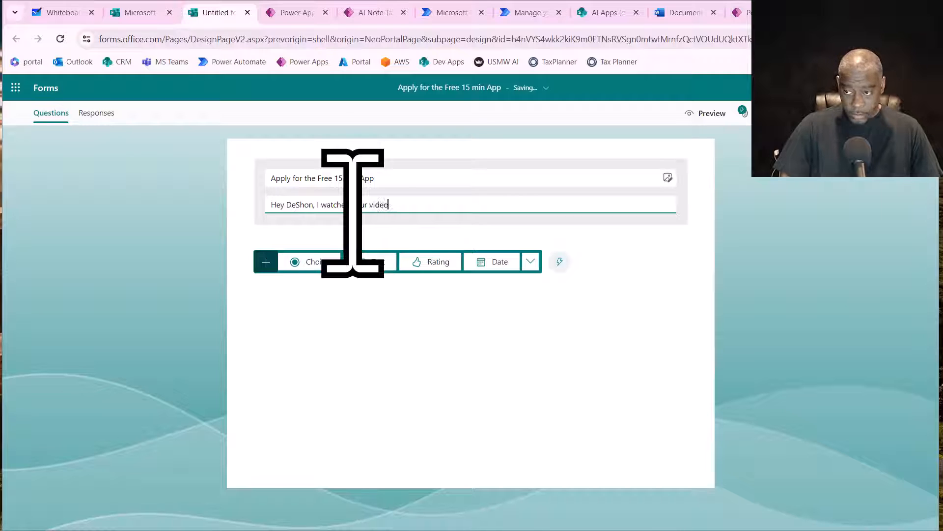
pyautogui.write(', and ')
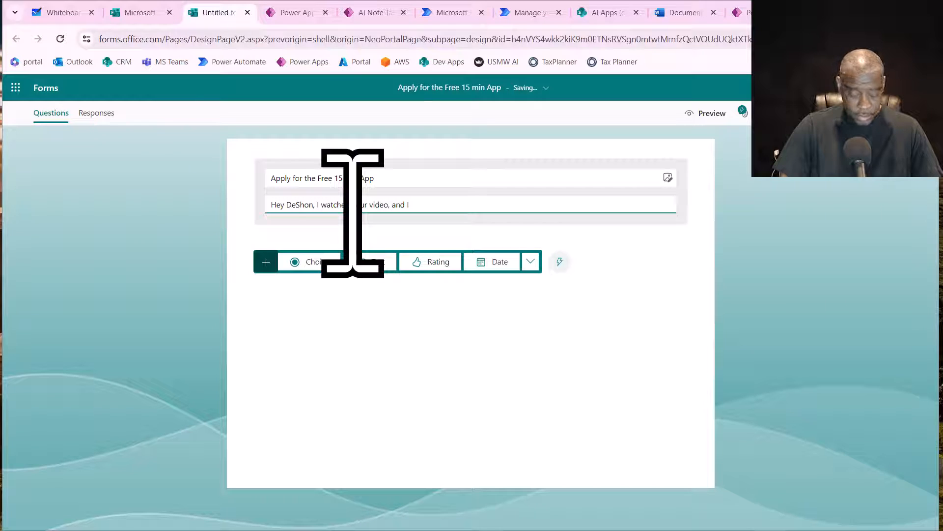
pyautogui.write('I am submi')
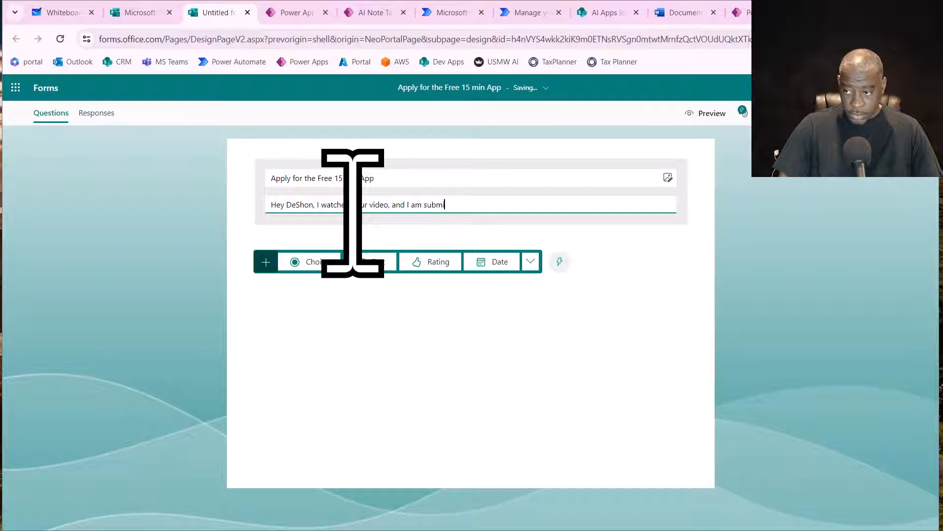
pyautogui.write('tting my ide')
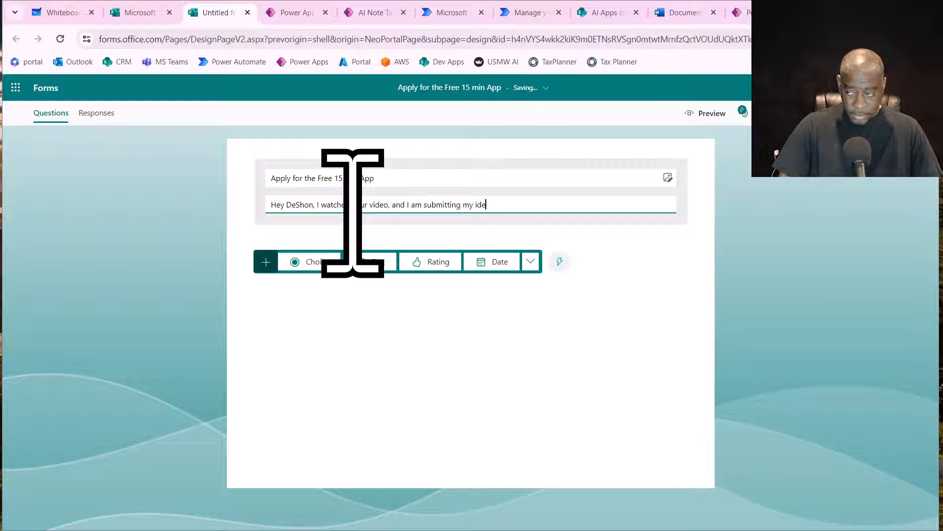
pyautogui.press('BackSpace')
pyautogui.press('BackSpace')
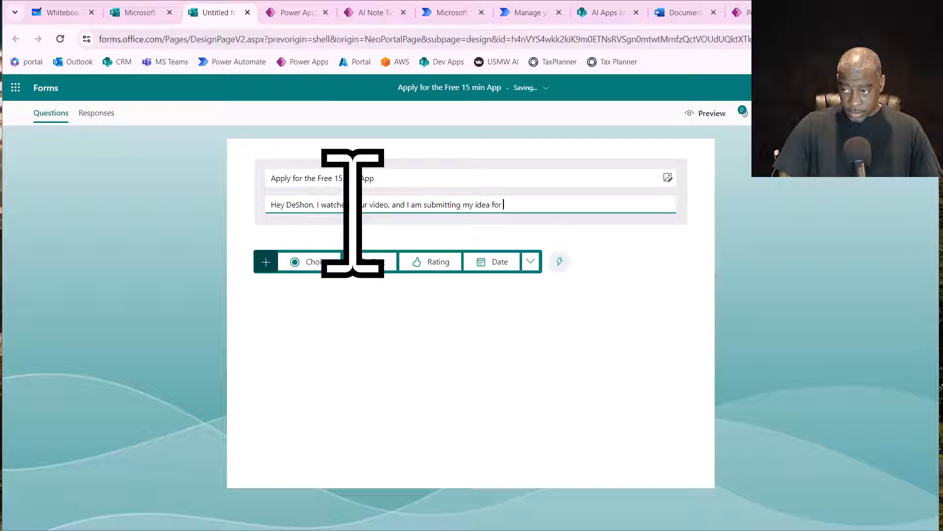
# - Continue the description with "for one of your infamous 15 min A.I. Power Apps", correcting the misspelled "infamous"
pyautogui.write('for one of your ')
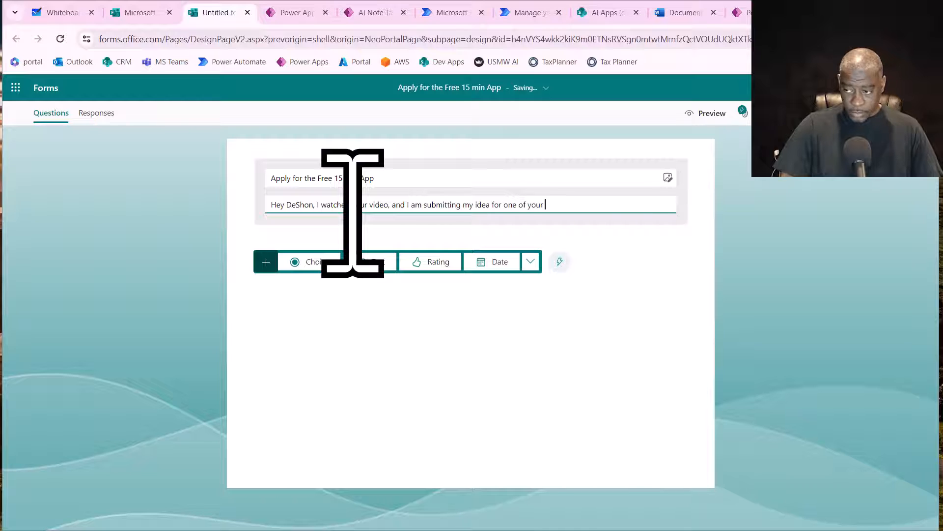
pyautogui.write('infamous')
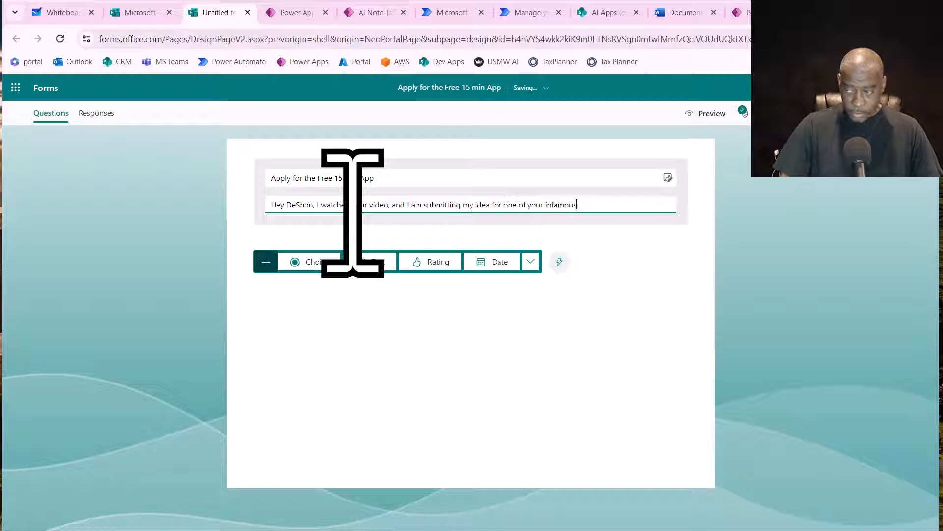
pyautogui.write('e ')
pyautogui.write('15')
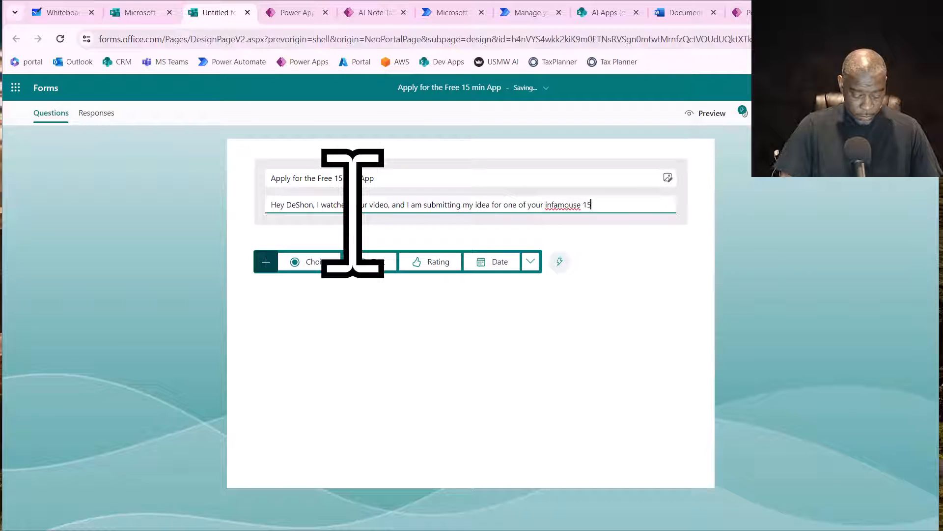
pyautogui.write(' min  Po')
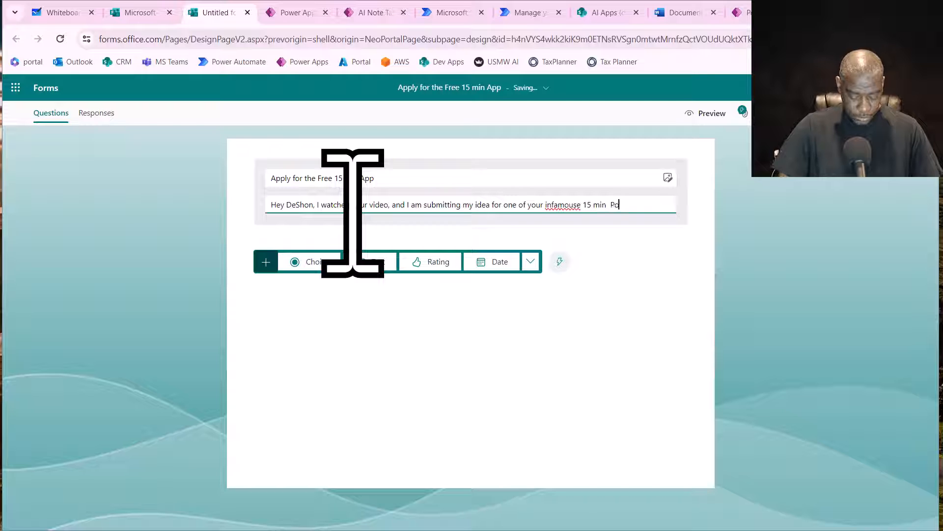
pyautogui.write('we')
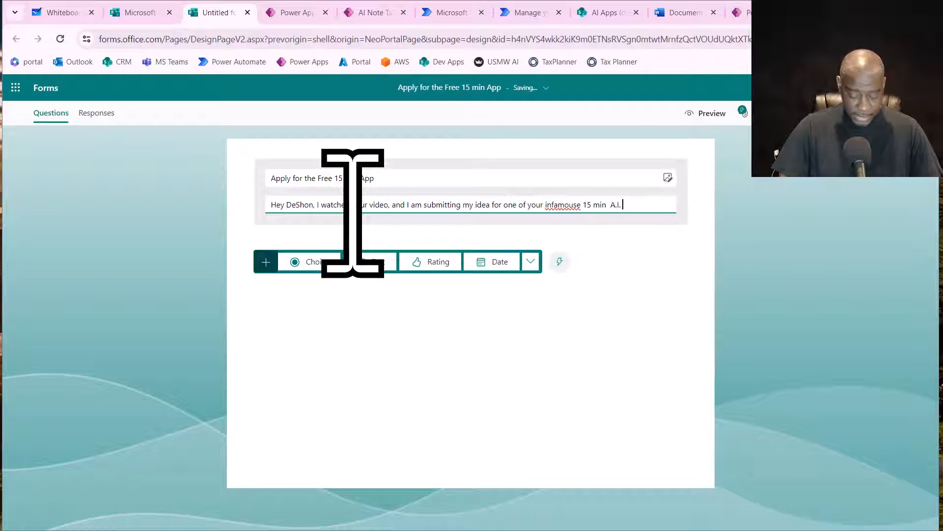
pyautogui.write(' Power Apps')
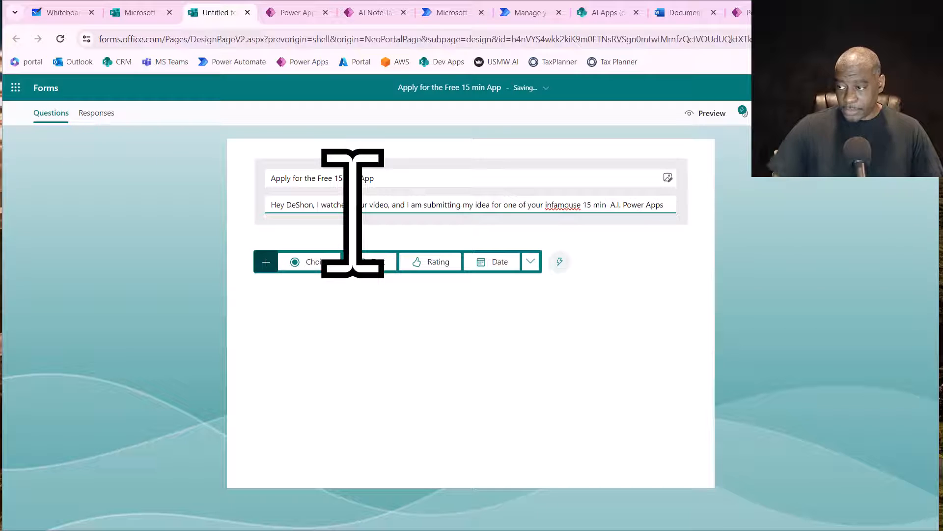
pyautogui.rightClick(567, 204)
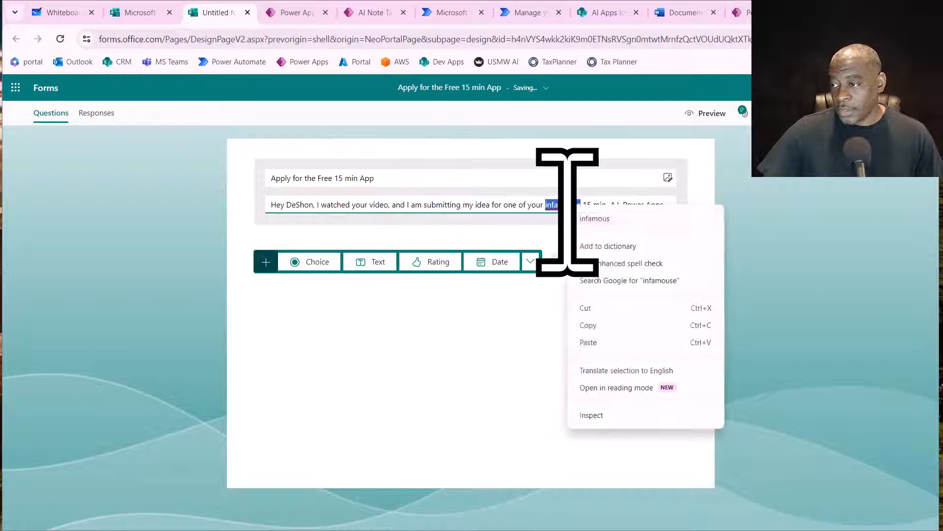
pyautogui.click(604, 218)
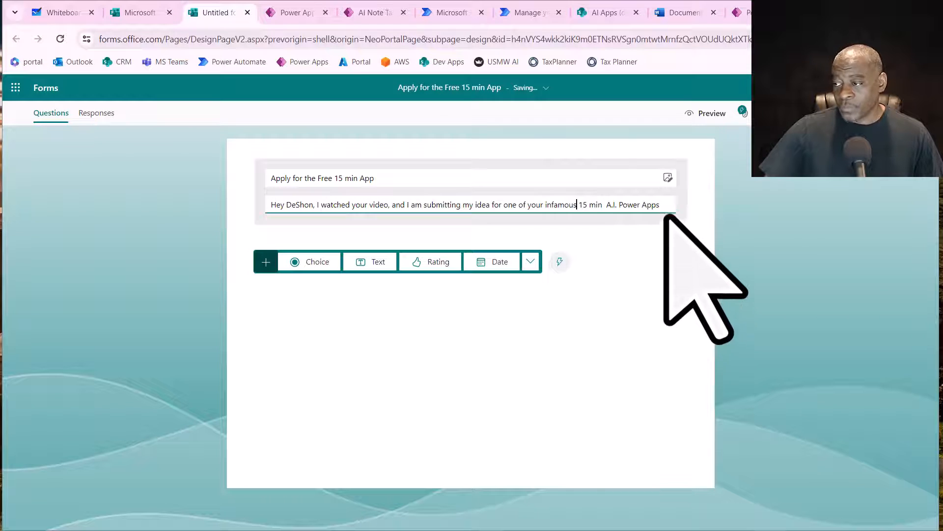
# - Finish the form description with ", below are my details....please pick me."
pyautogui.write('be')
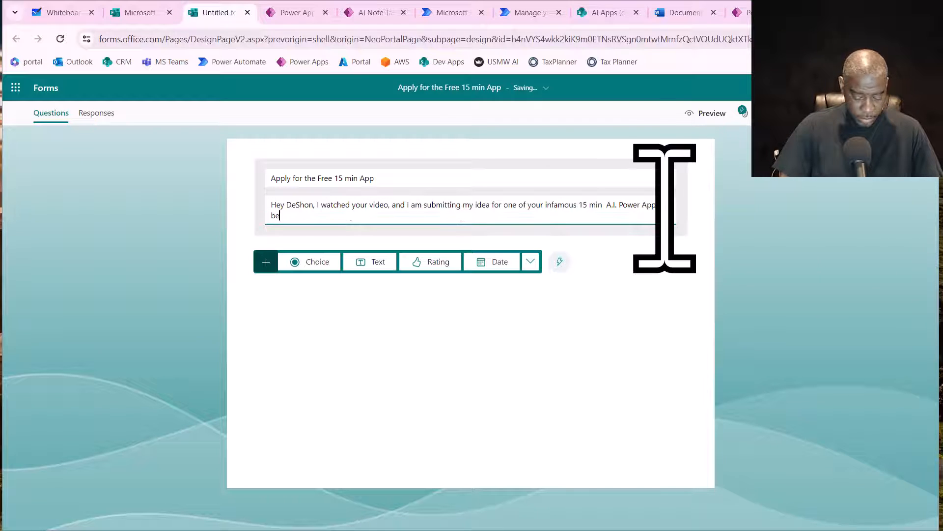
pyautogui.write('low are my d')
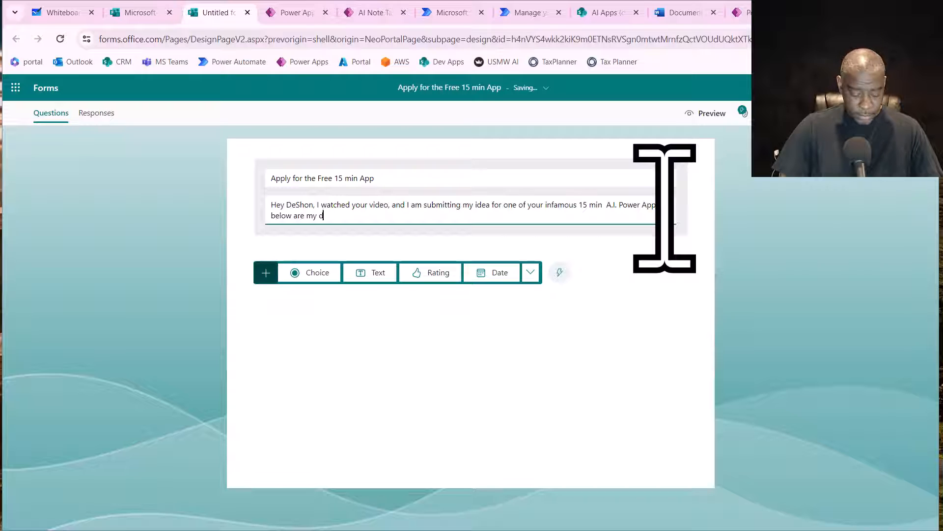
pyautogui.write('etails....')
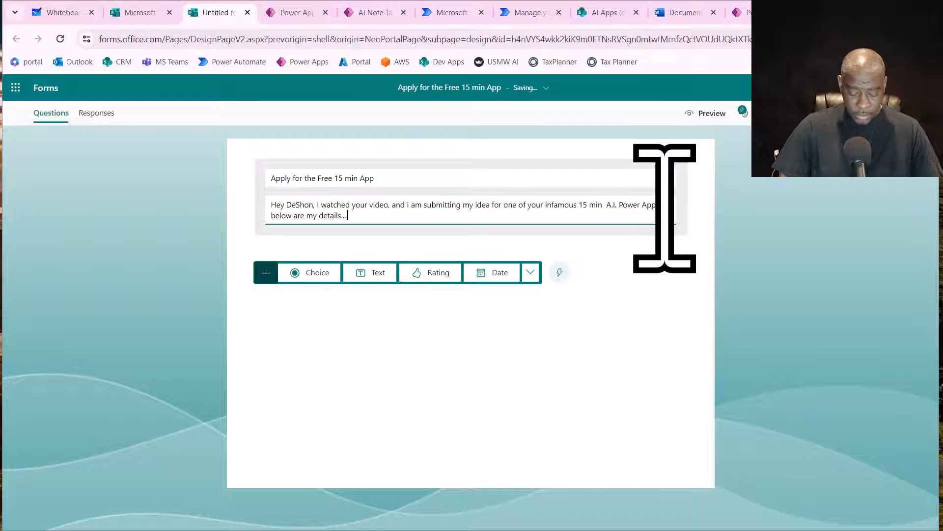
pyautogui.write('please pick me.')
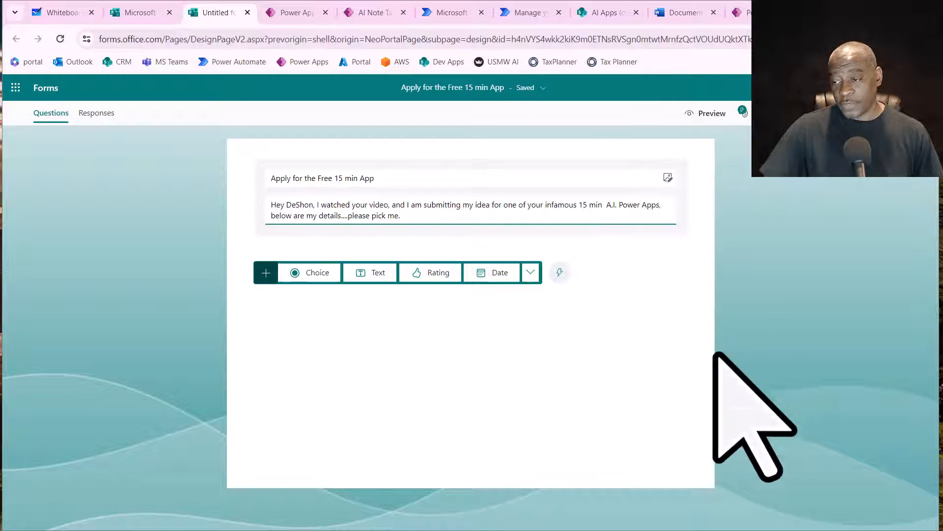
# - Add a text question titled "Full Name" to the form
pyautogui.click(378, 272)
pyautogui.write('F')
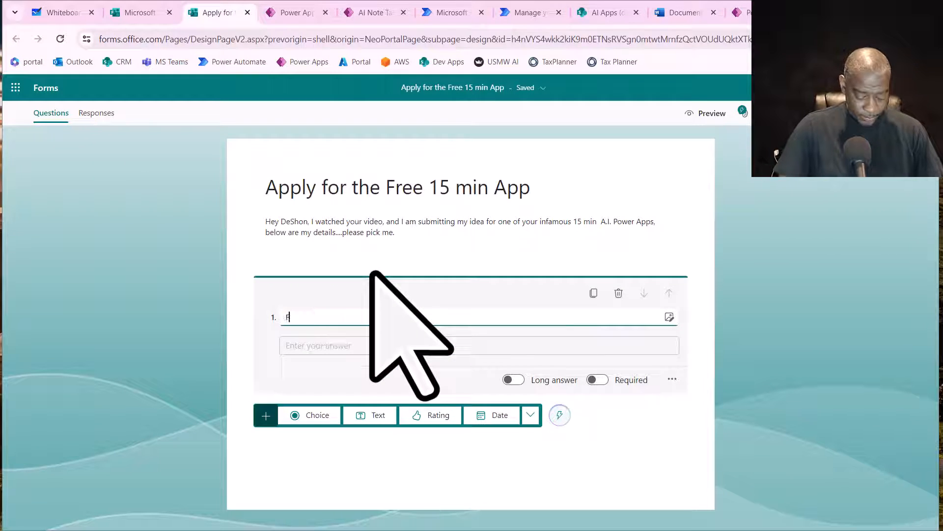
pyautogui.write('ull Name')
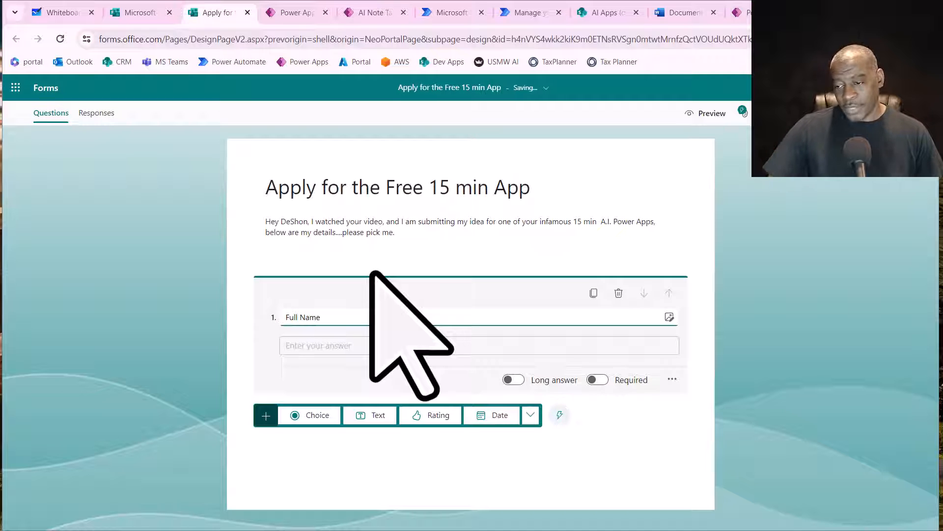
# - Add a second text question and title it "Your Email"
pyautogui.click(372, 421)
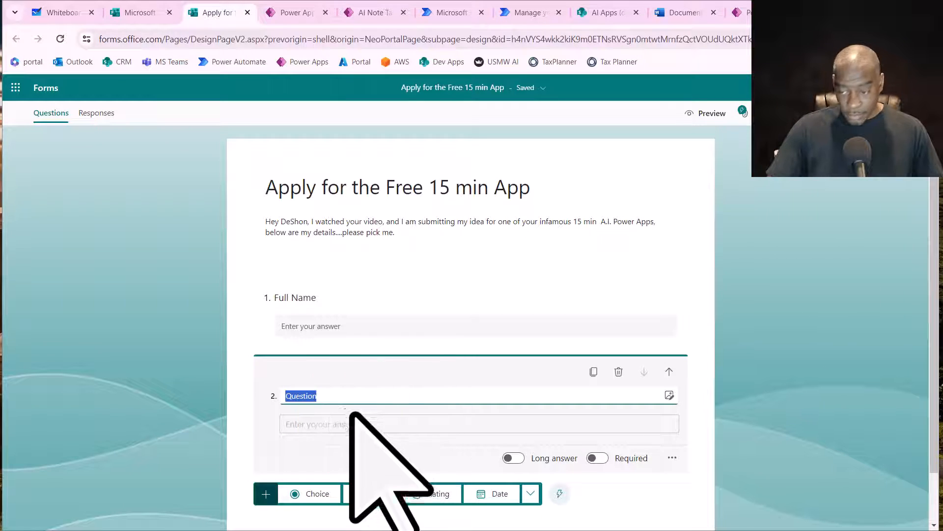
pyautogui.moveTo(339, 403); pyautogui.dragTo(208, 376)
pyautogui.click(208, 376)
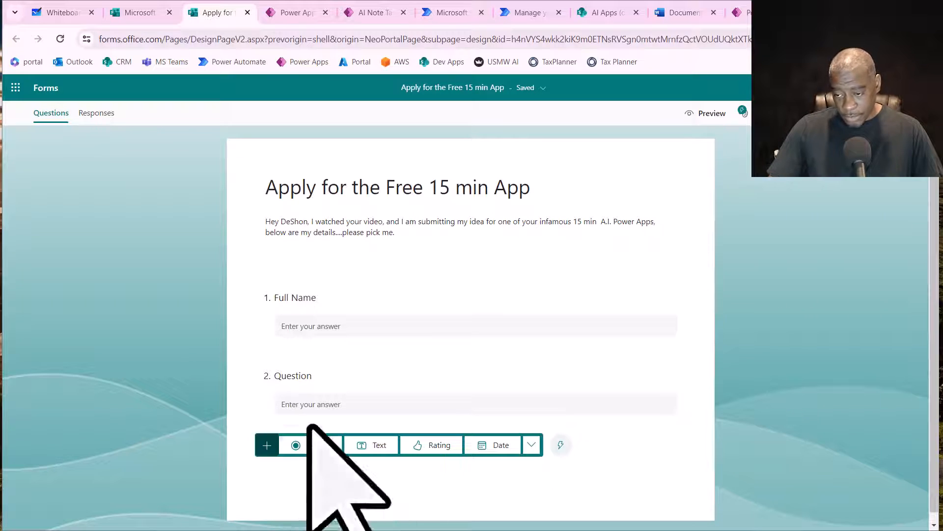
pyautogui.click(330, 410)
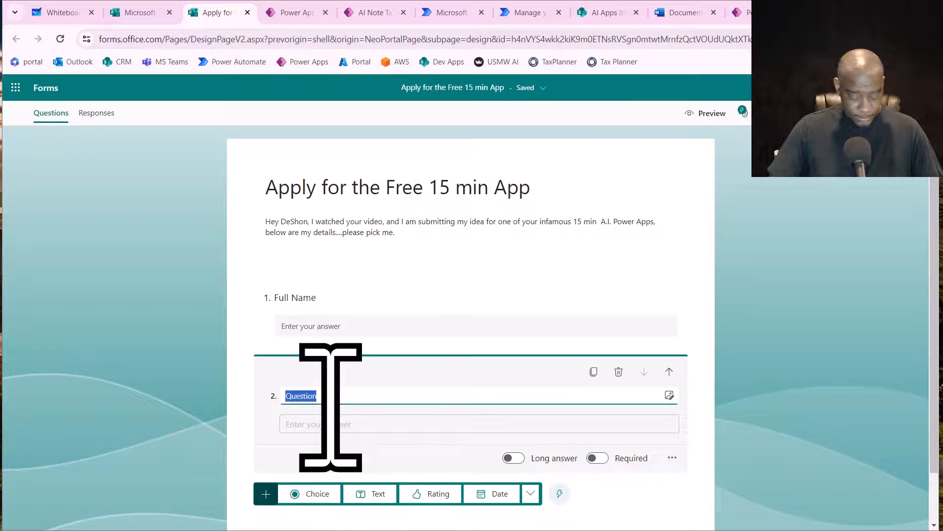
pyautogui.write('Your Email')
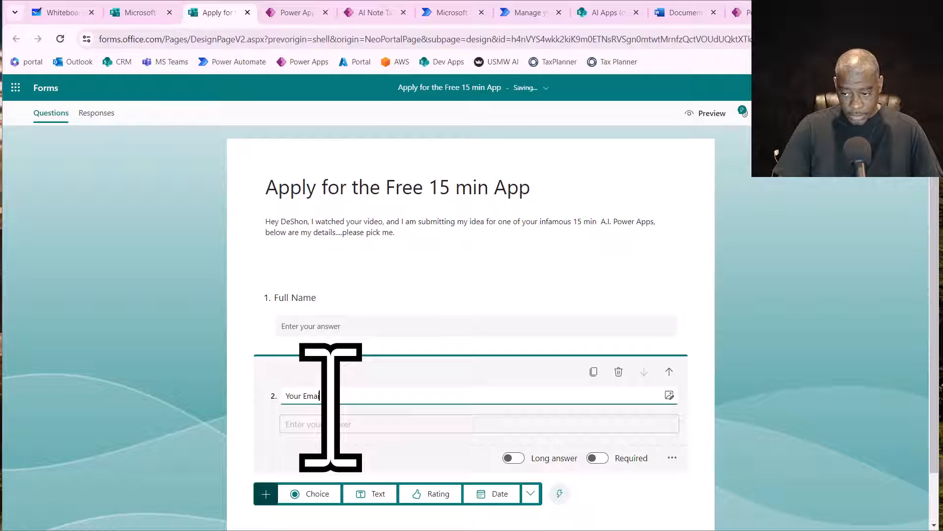
# - Add a third text question titled "App Description (must be low to medium)"
pyautogui.scroll(-1, 351, 452)
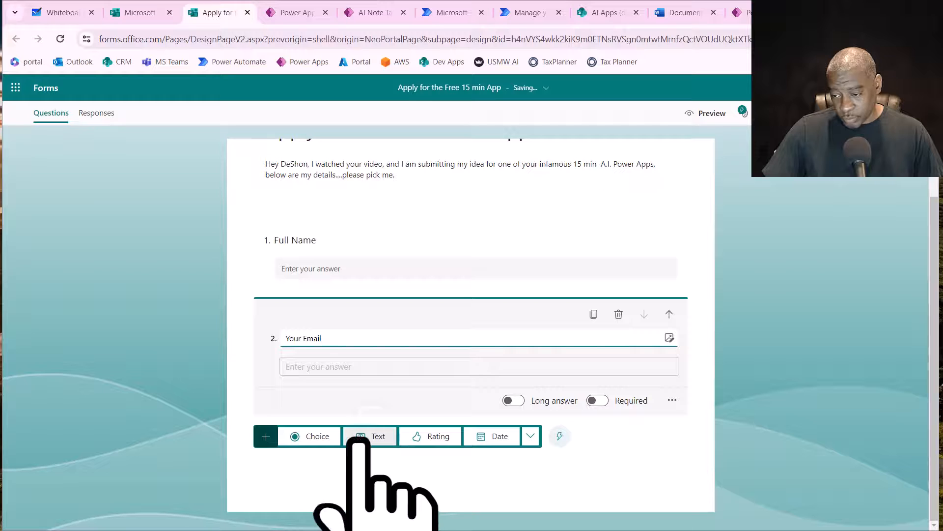
pyautogui.click(385, 443)
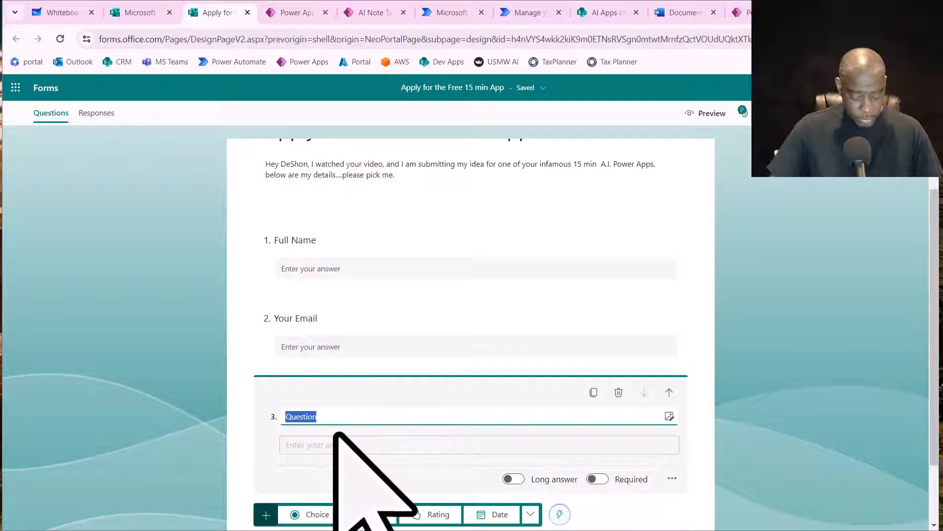
pyautogui.write('App Descri')
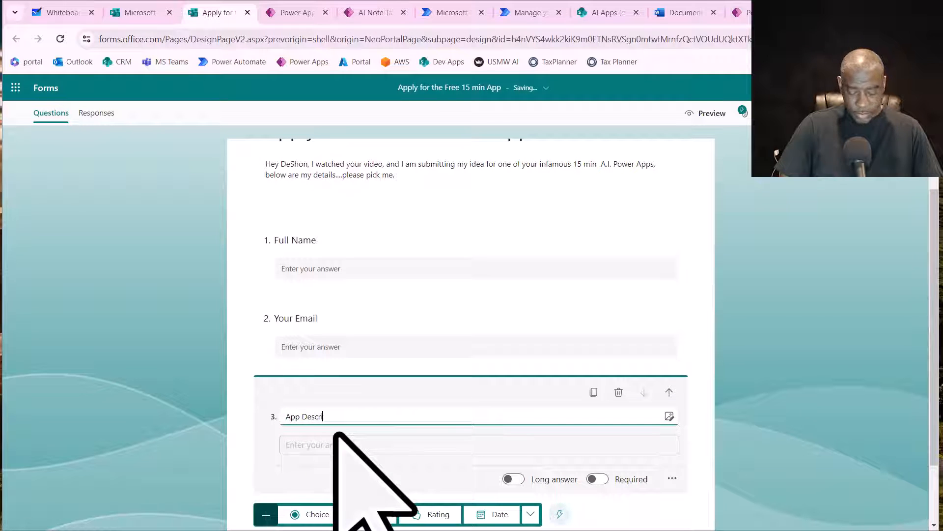
pyautogui.write('ption (')
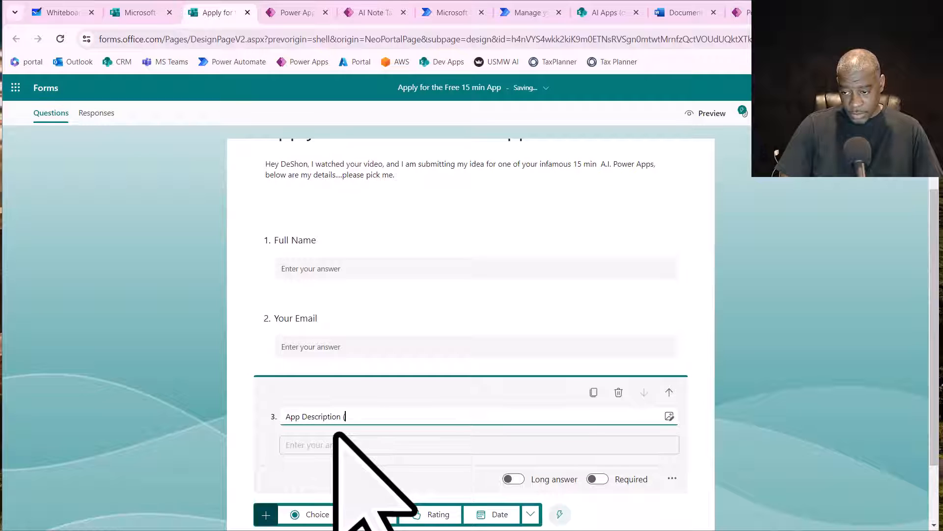
pyautogui.write('must be ')
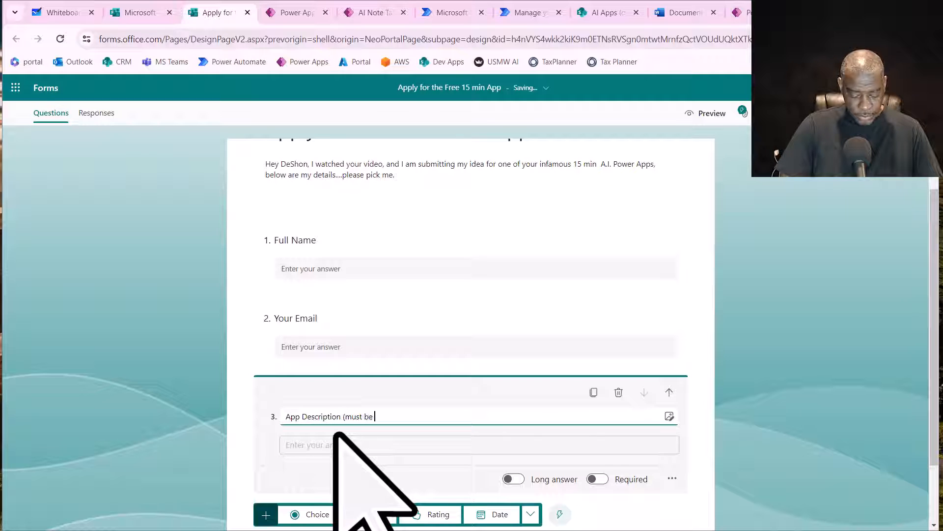
pyautogui.write('low to me')
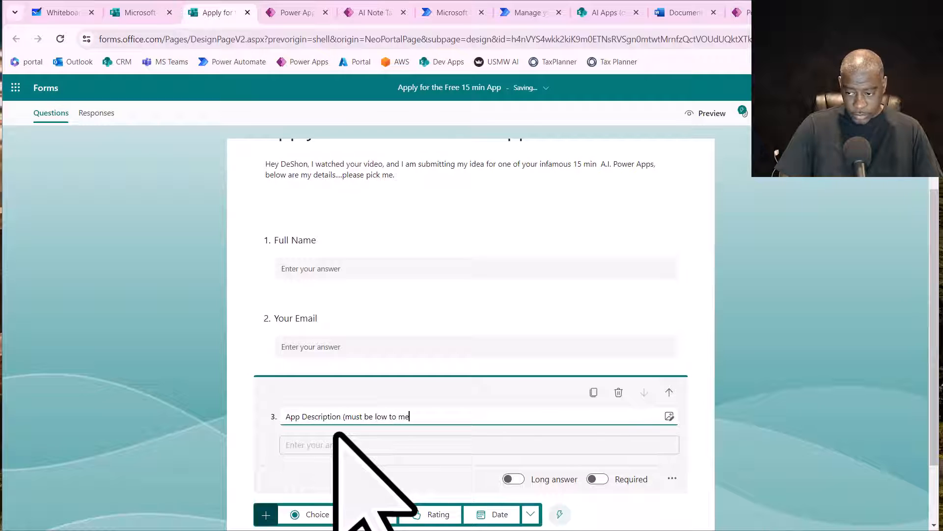
pyautogui.write('doium')
pyautogui.press('BackSpace')
pyautogui.press('BackSpace')
pyautogui.press('BackSpace')
pyautogui.press('BackSpace')
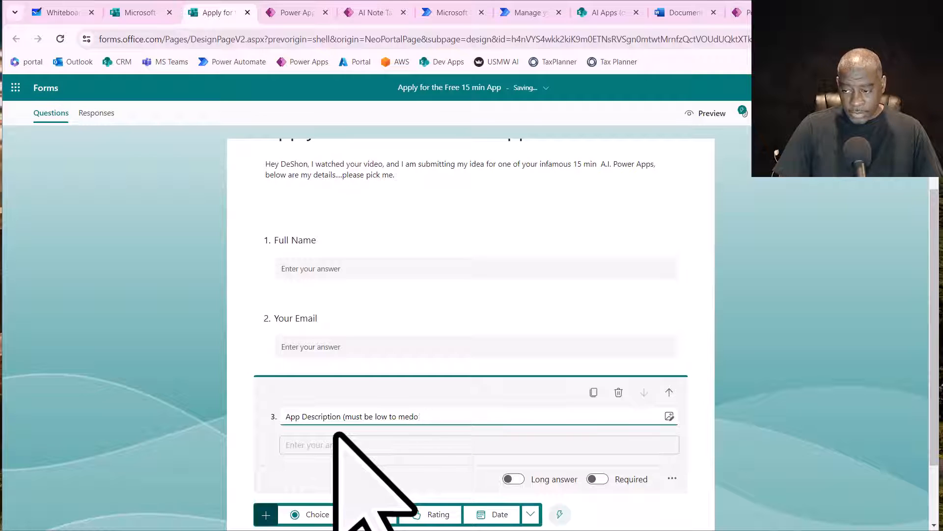
pyautogui.write('ium)')
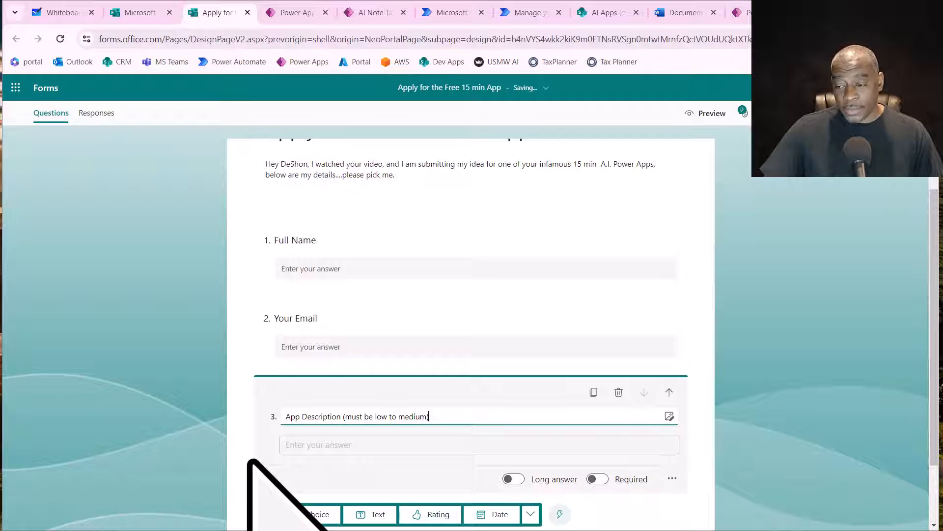
pyautogui.click(249, 463)
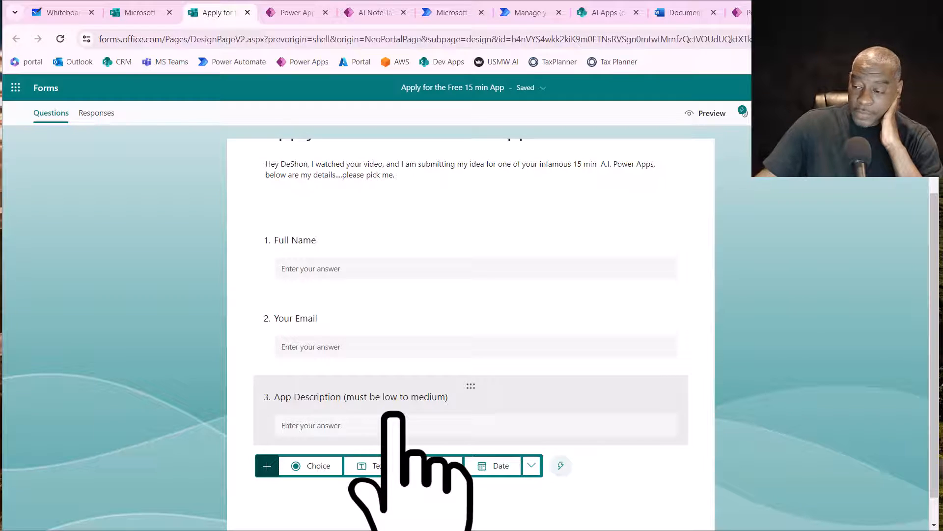
# - Make the App Description question required and set it to accept a long answer
pyautogui.scroll(-1, 712, 432)
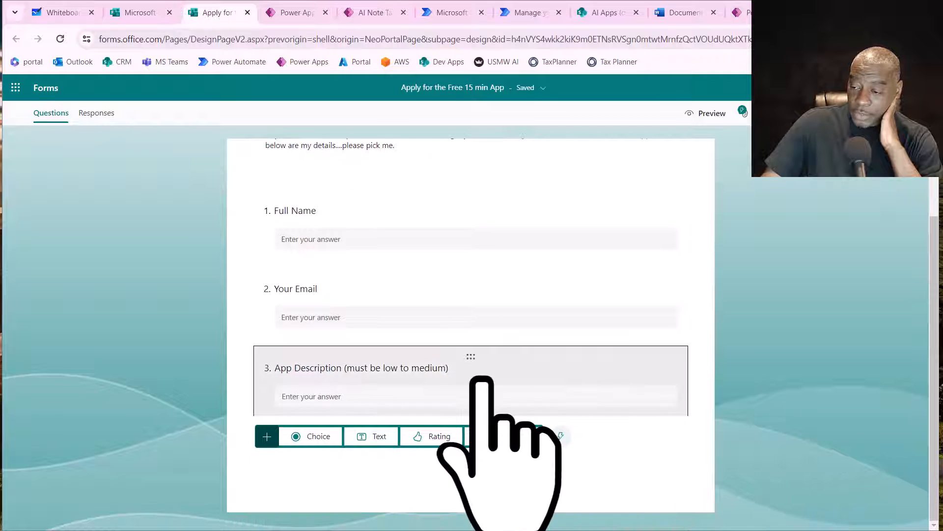
pyautogui.click(482, 373)
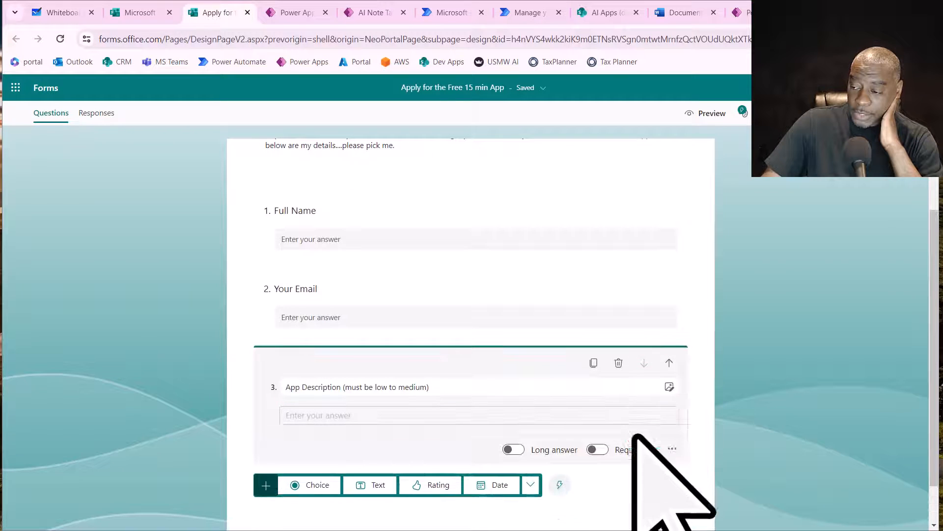
pyautogui.click(596, 450)
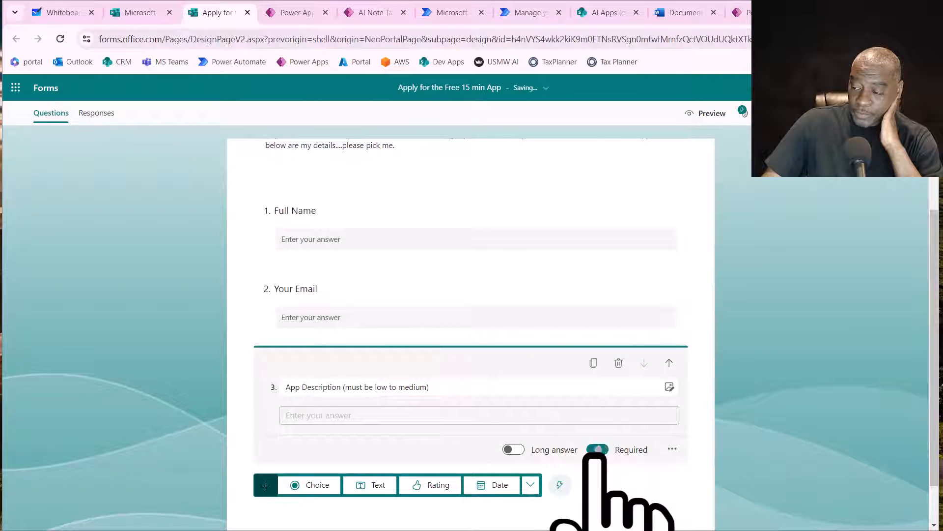
pyautogui.click(512, 449)
# - Make the Your Email question required while keeping it a short-answer question
pyautogui.click(437, 302)
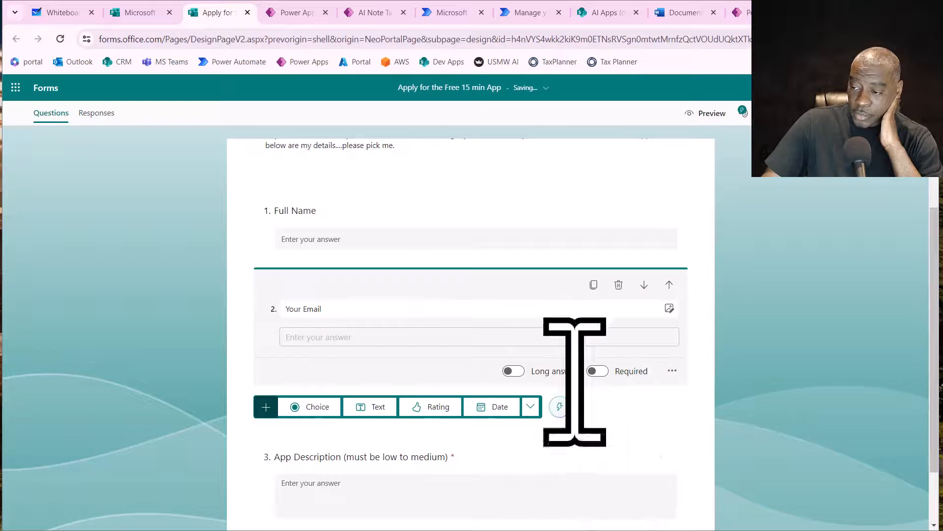
pyautogui.click(513, 371)
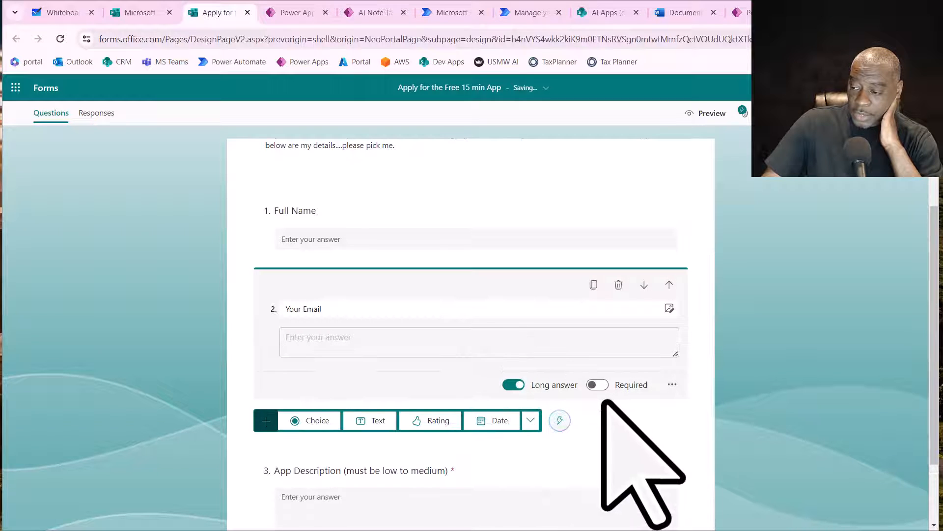
pyautogui.click(599, 385)
pyautogui.click(514, 385)
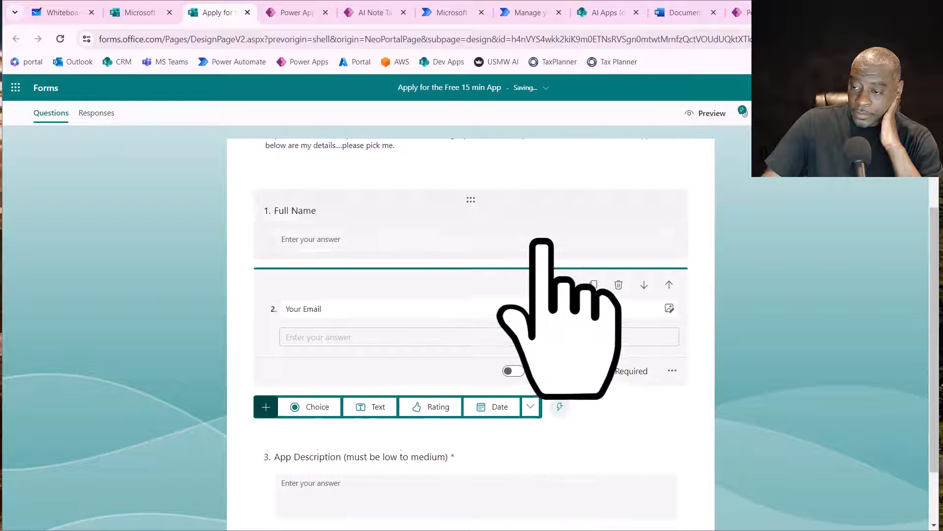
# - Make the Full Name question required
pyautogui.scroll(1, 545, 275)
pyautogui.click(546, 297)
pyautogui.click(597, 354)
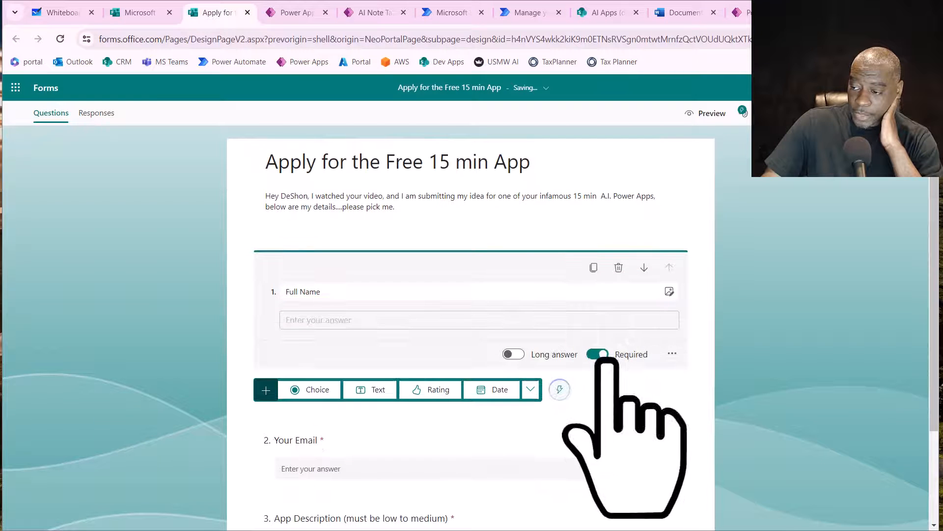
pyautogui.click(722, 359)
# - Extend the third question's title to "App Description (must be low to medium complexity)"
pyautogui.scroll(-2, 708, 344)
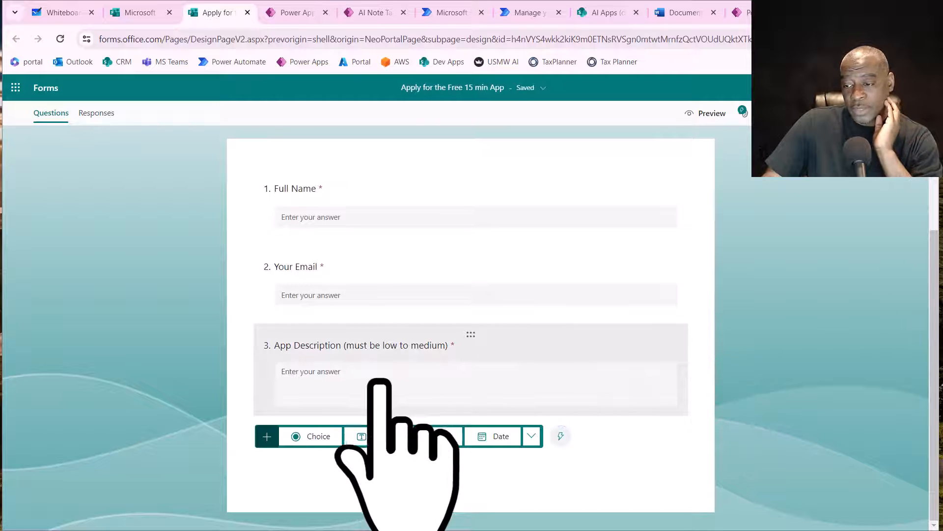
pyautogui.click(443, 344)
pyautogui.click(430, 370)
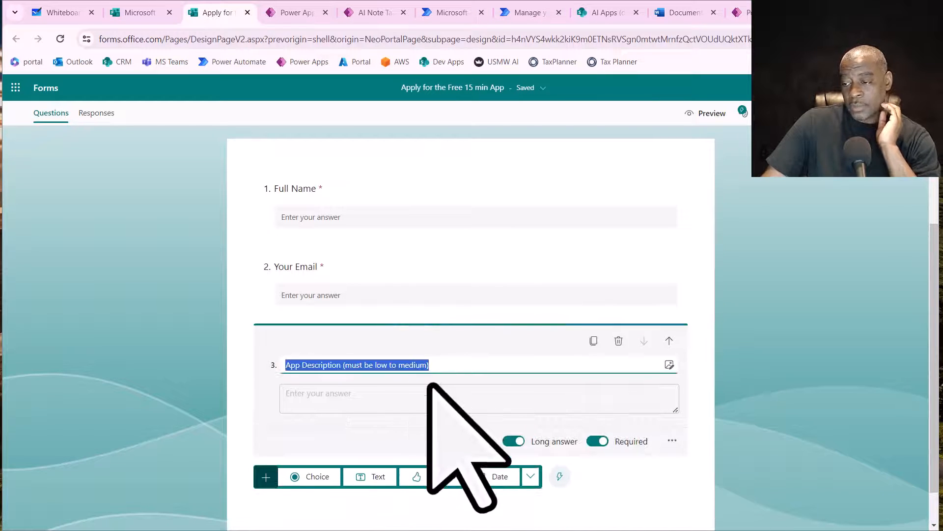
pyautogui.press('Left')
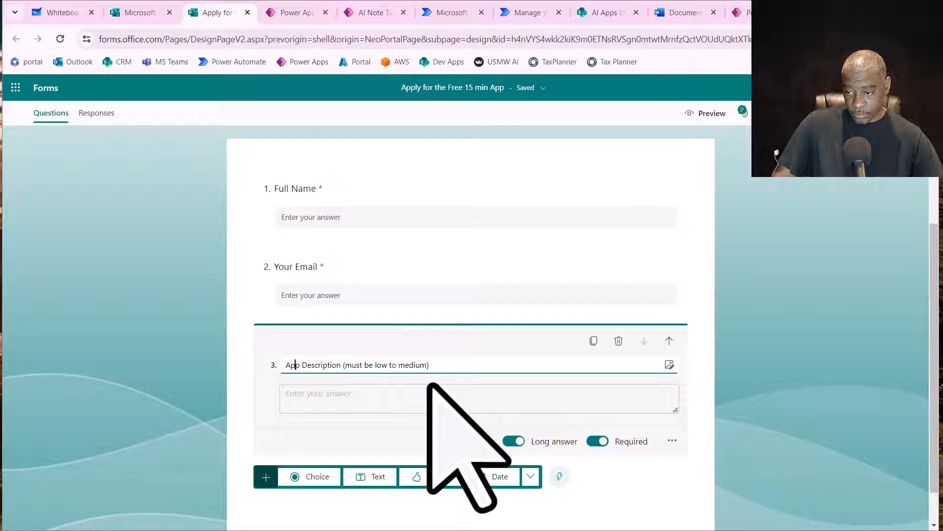
pyautogui.press('Right')
pyautogui.press('Right')
pyautogui.press('Right')
pyautogui.press('Right')
pyautogui.press('Right')
pyautogui.press('Right')
pyautogui.press('Right')
pyautogui.press('Right')
pyautogui.press('Right')
pyautogui.press('Right')
pyautogui.press('Right')
pyautogui.press('Right')
pyautogui.press('Right')
pyautogui.press('Right')
pyautogui.press('Right')
pyautogui.press('Right')
pyautogui.press('Right')
pyautogui.press('Right')
pyautogui.press('Right')
pyautogui.press('Right')
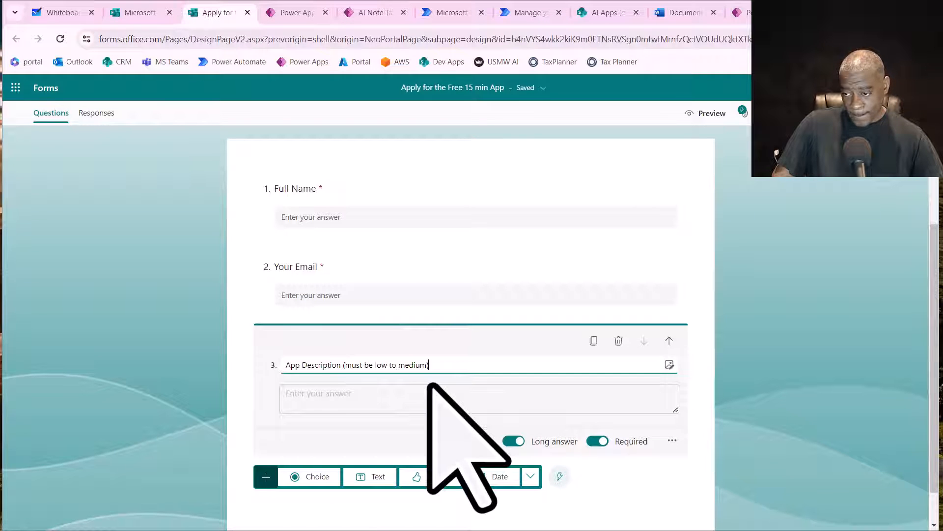
pyautogui.write('comple')
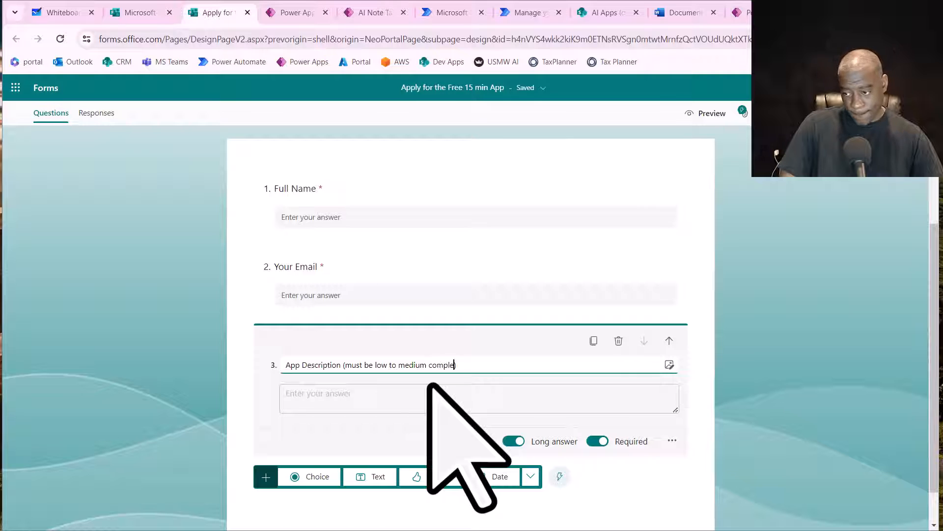
pyautogui.write('xity')
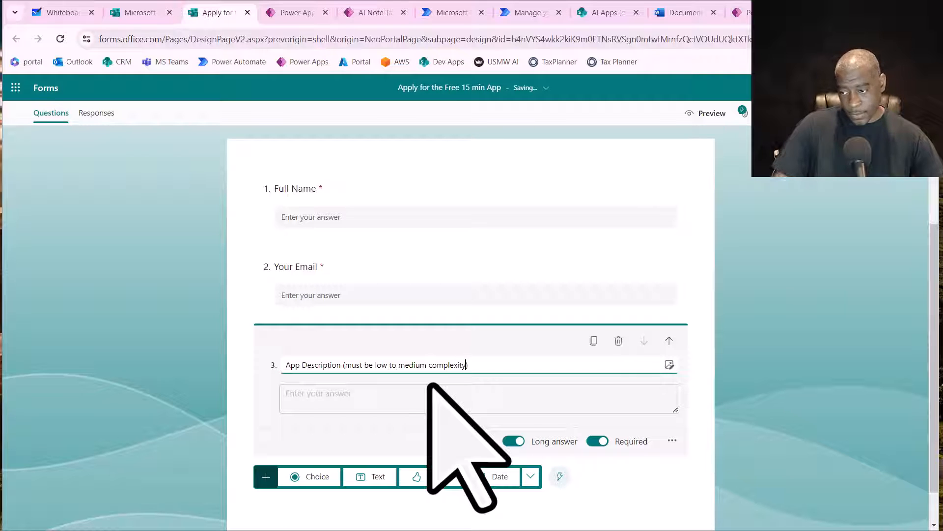
pyautogui.click(833, 432)
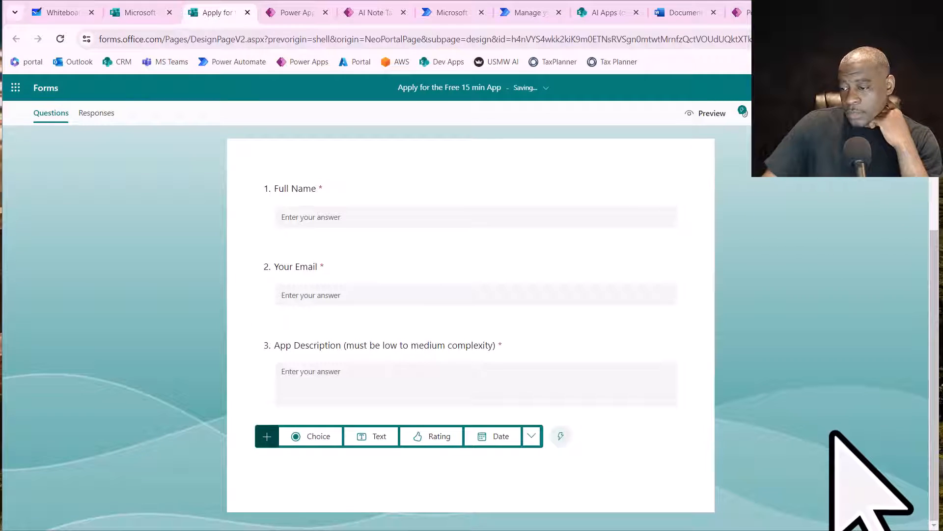
pyautogui.scroll(2, 715, 326)
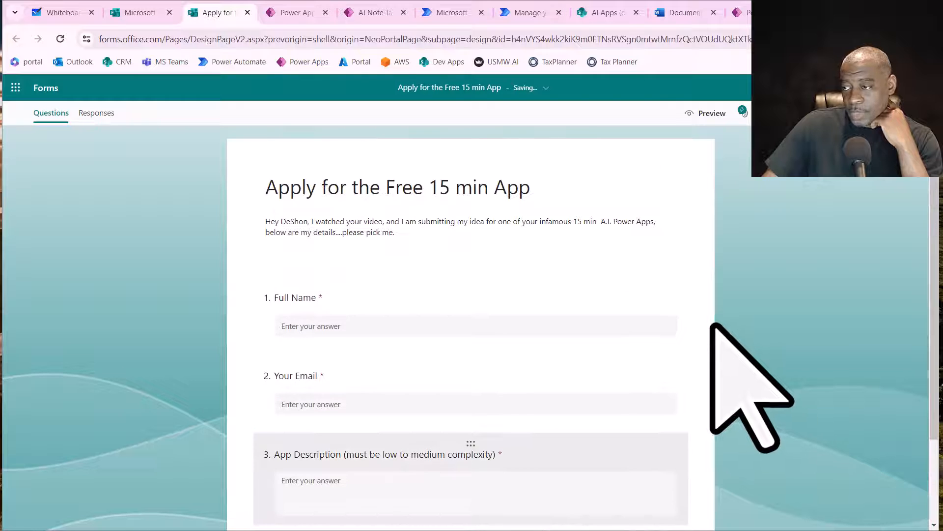
pyautogui.scroll(-2, 713, 325)
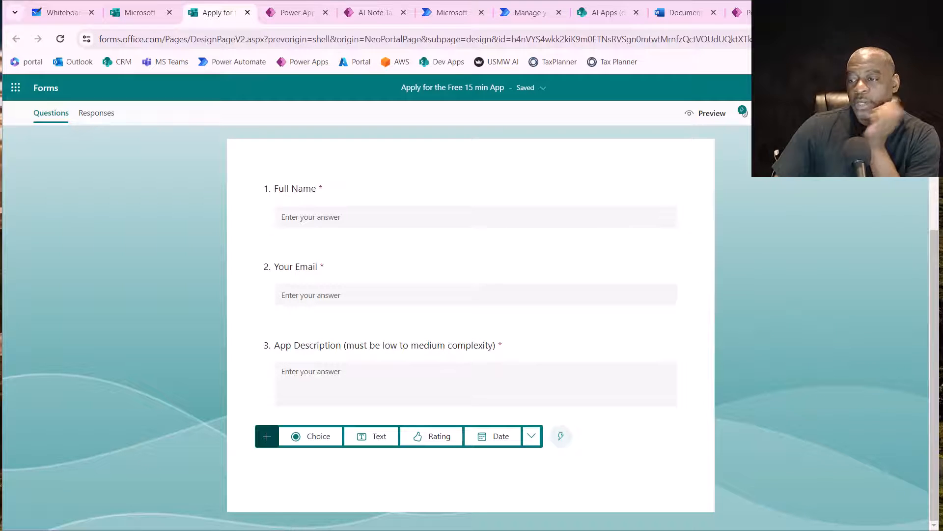
pyautogui.click(916, 113)
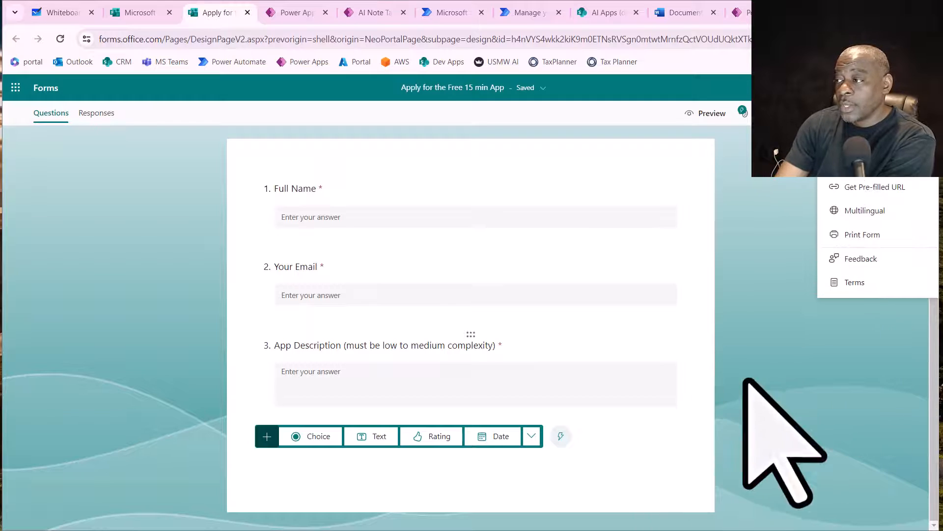
pyautogui.click(825, 370)
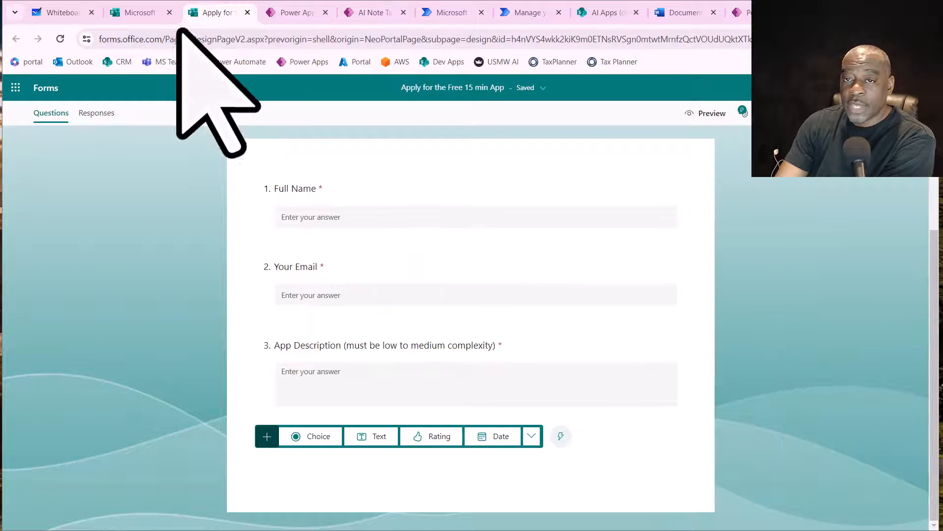
# - Switch to Whiteboard 13 and draw a long horizontal arrow pointing right with the purple pen
pyautogui.rightClick(71, 16)
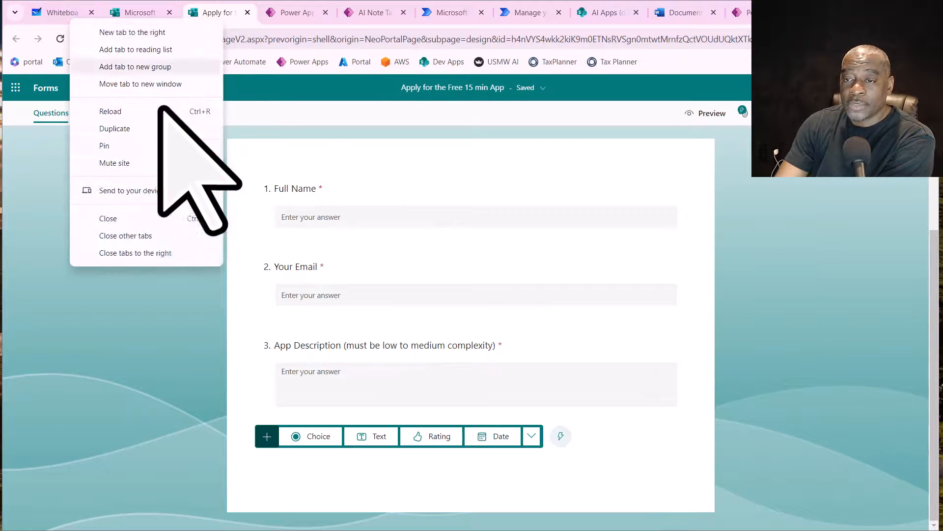
pyautogui.click(62, 14)
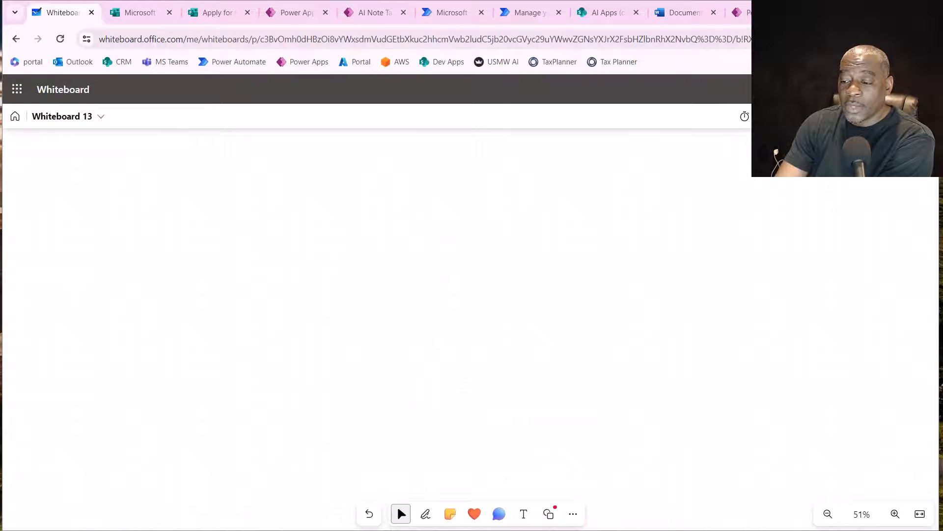
pyautogui.click(425, 514)
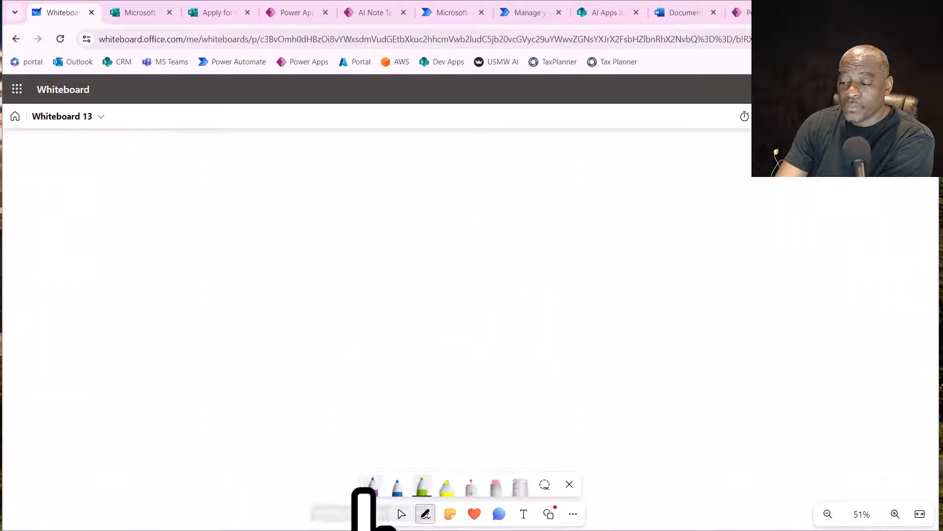
pyautogui.click(372, 486)
pyautogui.moveTo(74, 267)
pyautogui.mouseDown()
pyautogui.moveTo(385, 270)
pyautogui.moveTo(364, 295)
pyautogui.mouseUp()
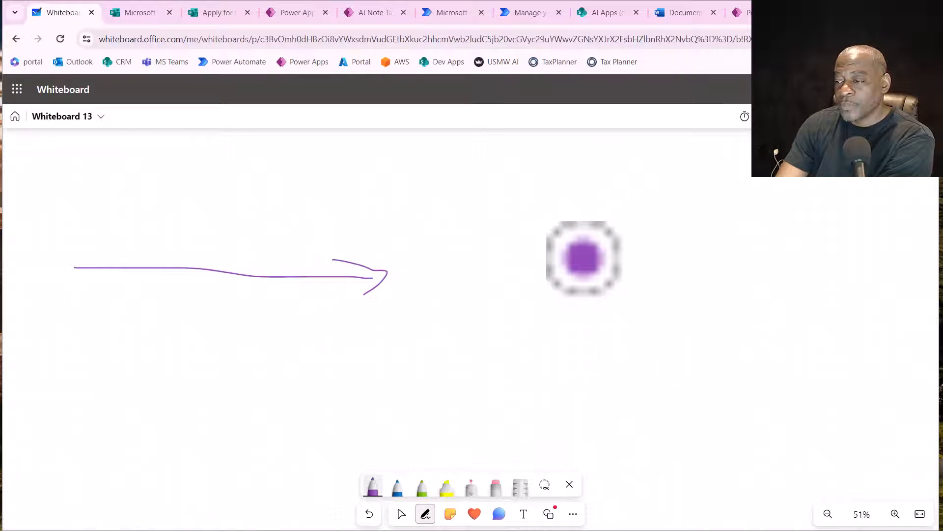
# - Draw a tall purple rectangle beyond the arrow's head and a curly brace along the rectangle's left side
pyautogui.moveTo(465, 183)
pyautogui.mouseDown()
pyautogui.moveTo(465, 383)
pyautogui.moveTo(567, 404)
pyautogui.moveTo(565, 270)
pyautogui.moveTo(545, 175)
pyautogui.moveTo(466, 186)
pyautogui.mouseUp()
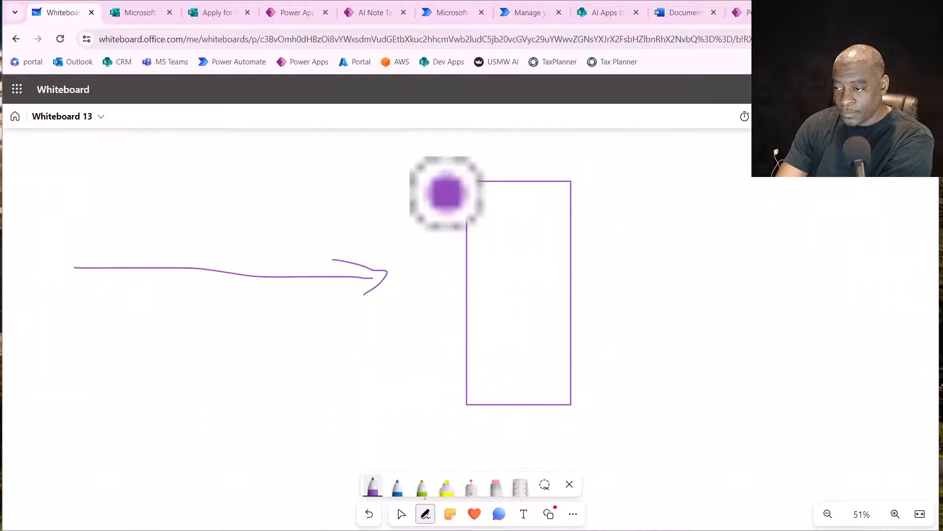
pyautogui.moveTo(446, 192)
pyautogui.mouseDown()
pyautogui.moveTo(432, 192)
pyautogui.moveTo(411, 302)
pyautogui.moveTo(427, 390)
pyautogui.moveTo(451, 402)
pyautogui.mouseUp()
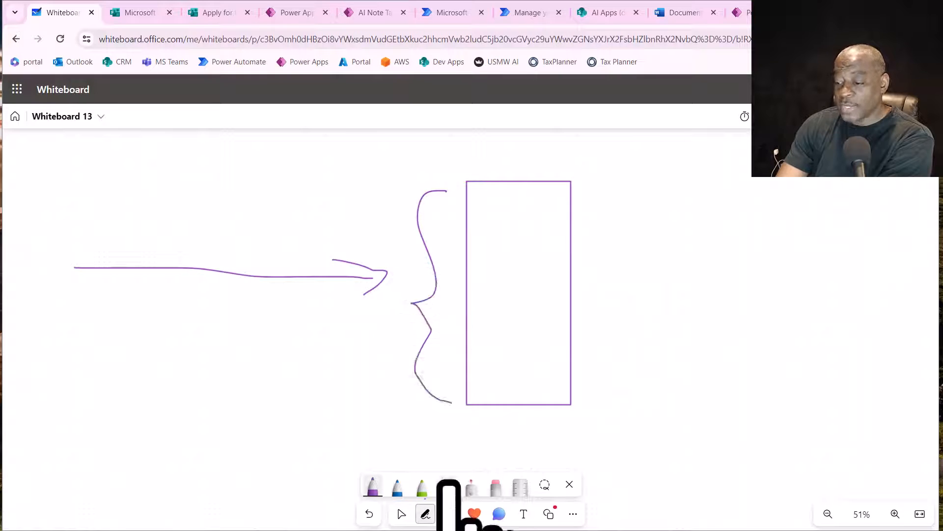
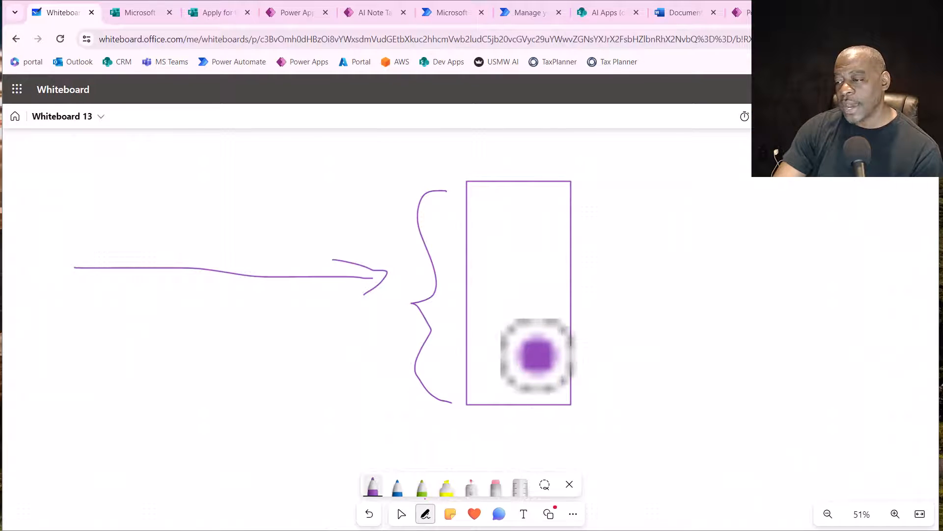
# - Draw a blue rectangle in the upper part of the purple rectangle and a smaller green rectangle beneath it
pyautogui.click(397, 491)
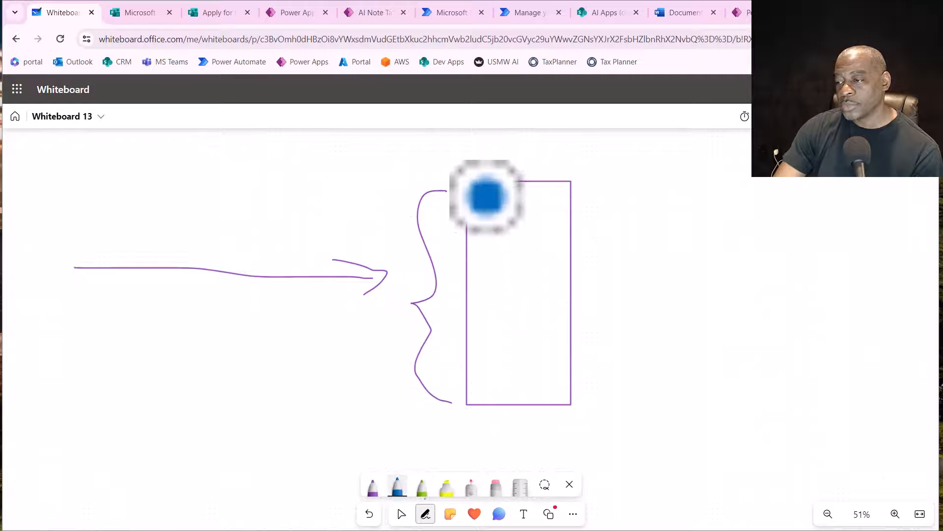
pyautogui.moveTo(476, 189)
pyautogui.mouseDown()
pyautogui.moveTo(482, 326)
pyautogui.moveTo(535, 330)
pyautogui.moveTo(558, 310)
pyautogui.moveTo(556, 200)
pyautogui.moveTo(477, 193)
pyautogui.mouseUp()
pyautogui.click(402, 514)
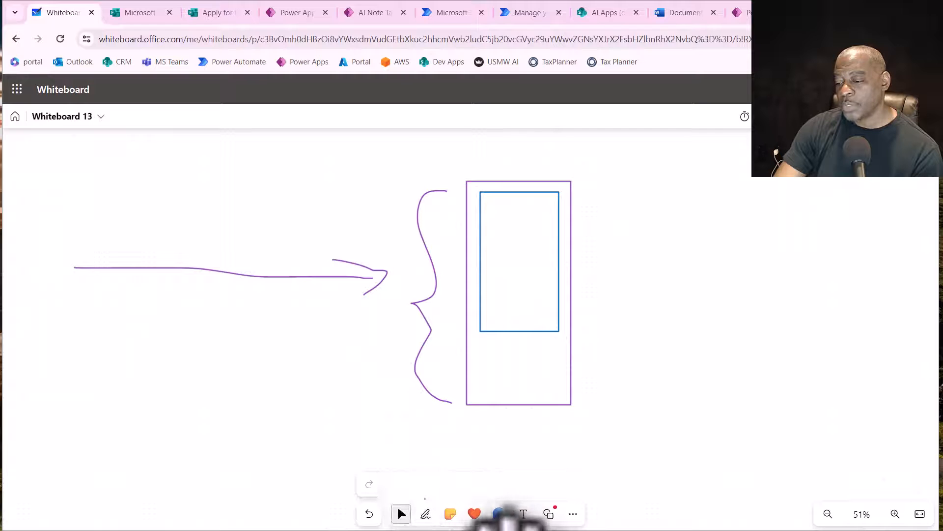
pyautogui.click(425, 513)
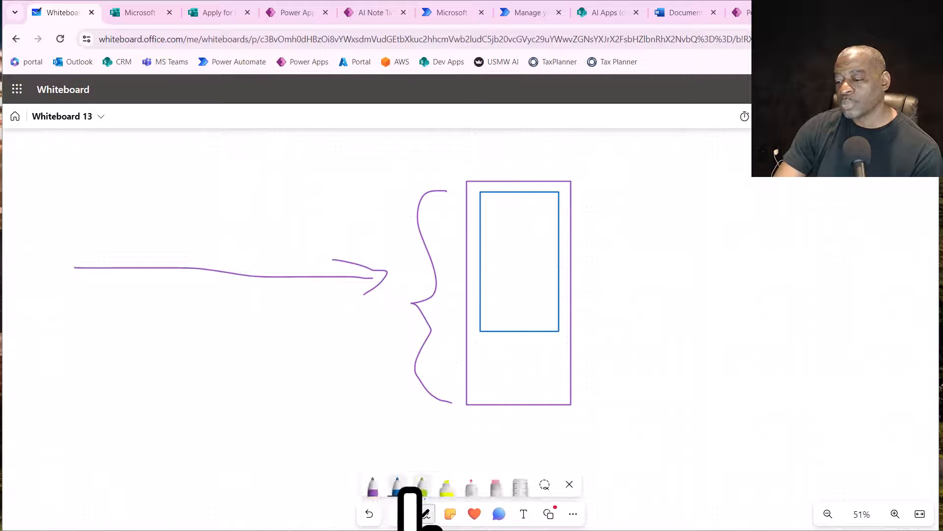
pyautogui.click(422, 487)
pyautogui.moveTo(483, 349); pyautogui.dragTo(555, 353)
pyautogui.moveTo(556, 390)
pyautogui.mouseDown()
pyautogui.moveTo(488, 390)
pyautogui.moveTo(484, 348)
pyautogui.mouseUp()
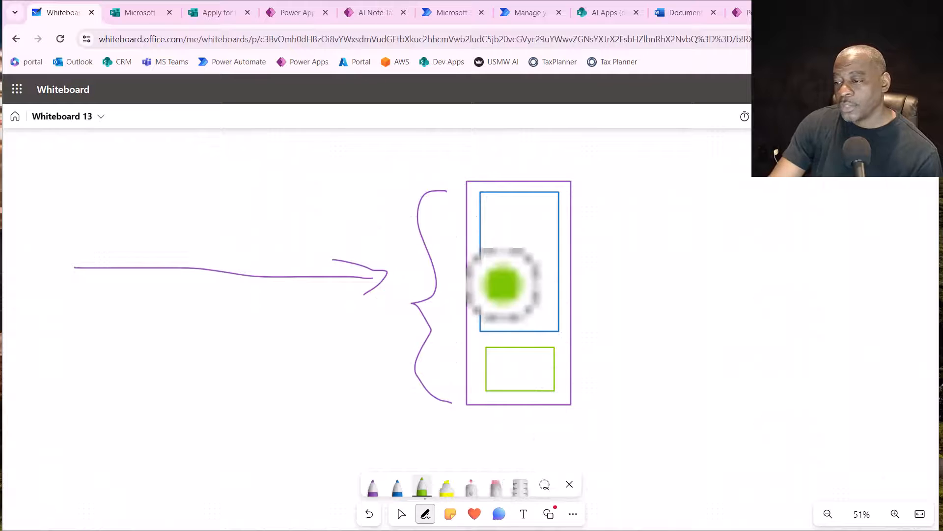
# - Add the text label "100k" to the left of the purple curly brace's upper part
pyautogui.click(524, 514)
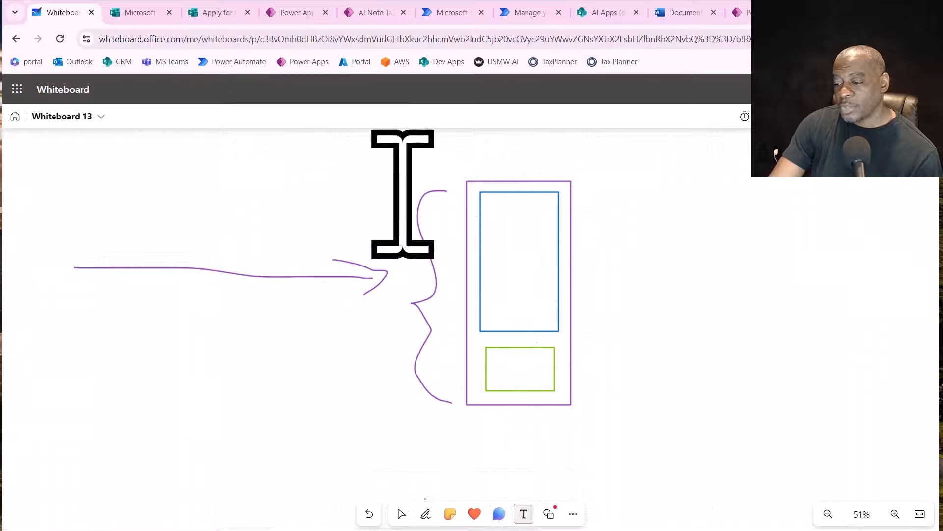
pyautogui.click(381, 218)
pyautogui.write('100')
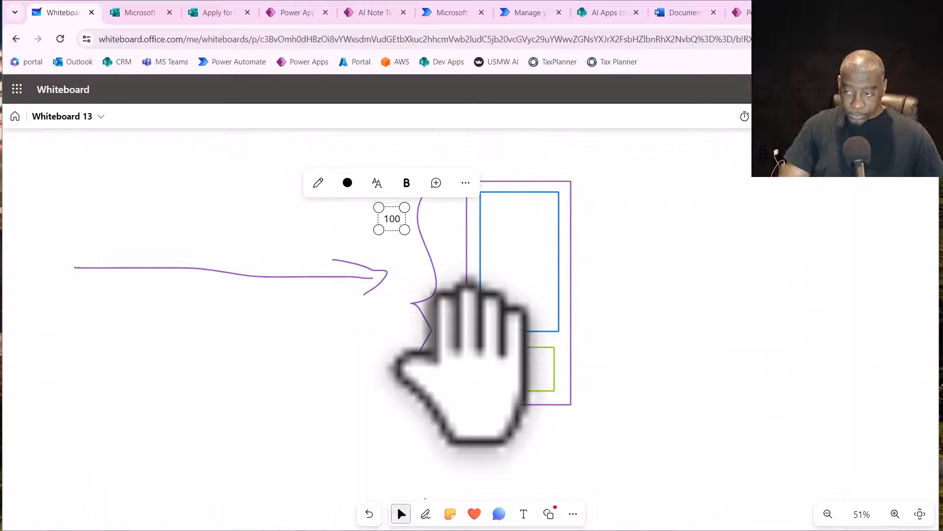
pyautogui.write('k')
pyautogui.click(787, 408)
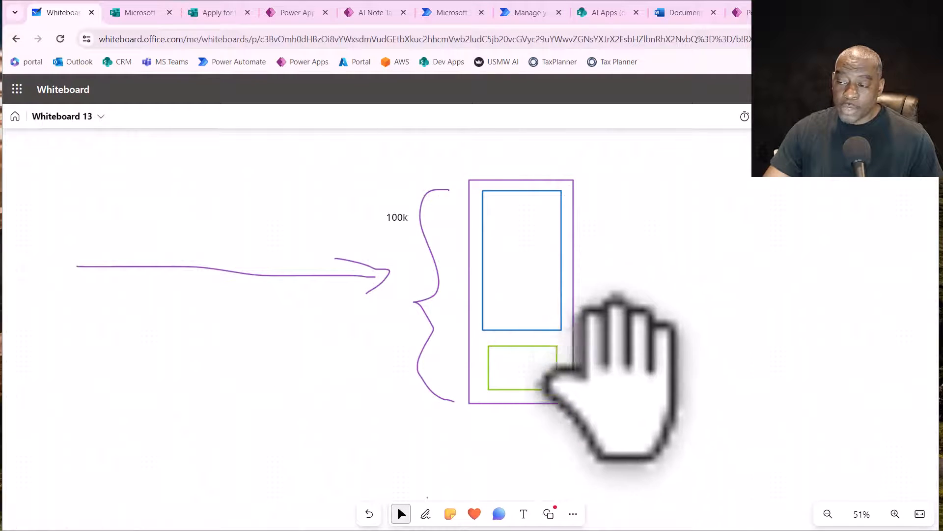
# - Add the text "4k token" inside the small green rectangle and center it there
pyautogui.click(525, 514)
pyautogui.click(505, 366)
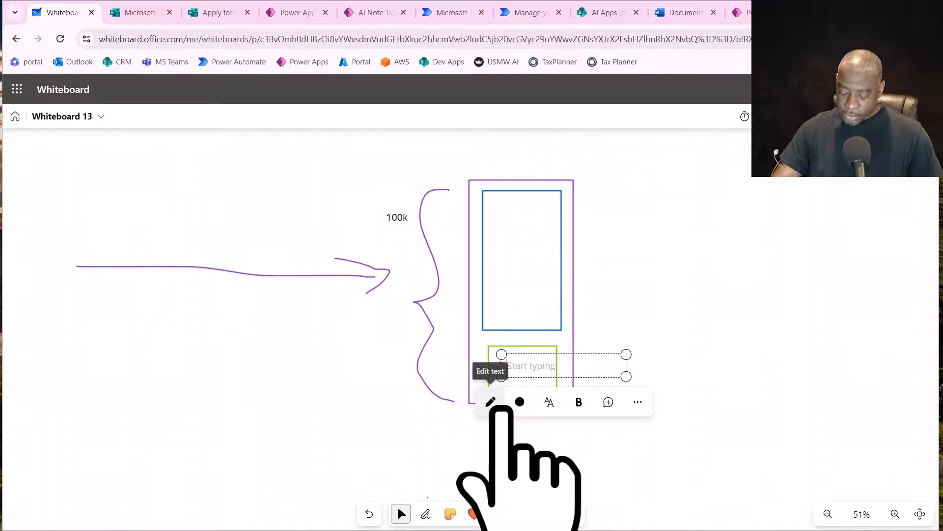
pyautogui.write('4k')
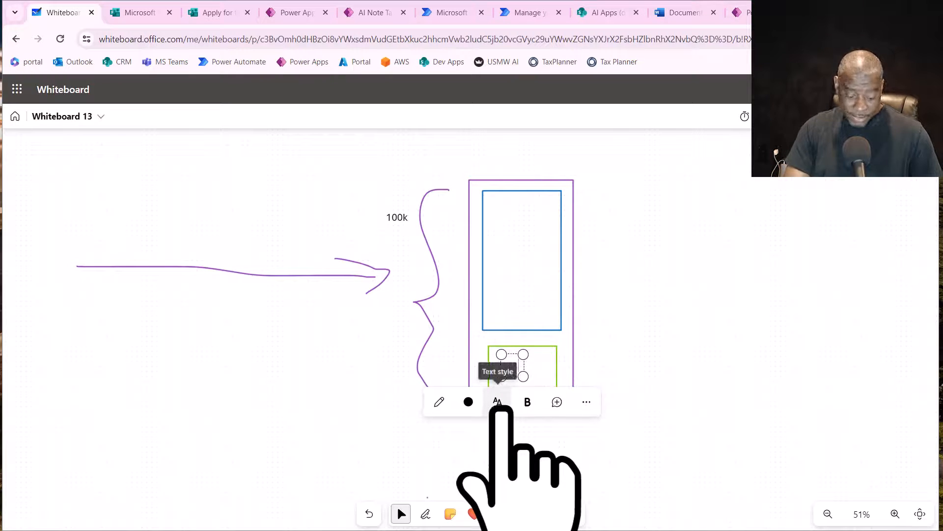
pyautogui.write(' toke')
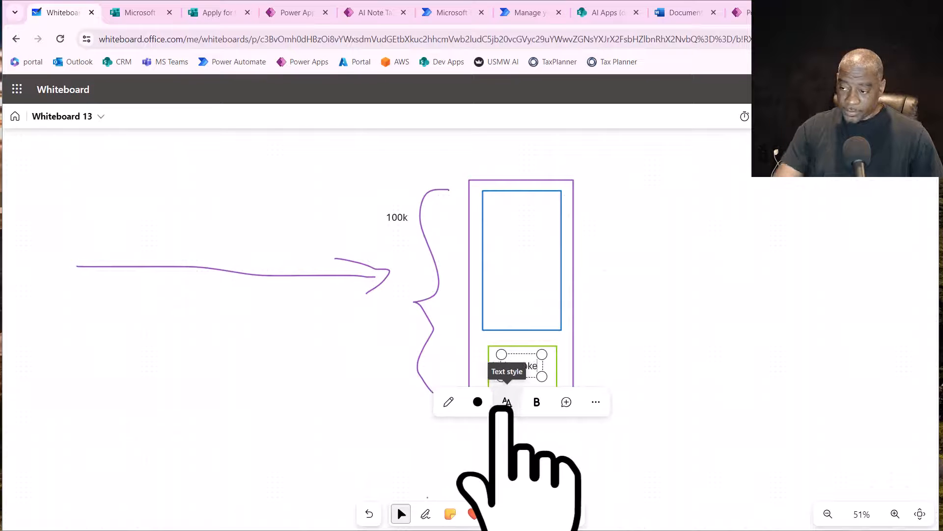
pyautogui.write('n')
pyautogui.click(585, 388)
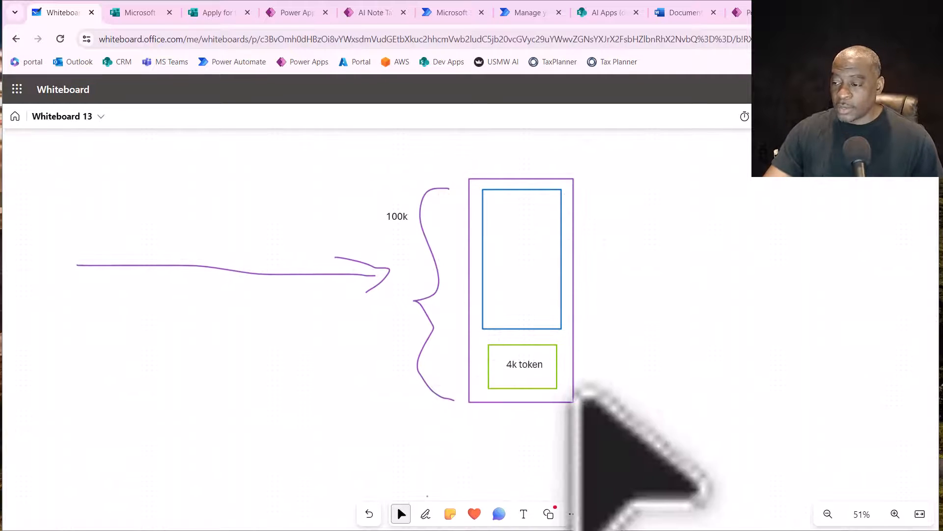
pyautogui.moveTo(533, 371); pyautogui.dragTo(532, 376)
pyautogui.click(626, 408)
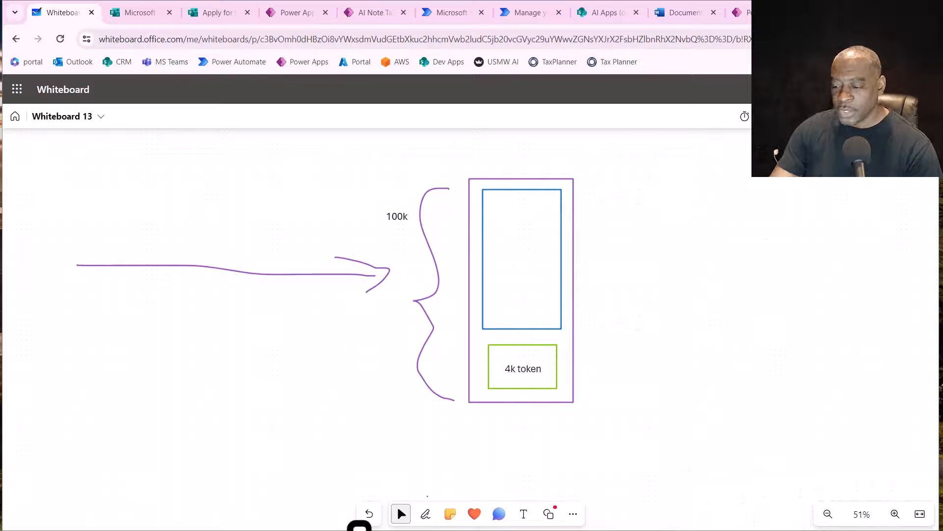
# - Draw a vertical purple squiggle down the middle of the blue rectangle above the "4k token" box
pyautogui.click(425, 514)
pyautogui.click(373, 487)
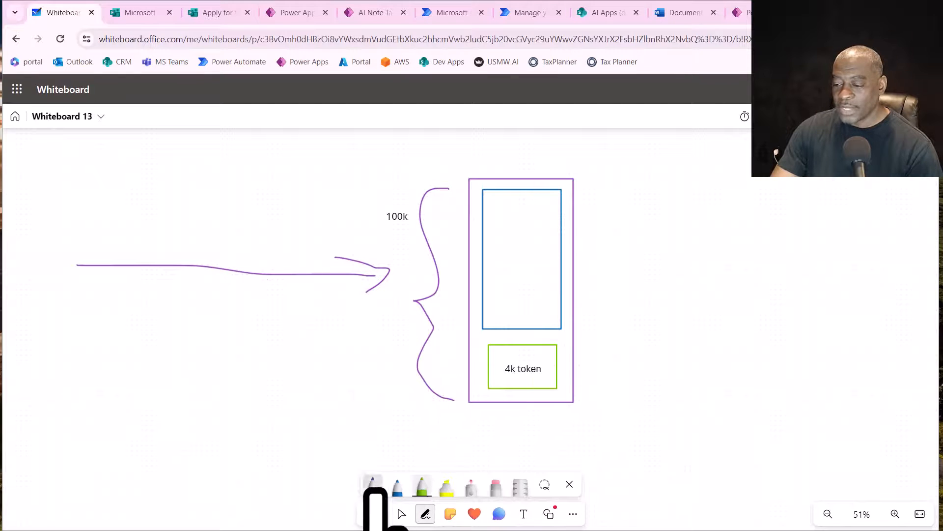
pyautogui.moveTo(514, 199); pyautogui.dragTo(523, 320)
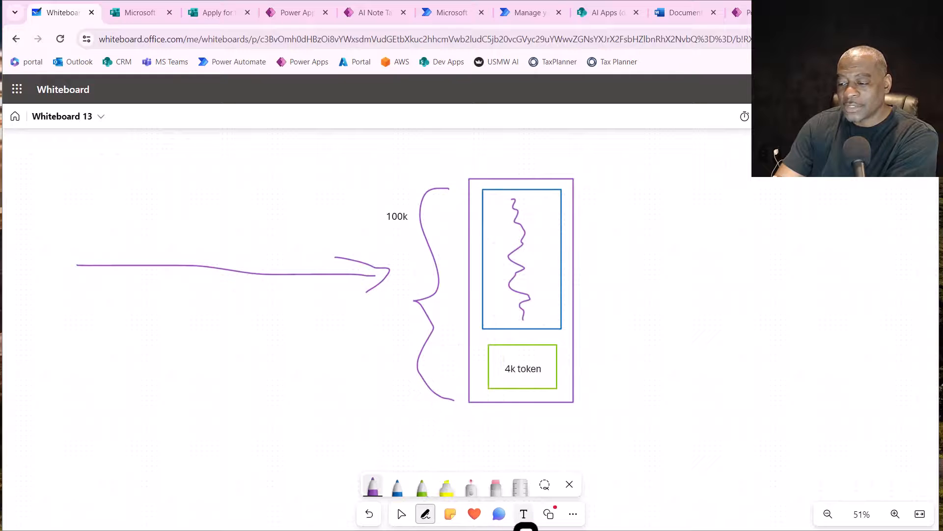
# - Add the label "96k" to the right of the purple squiggle and position it inside the blue rectangle
pyautogui.click(524, 513)
pyautogui.click(540, 216)
pyautogui.write('96k')
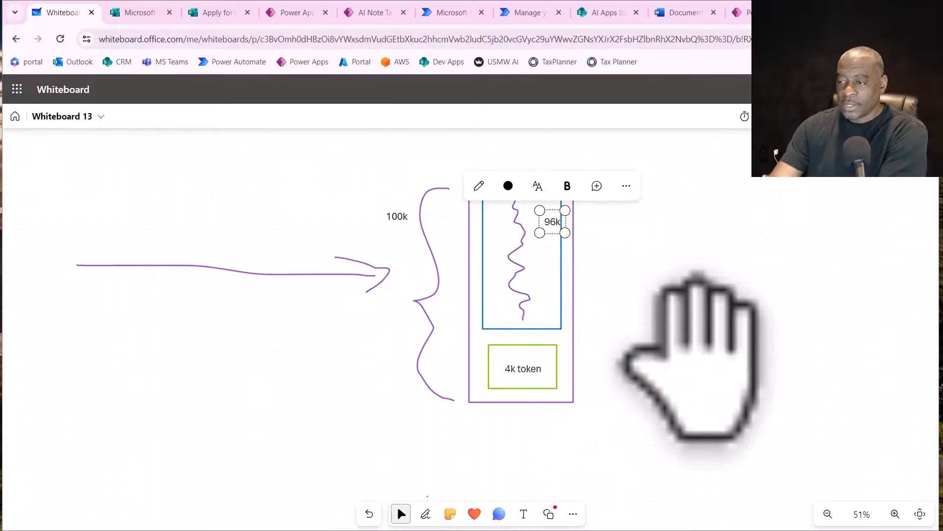
pyautogui.click(699, 357)
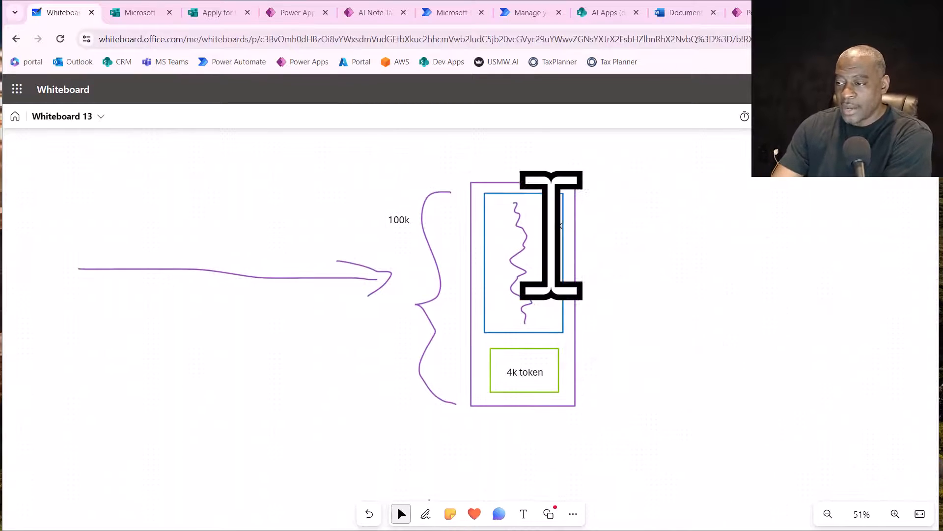
pyautogui.moveTo(551, 233); pyautogui.dragTo(546, 239)
pyautogui.moveTo(579, 269); pyautogui.dragTo(580, 270)
pyautogui.click(712, 418)
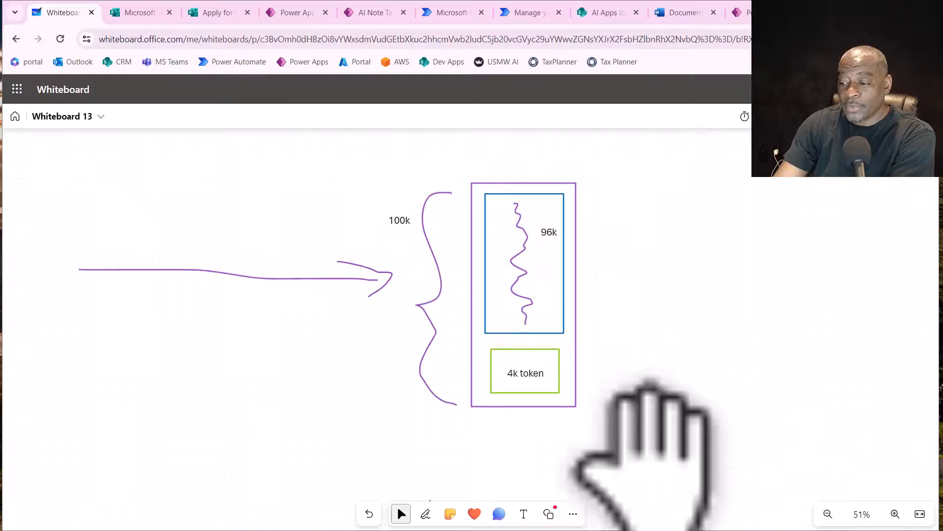
# - Draw a second tall blue rectangle right of the purple one, containing a tall green rectangle above a smaller blue rectangle
pyautogui.click(426, 514)
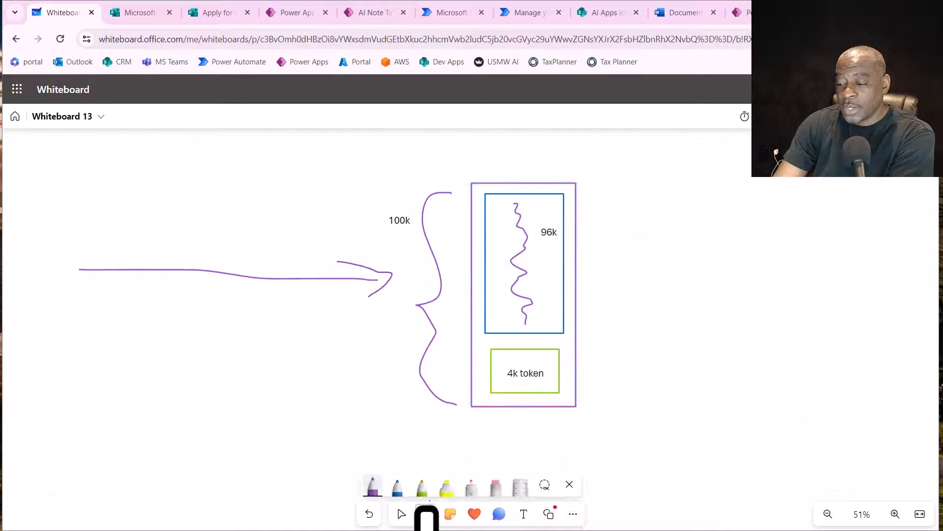
pyautogui.moveTo(678, 182)
pyautogui.mouseDown()
pyautogui.moveTo(763, 183)
pyautogui.moveTo(792, 425)
pyautogui.moveTo(677, 428)
pyautogui.moveTo(677, 183)
pyautogui.moveTo(701, 195)
pyautogui.moveTo(763, 195)
pyautogui.moveTo(770, 342)
pyautogui.moveTo(704, 343)
pyautogui.moveTo(697, 330)
pyautogui.moveTo(697, 195)
pyautogui.mouseUp()
pyautogui.click(422, 487)
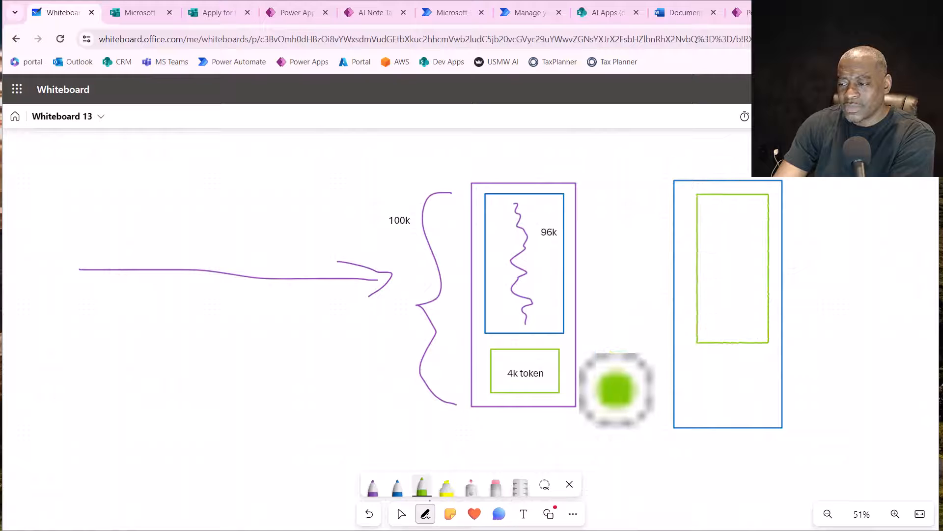
pyautogui.click(395, 491)
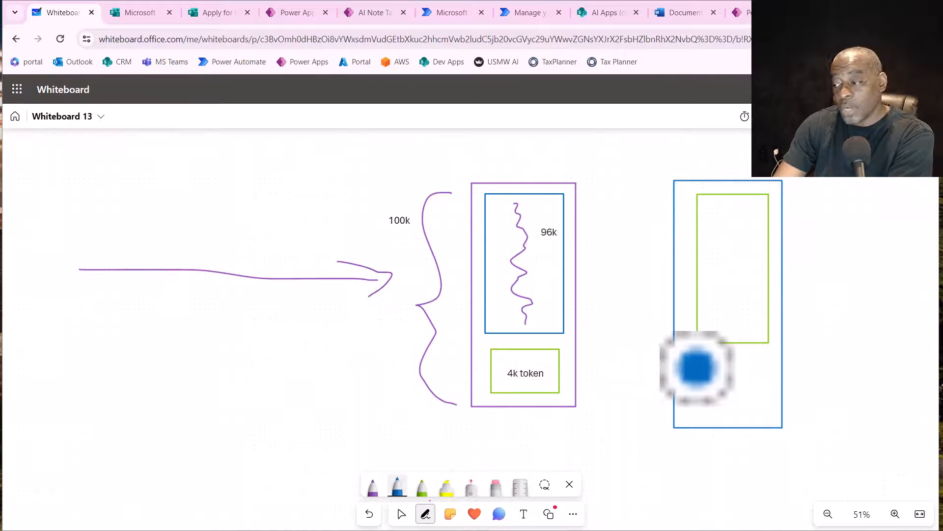
pyautogui.moveTo(697, 368)
pyautogui.mouseDown()
pyautogui.moveTo(752, 364)
pyautogui.moveTo(771, 379)
pyautogui.moveTo(771, 413)
pyautogui.moveTo(694, 415)
pyautogui.moveTo(691, 371)
pyautogui.mouseUp()
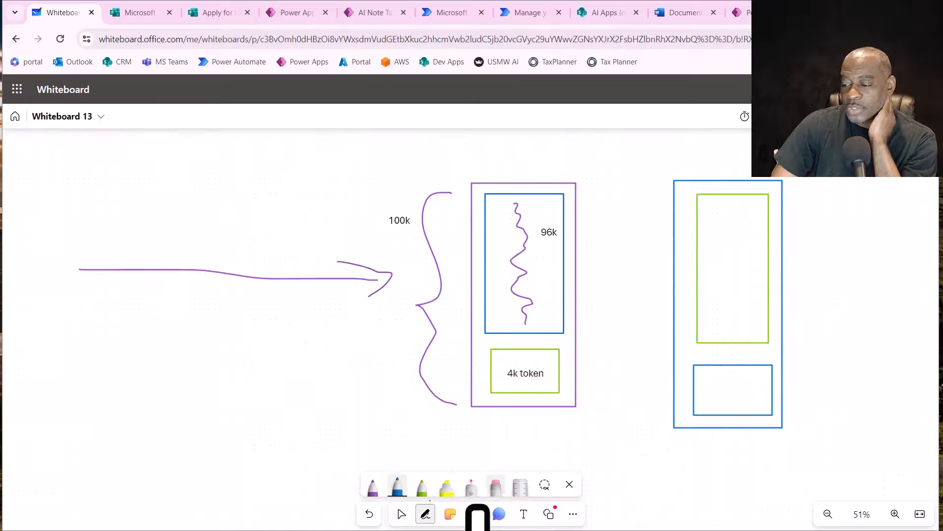
# - Erase the green and small blue rectangles inside the second tall blue rectangle, keeping the outer outline
pyautogui.click(496, 487)
pyautogui.moveTo(767, 283)
pyautogui.mouseDown()
pyautogui.moveTo(653, 467)
pyautogui.moveTo(713, 253)
pyautogui.mouseUp()
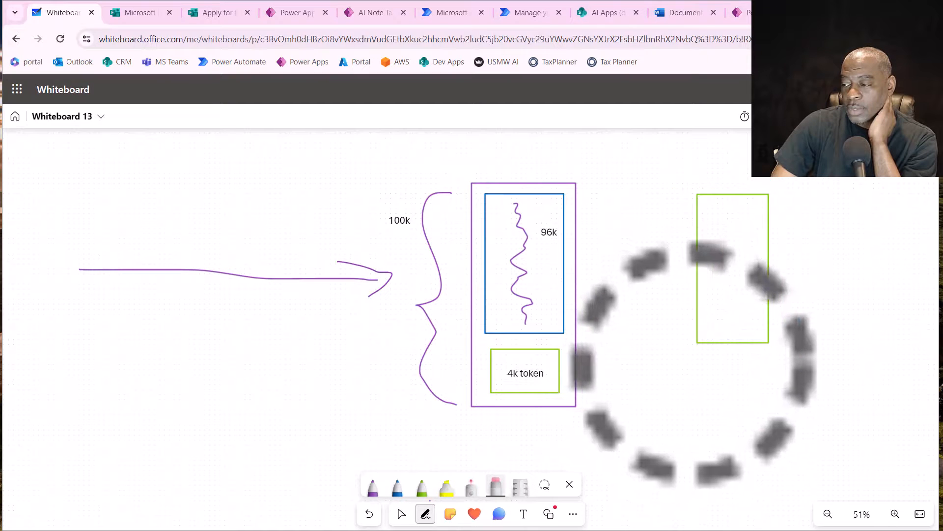
pyautogui.moveTo(694, 362); pyautogui.dragTo(699, 219)
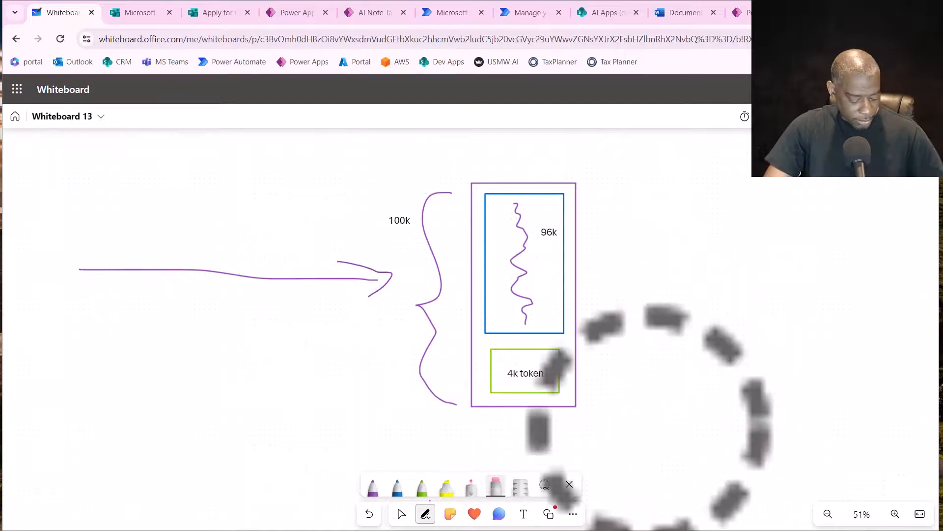
pyautogui.hotkey('ctrl', 'z')
pyautogui.hotkey('ctrl', 'z')
pyautogui.moveTo(717, 381); pyautogui.dragTo(727, 337)
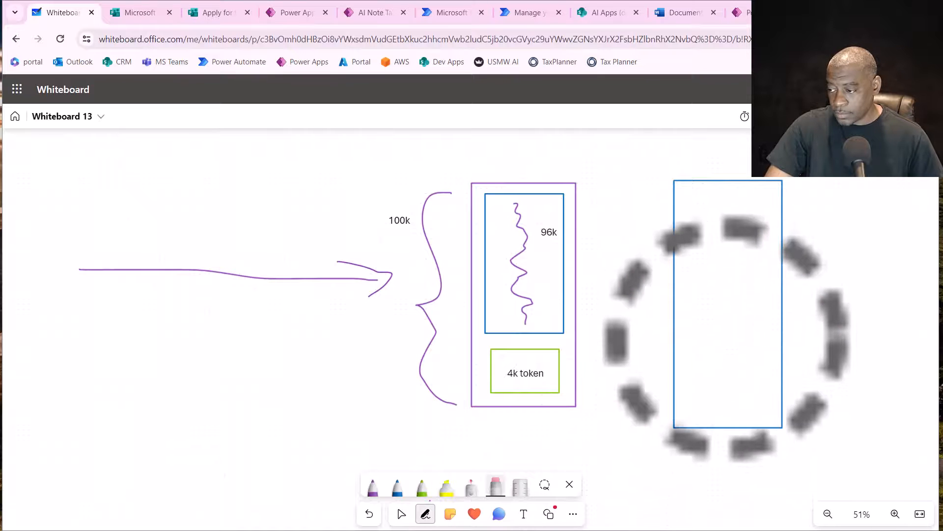
# - Draw two stacked green rectangles inside the second tall blue rectangle, with a green zigzag across the gap between them
pyautogui.click(422, 486)
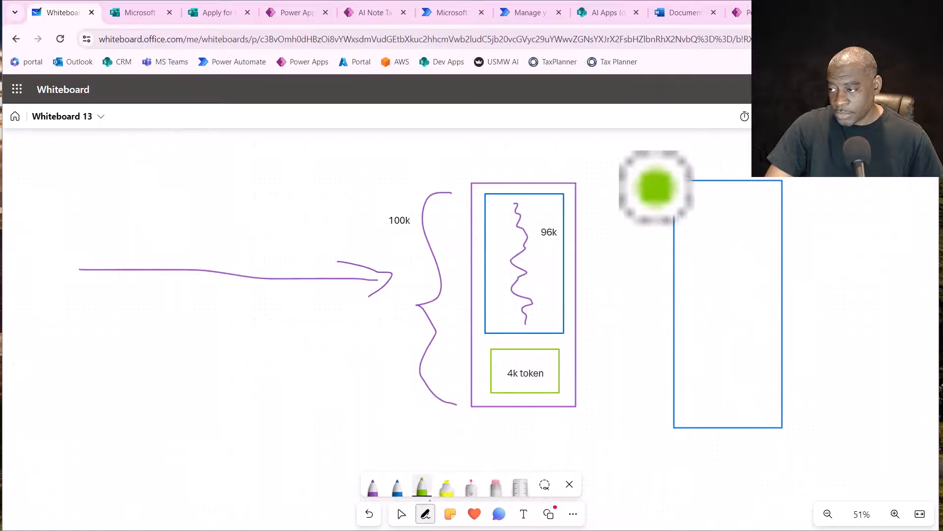
pyautogui.moveTo(684, 189)
pyautogui.mouseDown()
pyautogui.moveTo(701, 331)
pyautogui.moveTo(745, 325)
pyautogui.moveTo(762, 286)
pyautogui.moveTo(755, 194)
pyautogui.moveTo(688, 189)
pyautogui.mouseUp()
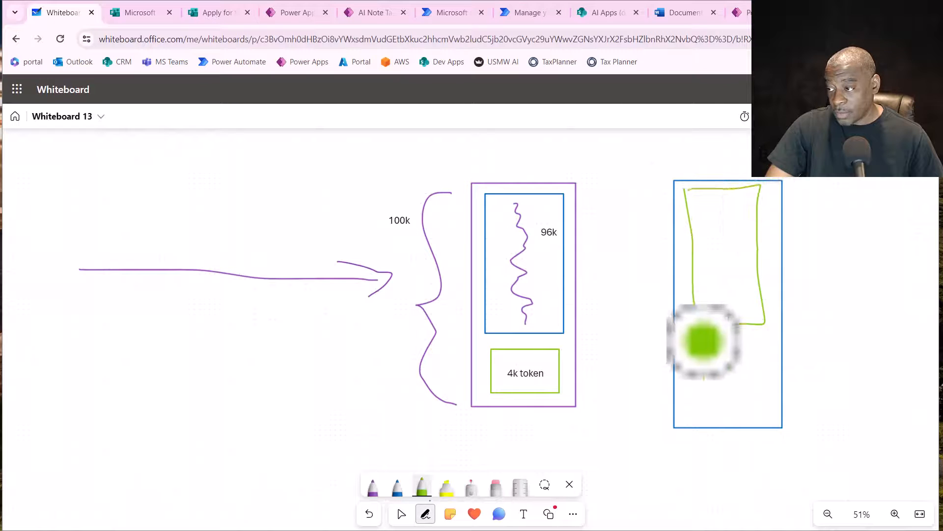
pyautogui.moveTo(698, 333)
pyautogui.mouseDown()
pyautogui.moveTo(712, 421)
pyautogui.moveTo(758, 420)
pyautogui.moveTo(752, 337)
pyautogui.moveTo(698, 334)
pyautogui.mouseUp()
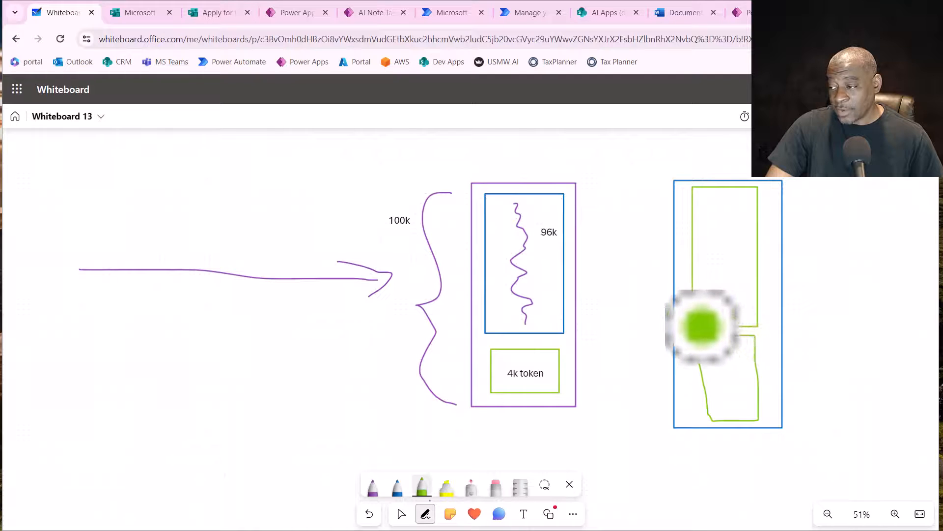
pyautogui.moveTo(702, 325); pyautogui.dragTo(752, 334)
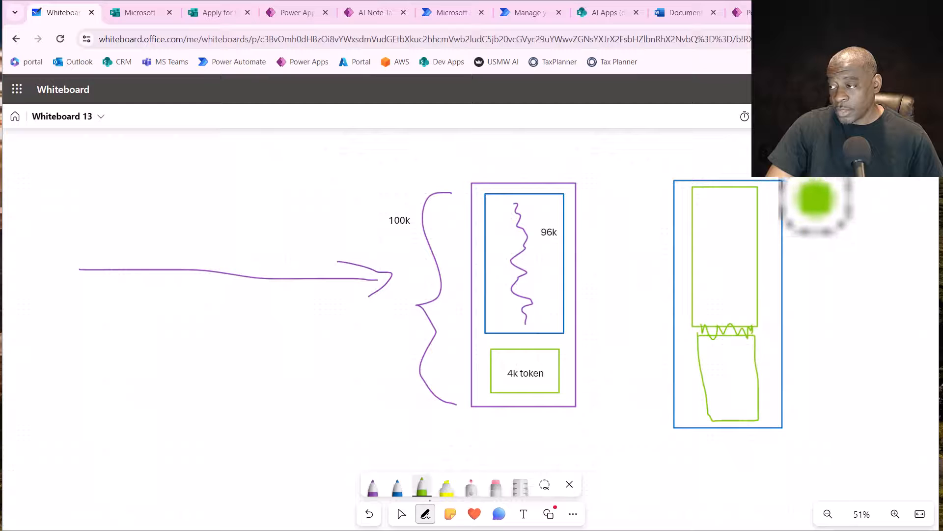
# - Draw a green curly brace along the right side of the second blue rectangle and label it "100k" beside its point
pyautogui.moveTo(795, 195)
pyautogui.mouseDown()
pyautogui.moveTo(864, 280)
pyautogui.moveTo(816, 418)
pyautogui.mouseUp()
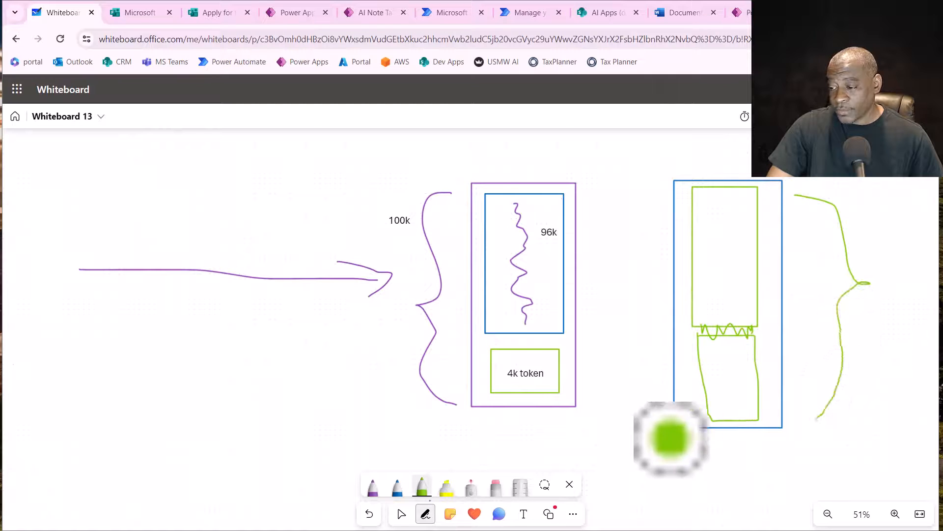
pyautogui.click(524, 514)
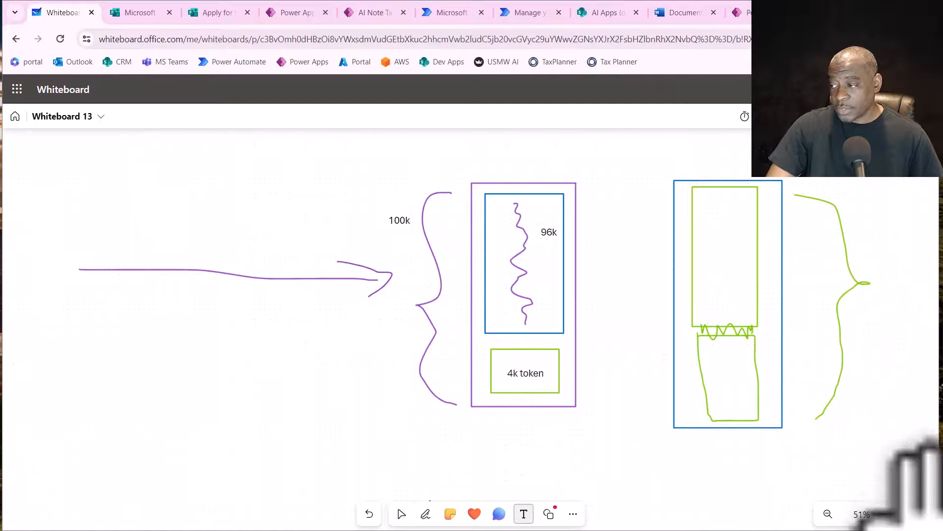
pyautogui.click(878, 312)
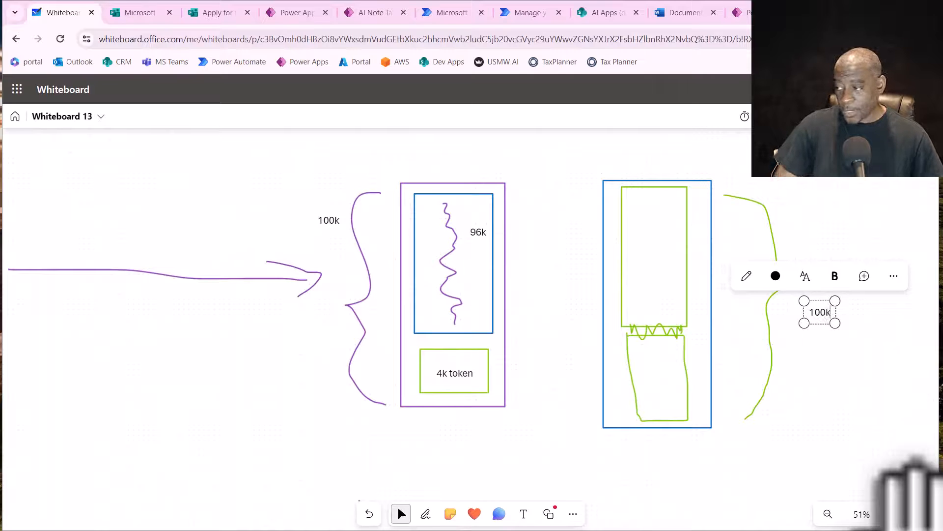
pyautogui.moveTo(917, 496); pyautogui.dragTo(920, 487)
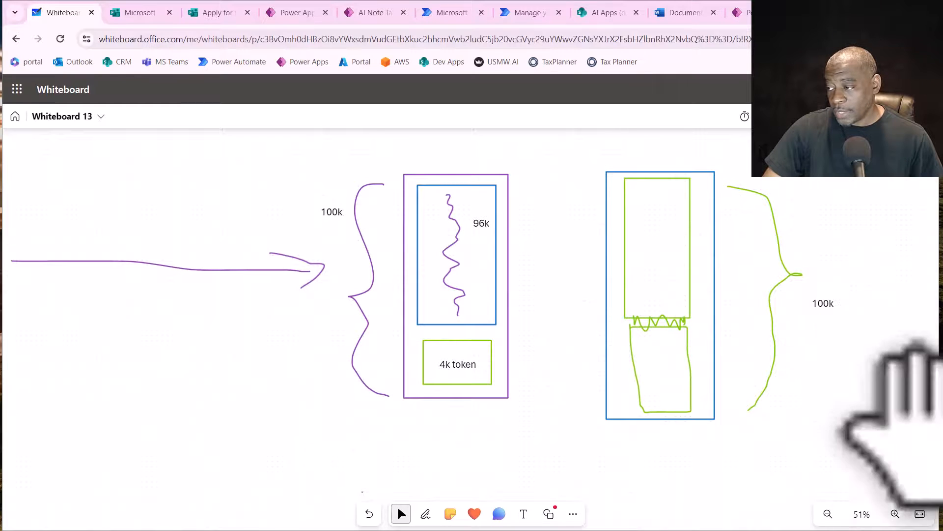
pyautogui.click(809, 303)
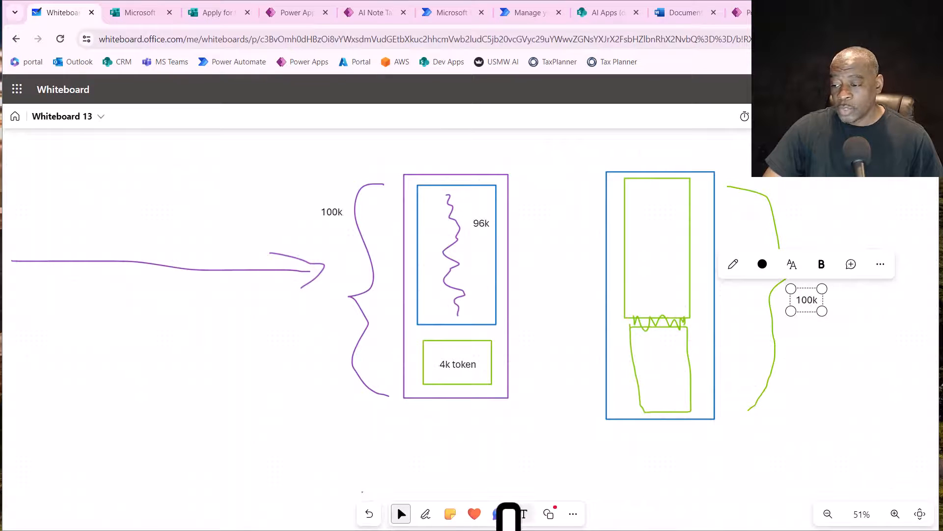
# - Draw a blue underlined scribble and a long squiggle inside the second rectangle's green boxes, with a blue brace along its left side
pyautogui.click(426, 514)
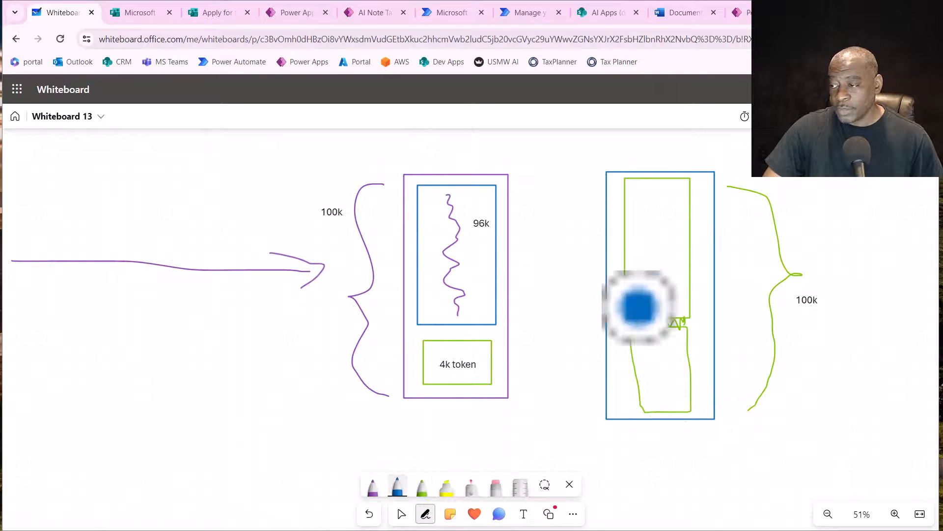
pyautogui.moveTo(628, 196); pyautogui.dragTo(688, 198)
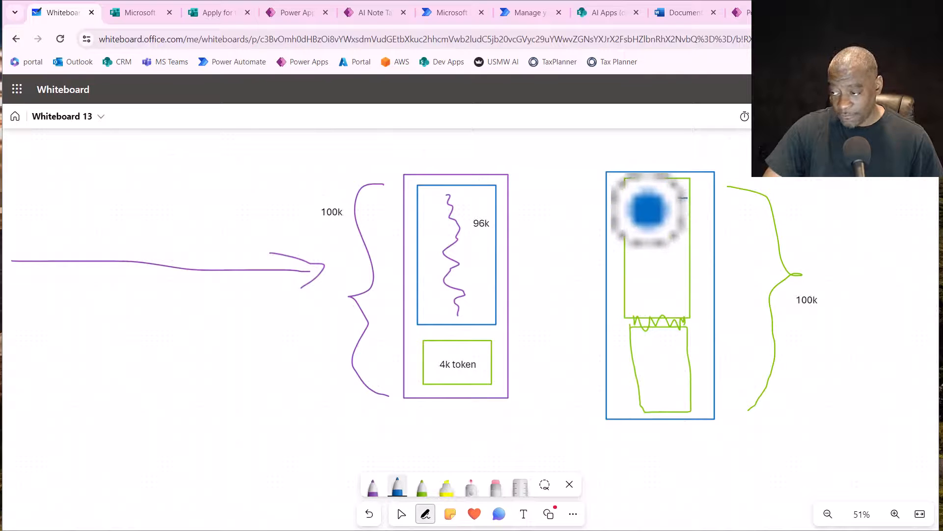
pyautogui.moveTo(637, 215); pyautogui.dragTo(663, 401)
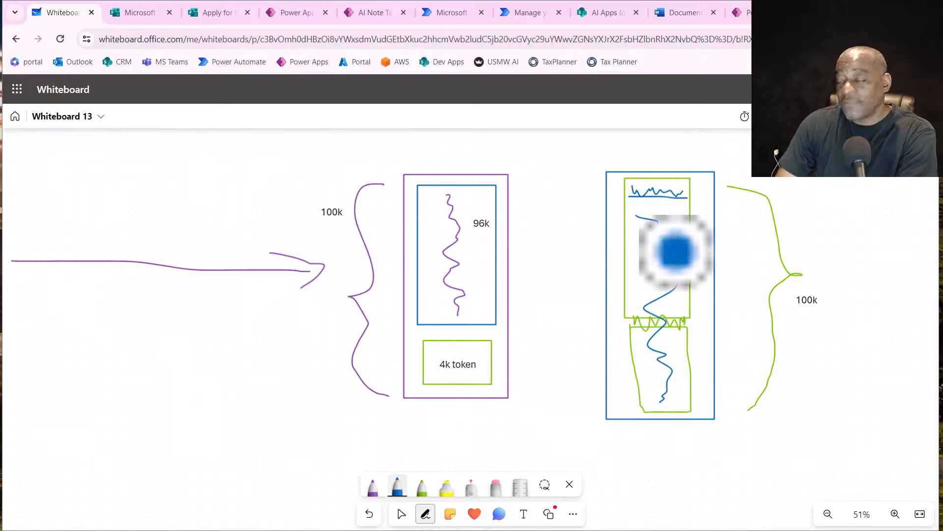
pyautogui.moveTo(636, 211)
pyautogui.mouseDown()
pyautogui.moveTo(611, 257)
pyautogui.moveTo(606, 372)
pyautogui.moveTo(629, 413)
pyautogui.mouseUp()
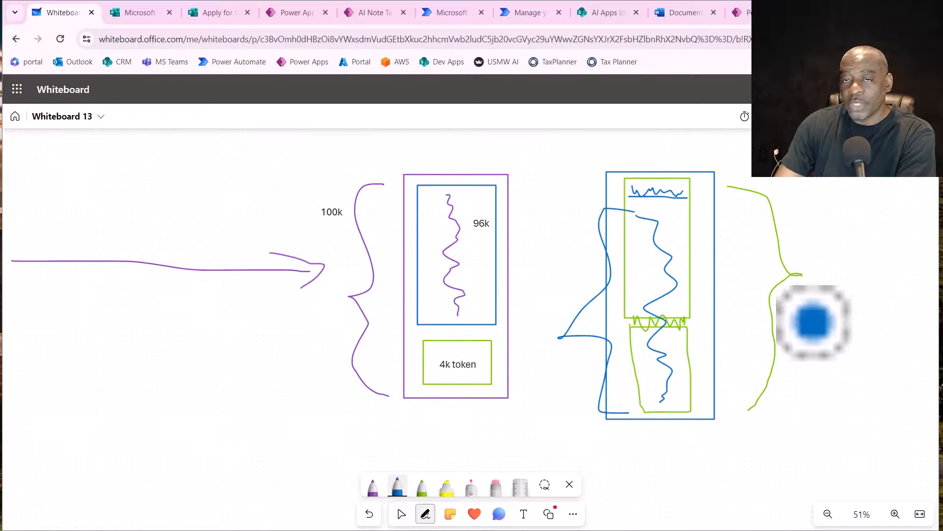
# - Circle both "100k" labels in blue and draw a blue curly brace along the right side of the purple rectangle
pyautogui.moveTo(819, 267)
pyautogui.mouseDown()
pyautogui.moveTo(790, 330)
pyautogui.moveTo(799, 270)
pyautogui.mouseUp()
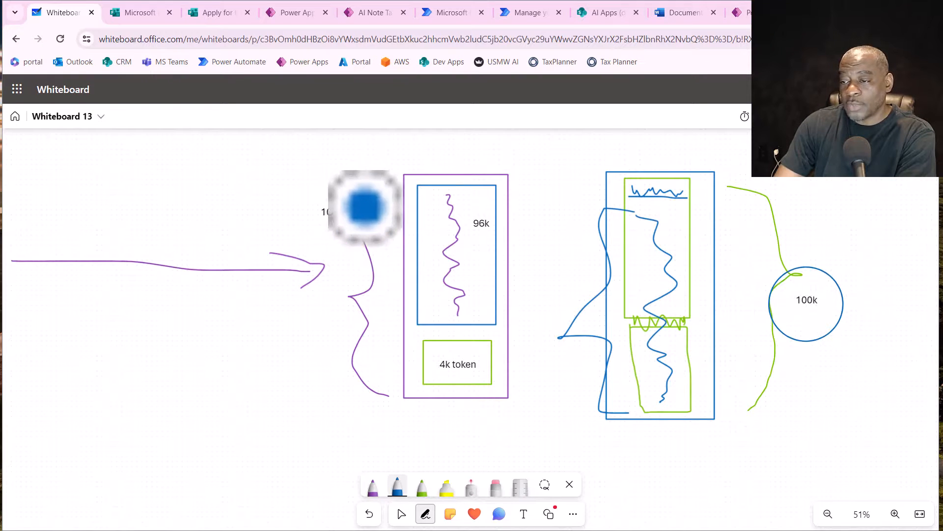
pyautogui.moveTo(338, 184); pyautogui.dragTo(331, 185)
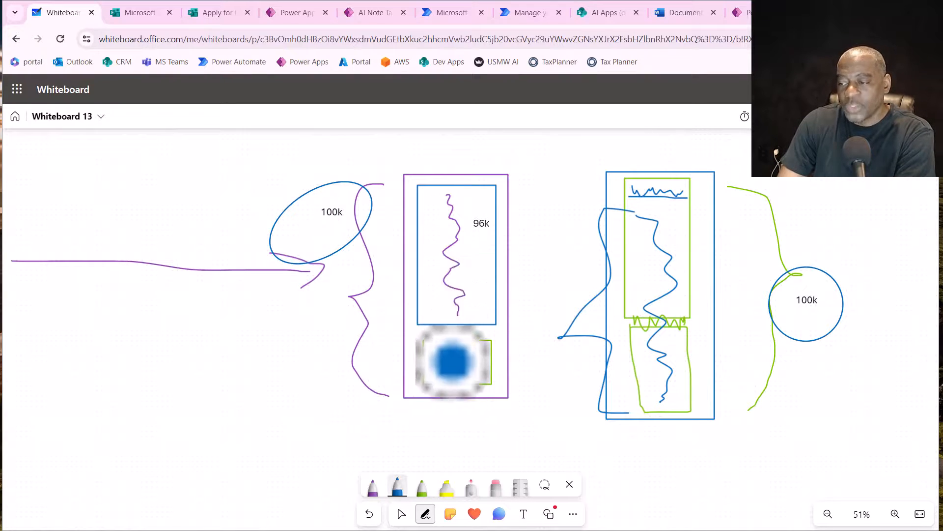
pyautogui.moveTo(515, 369)
pyautogui.mouseDown()
pyautogui.moveTo(533, 370)
pyautogui.moveTo(555, 270)
pyautogui.moveTo(517, 190)
pyautogui.mouseUp()
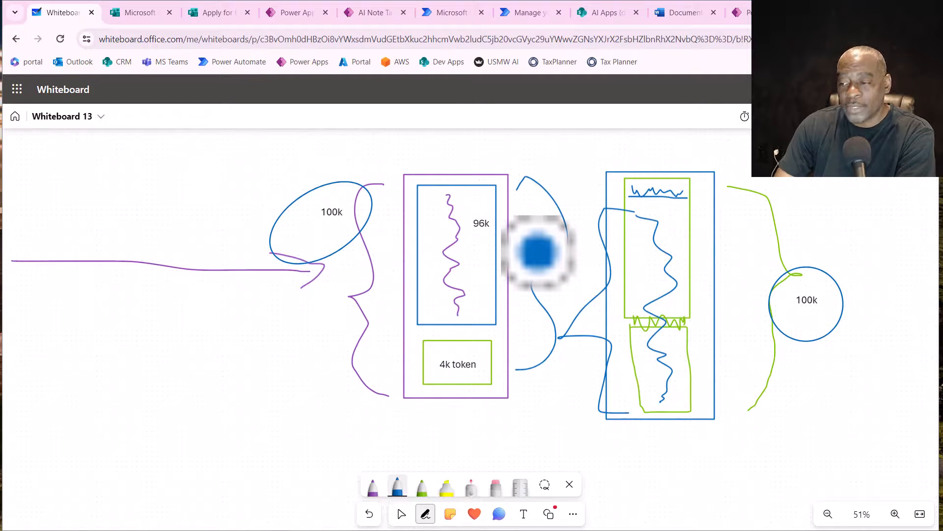
# - Erase the second tall blue rectangle with its contents, both its braces and the circle around its "100k" label, leaving the label text
pyautogui.click(495, 487)
pyautogui.moveTo(590, 242)
pyautogui.mouseDown()
pyautogui.moveTo(632, 294)
pyautogui.moveTo(810, 322)
pyautogui.mouseUp()
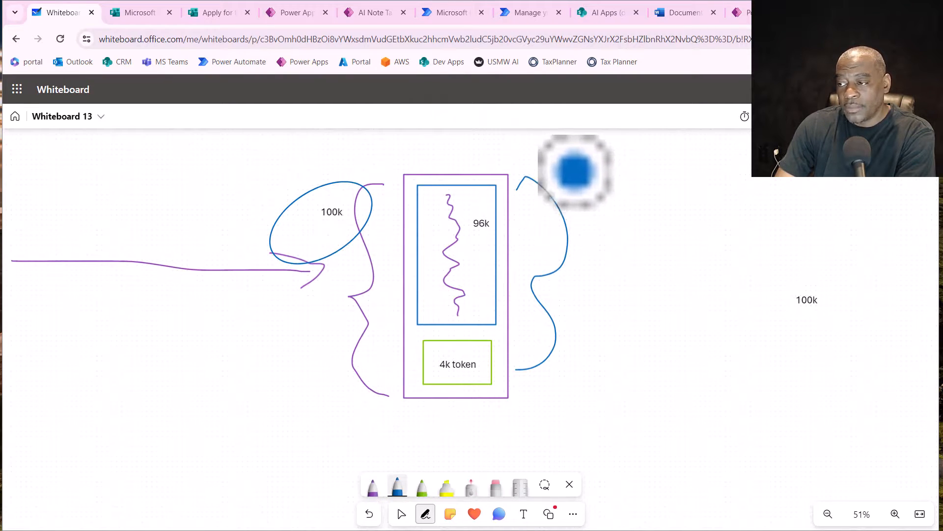
# - Draw a small blue arrow above the purple rectangle's right brace, pointing to a stack of short blue, green and purple lines
pyautogui.moveTo(540, 158)
pyautogui.mouseDown()
pyautogui.moveTo(600, 175)
pyautogui.moveTo(591, 202)
pyautogui.moveTo(644, 198)
pyautogui.mouseUp()
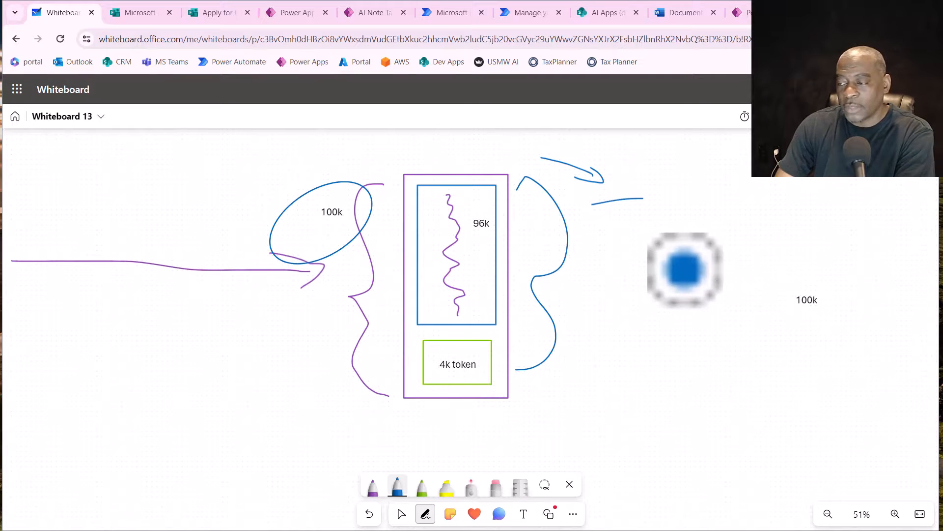
pyautogui.click(422, 487)
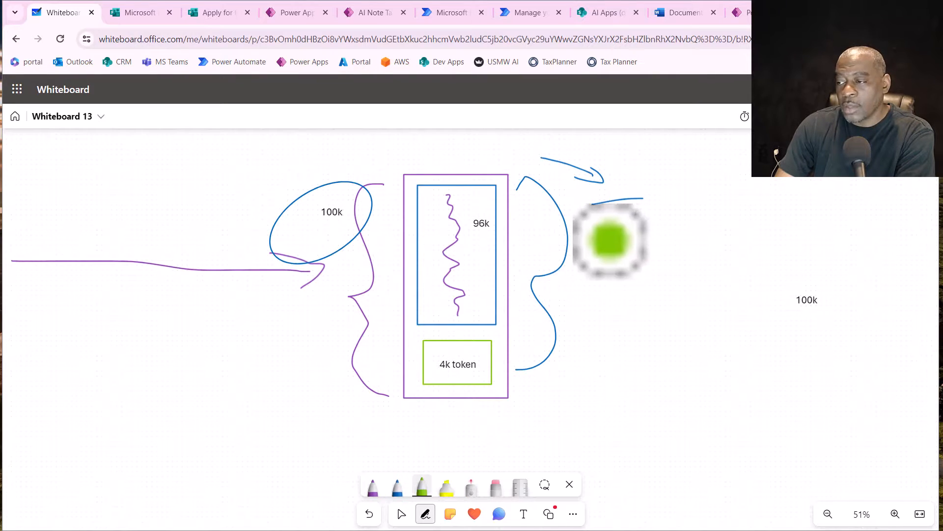
pyautogui.moveTo(598, 227); pyautogui.dragTo(648, 224)
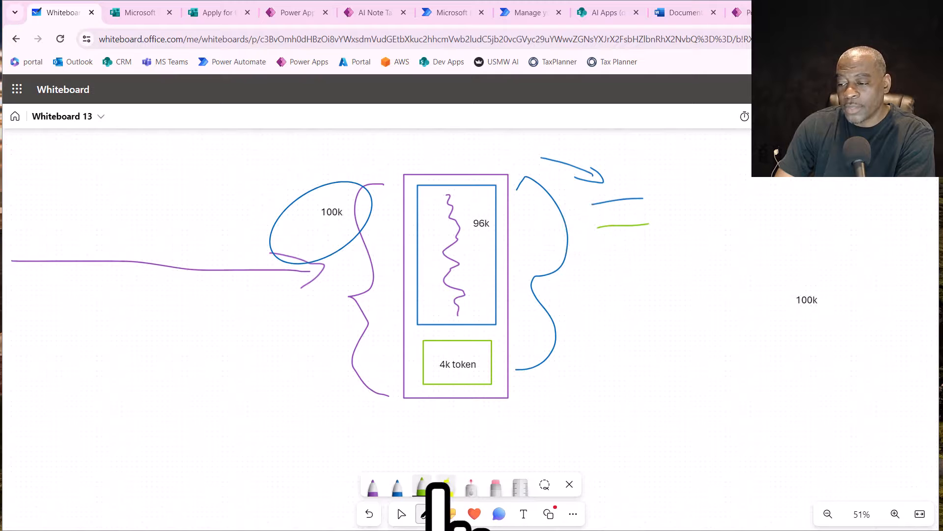
pyautogui.click(373, 486)
pyautogui.moveTo(598, 253); pyautogui.dragTo(652, 252)
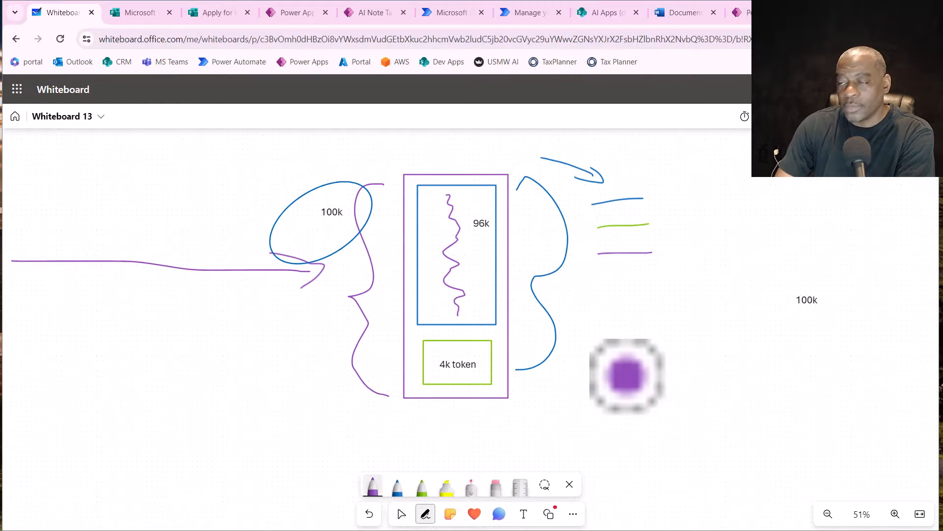
# - Add a fourth short line in dark red below the stack, with dots before the lines and a dark red bracket along their right side
pyautogui.click(398, 486)
pyautogui.click(382, 367)
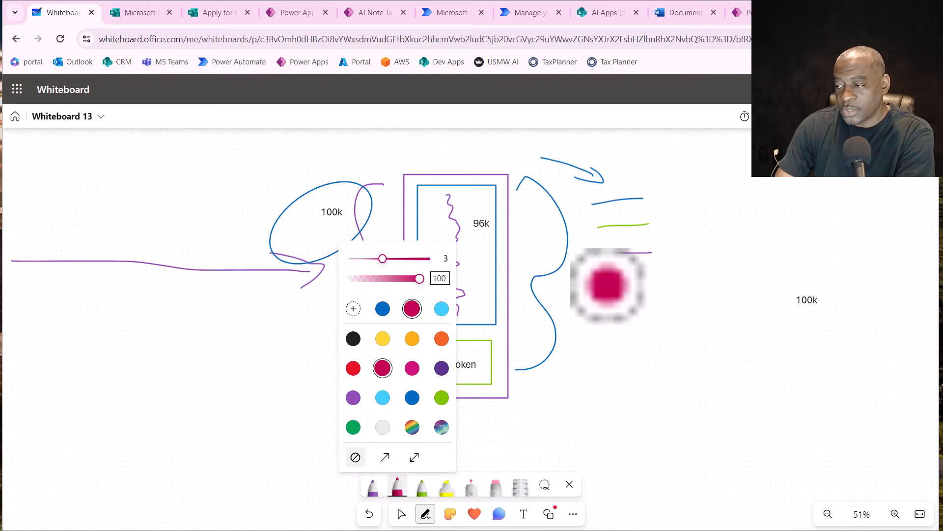
pyautogui.moveTo(607, 284); pyautogui.dragTo(656, 277)
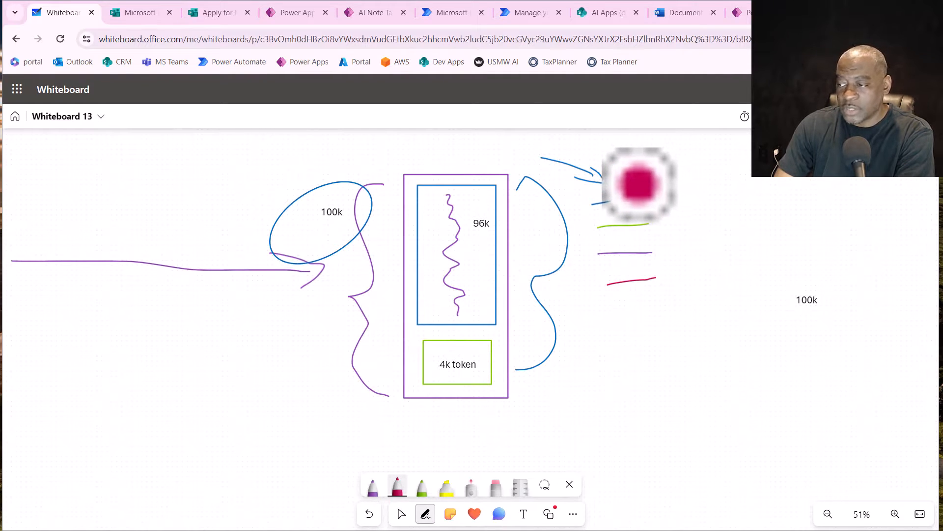
pyautogui.moveTo(639, 183)
pyautogui.mouseDown()
pyautogui.moveTo(664, 196)
pyautogui.moveTo(670, 290)
pyautogui.mouseUp()
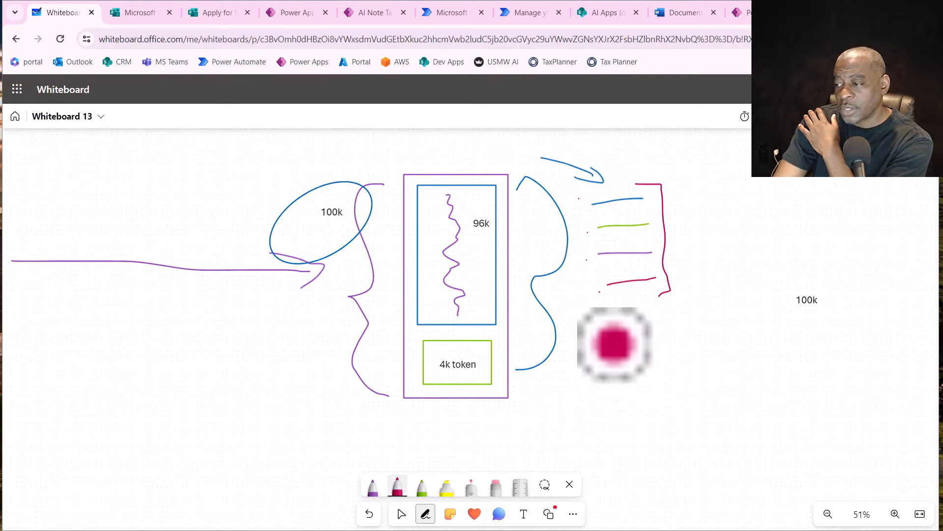
# - Draw a dark red rectangle with small stacked boxes inside it below the bracketed lines, and a long arrow running left from it
pyautogui.moveTo(708, 347)
pyautogui.mouseDown()
pyautogui.moveTo(674, 375)
pyautogui.moveTo(742, 447)
pyautogui.moveTo(738, 335)
pyautogui.mouseUp()
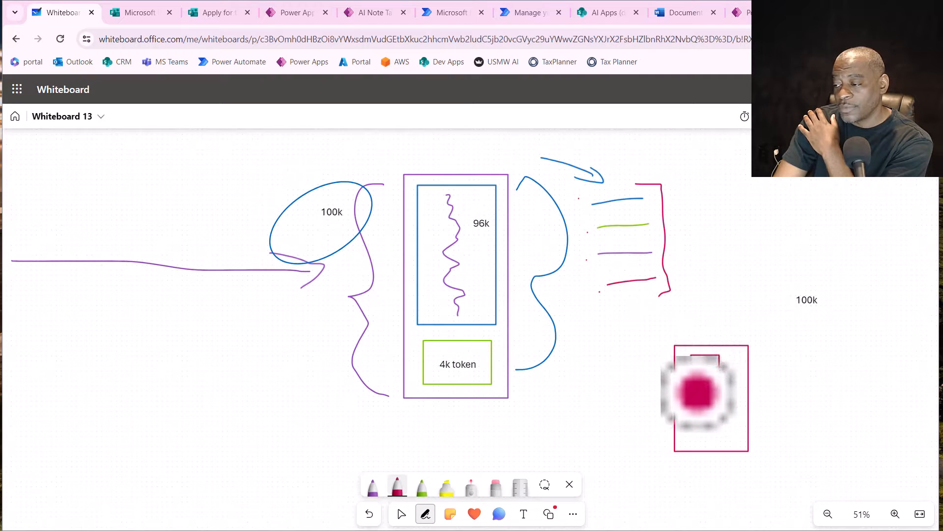
pyautogui.moveTo(691, 355); pyautogui.dragTo(696, 393)
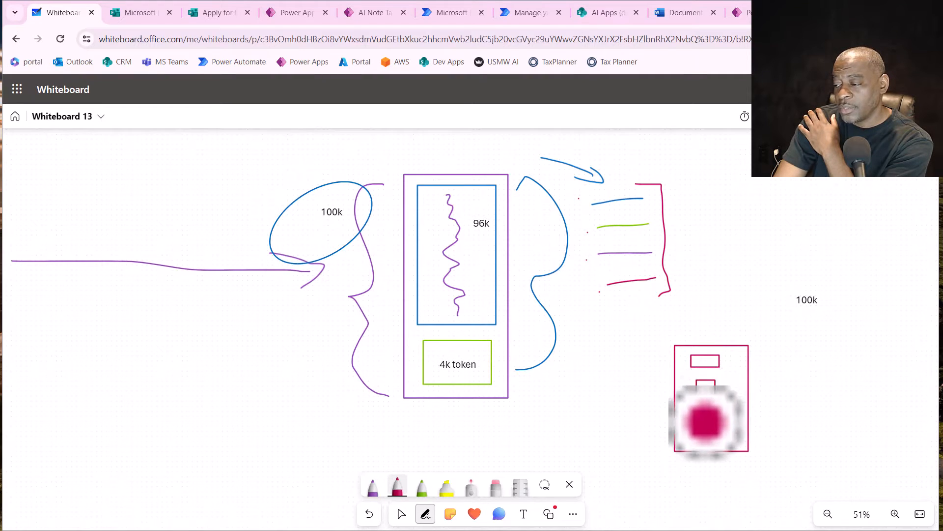
pyautogui.moveTo(719, 437); pyautogui.dragTo(702, 439)
pyautogui.moveTo(672, 414)
pyautogui.mouseDown()
pyautogui.moveTo(253, 431)
pyautogui.moveTo(271, 446)
pyautogui.mouseUp()
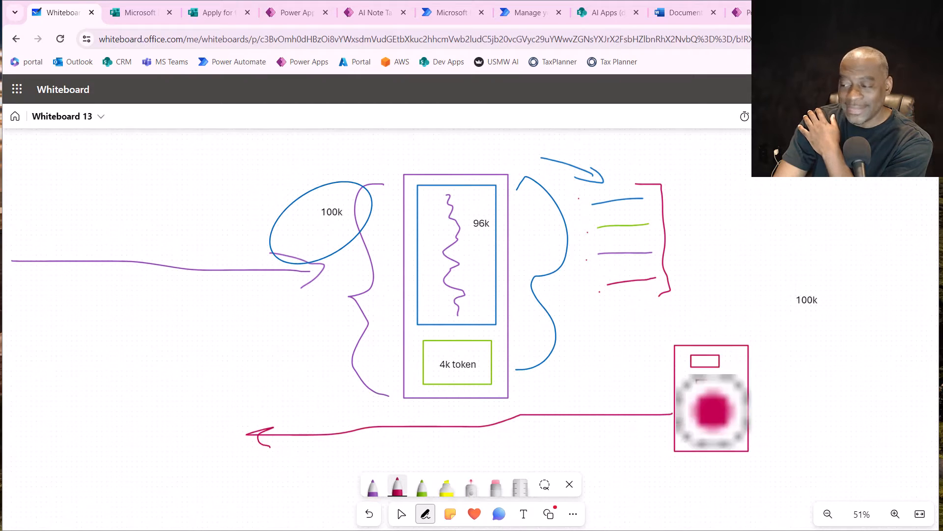